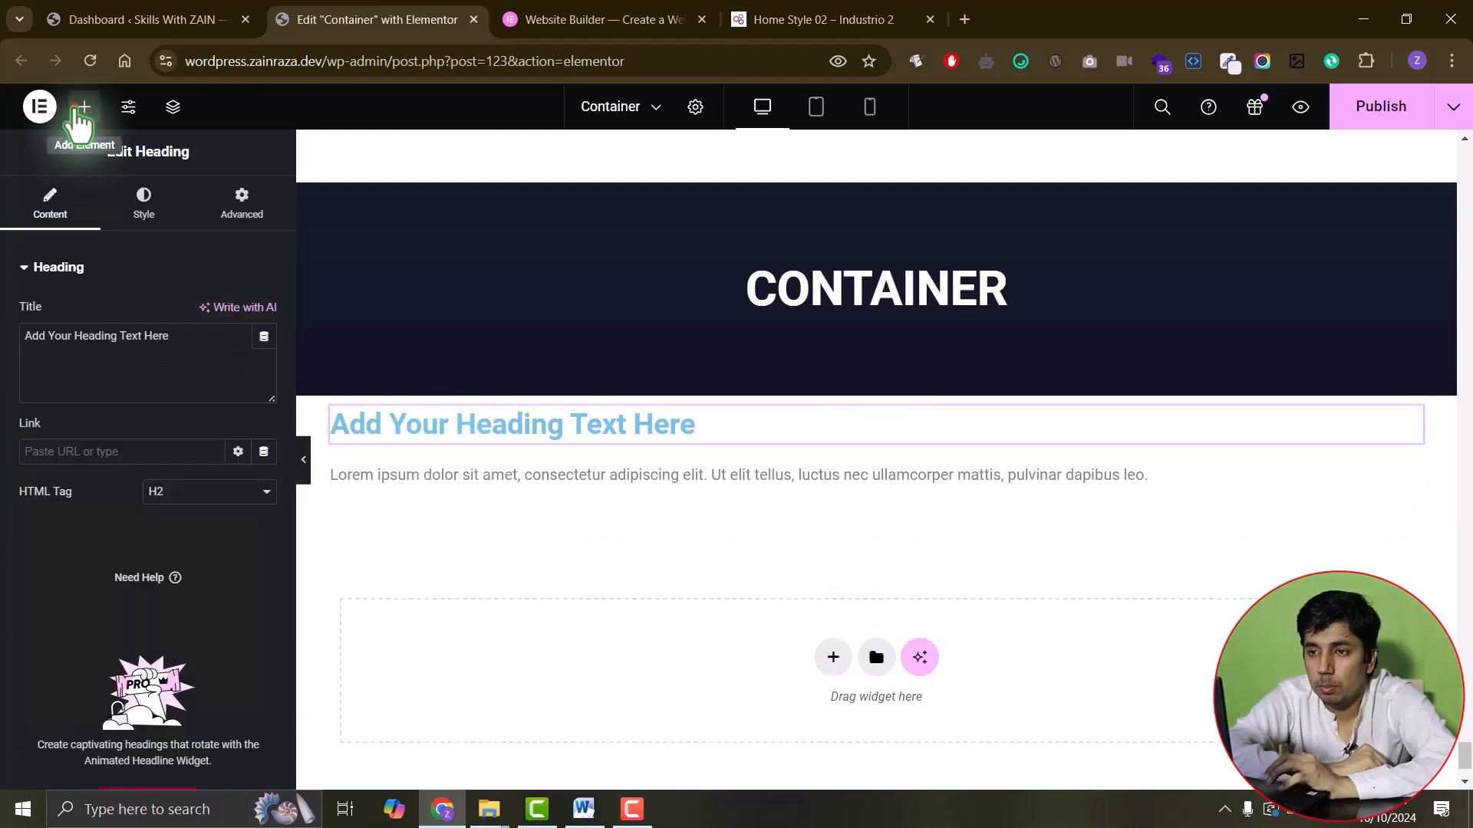
- Add a button below the paragraph and replace the heading text with "Build a Website" and "Create Your Future" on two lines
drag(79, 582, 493, 519)
triple_click(410, 424)
drag(173, 335, 11, 208)
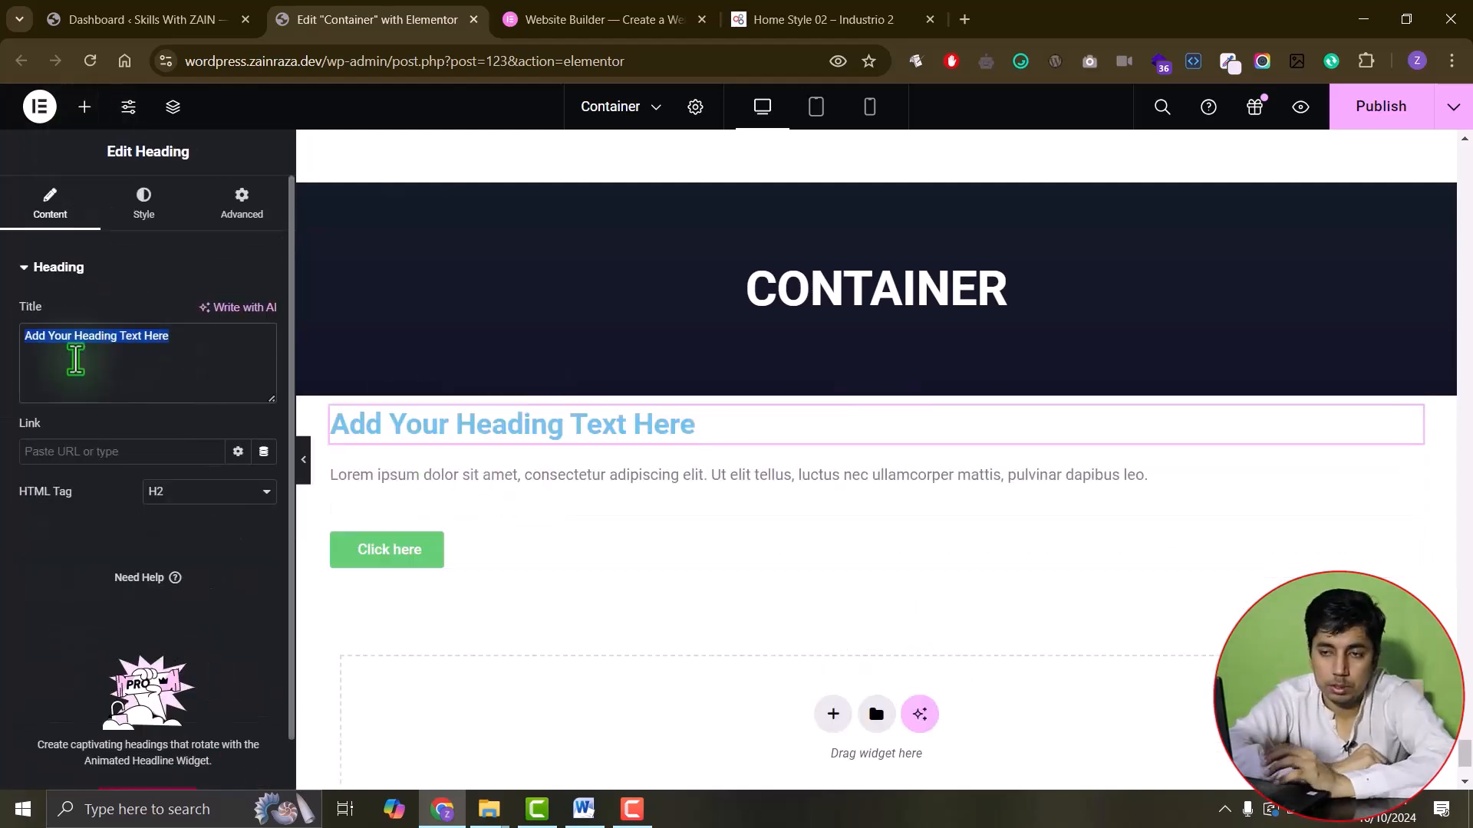
text(Build a Website Create Your Future)
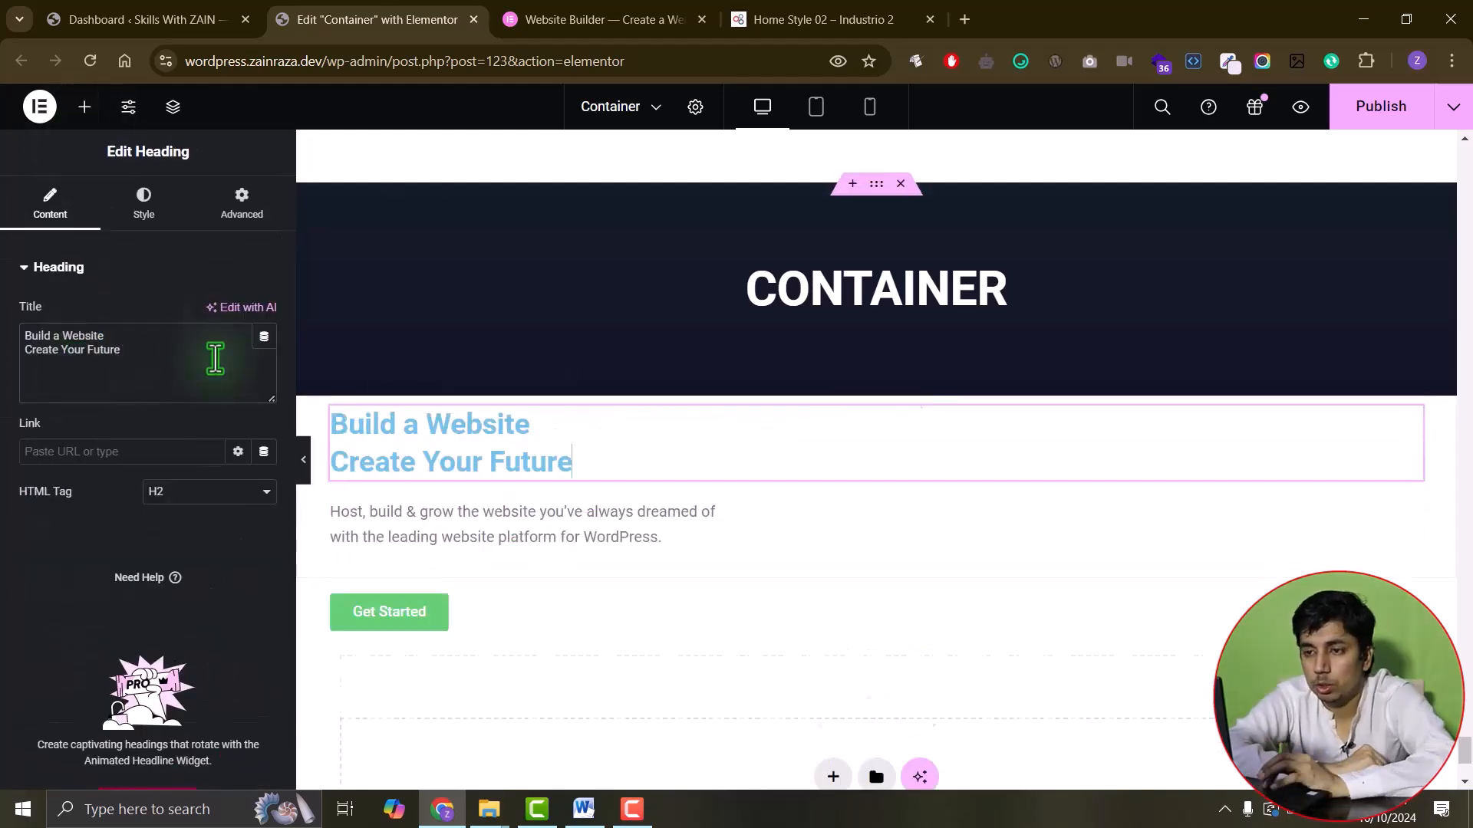
- Change the "Build a Website" heading's text color and adjust its typography
click(143, 204)
click(264, 354)
click(311, 569)
click(264, 394)
drag(34, 544, 81, 544)
click(203, 583)
click(51, 203)
- Center-align the heading, the paragraph and the button in the container
click(143, 203)
click(213, 313)
click(430, 596)
click(144, 204)
click(213, 314)
click(388, 684)
click(212, 314)
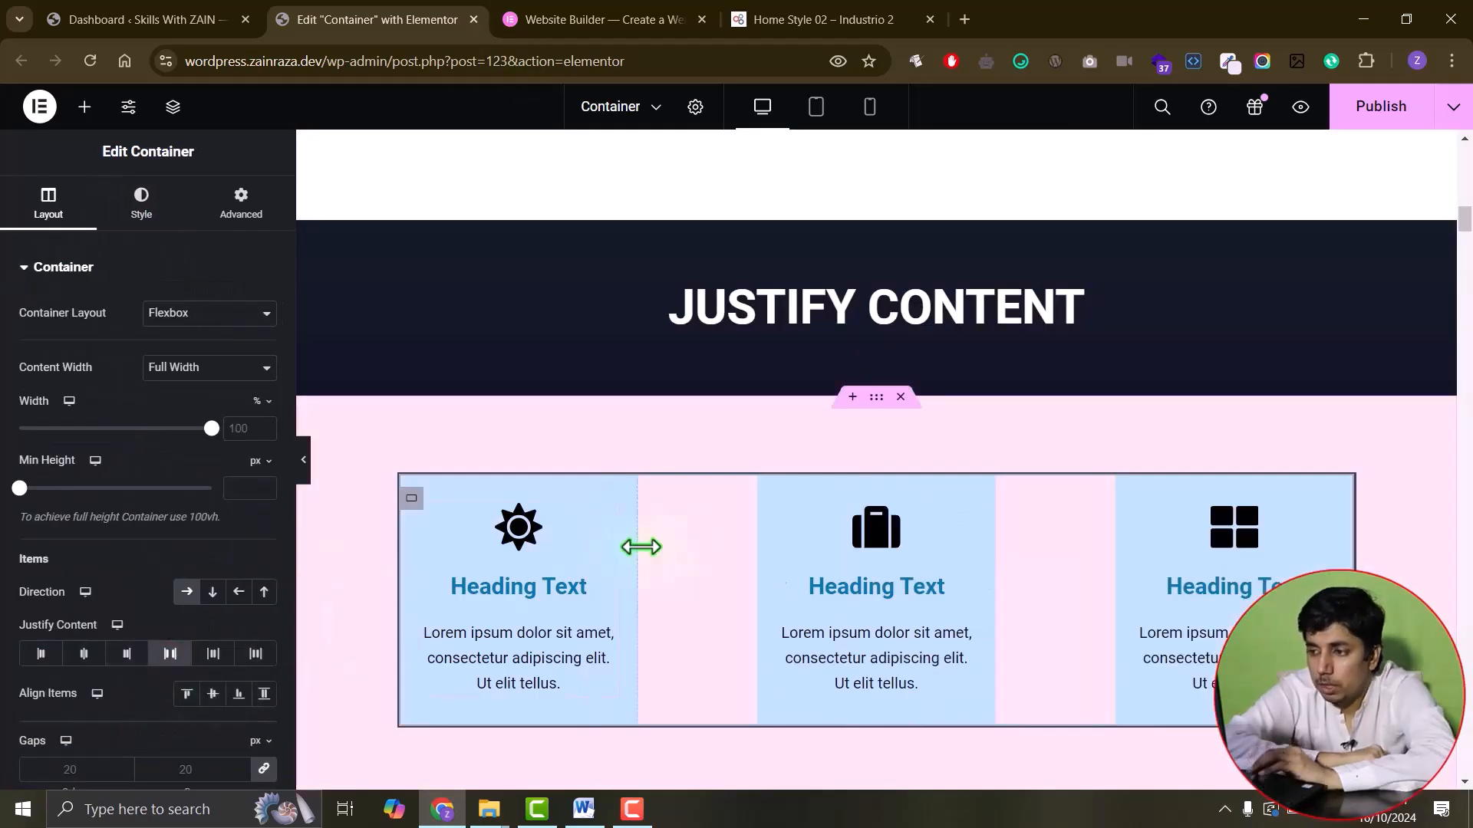
- Try Space Around for the three-card container's justify content and settle on Space Evenly
click(213, 653)
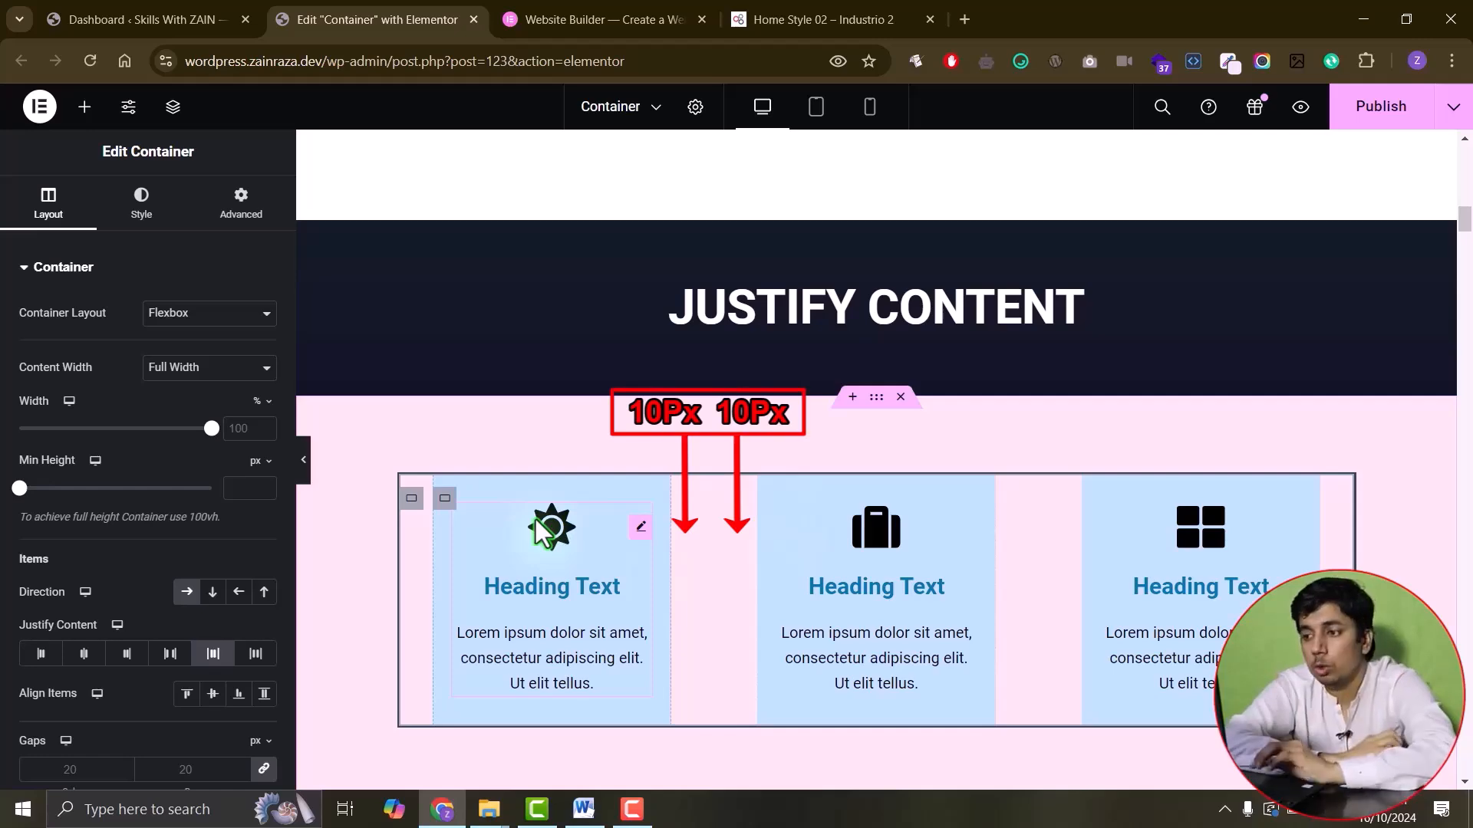
click(255, 653)
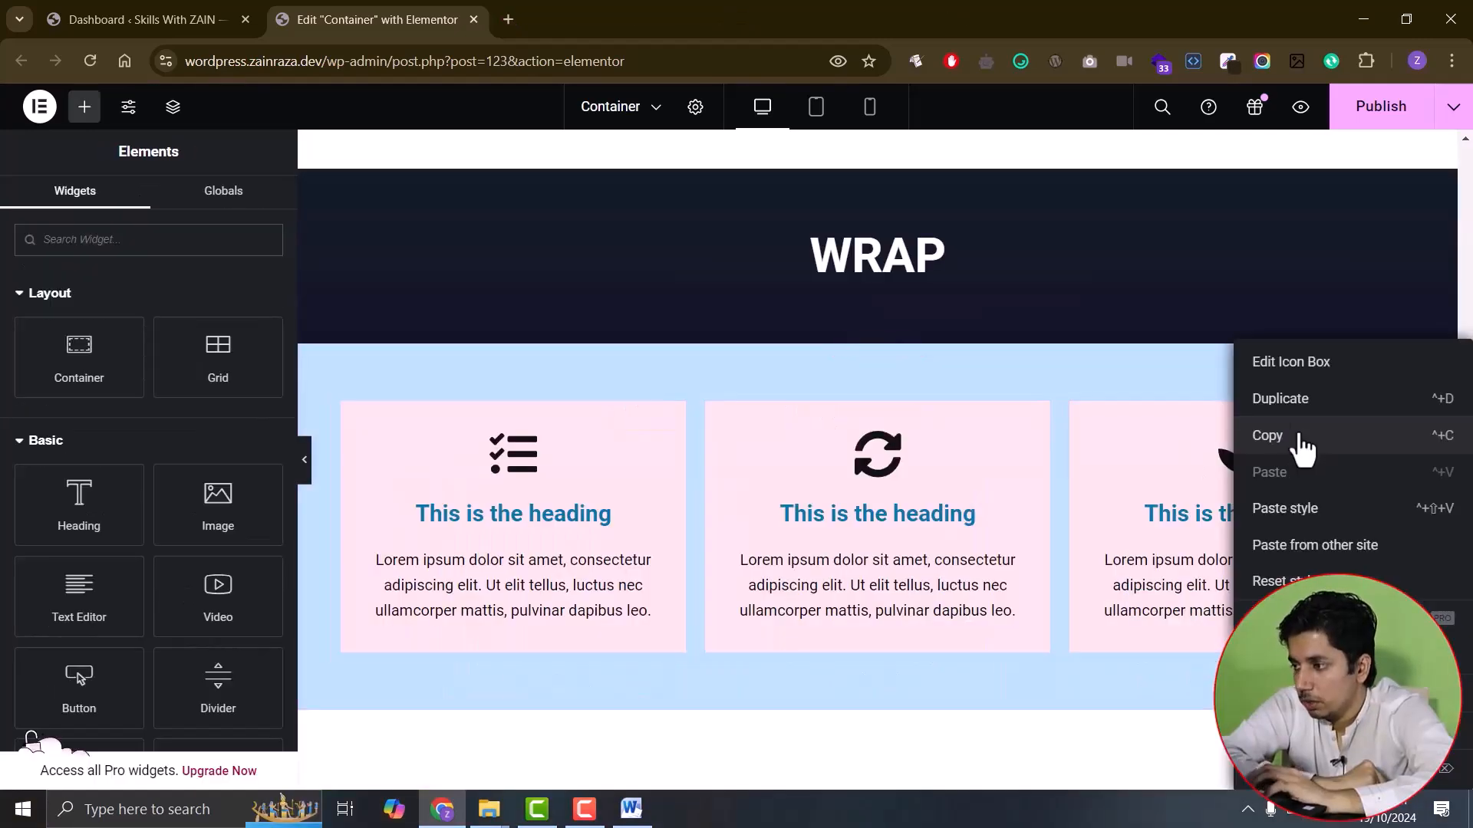
- Copy the third icon box in the Wrap section and delete the wide icon boxes below the first box
click(1301, 442)
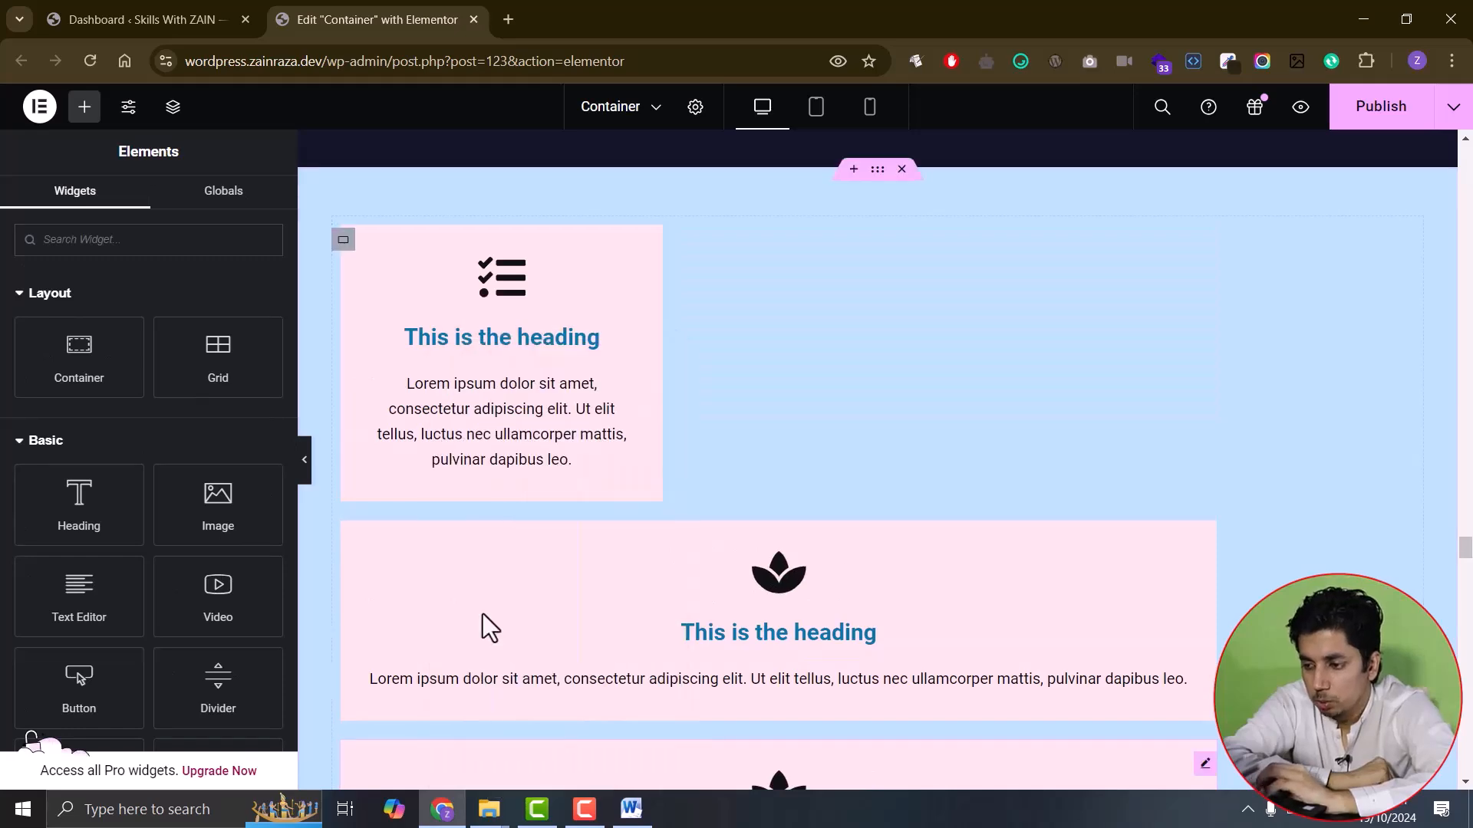
right_click(479, 587)
click(517, 769)
right_click(503, 606)
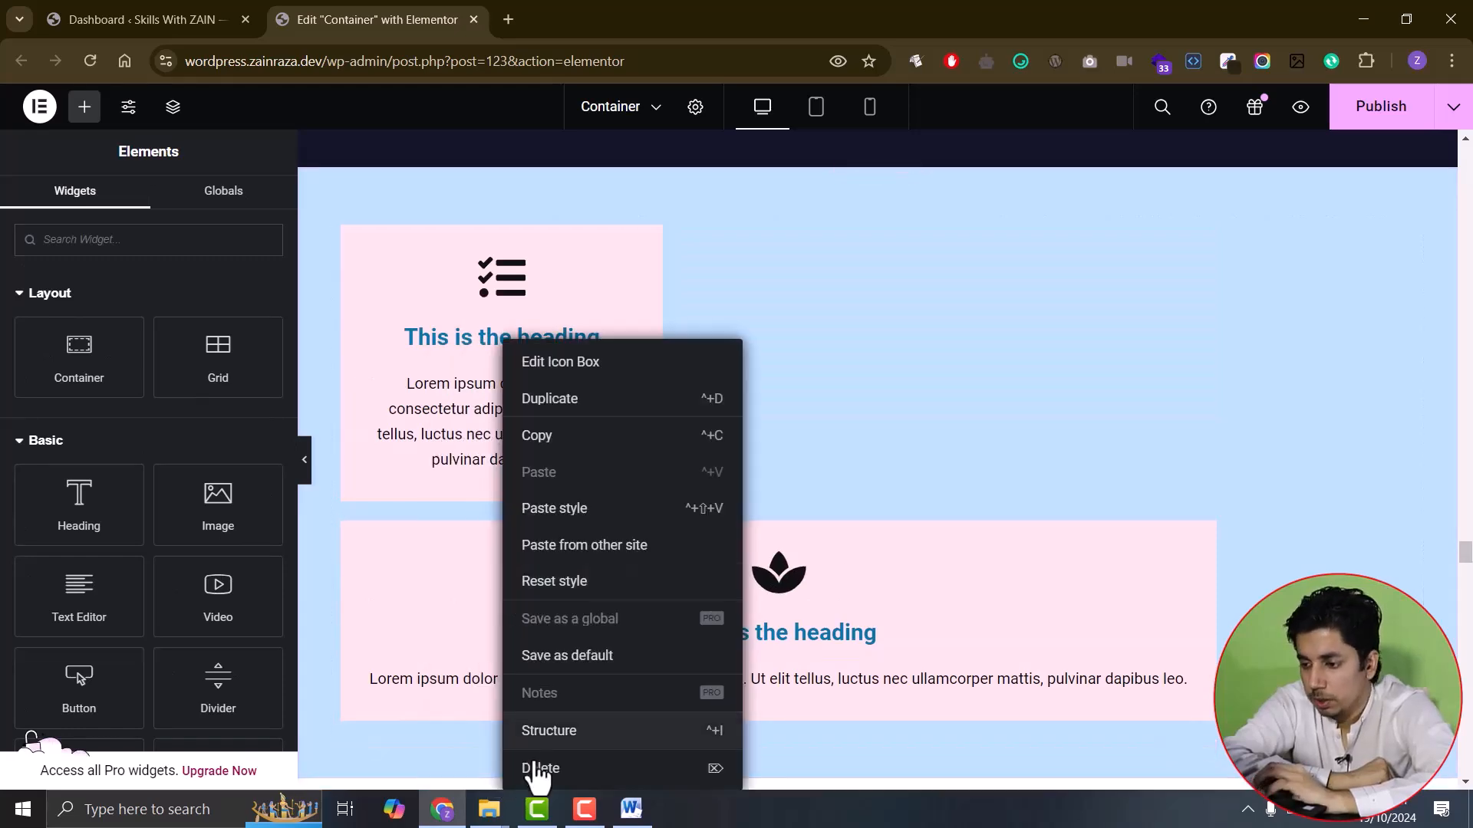
click(534, 769)
- Duplicate the checklist icon box until the container holds five, and set the last box's size to Grow
right_click(652, 284)
click(663, 342)
right_click(888, 326)
click(935, 383)
right_click(1083, 333)
click(1131, 391)
scroll(482, 520, down, 1)
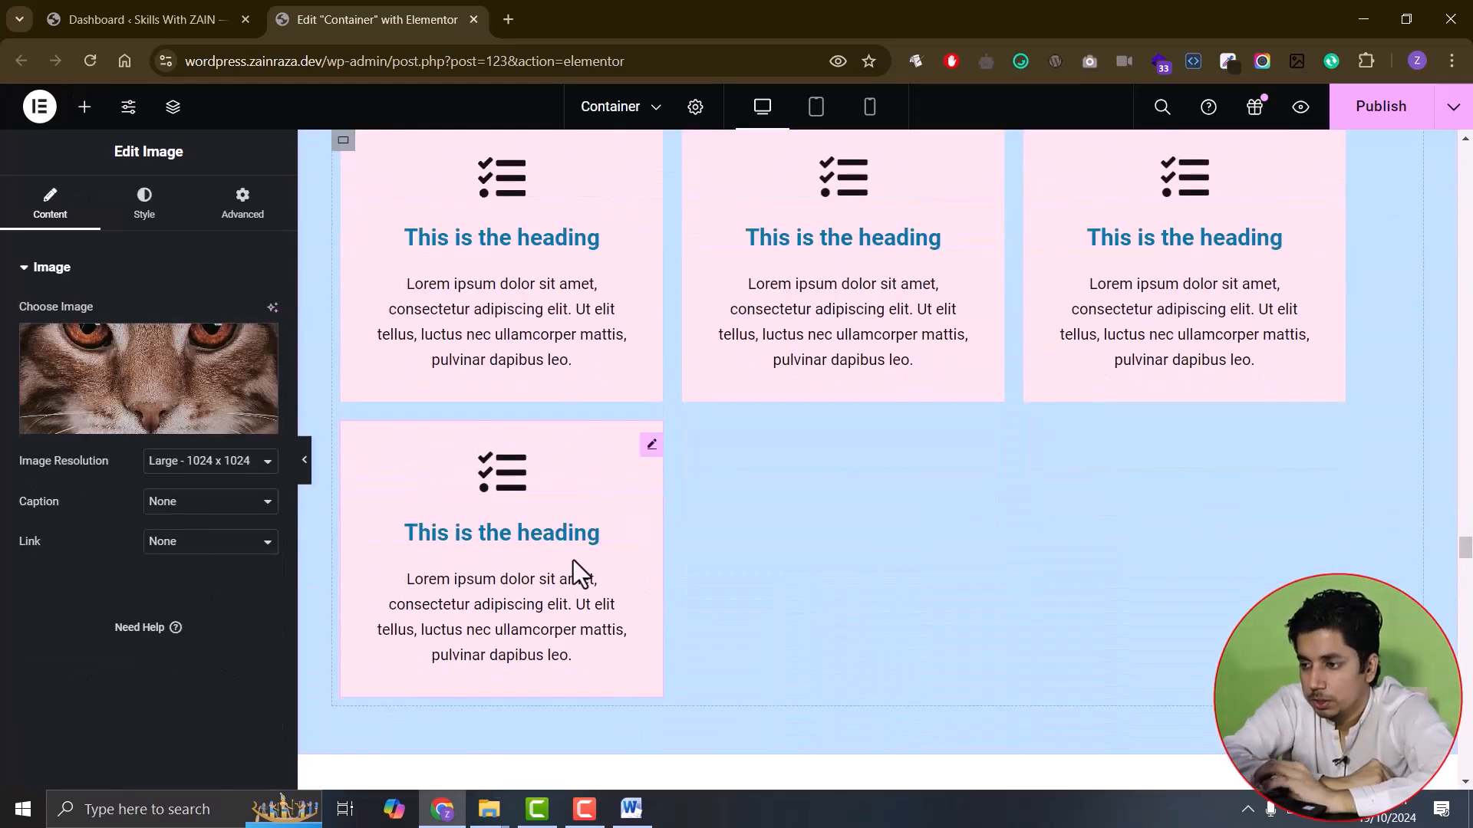
right_click(573, 560)
click(626, 395)
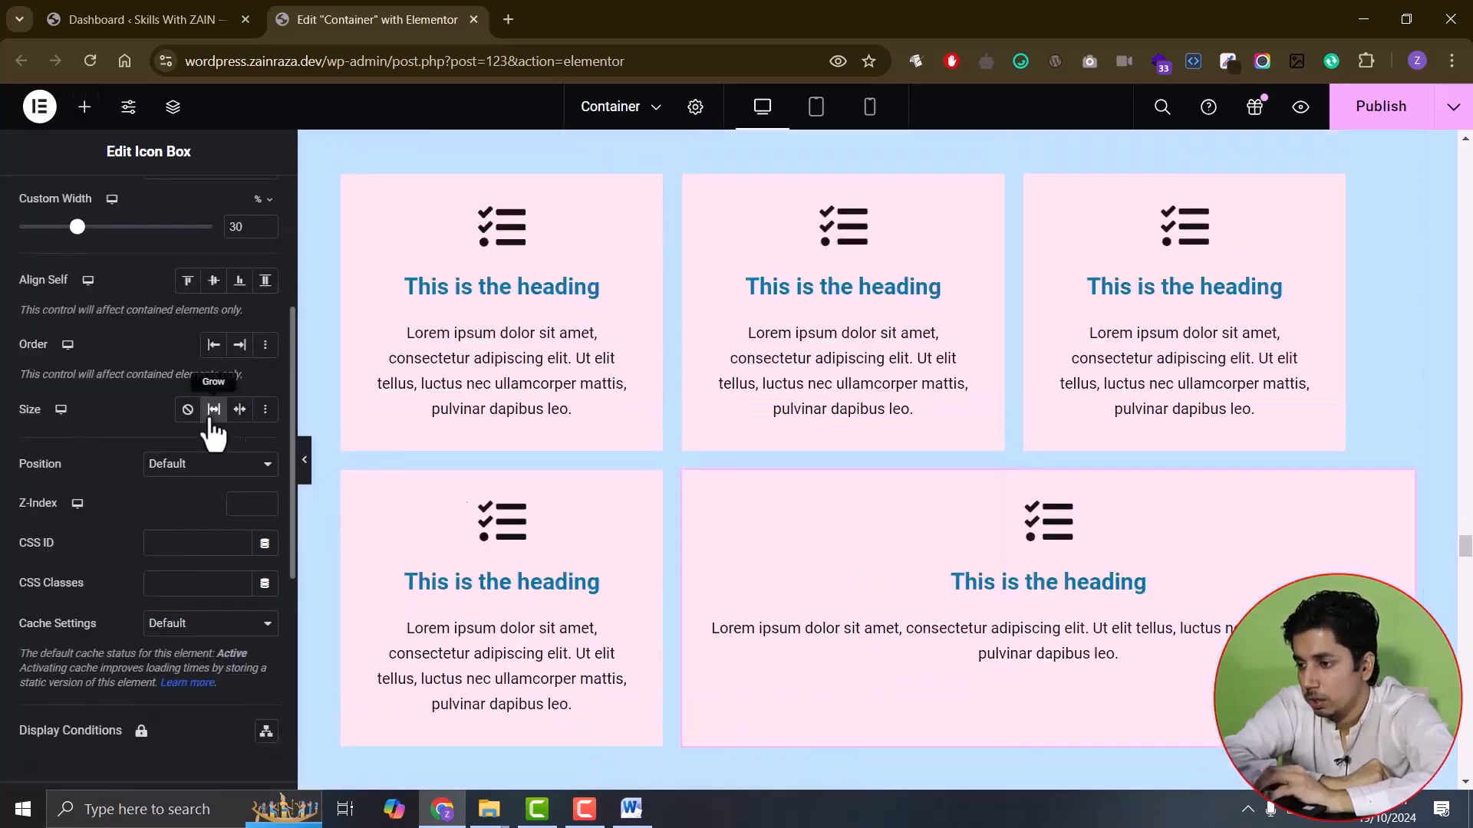
click(224, 483)
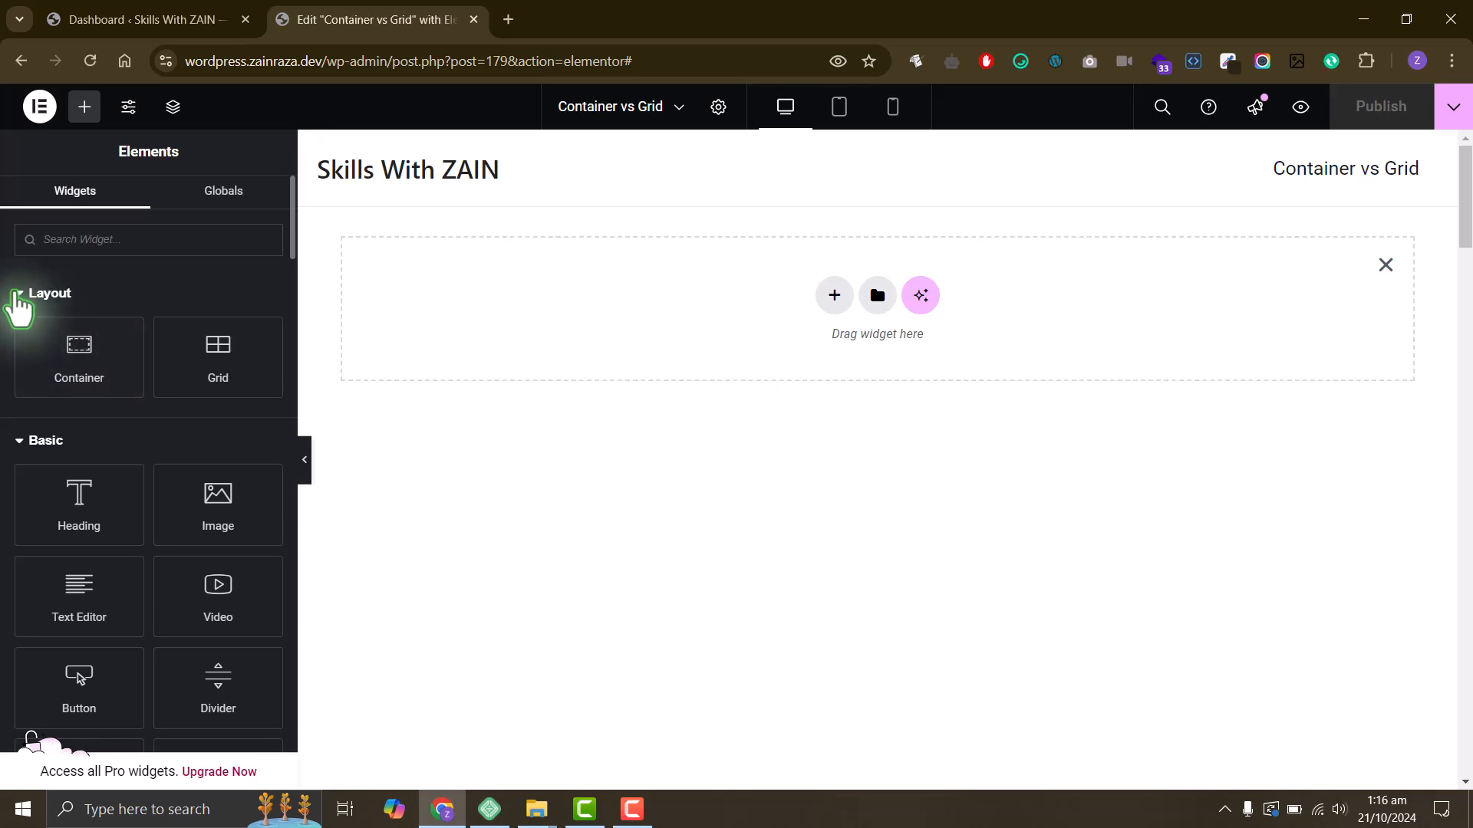
click(16, 294)
click(17, 294)
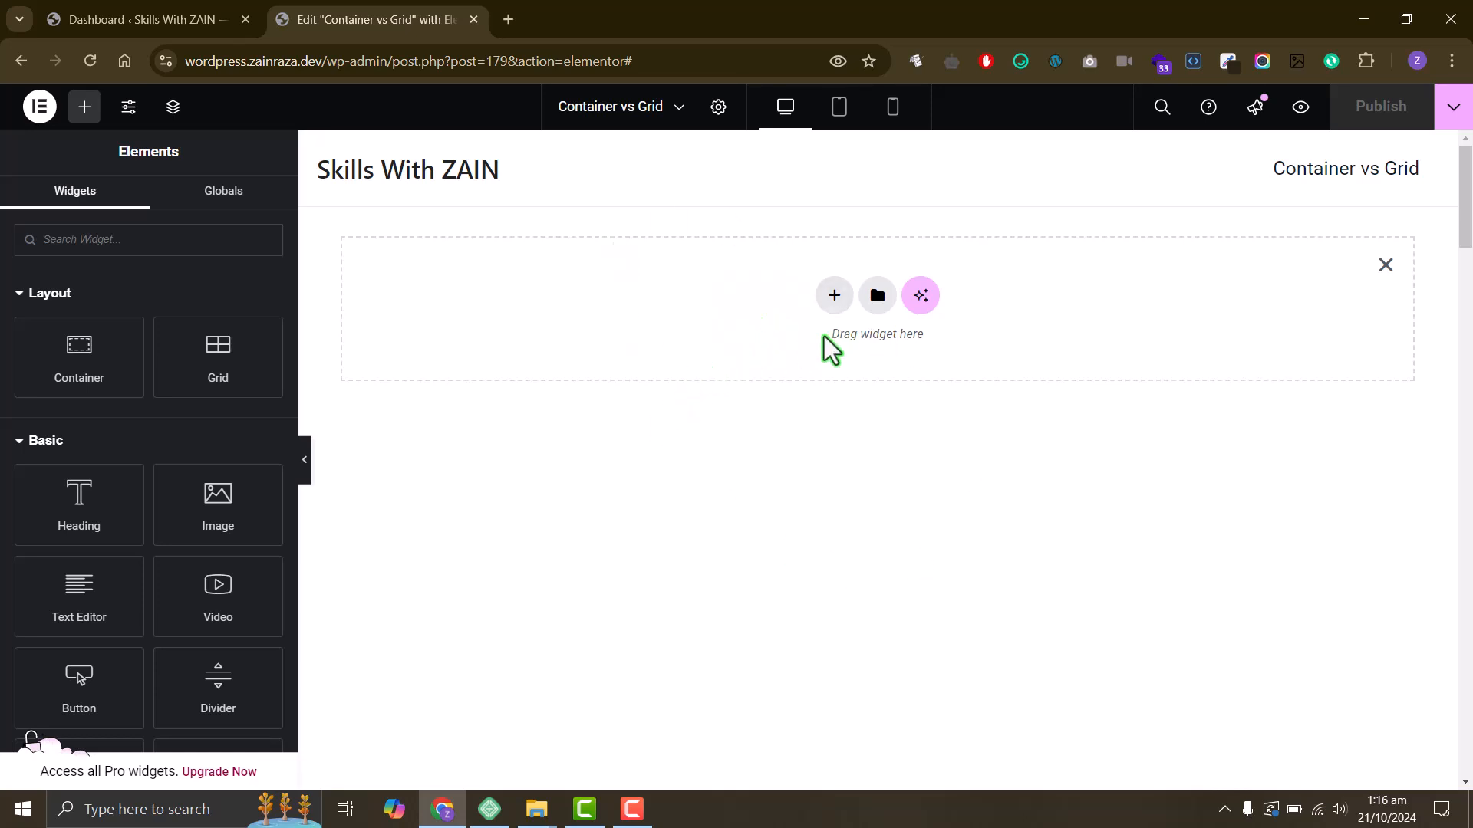
- Add a Flexbox container with the two-by-two structure to the empty Container vs Grid page
click(832, 297)
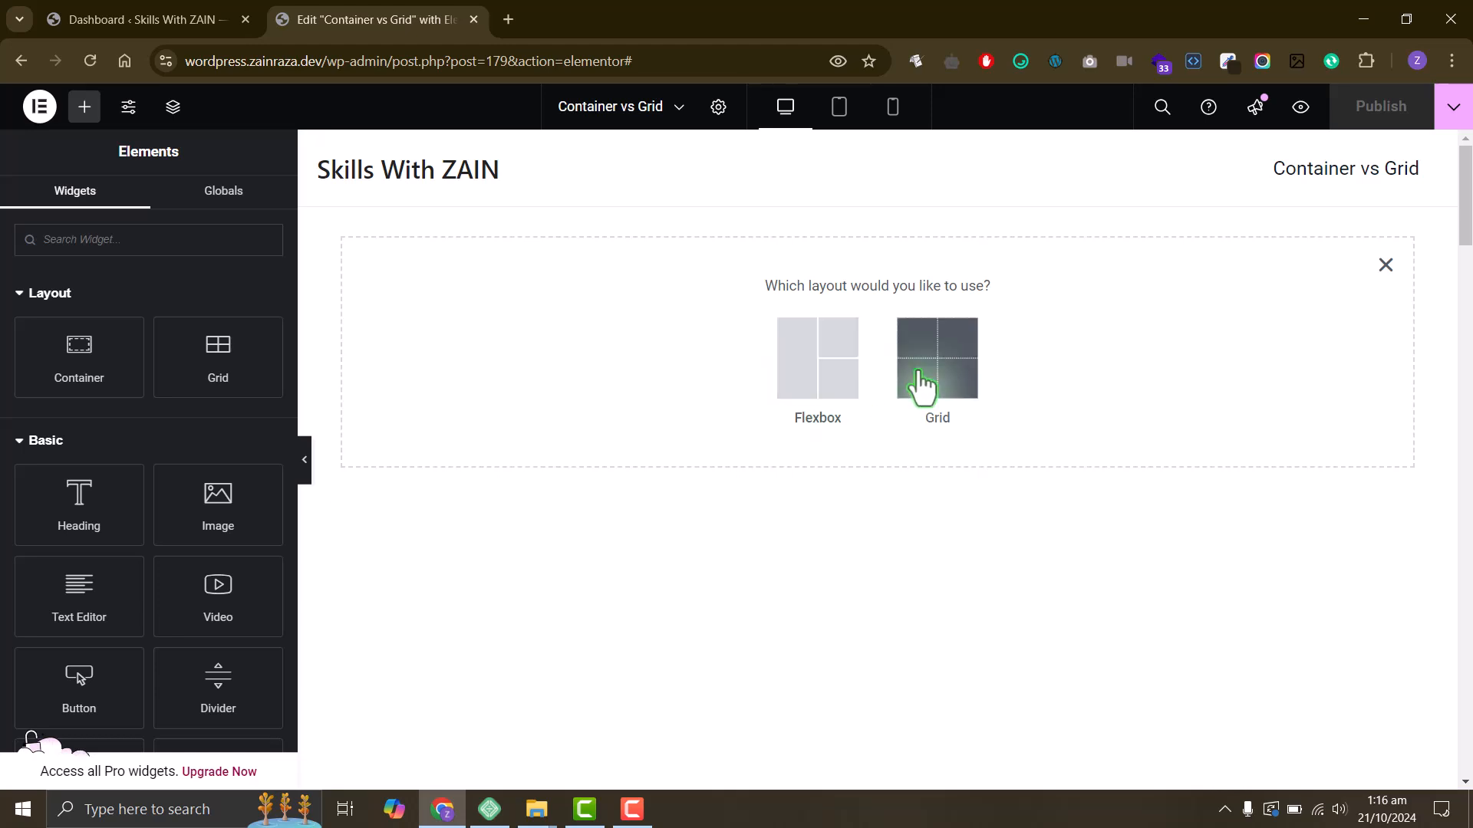
click(920, 381)
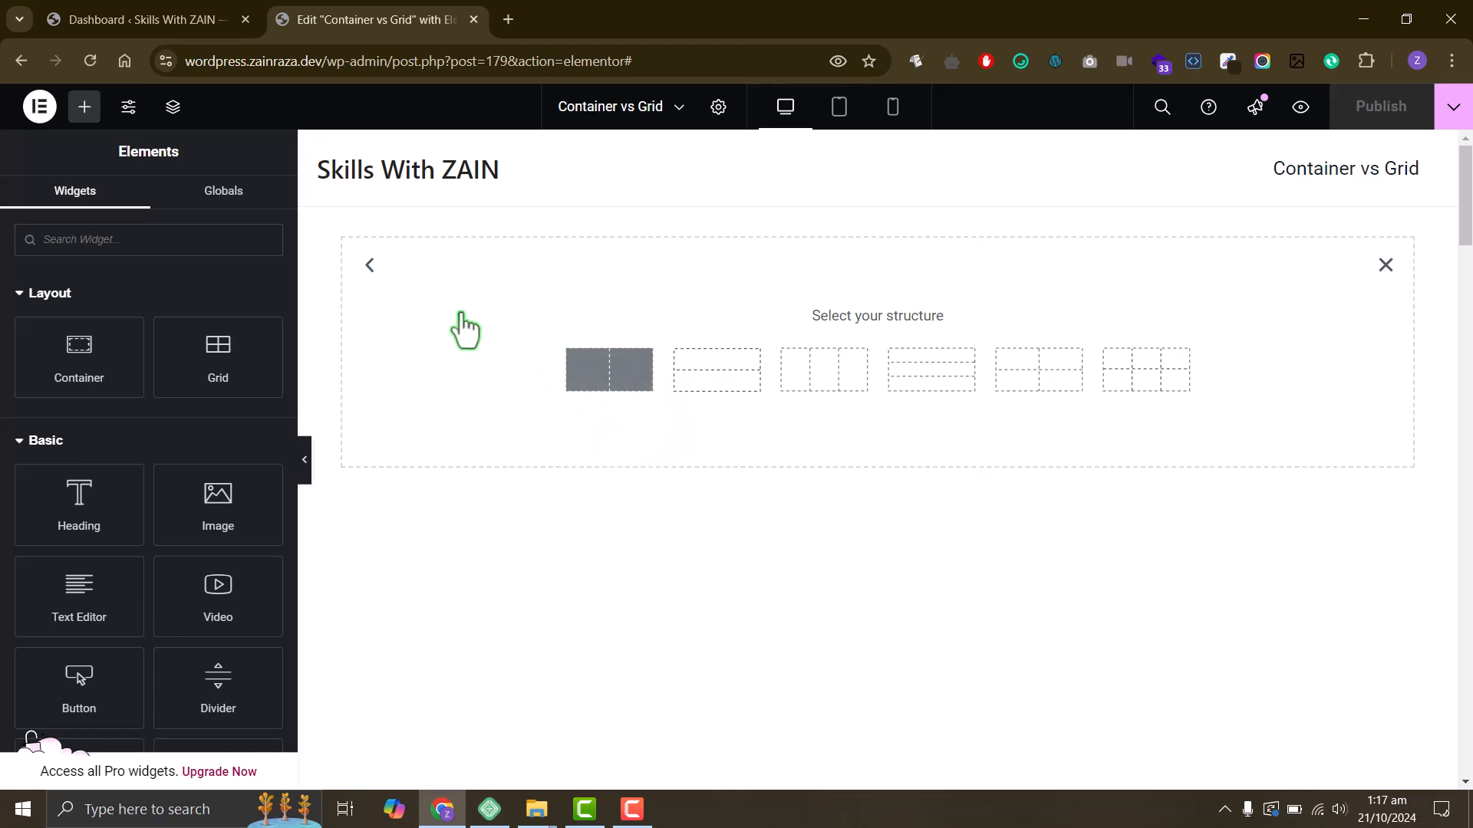
click(370, 267)
click(812, 374)
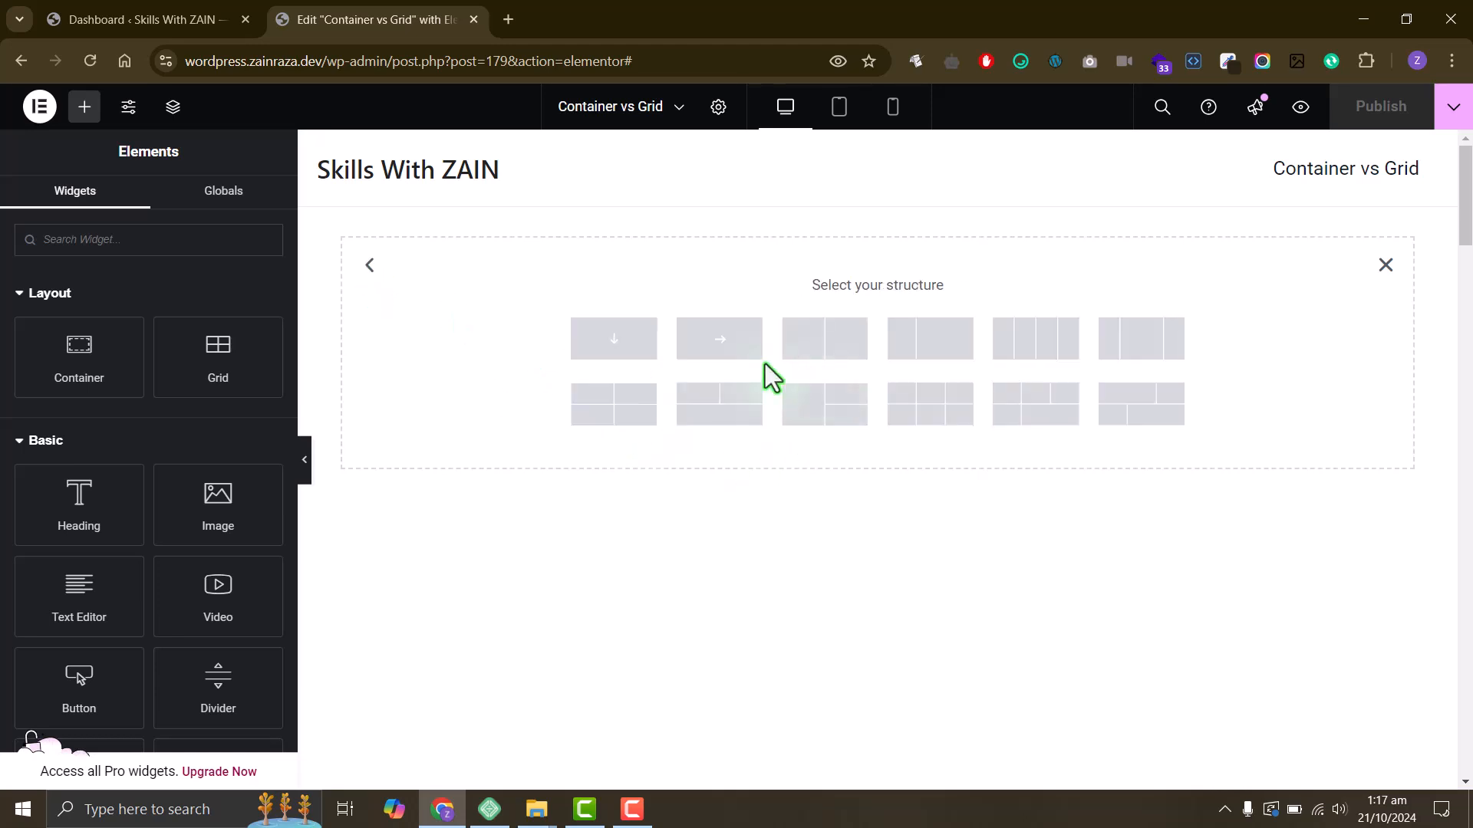
click(614, 412)
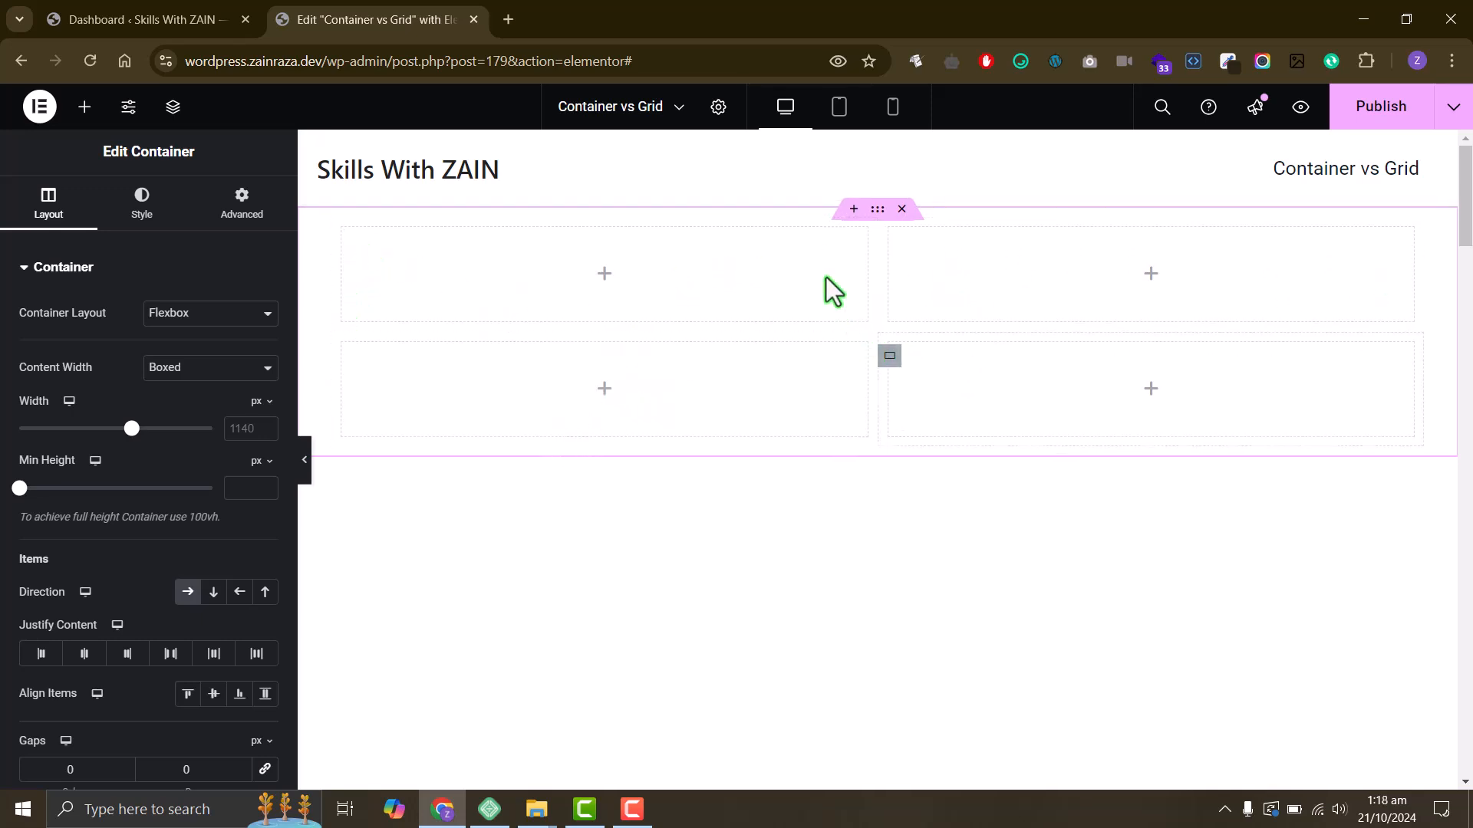
- Insert a Grid container with two columns and two rows above the flexbox container
click(851, 209)
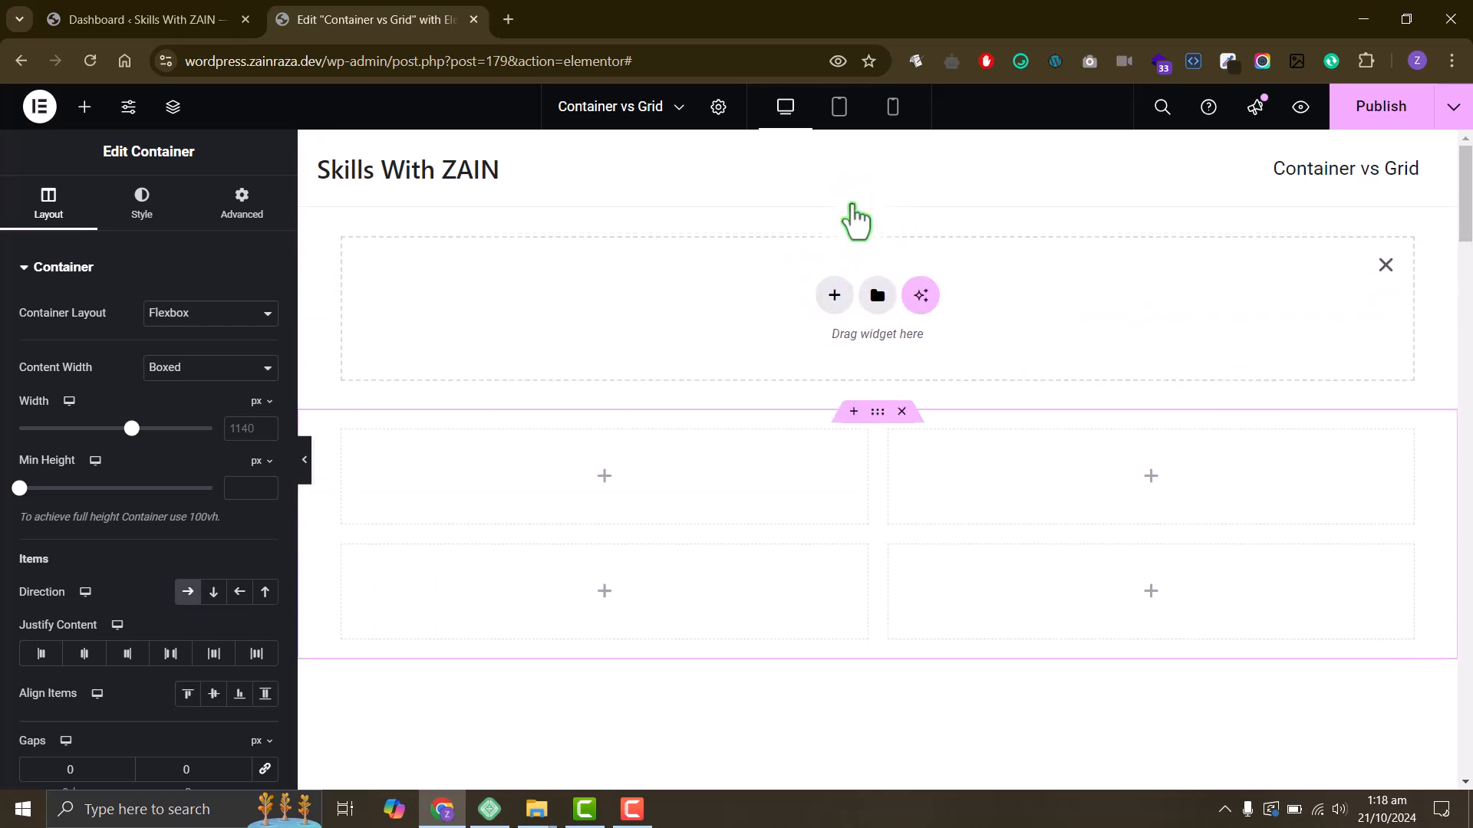
click(832, 299)
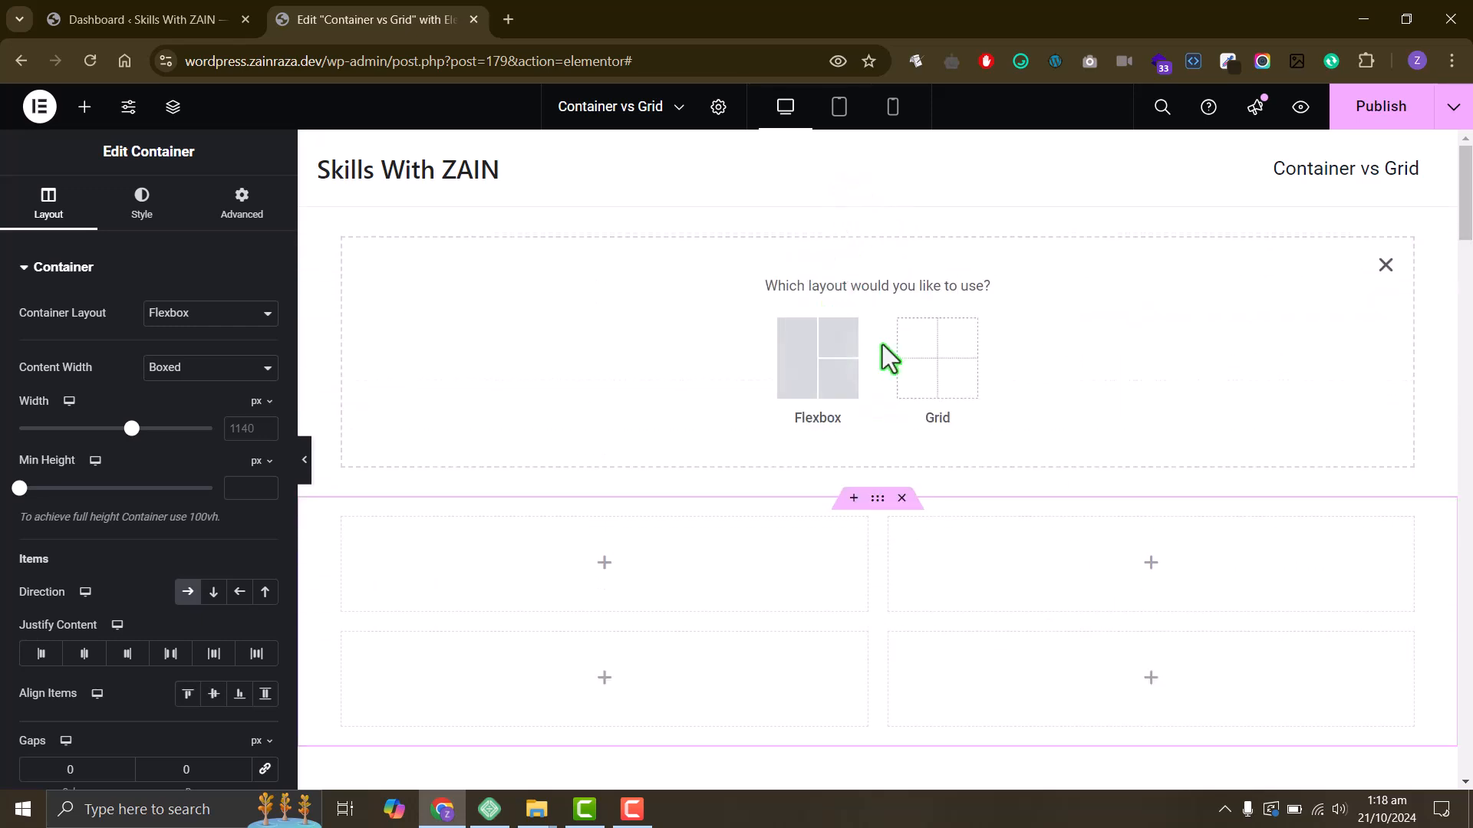
click(925, 368)
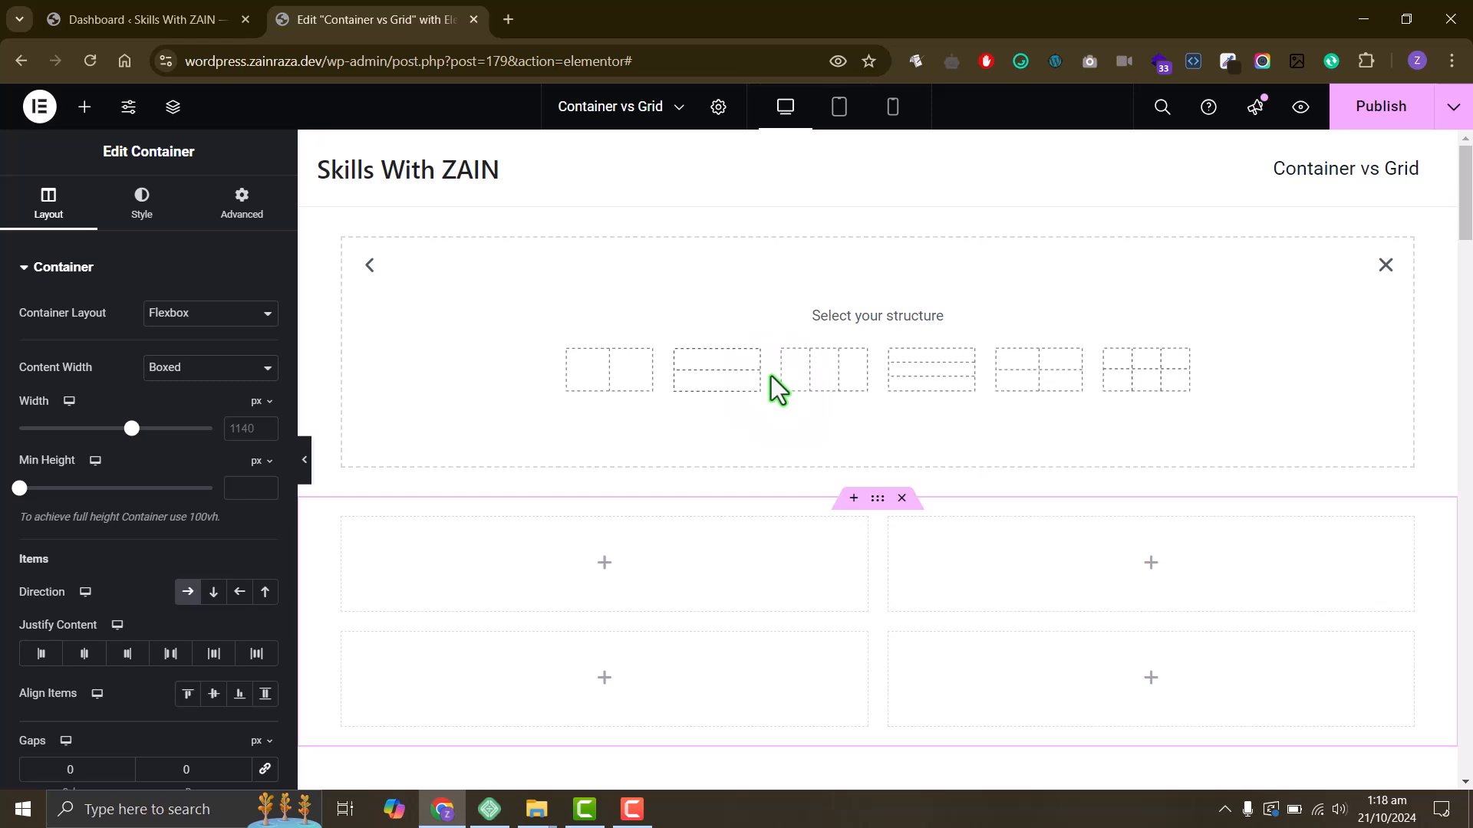
click(1024, 380)
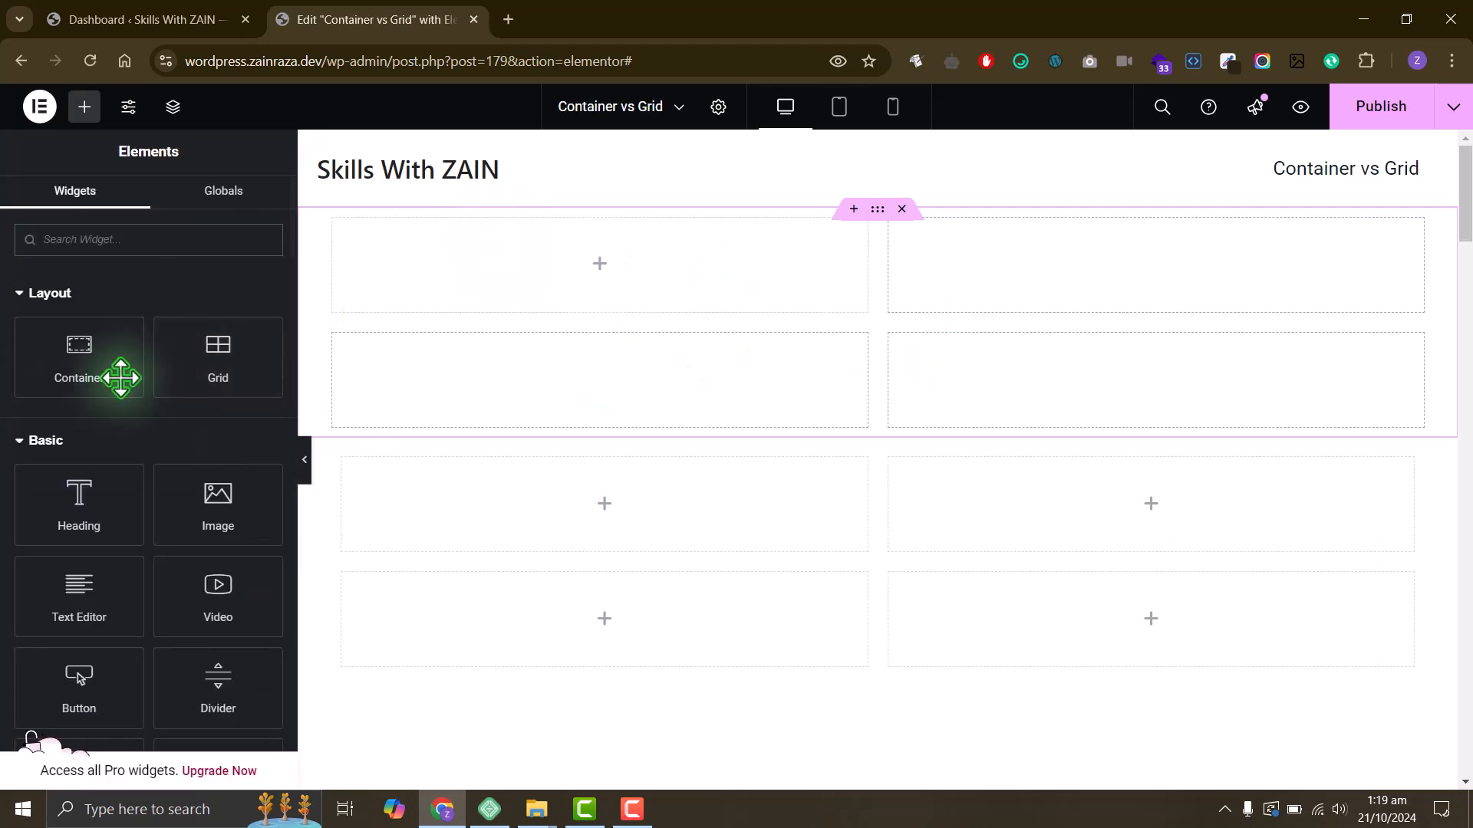
- Fill the four grid cells with a heading, a text editor and two buttons, one widget per cell
drag(79, 482, 452, 238)
drag(79, 590, 931, 267)
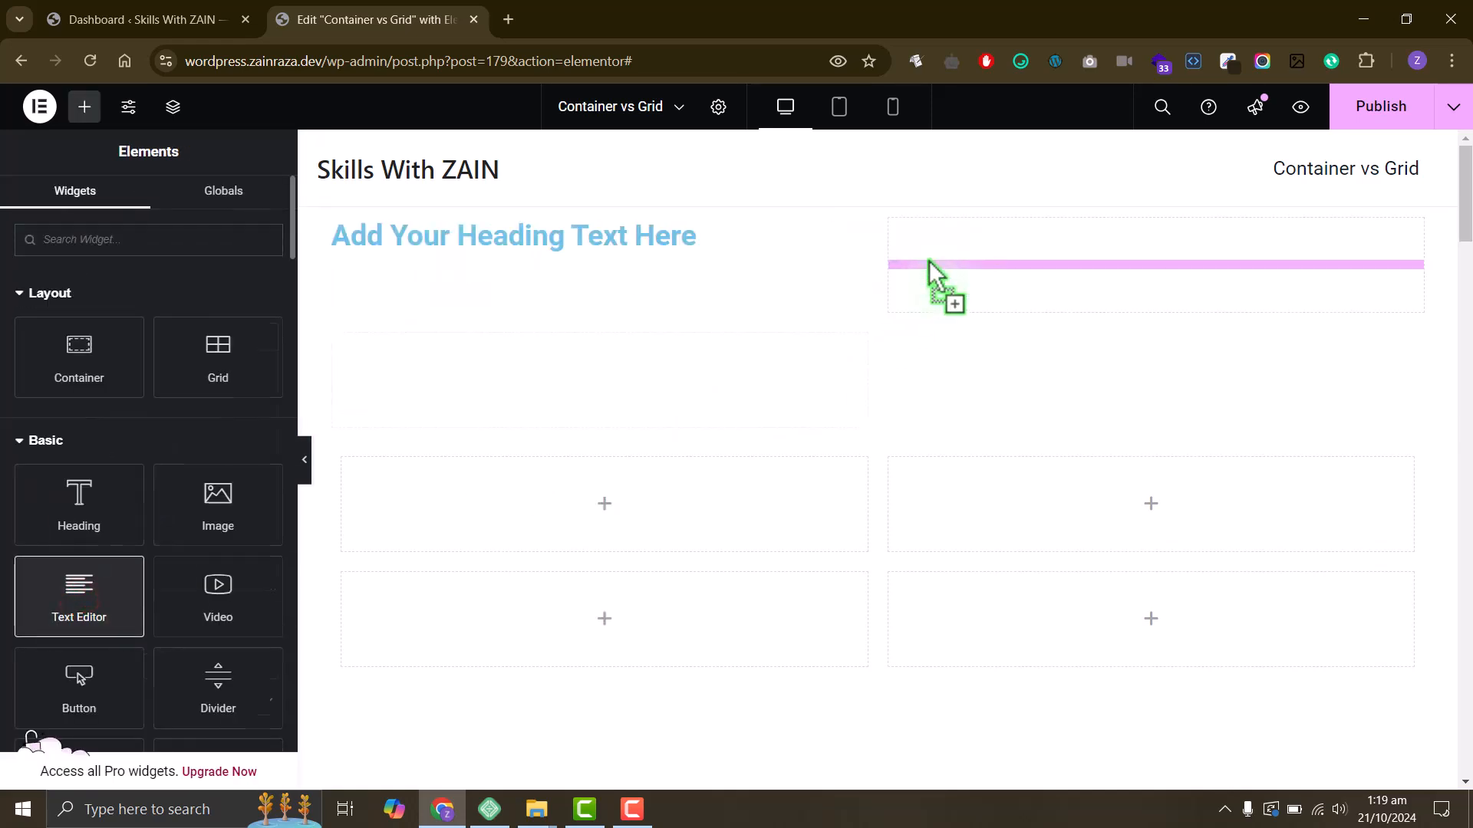
click(84, 106)
drag(79, 683, 499, 421)
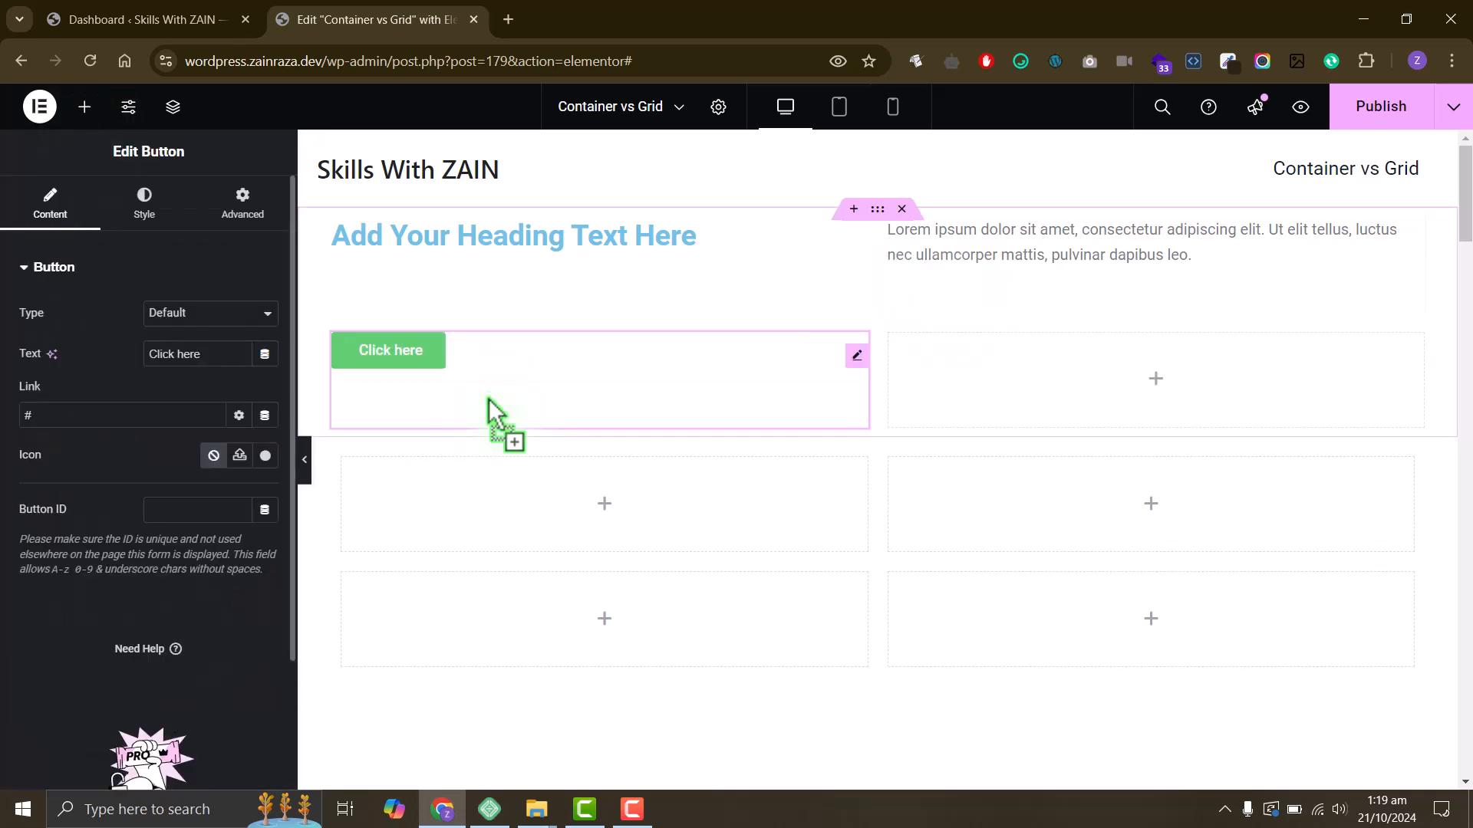
click(84, 107)
drag(79, 680, 976, 388)
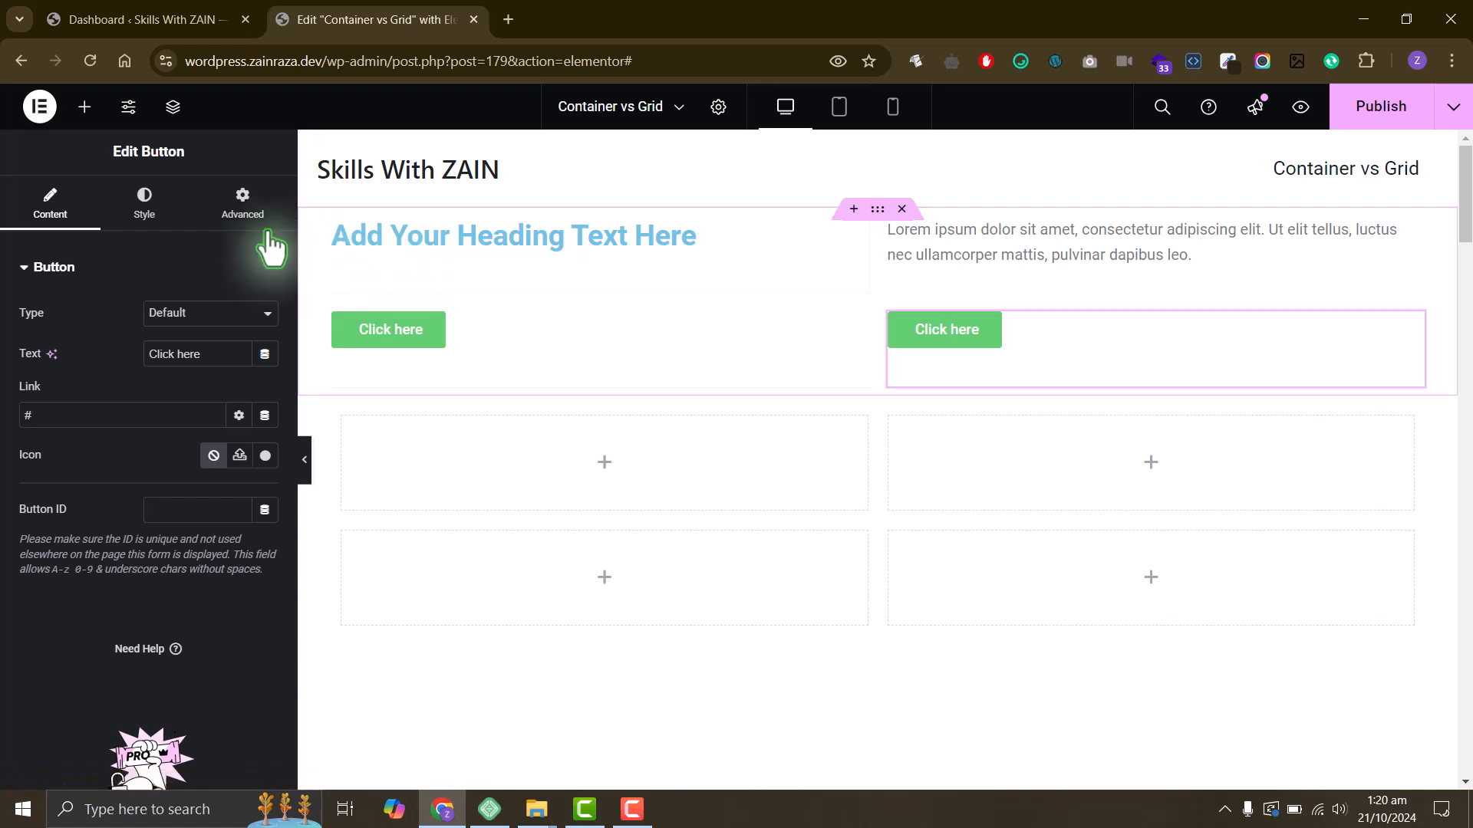
- Add a heading to the first inner container of the flexbox layout
click(84, 107)
drag(71, 503, 486, 525)
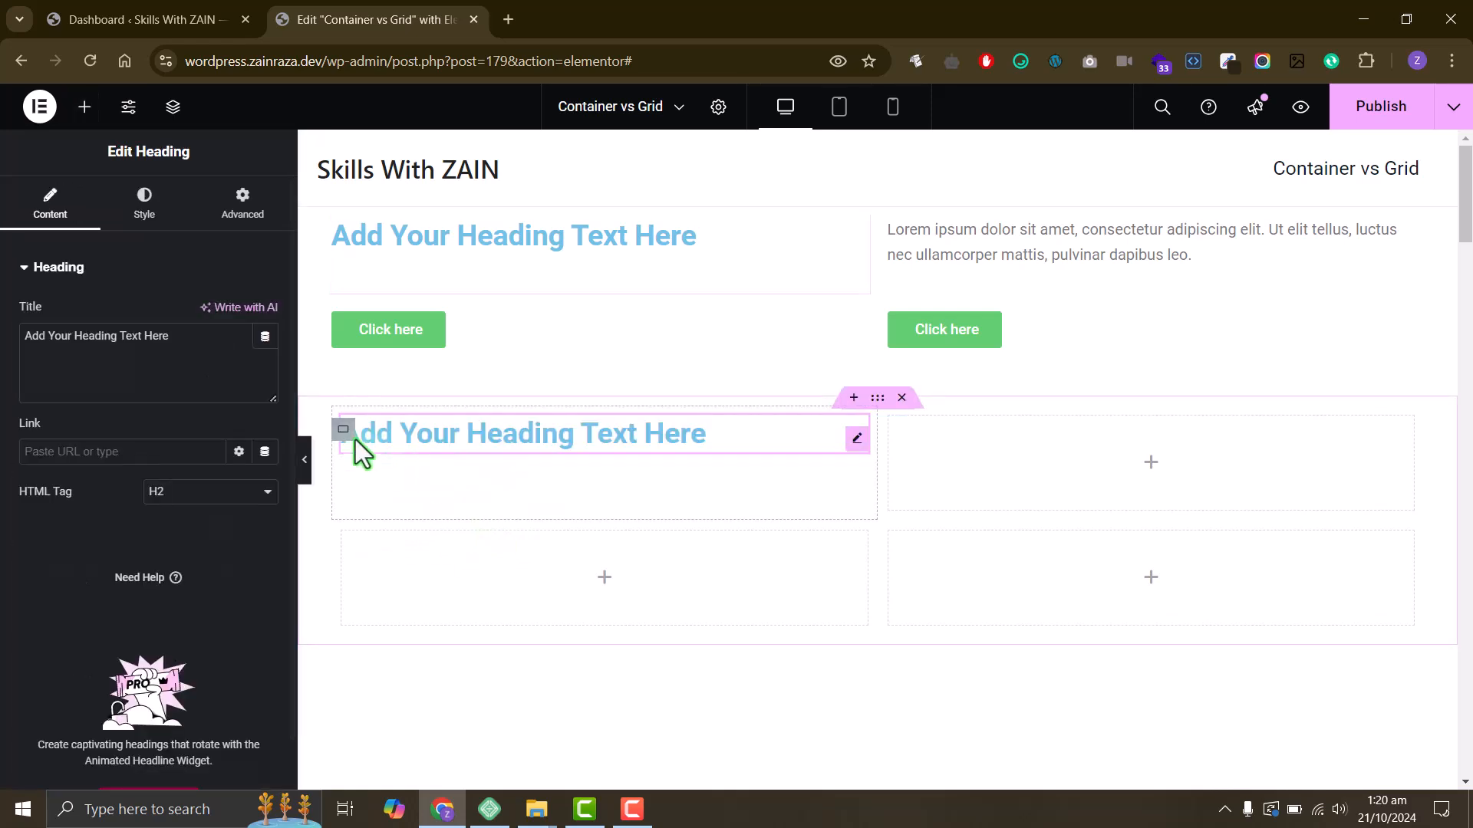
- Compare the settings of the flexbox's first inner container with the grid heading's Content, Style and Advanced settings
click(344, 429)
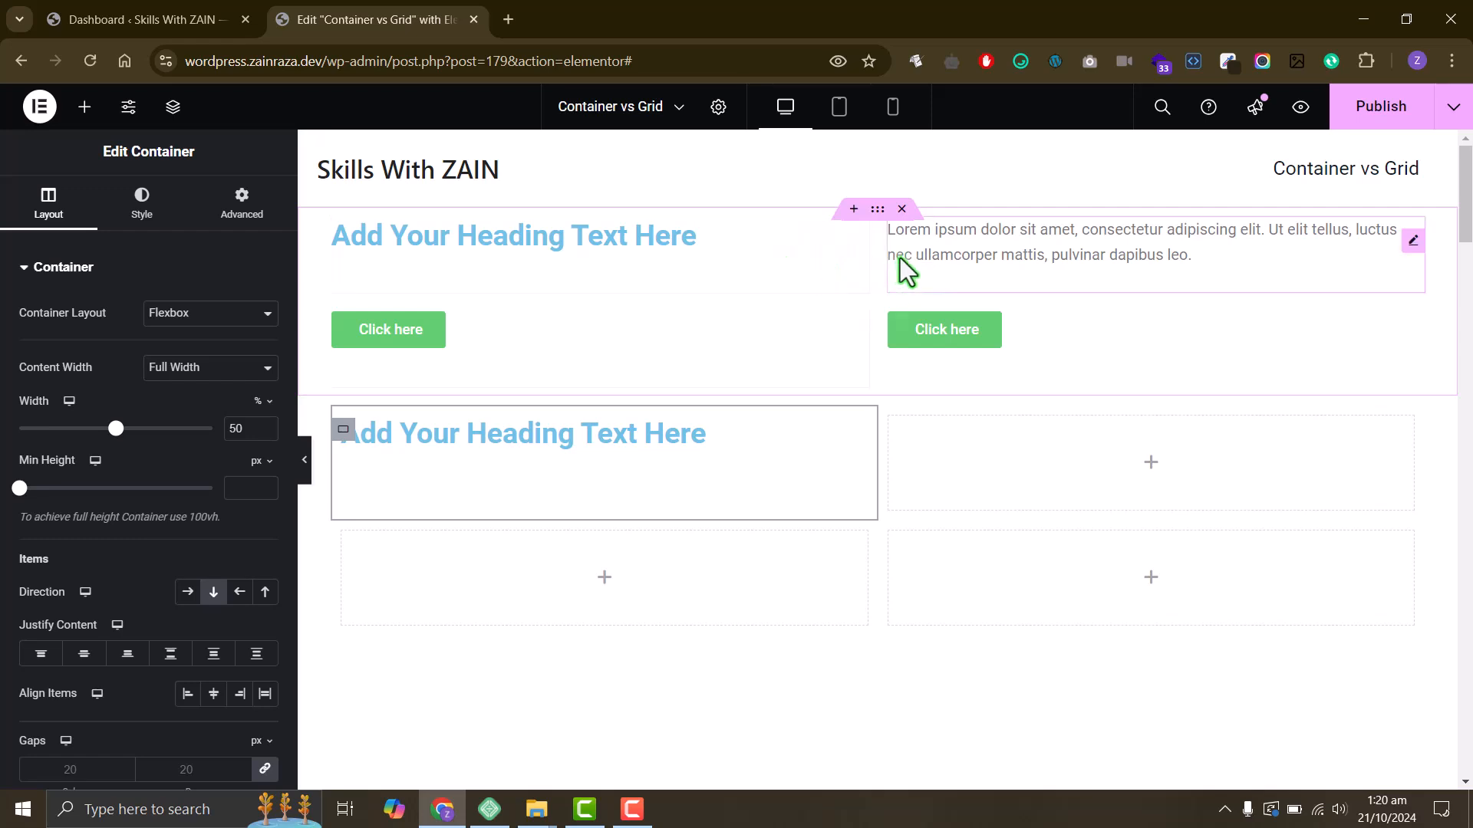
click(858, 240)
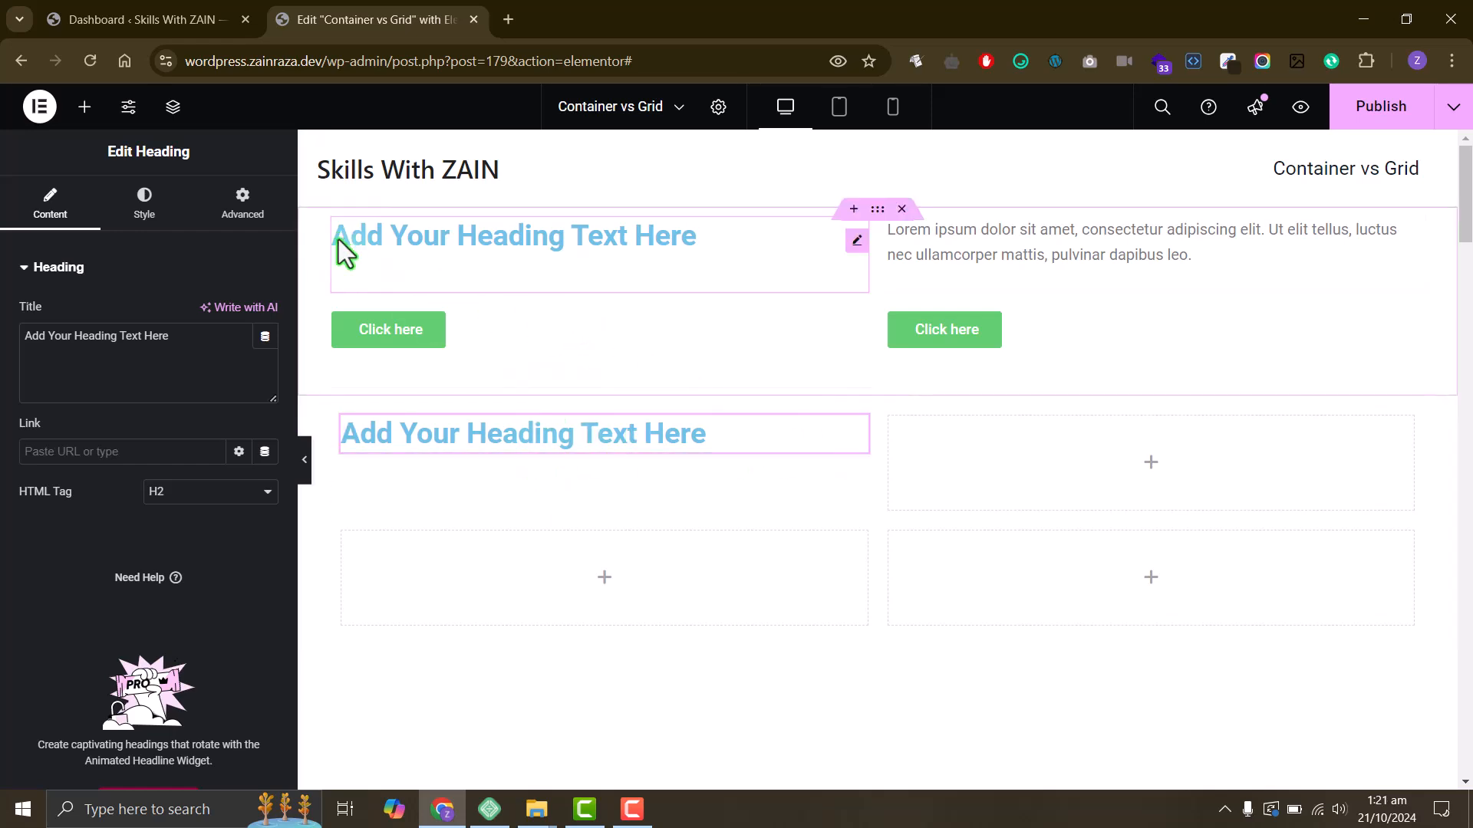
click(342, 428)
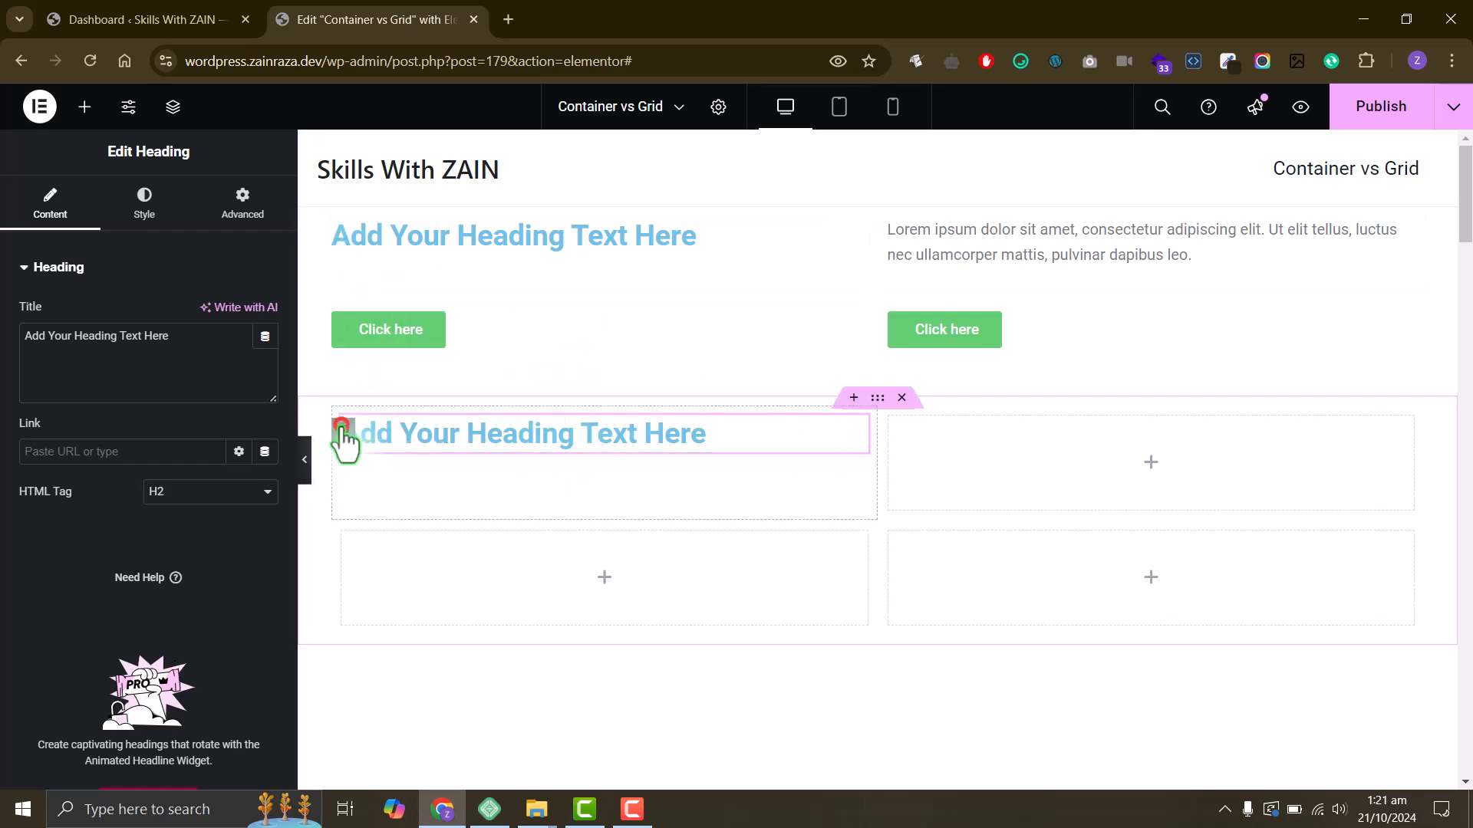
click(343, 429)
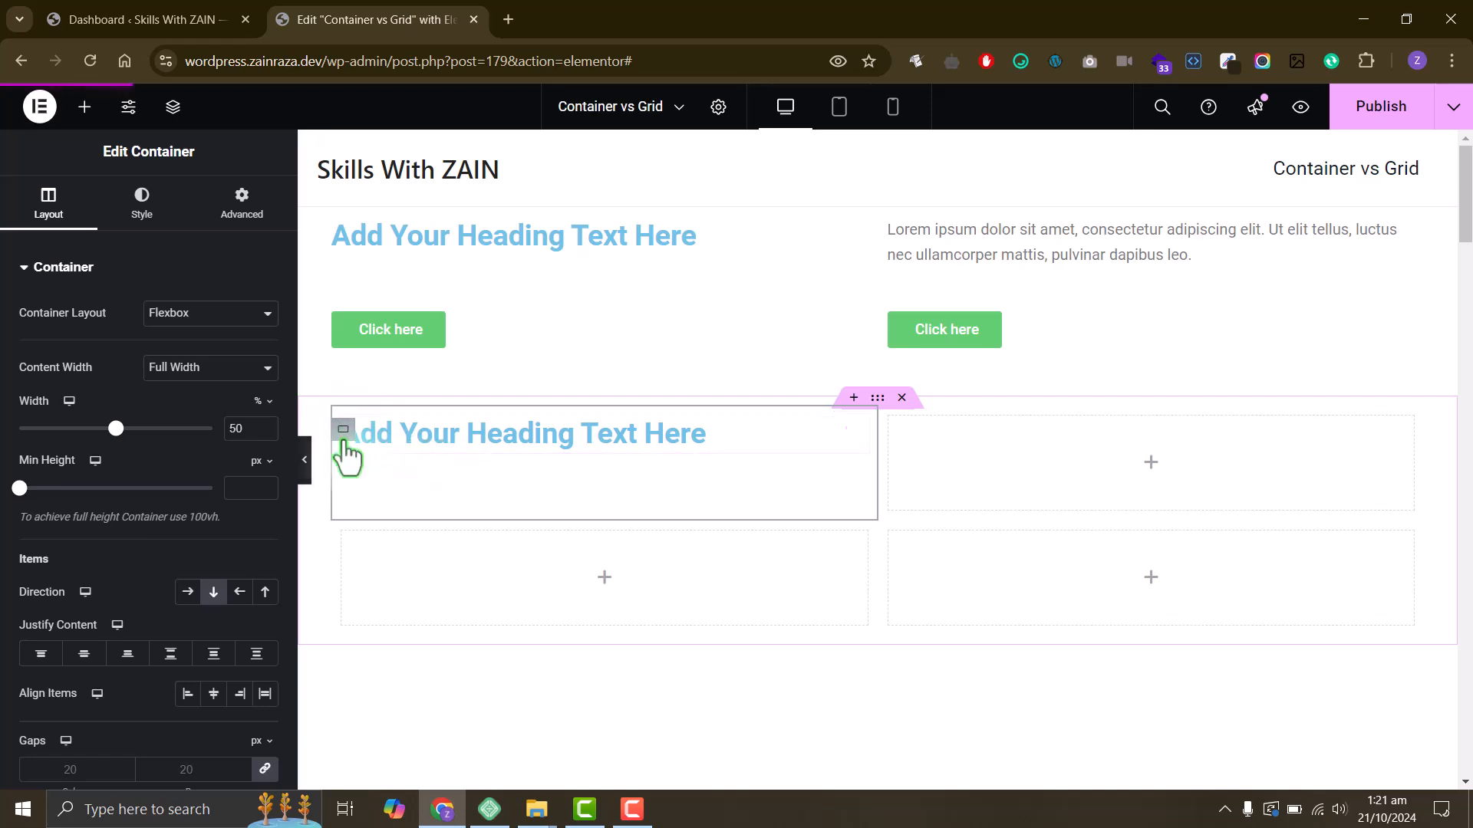
click(352, 242)
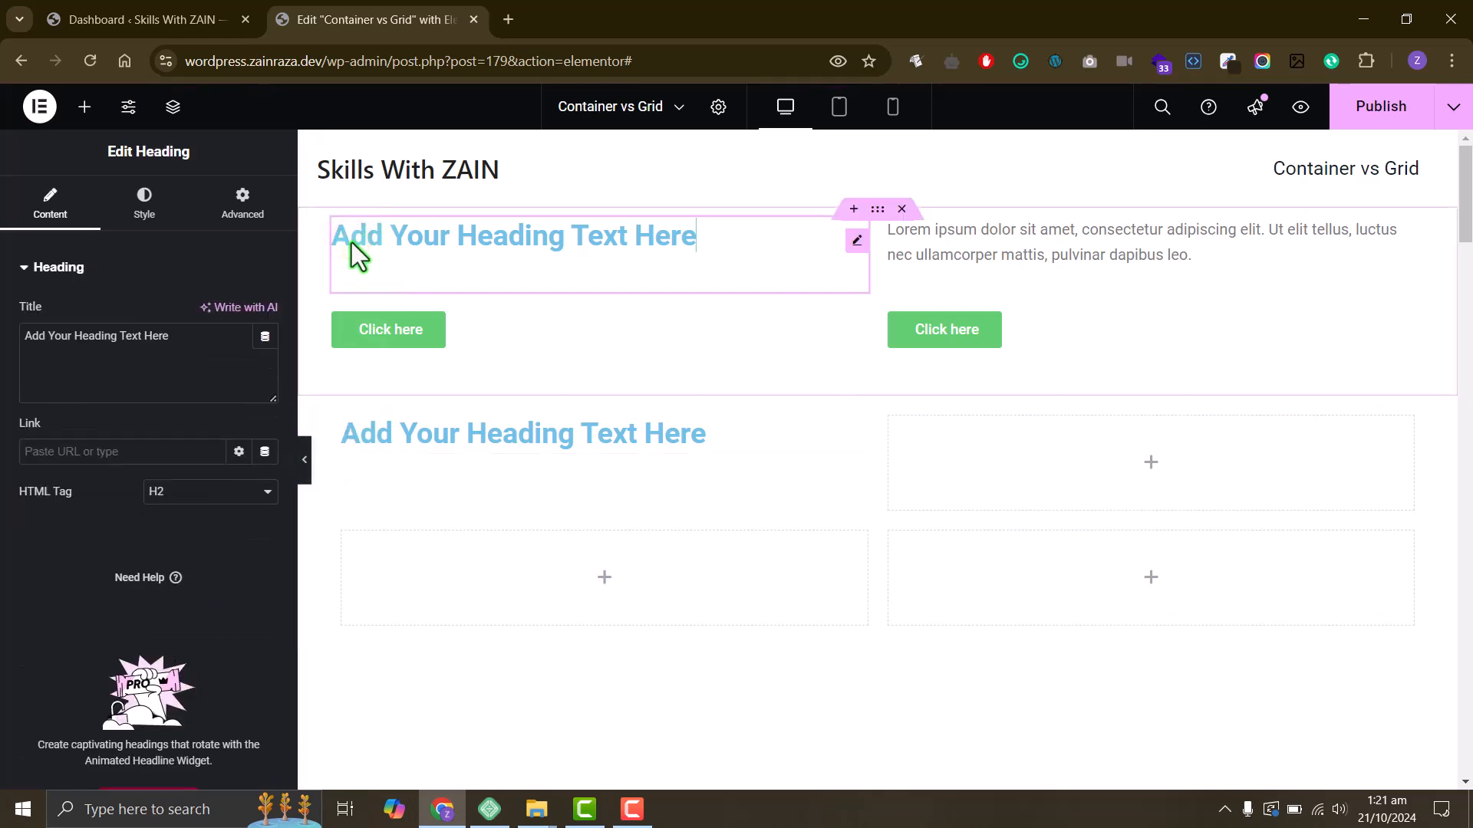
click(135, 214)
click(214, 221)
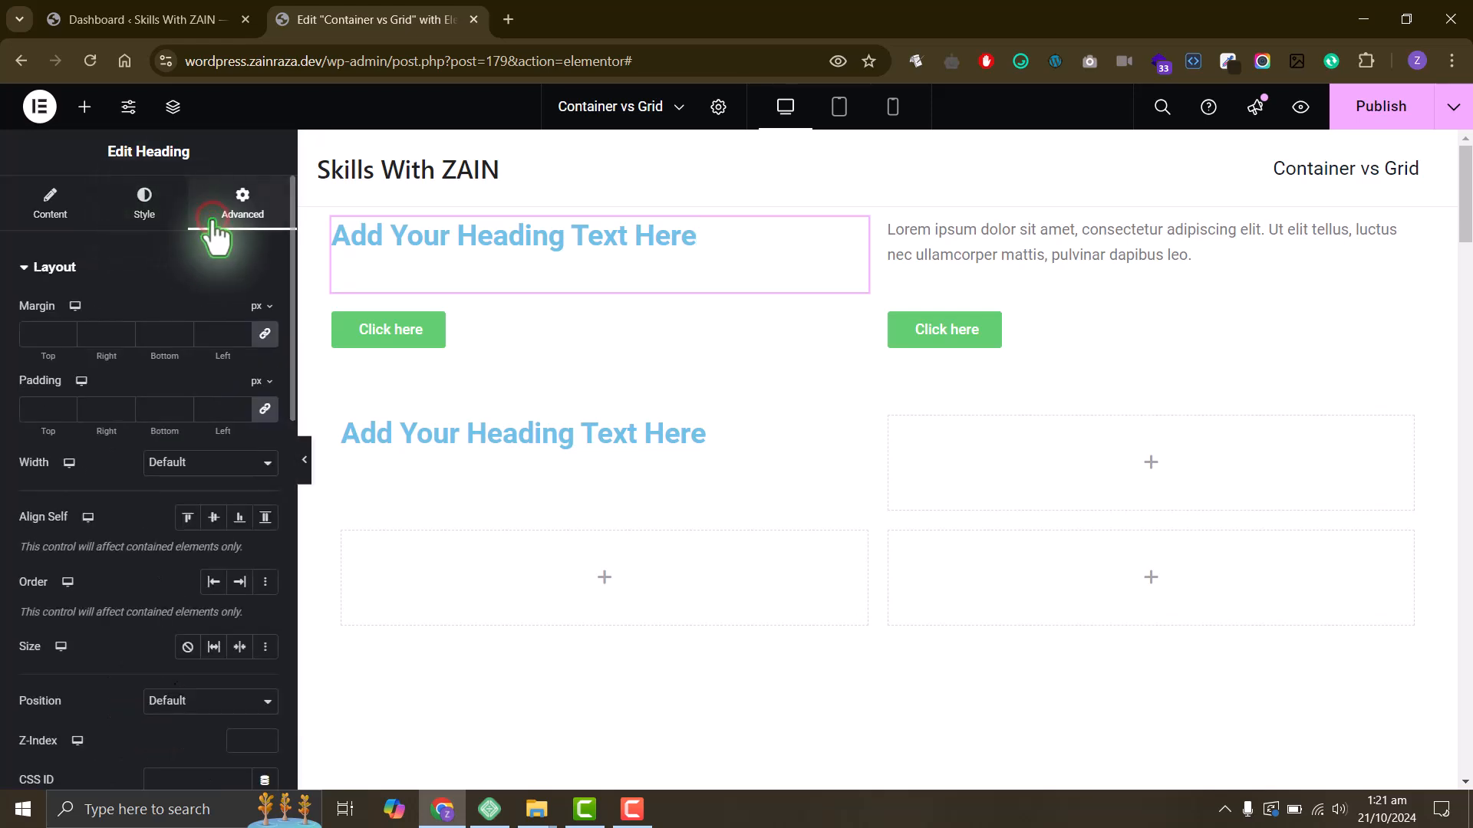
click(163, 219)
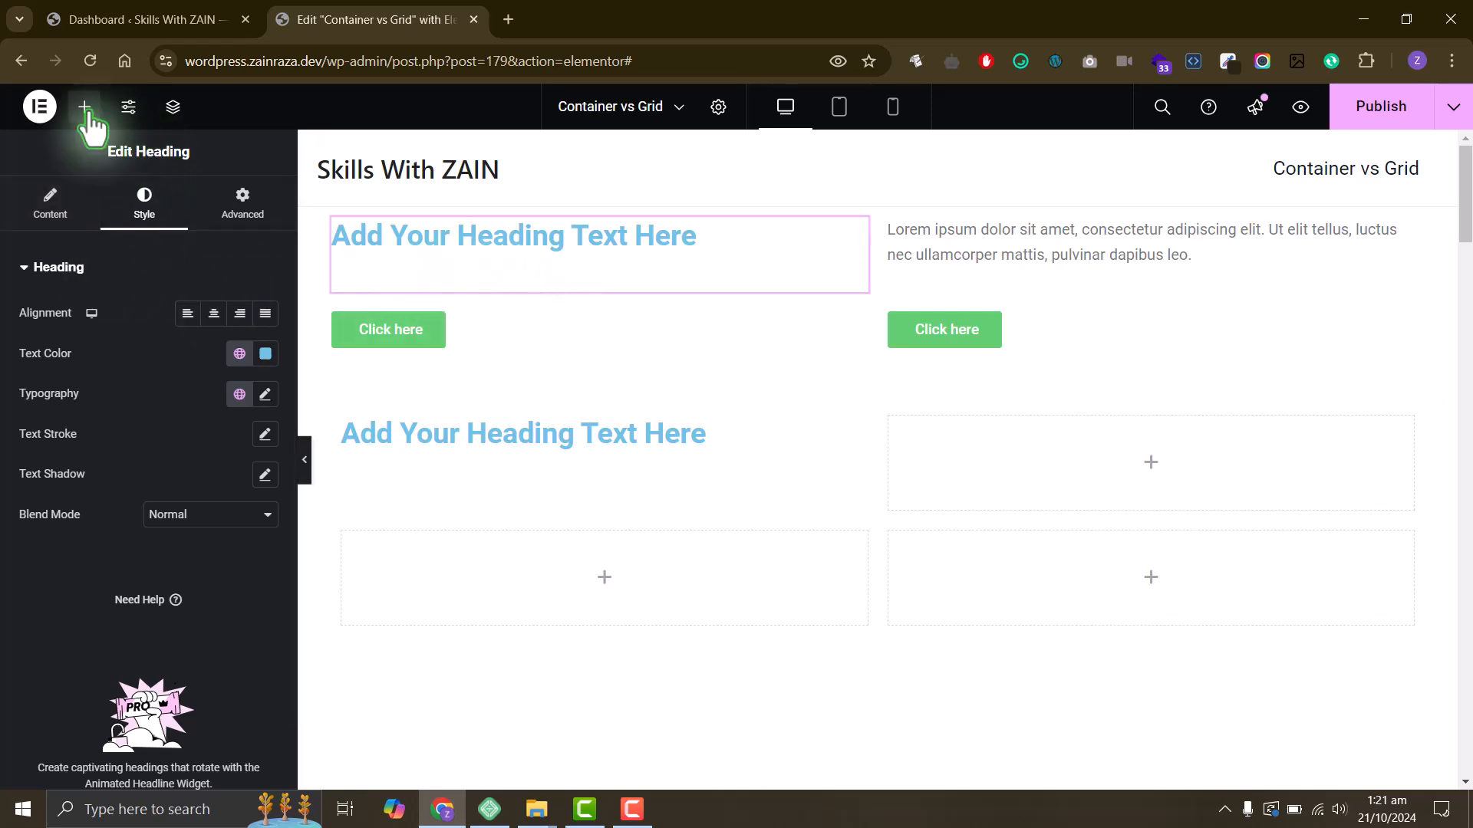
- Add a button beneath the heading in the flexbox's first inner container and select that container
click(84, 107)
drag(79, 675, 407, 445)
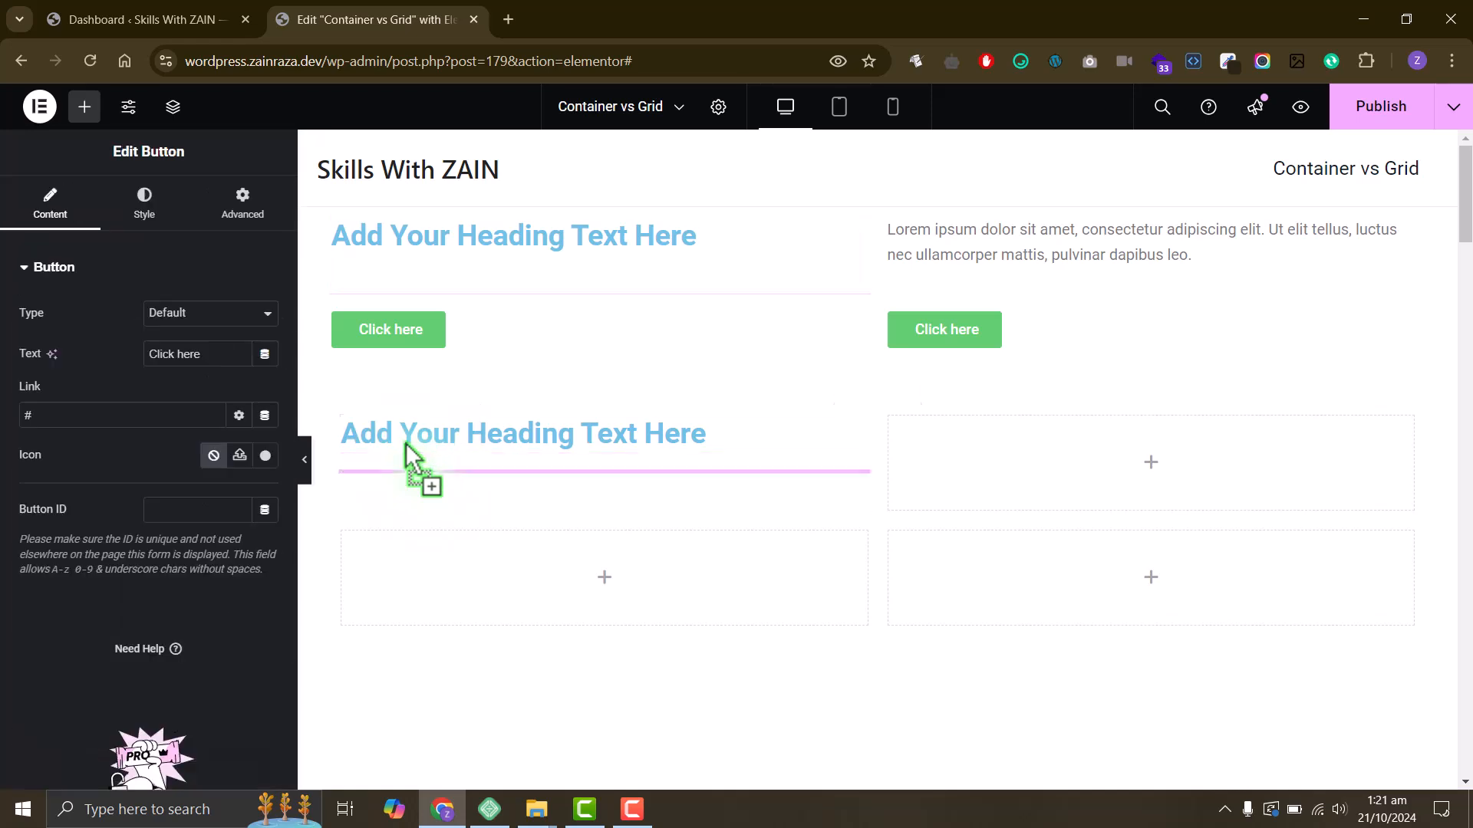
click(343, 431)
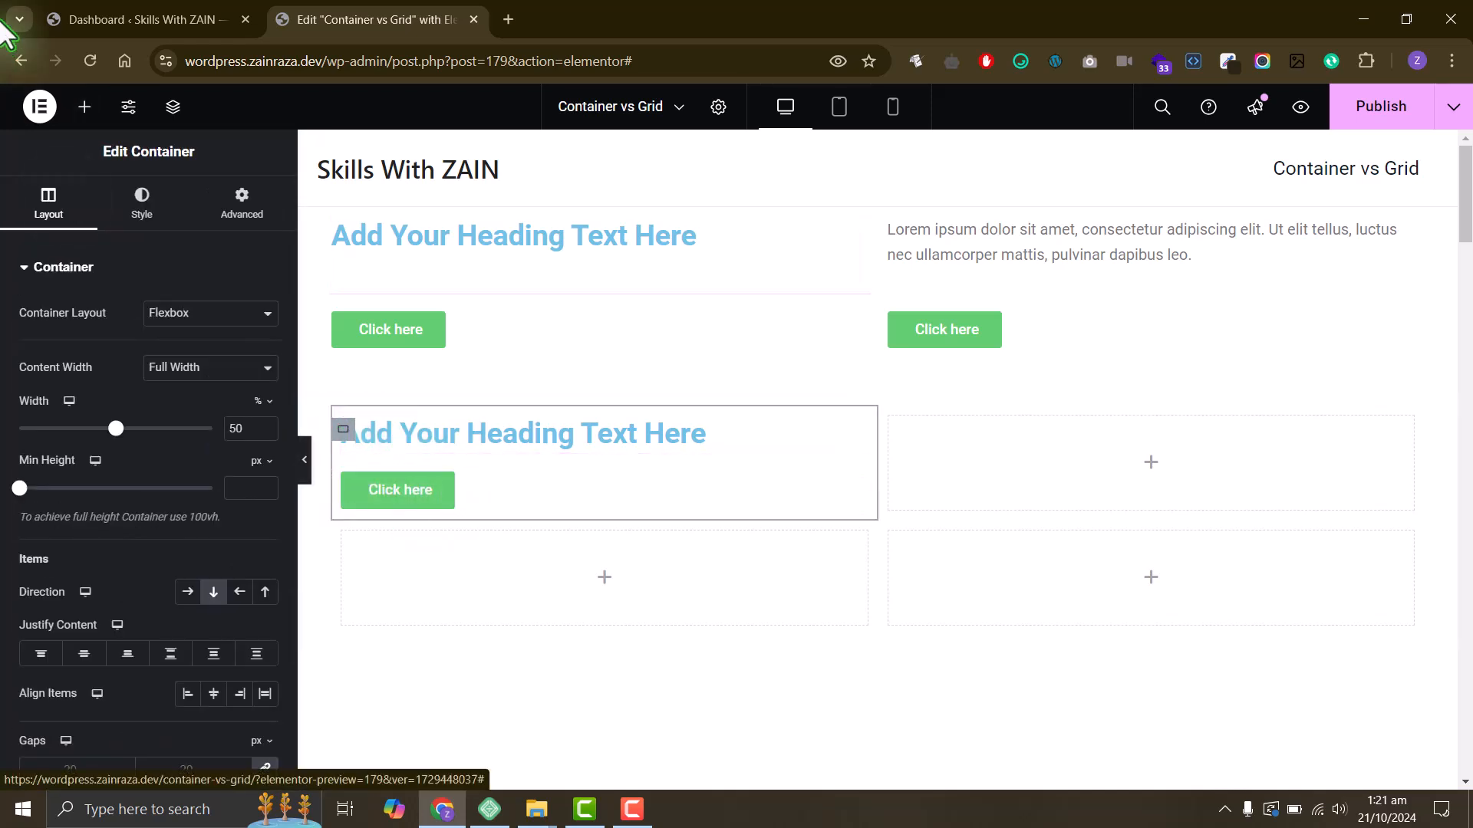
- Try to add a button beneath the heading inside the first grid cell
click(86, 109)
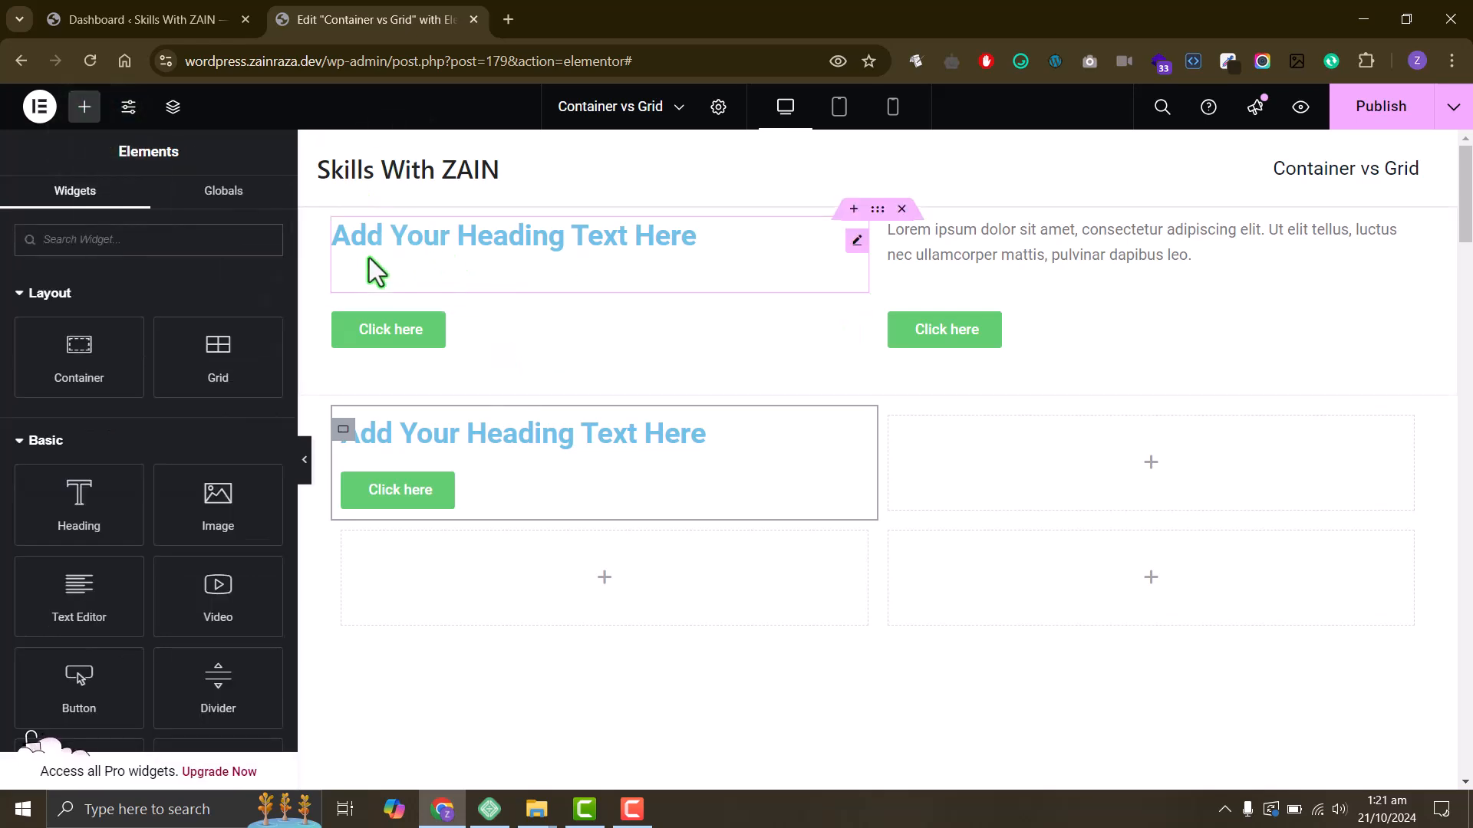
mouse_move(77, 678)
mouse_down()
mouse_move(445, 256)
mouse_move(606, 254)
mouse_move(600, 241)
mouse_move(600, 260)
mouse_move(482, 278)
mouse_move(696, 274)
mouse_move(573, 331)
mouse_move(566, 253)
mouse_move(504, 343)
mouse_move(495, 301)
mouse_move(670, 270)
mouse_move(674, 284)
mouse_up()
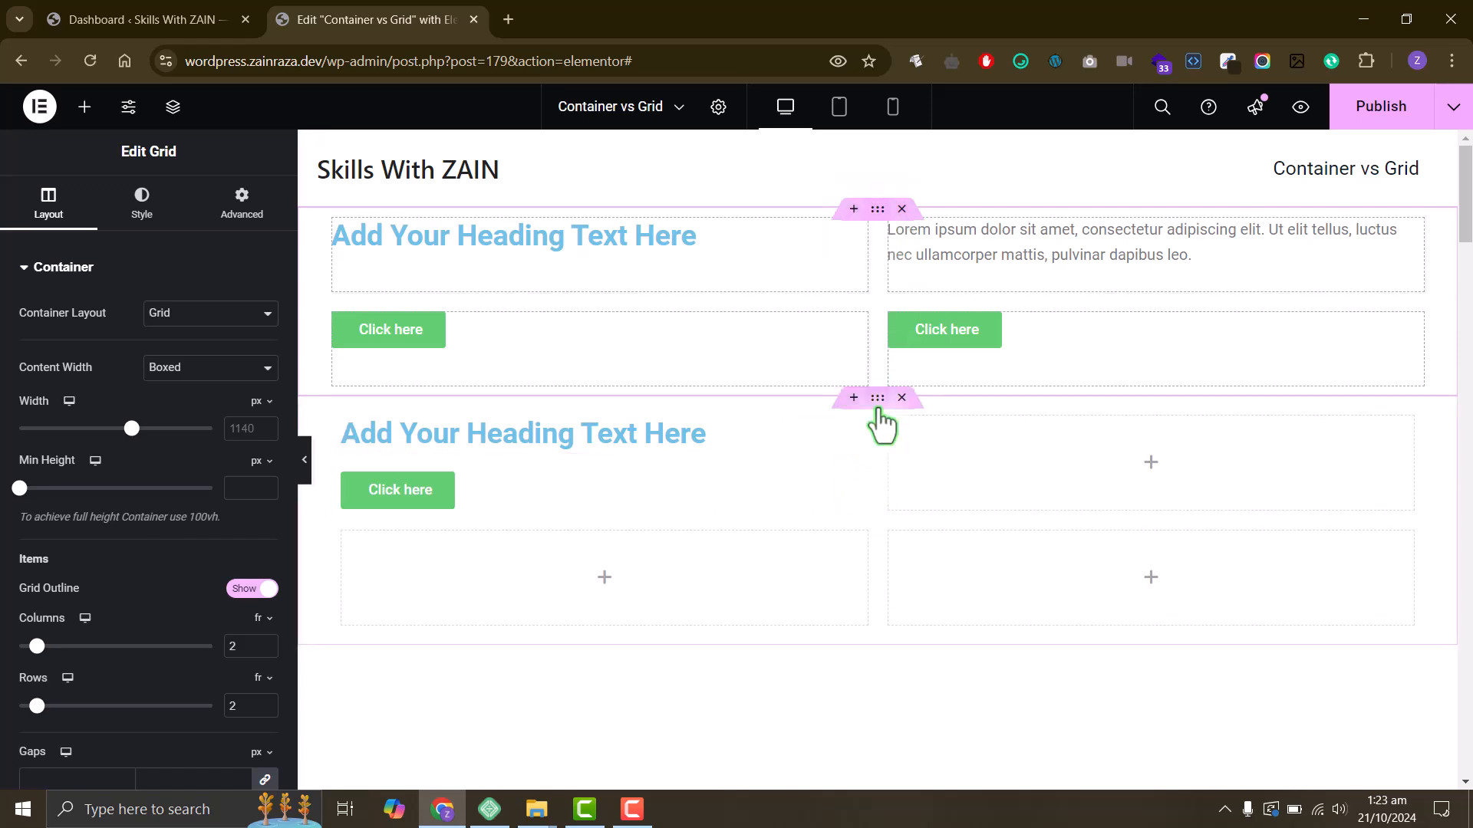
- Compare the Layout settings of the upper grid with those of the flexbox container below it
click(878, 399)
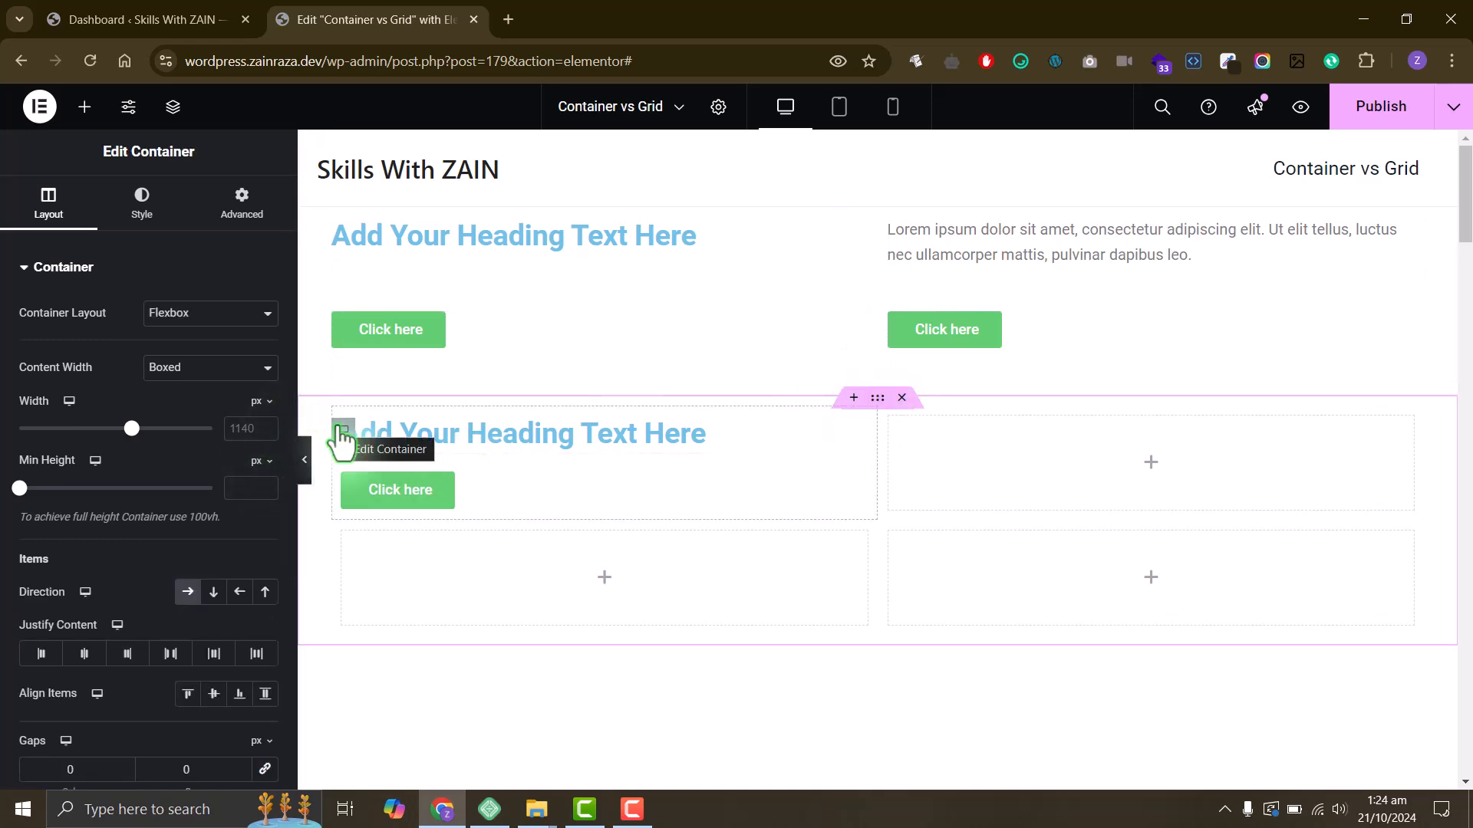
click(877, 210)
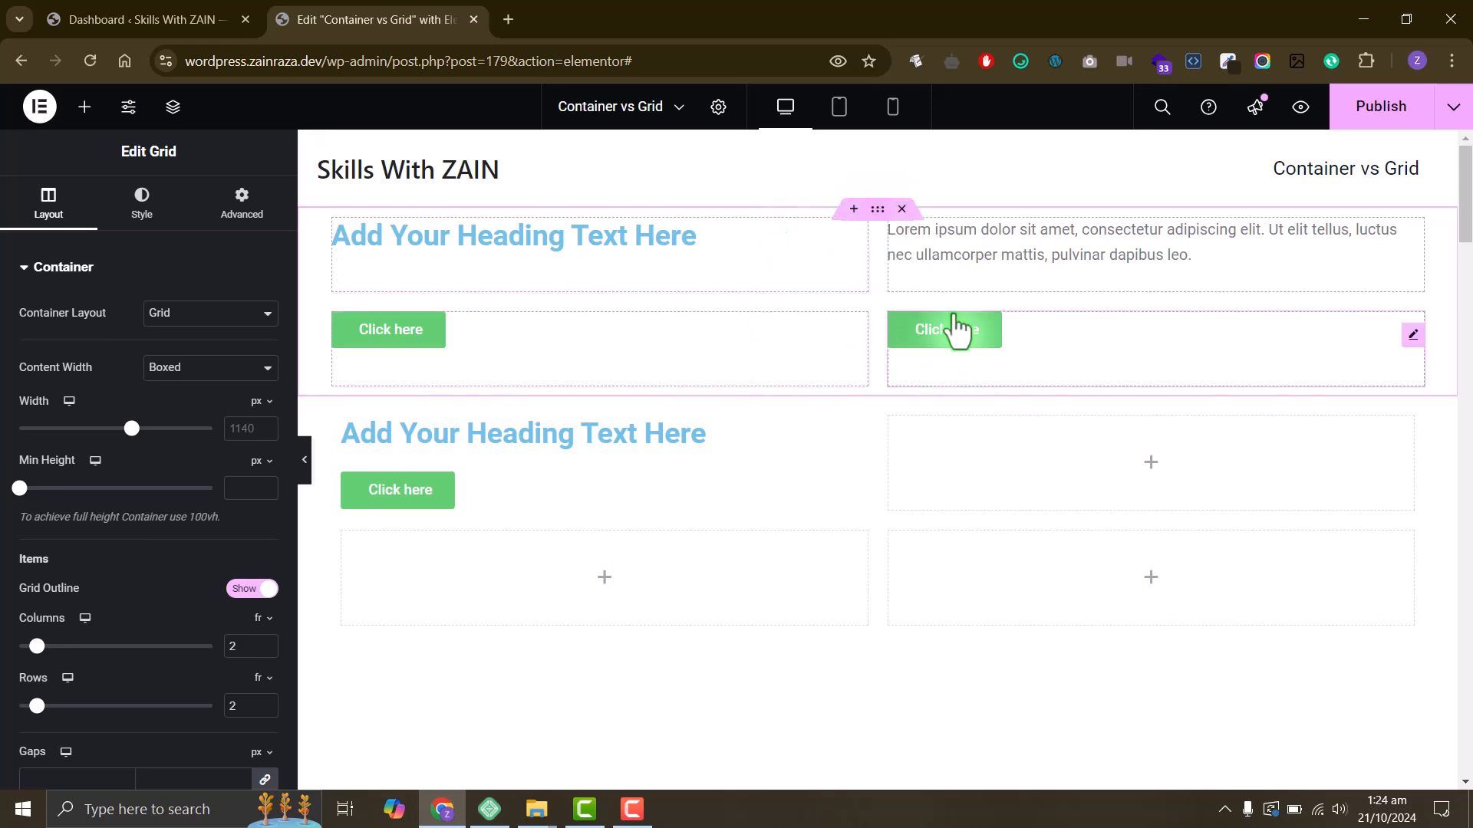
click(877, 211)
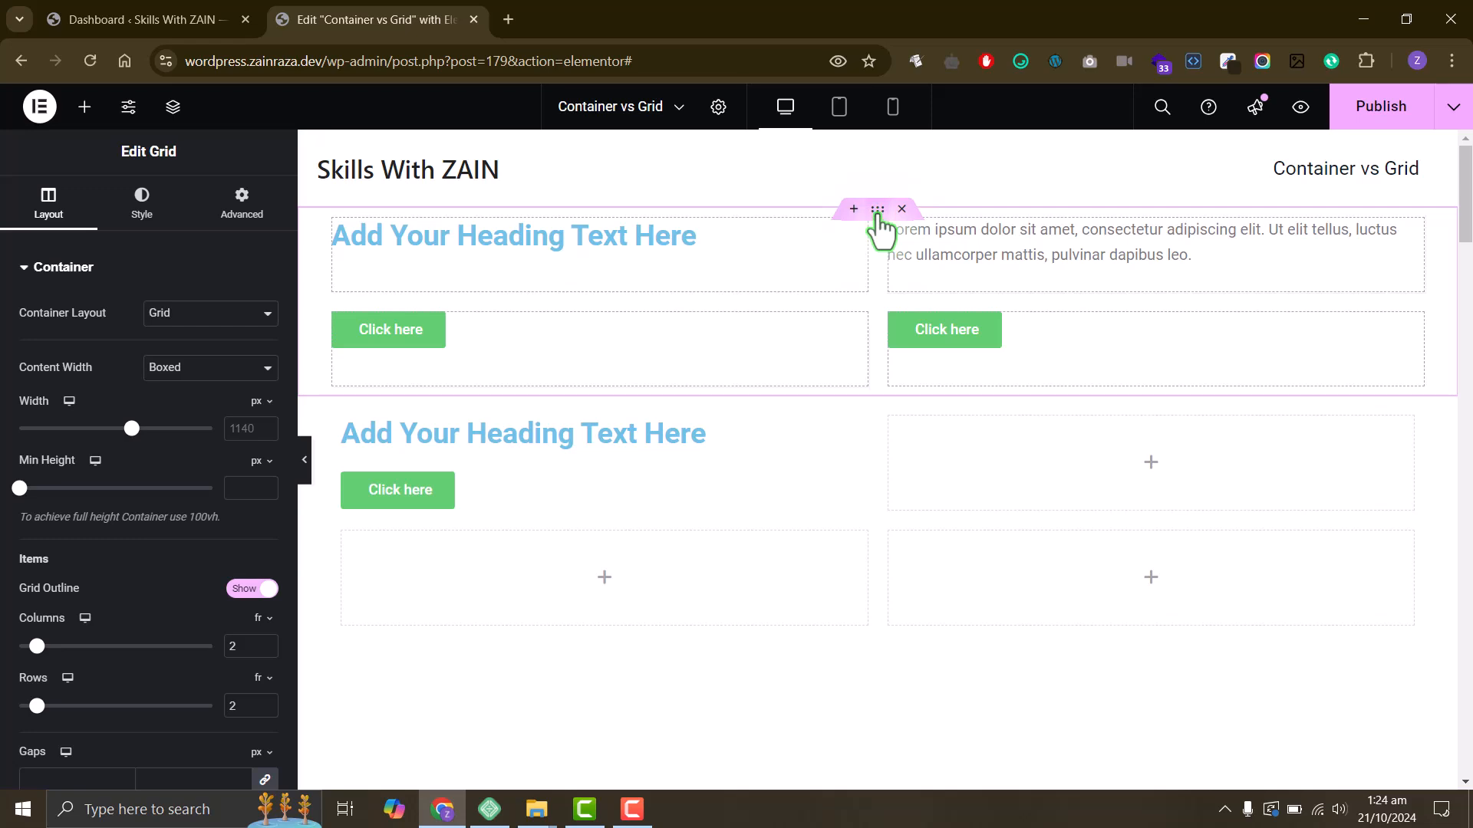
scroll(264, 426, down, 3)
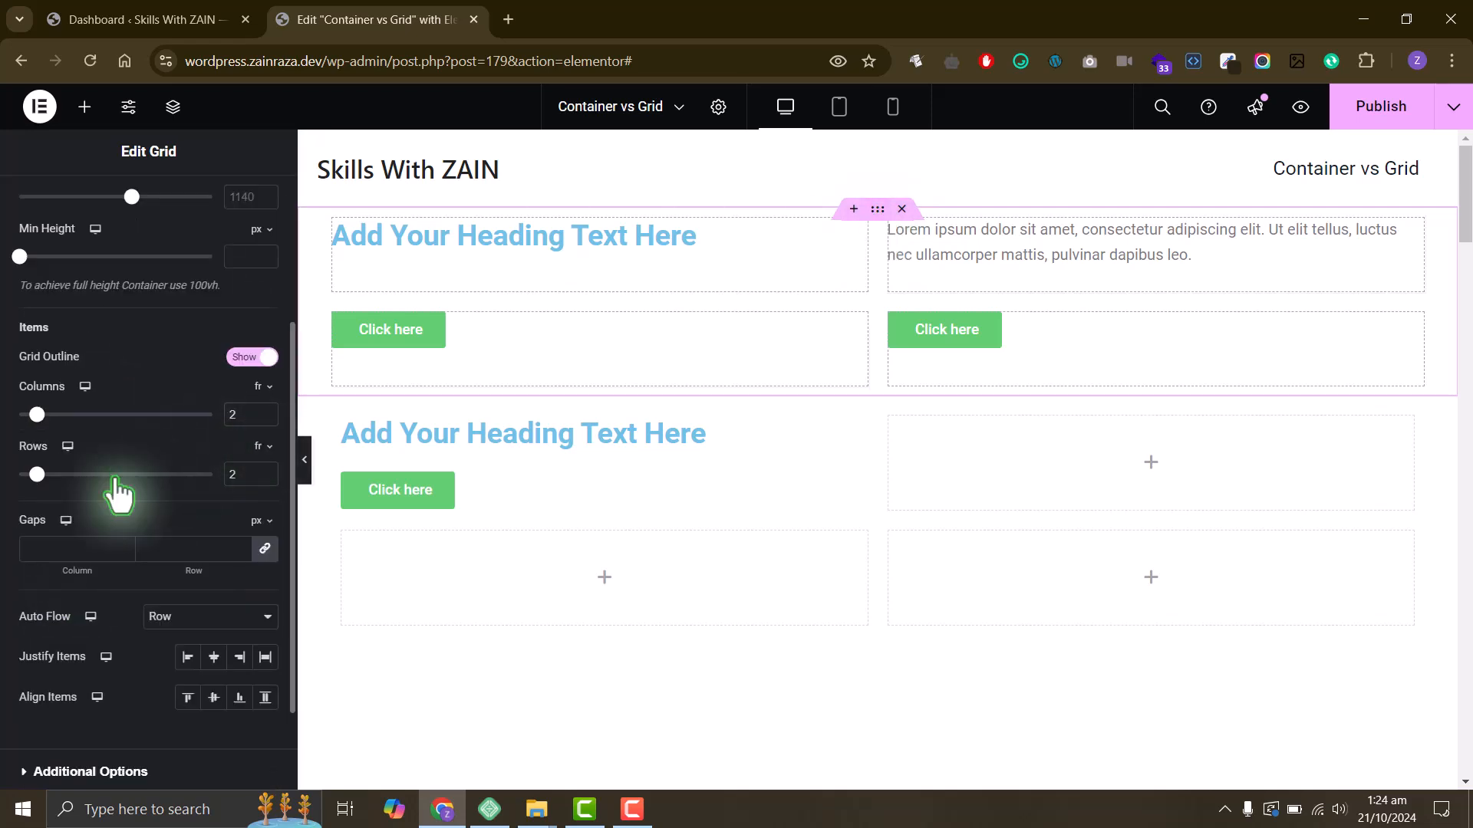
scroll(119, 495, up, 3)
click(875, 399)
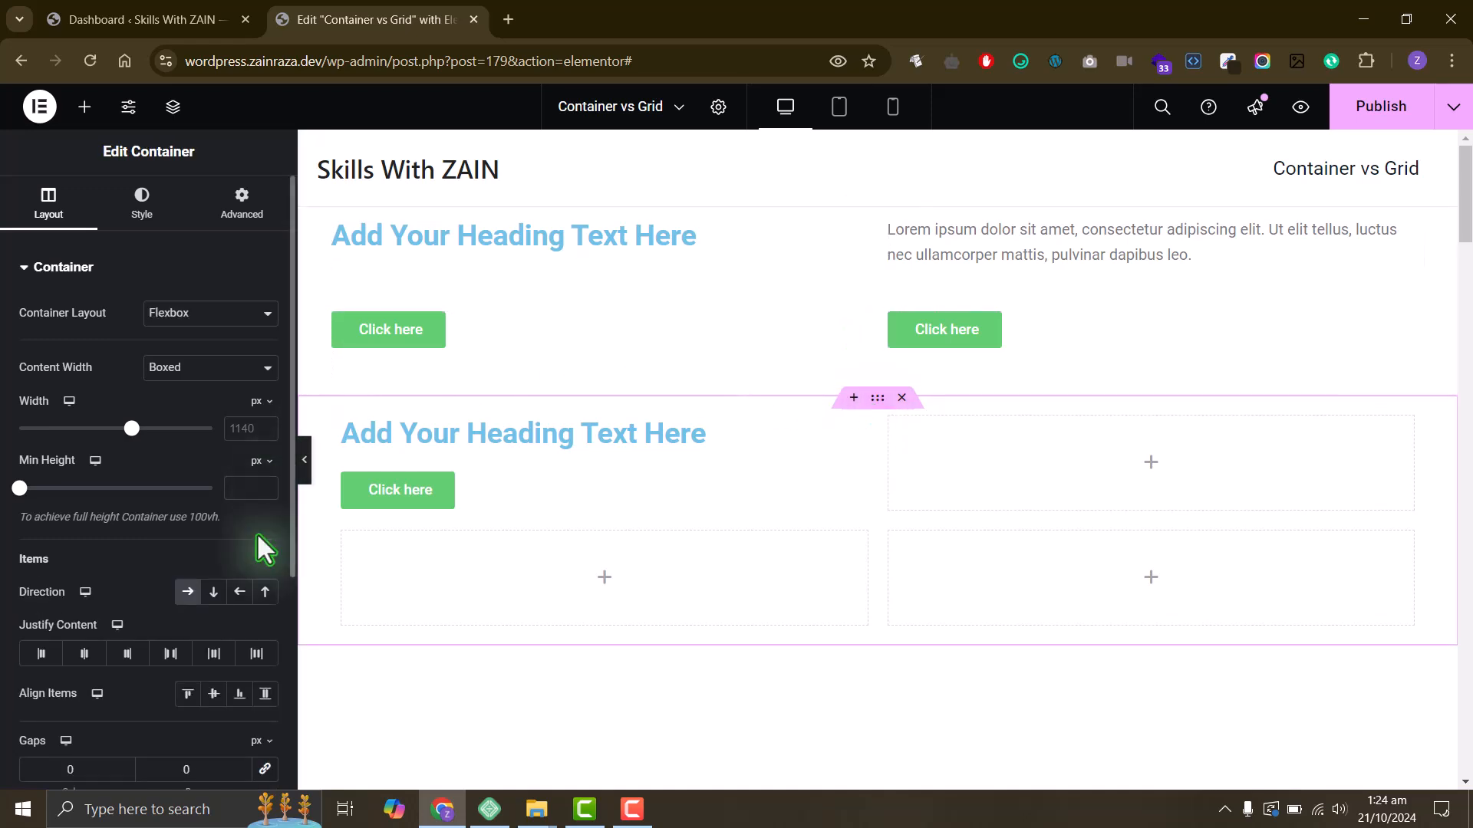
scroll(257, 533, down, 3)
scroll(256, 532, up, 3)
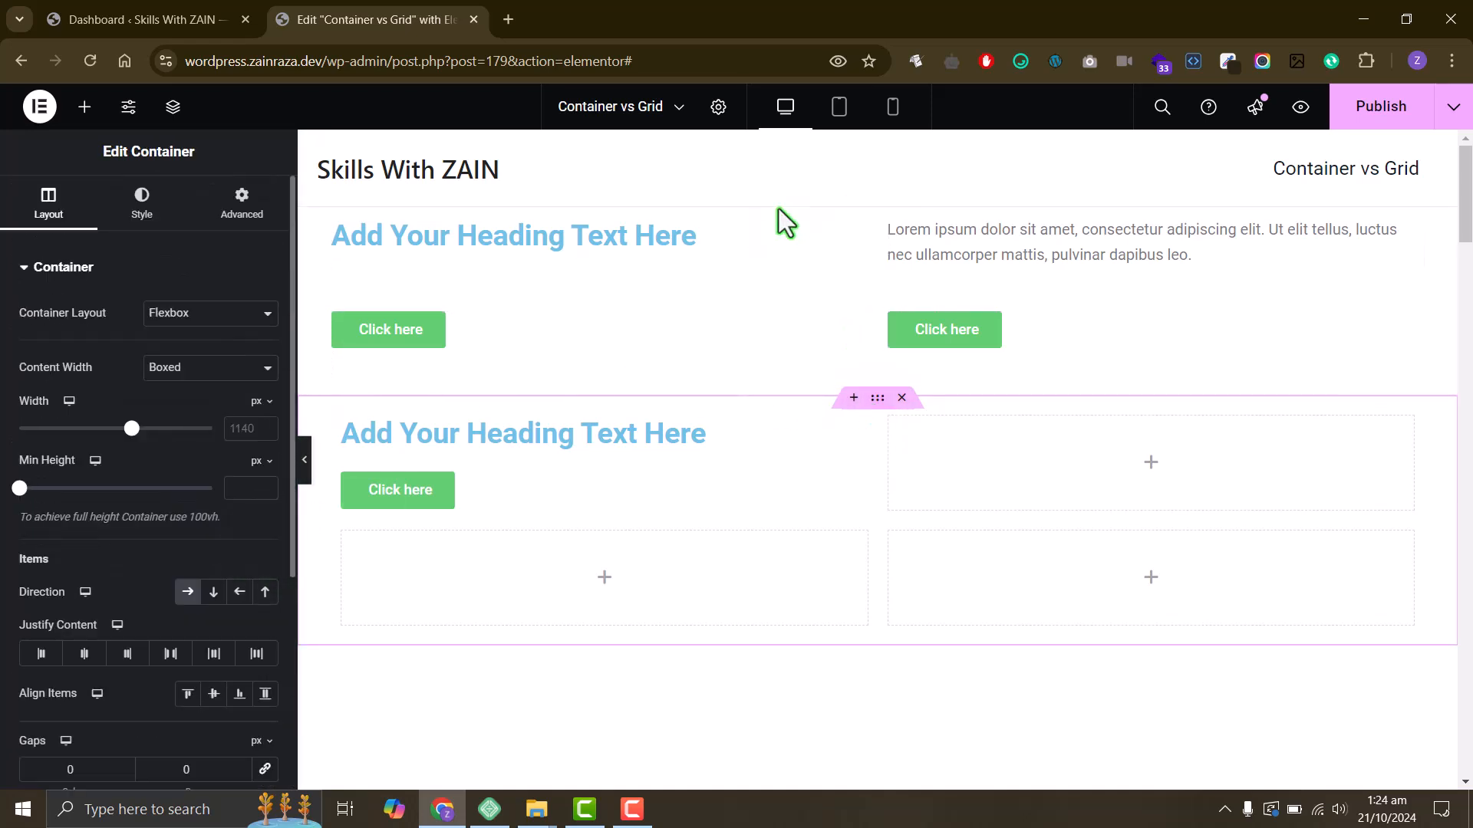
- Set the Auto Flow of the upper grid with the heading, text and buttons to Column
click(878, 212)
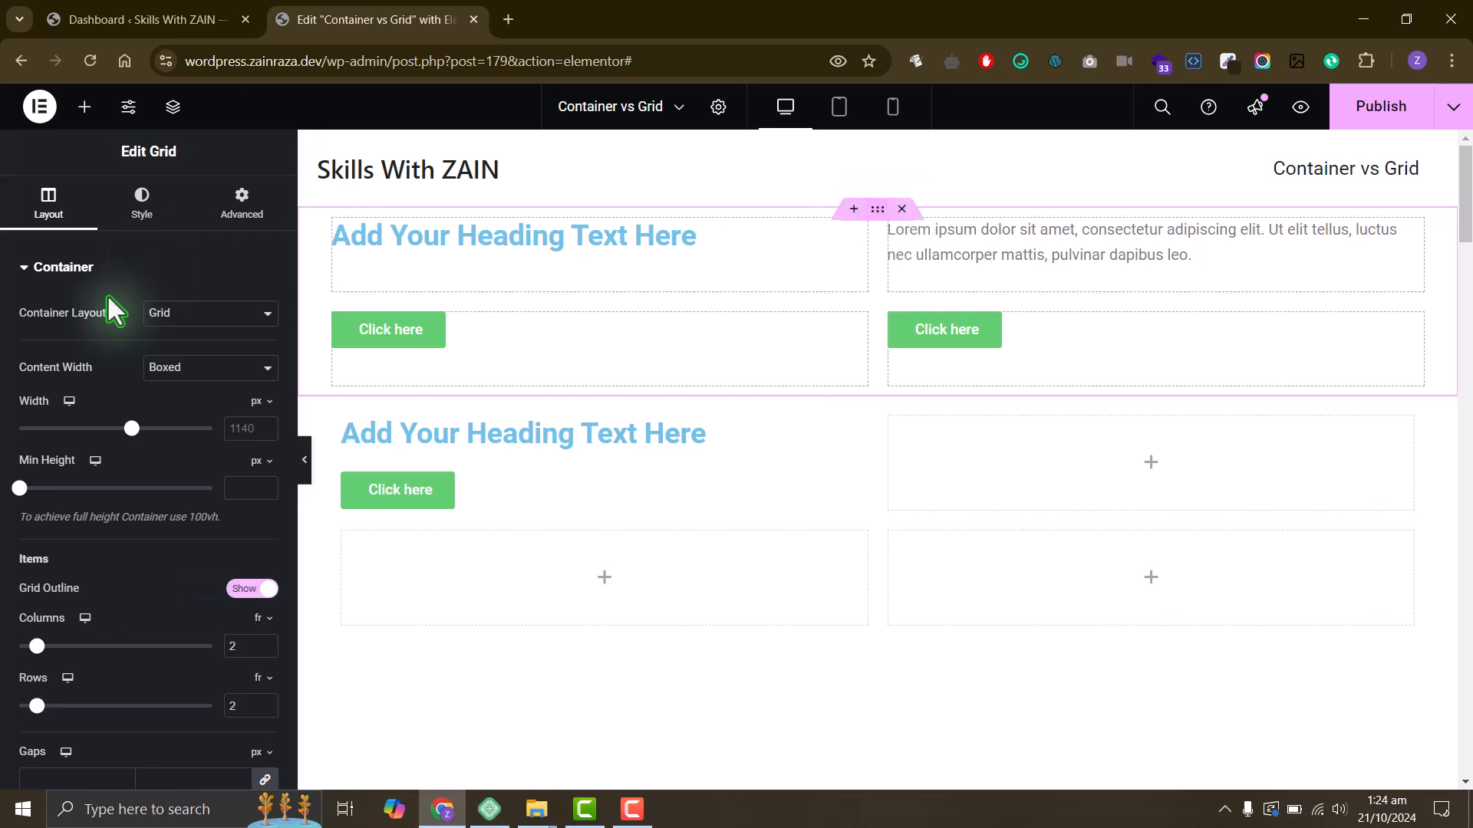
triple_click(159, 156)
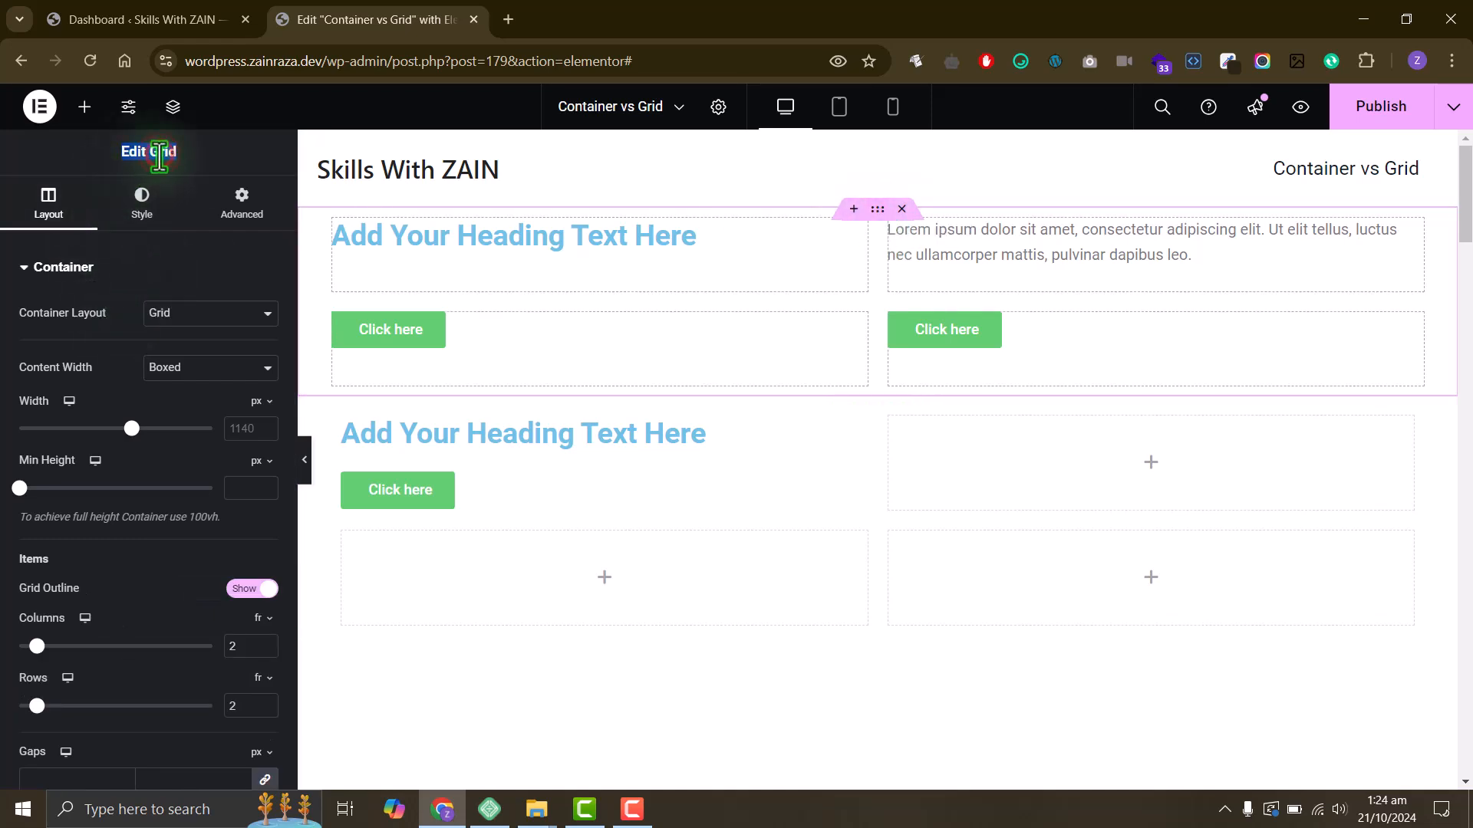
click(159, 156)
scroll(69, 407, down, 2)
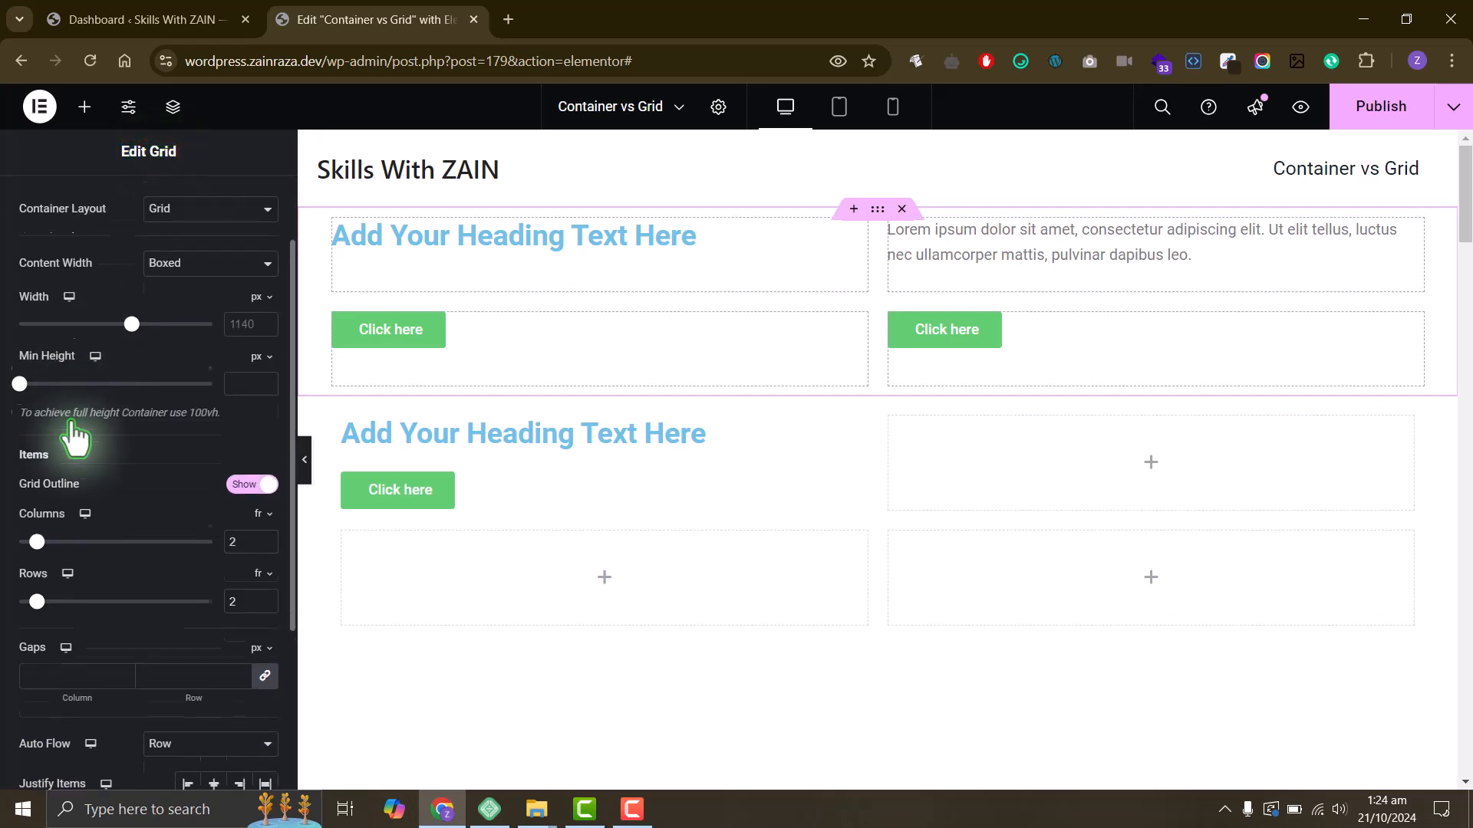
scroll(73, 437, down, 2)
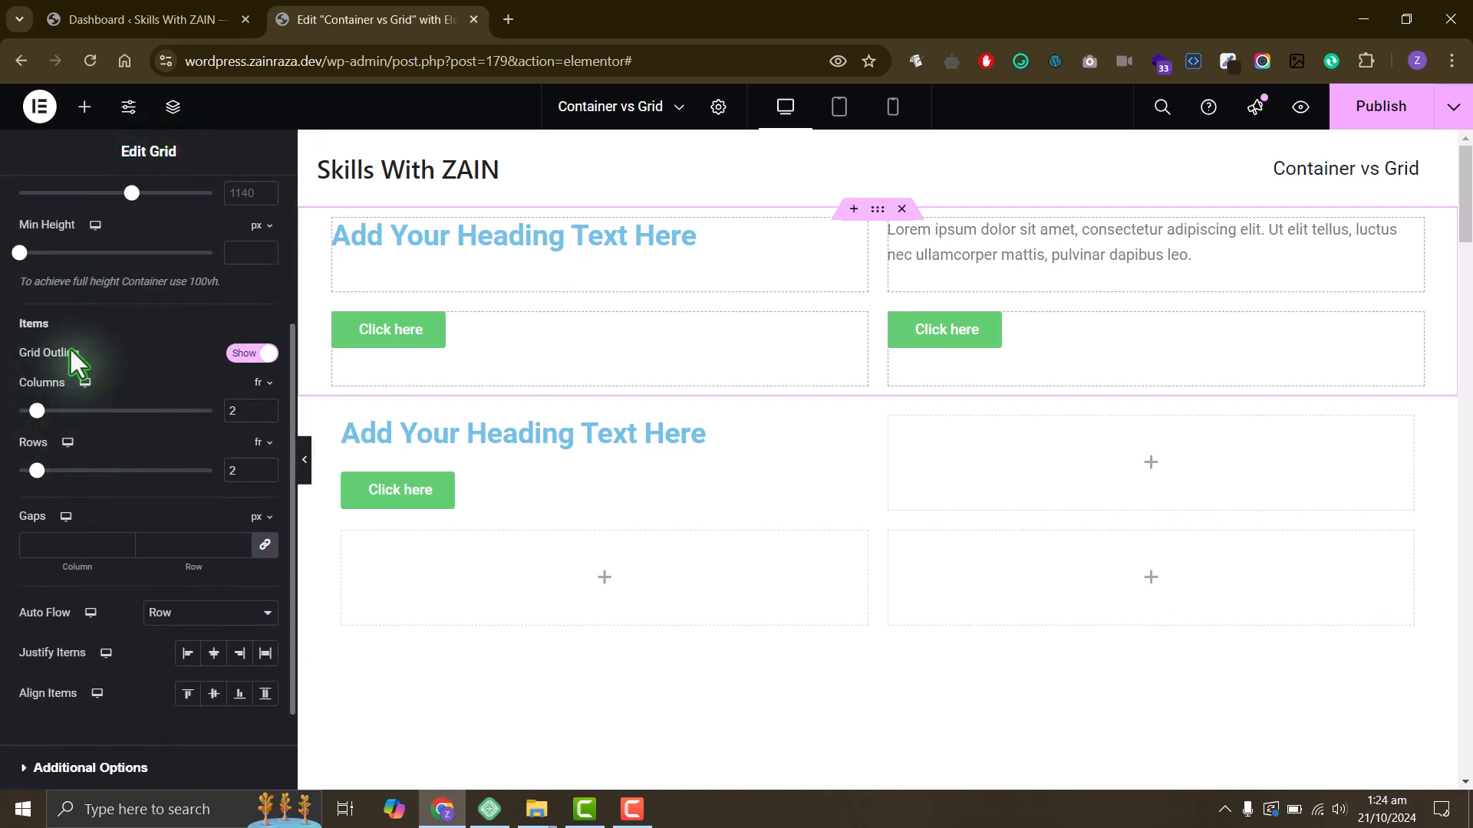
double_click(29, 343)
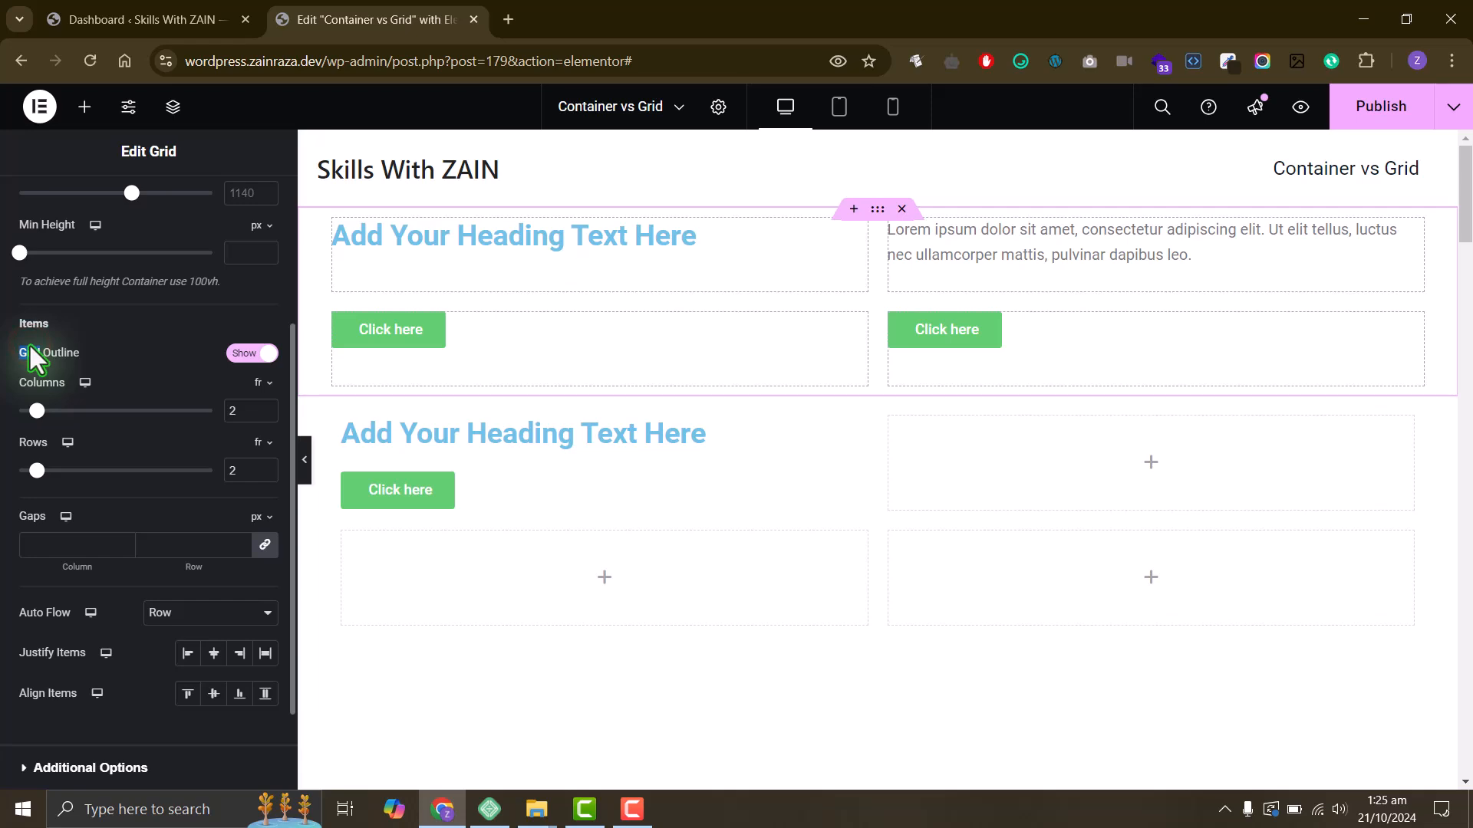
scroll(55, 504, down, 2)
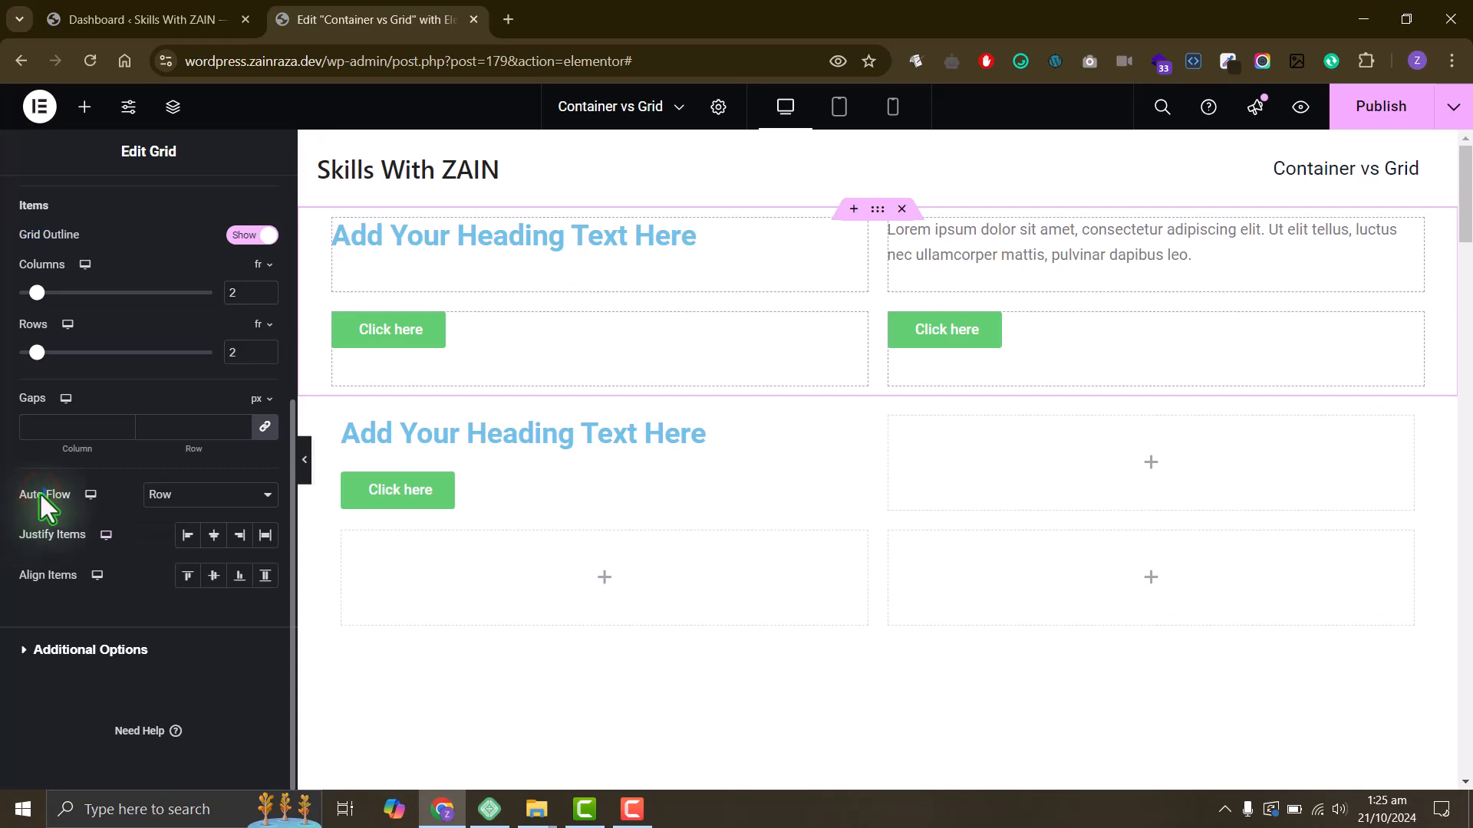
click(171, 494)
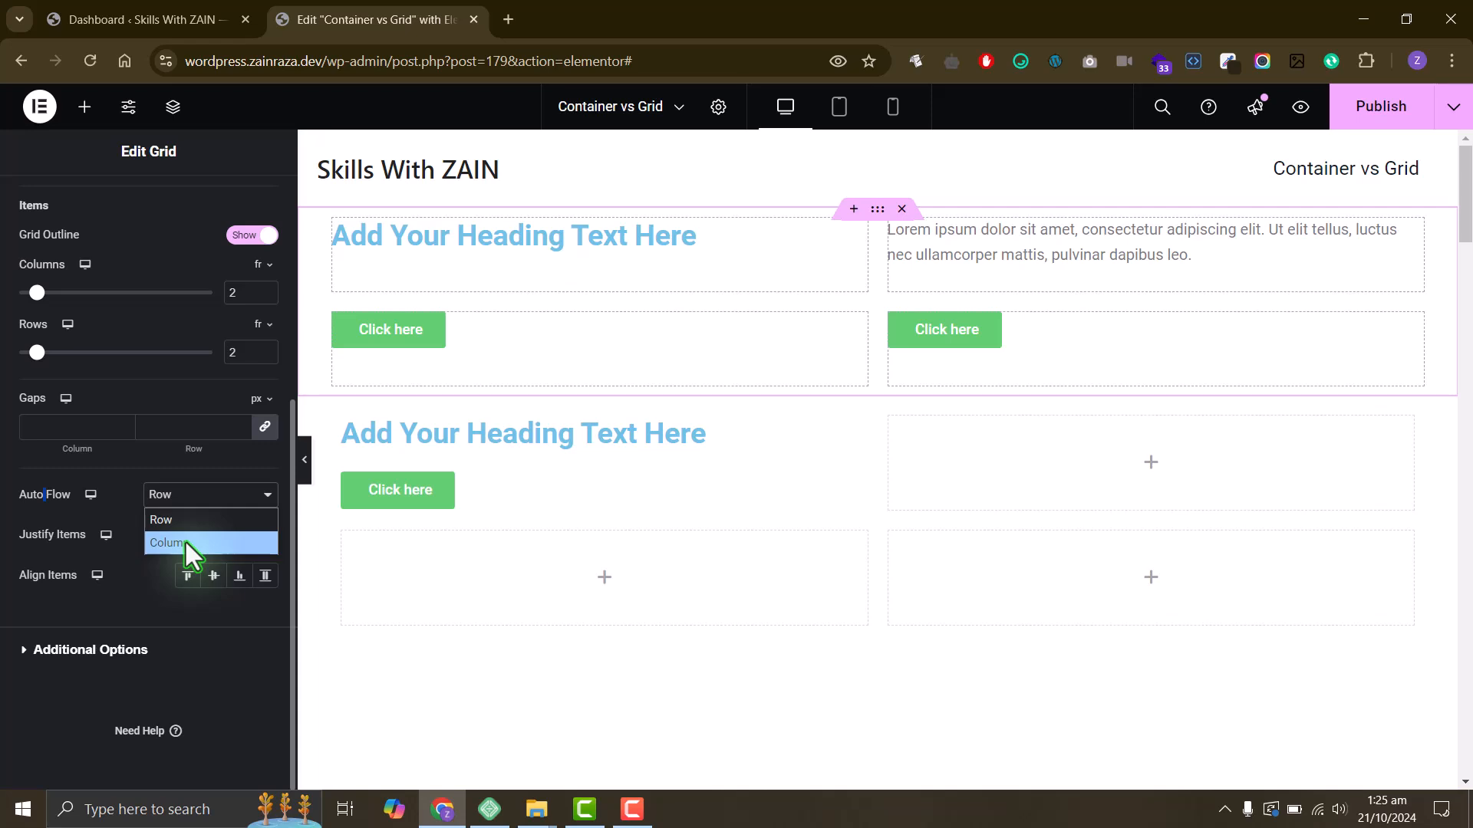
click(168, 543)
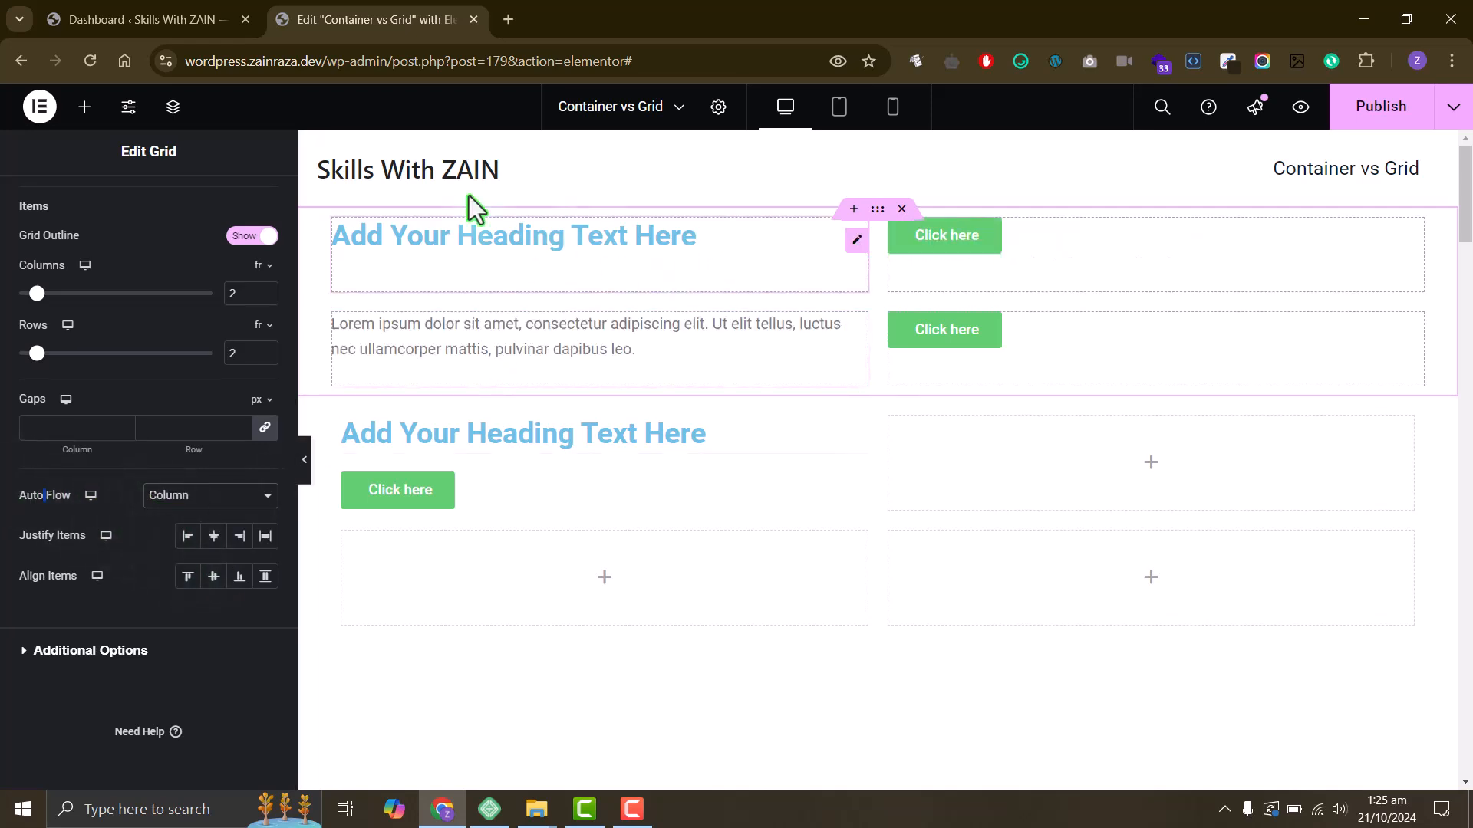
click(86, 106)
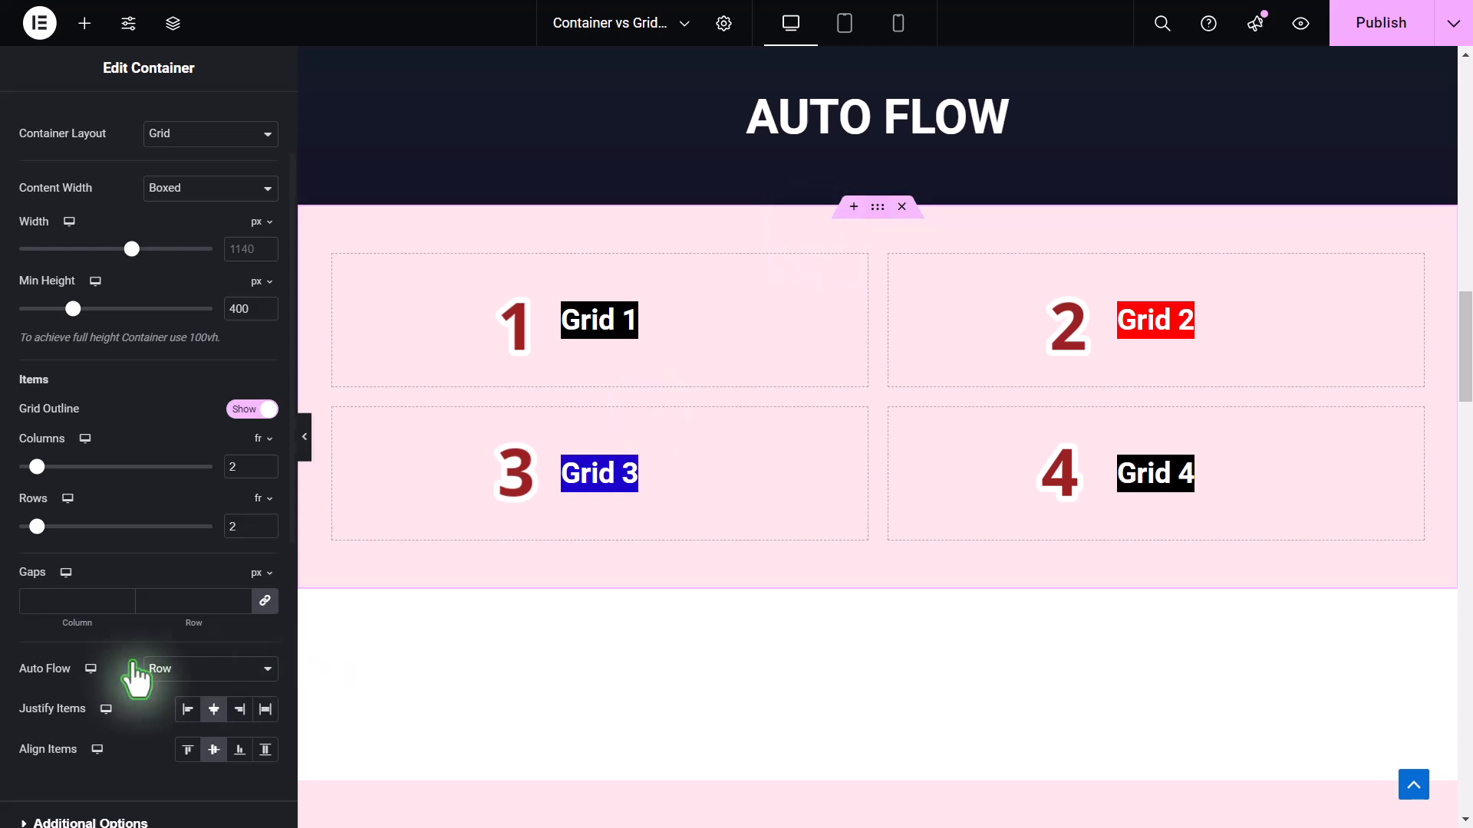
- Set the Auto Flow of the 2×2 grid under the AUTO FLOW title to Column
click(213, 671)
click(172, 718)
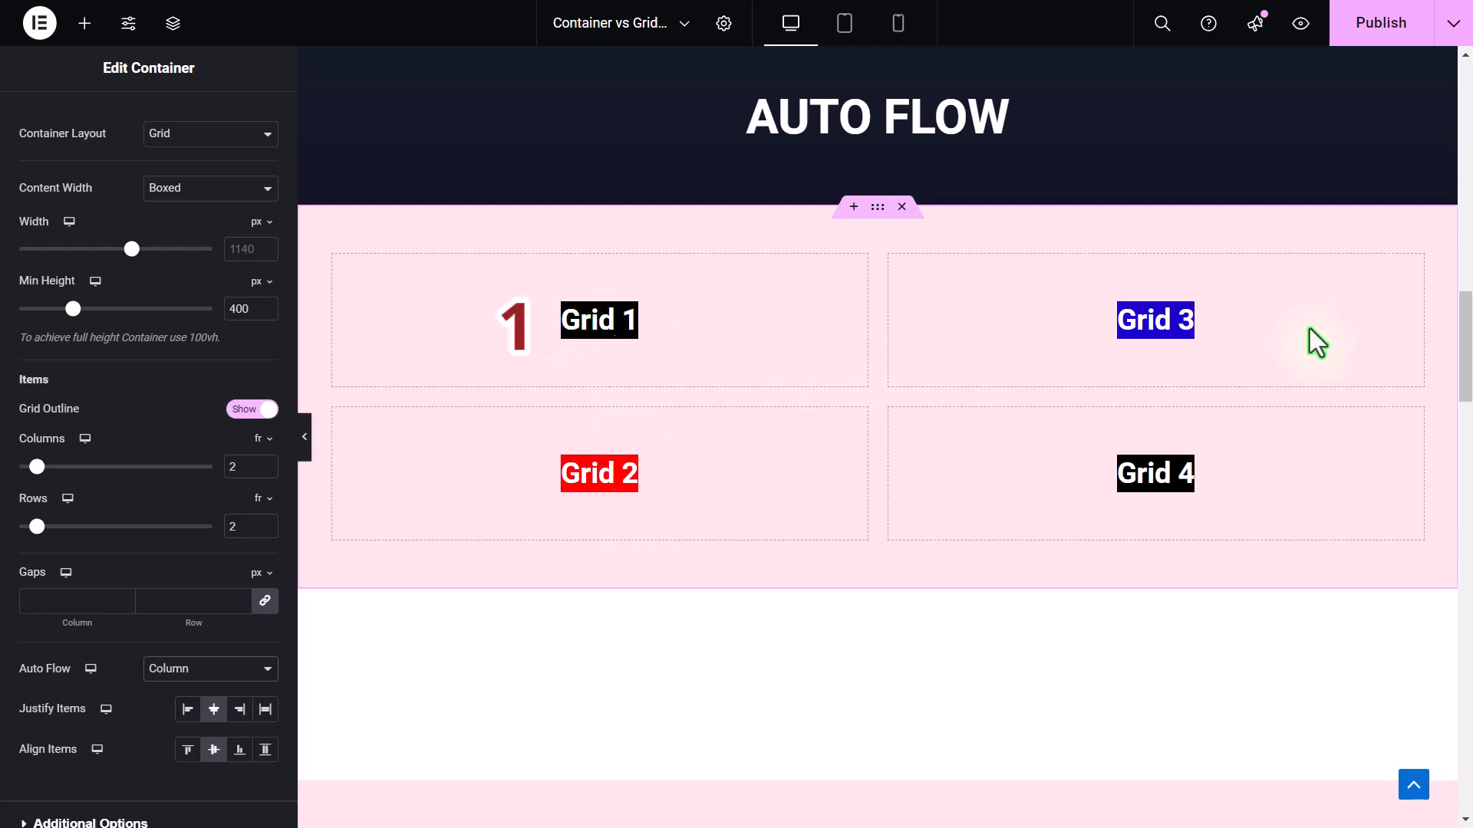
- Set the Auto Flow of the 3×3 grid with headings Grid 1 to Grid 9 to Column
scroll(1098, 512, down, 7)
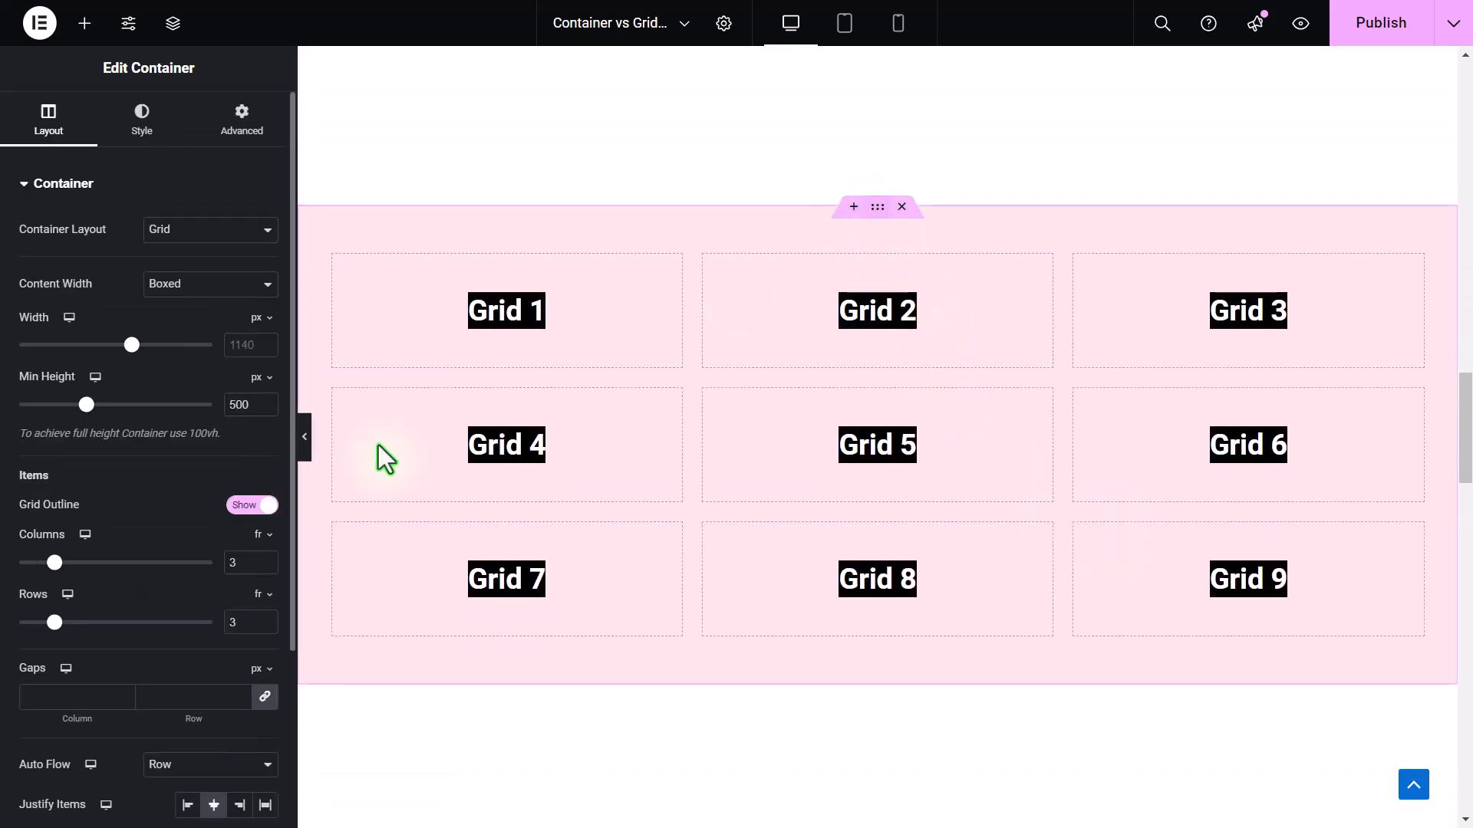
scroll(148, 602, down, 2)
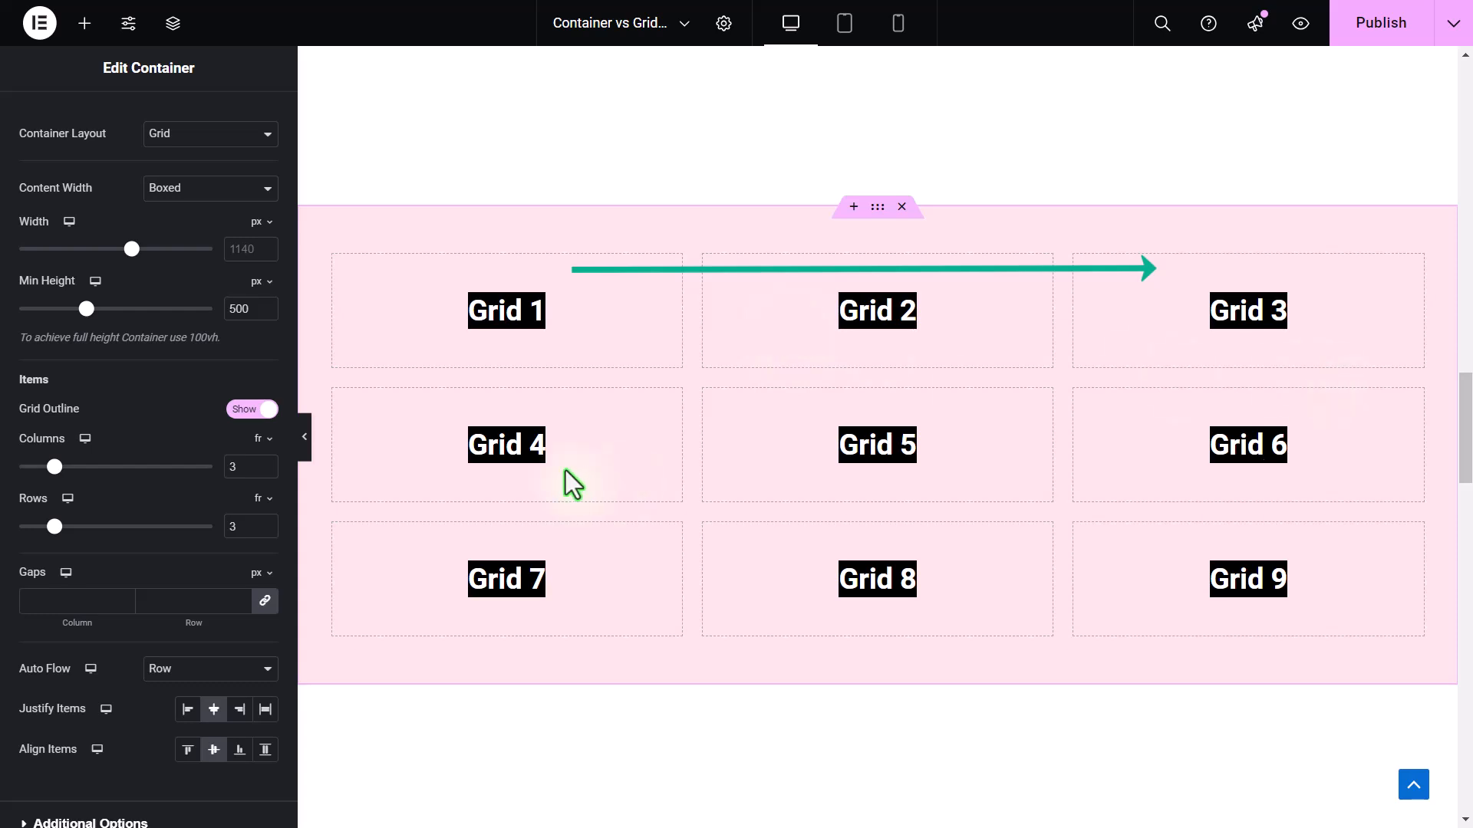
click(202, 671)
click(177, 719)
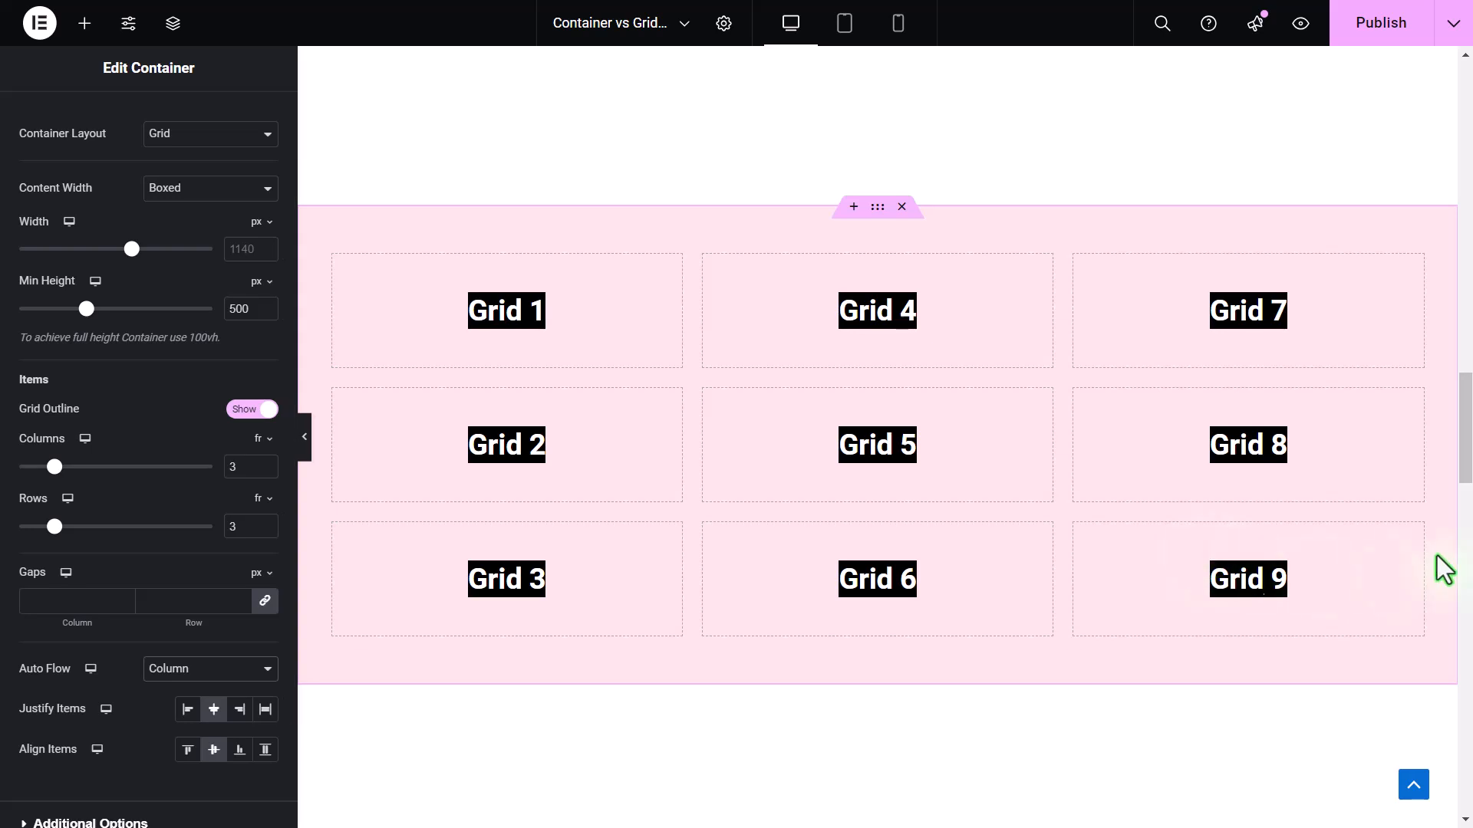
- Duplicate the Grid 9 heading in the column-flow 3×3 grid and undo the duplication
right_click(1278, 582)
click(1280, 436)
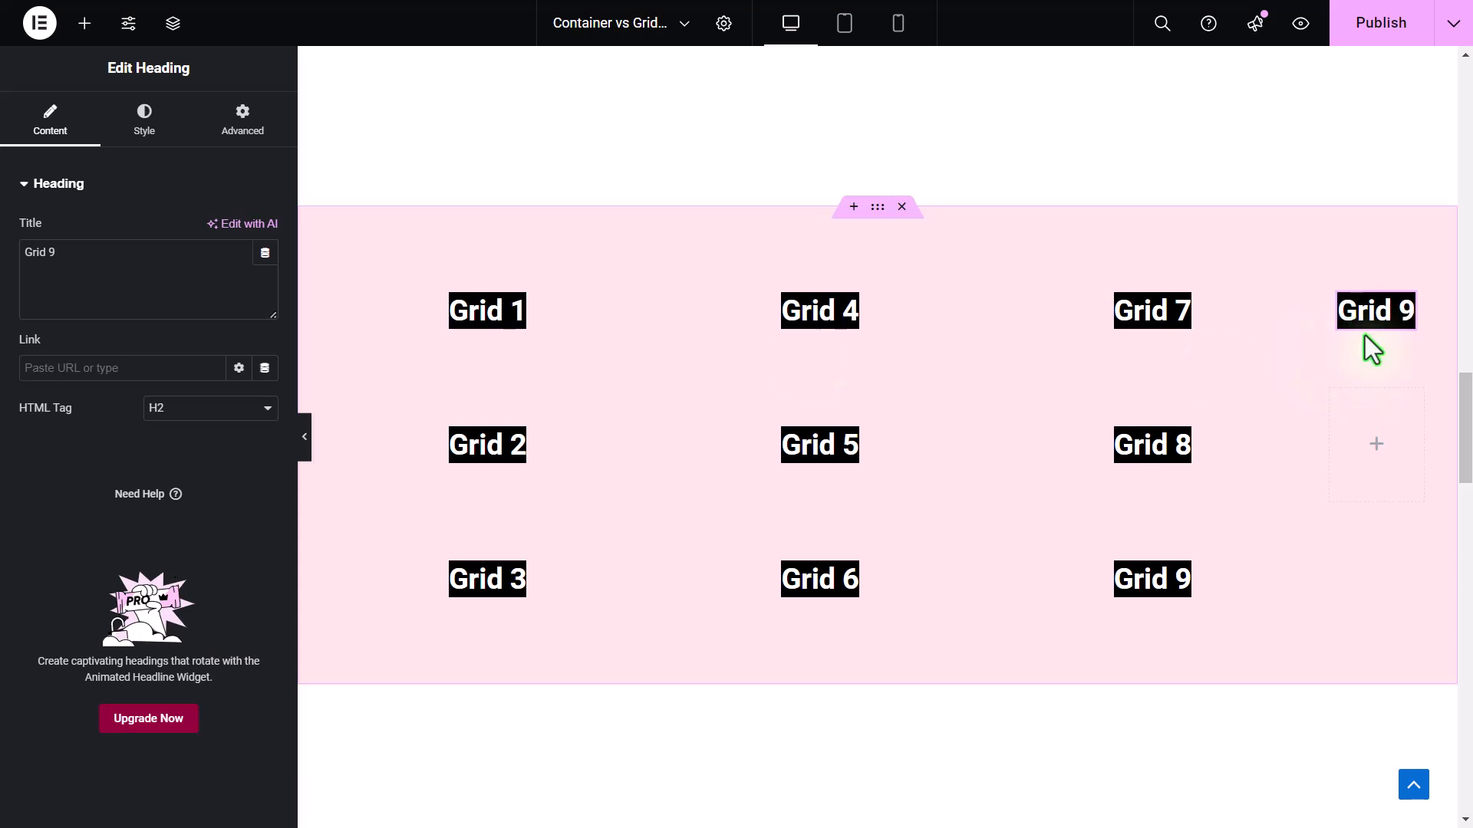
scroll(919, 353, up, 1)
key(ctrl+z)
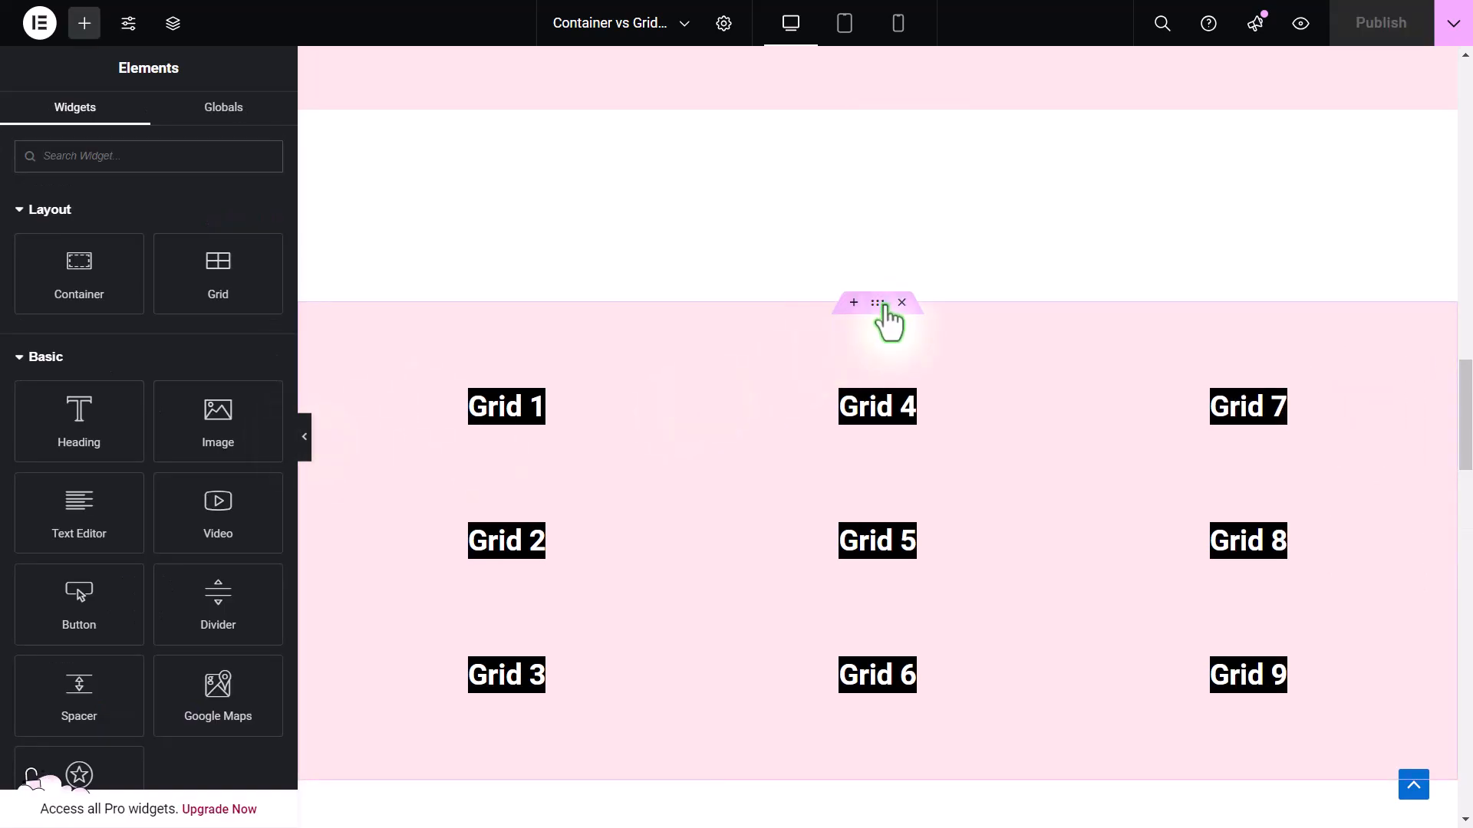
- Set the 3×3 grid's Auto Flow to Row and duplicate its Grid 9 heading
click(883, 305)
click(173, 596)
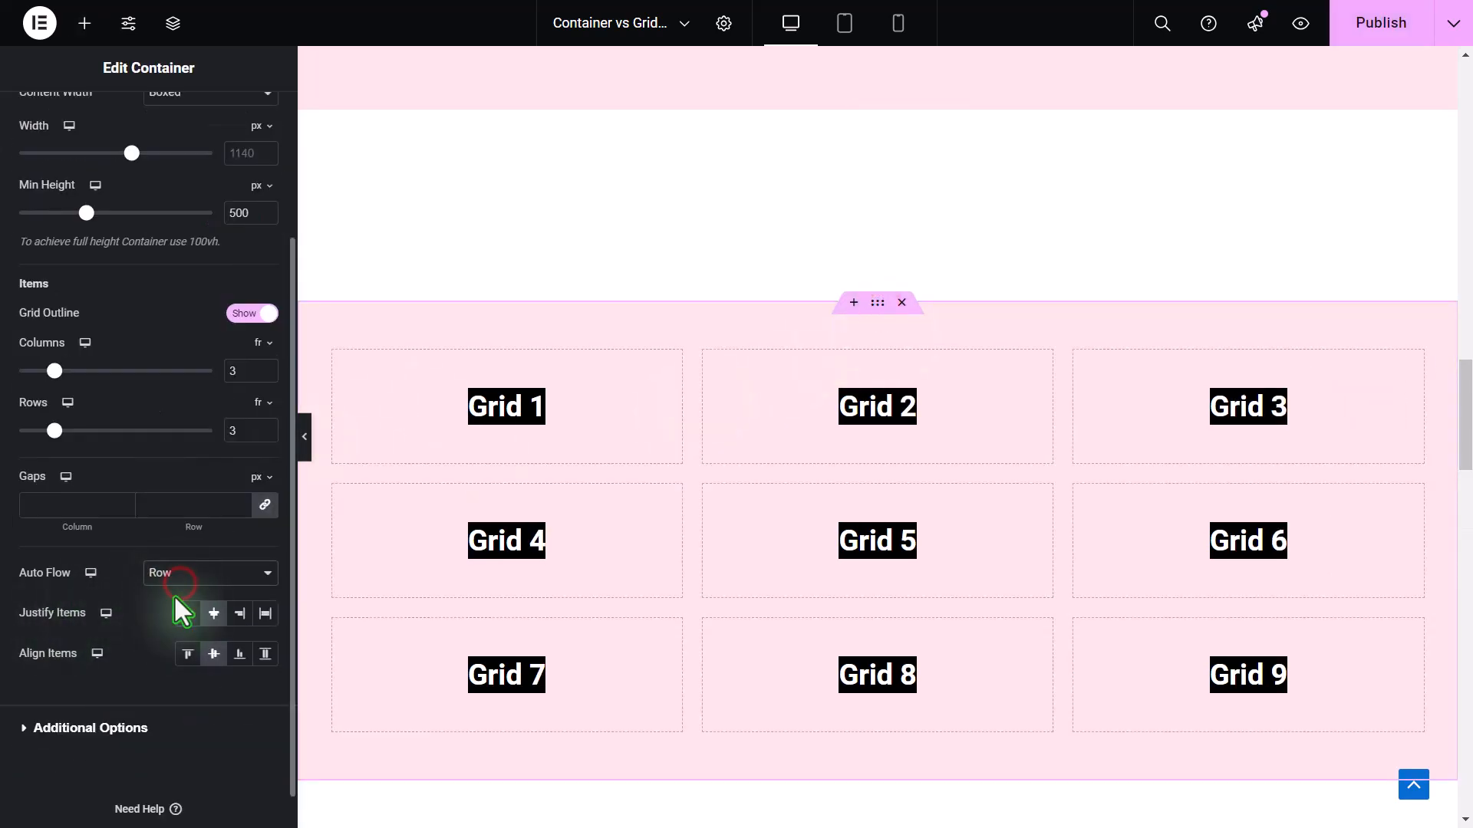
scroll(1281, 571, down, 1)
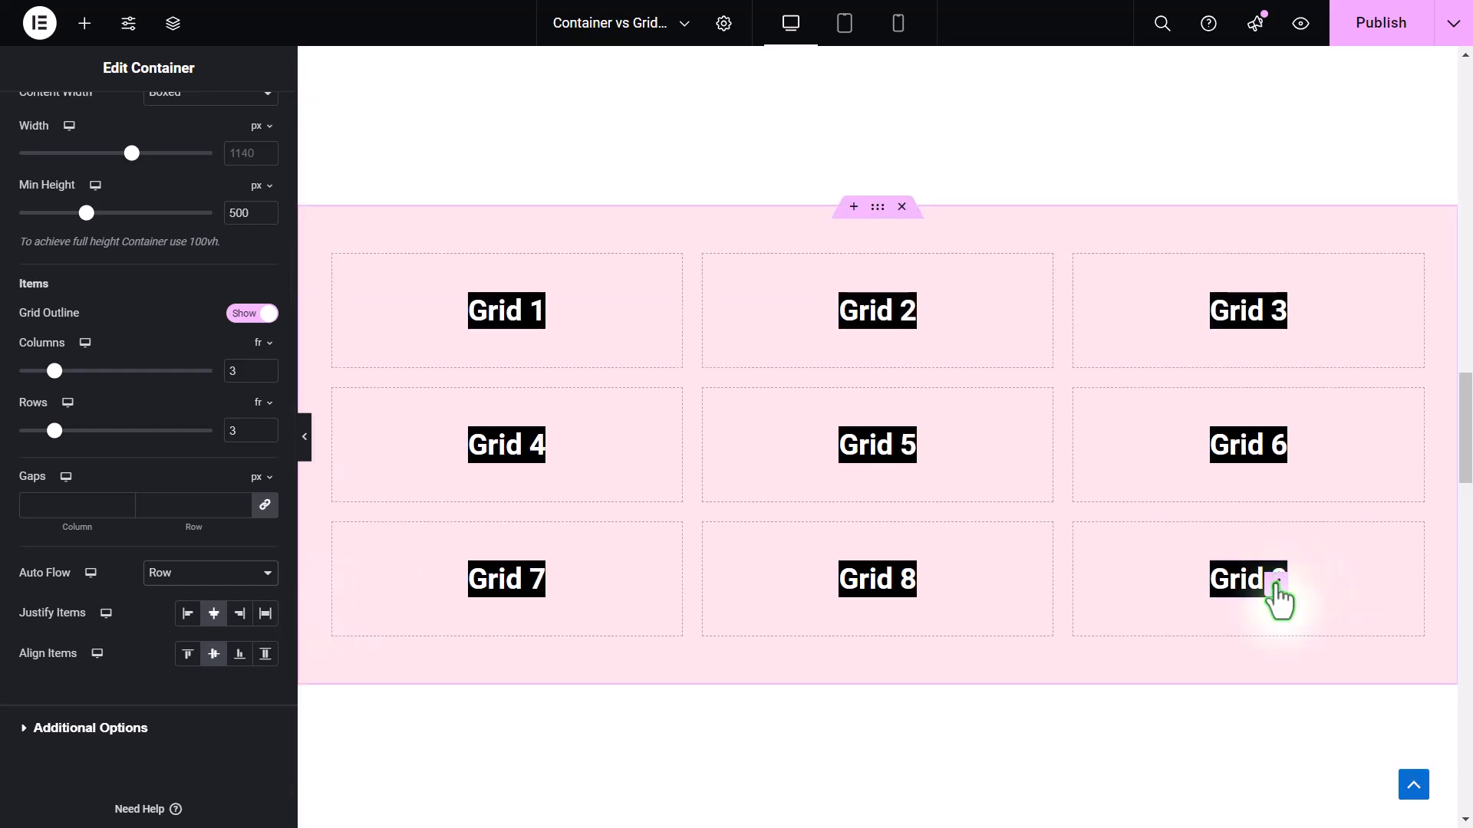
right_click(1277, 581)
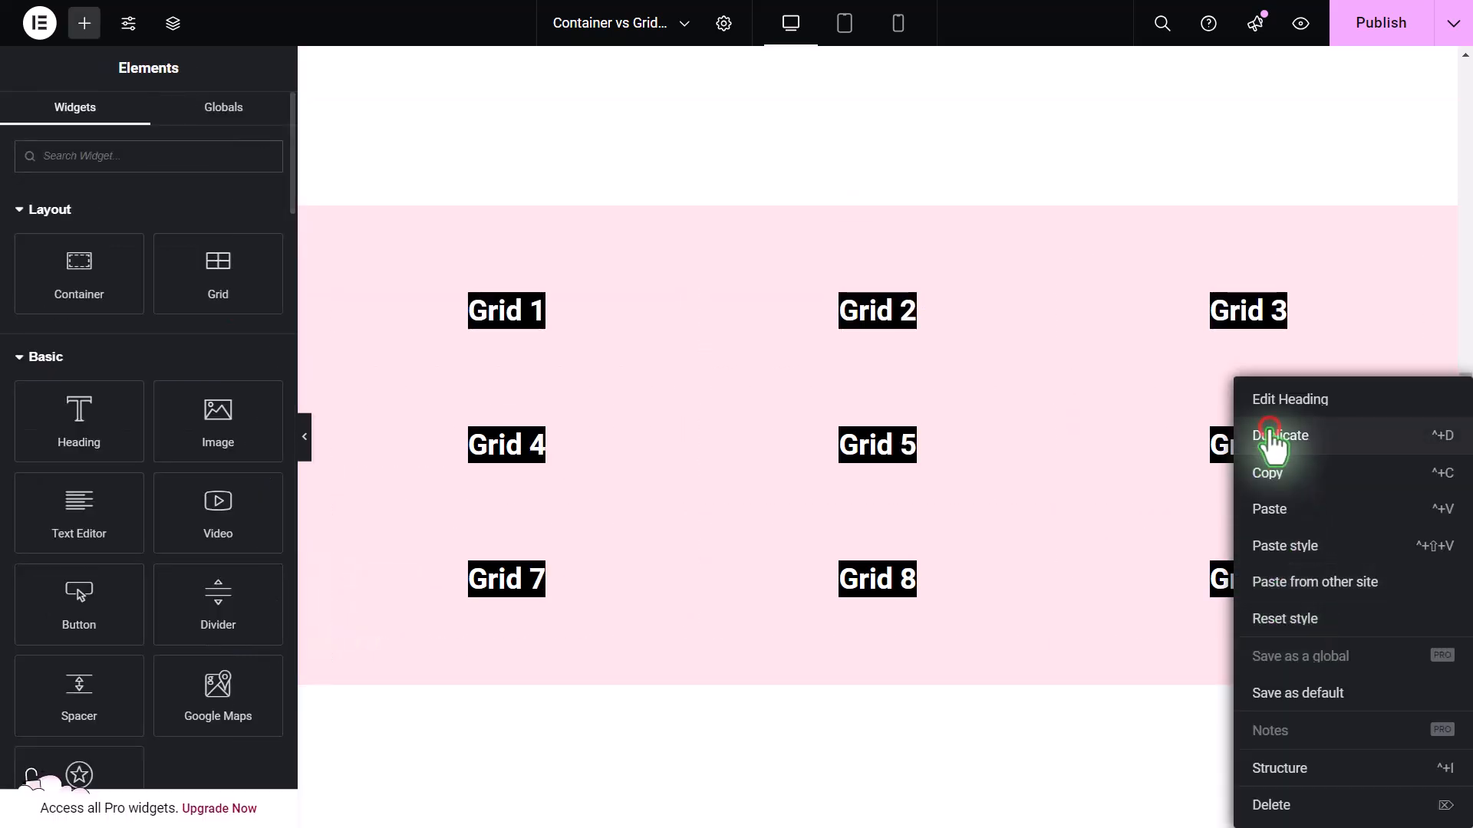
click(1274, 432)
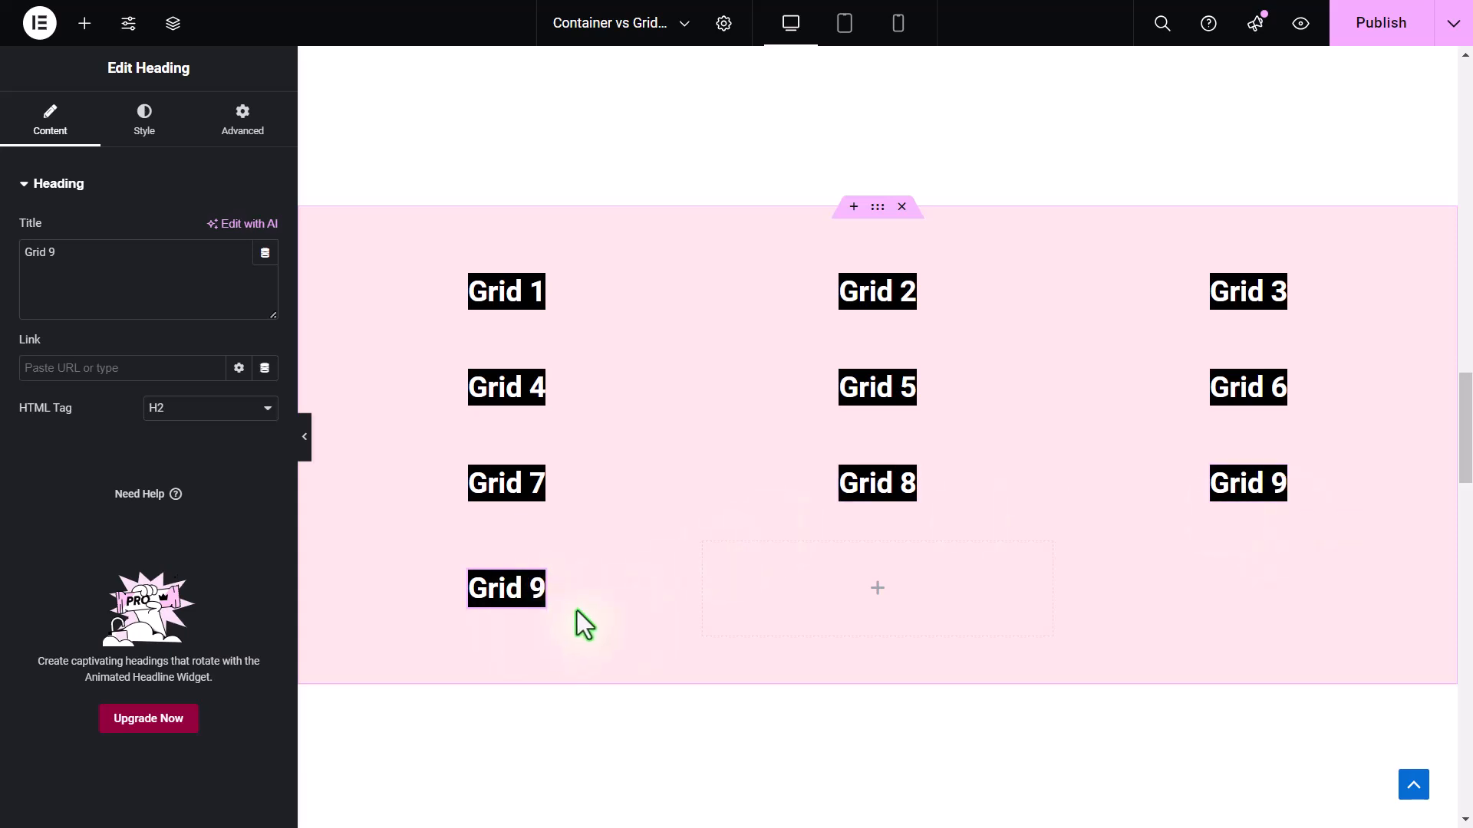
- Check the row-flow grid's Auto Flow setting and try to place a new heading by Grid 1
click(878, 207)
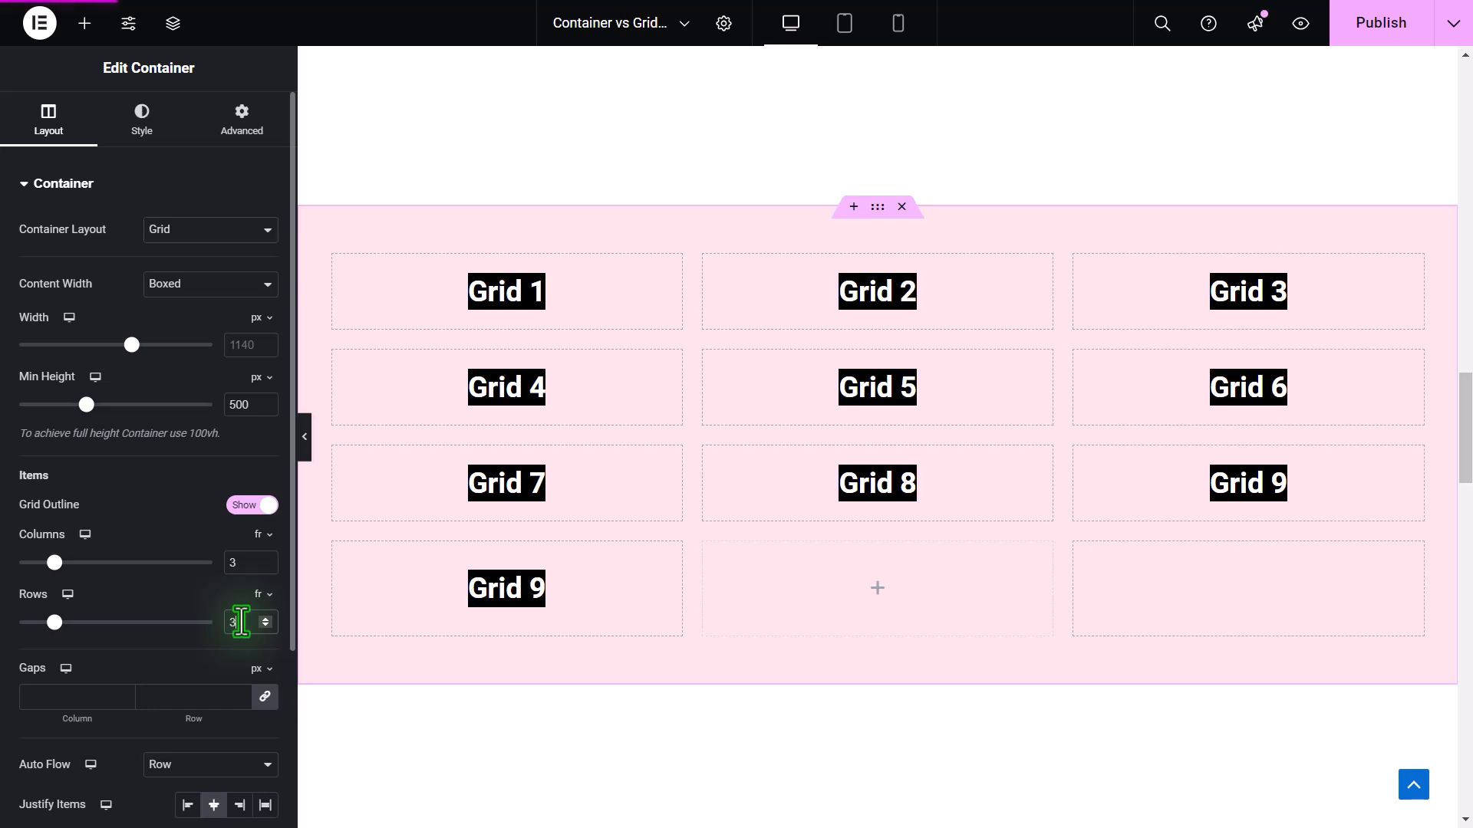
scroll(56, 669, down, 1)
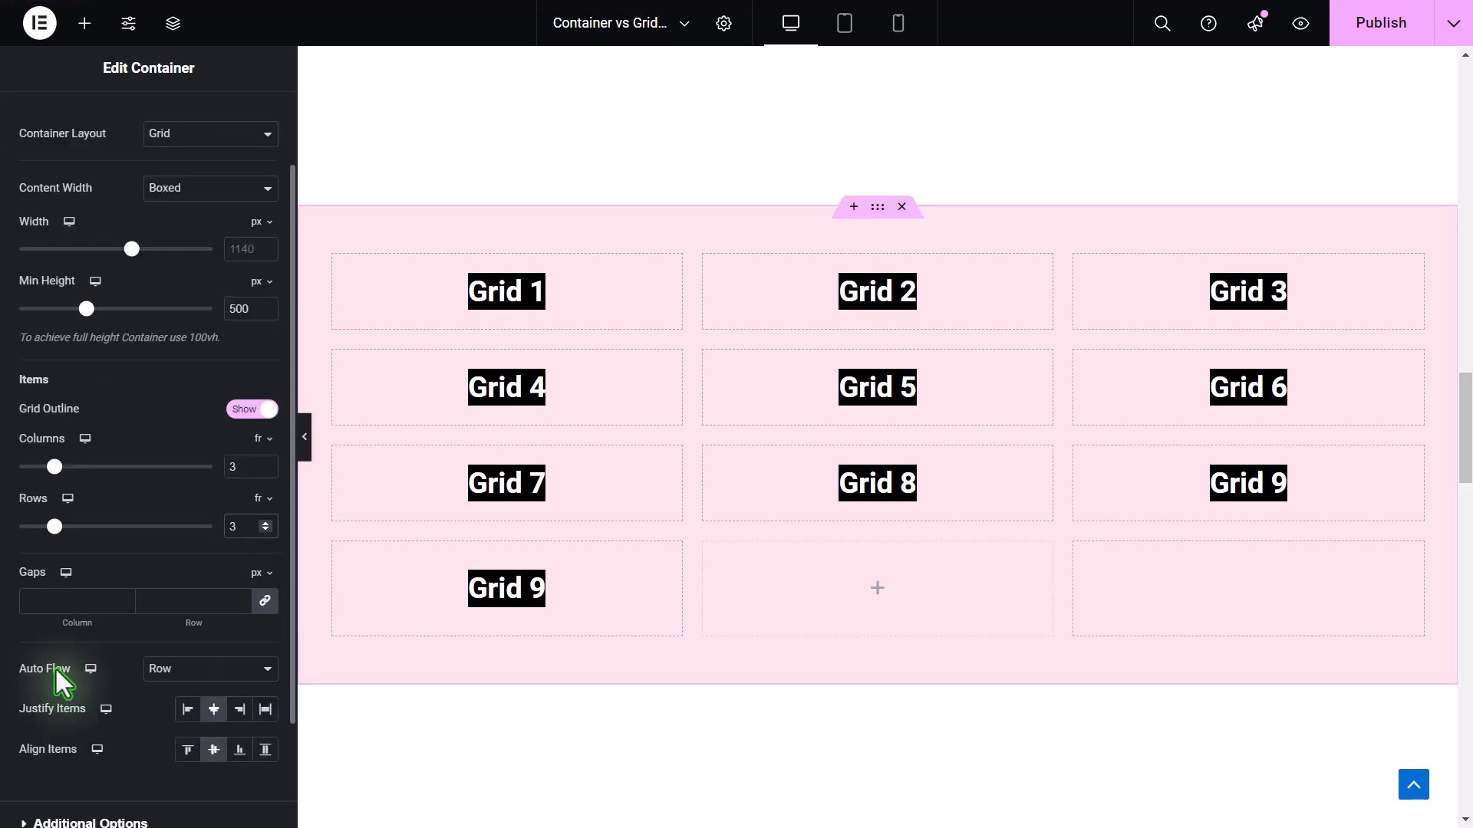
double_click(55, 668)
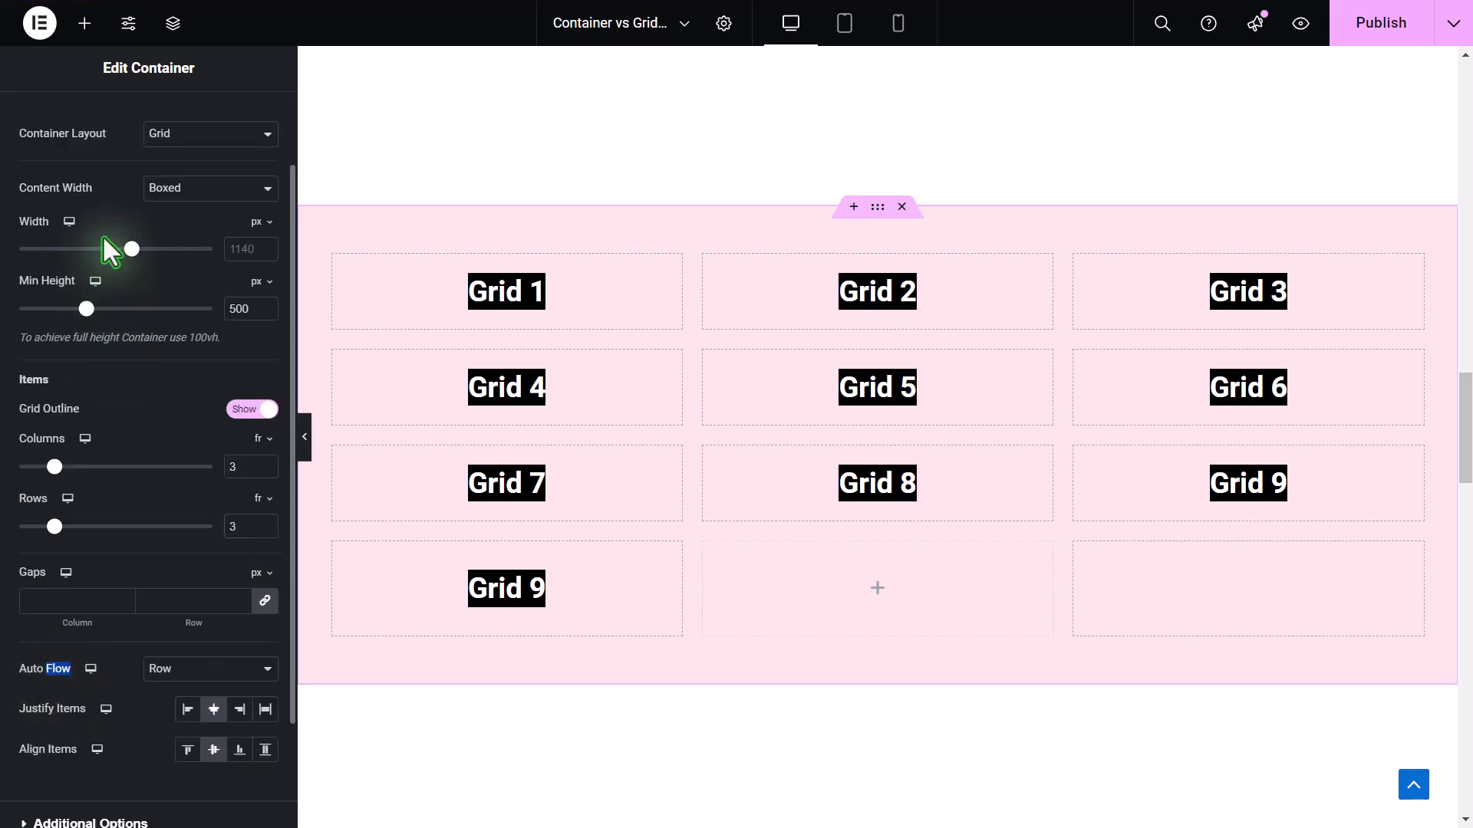
click(84, 30)
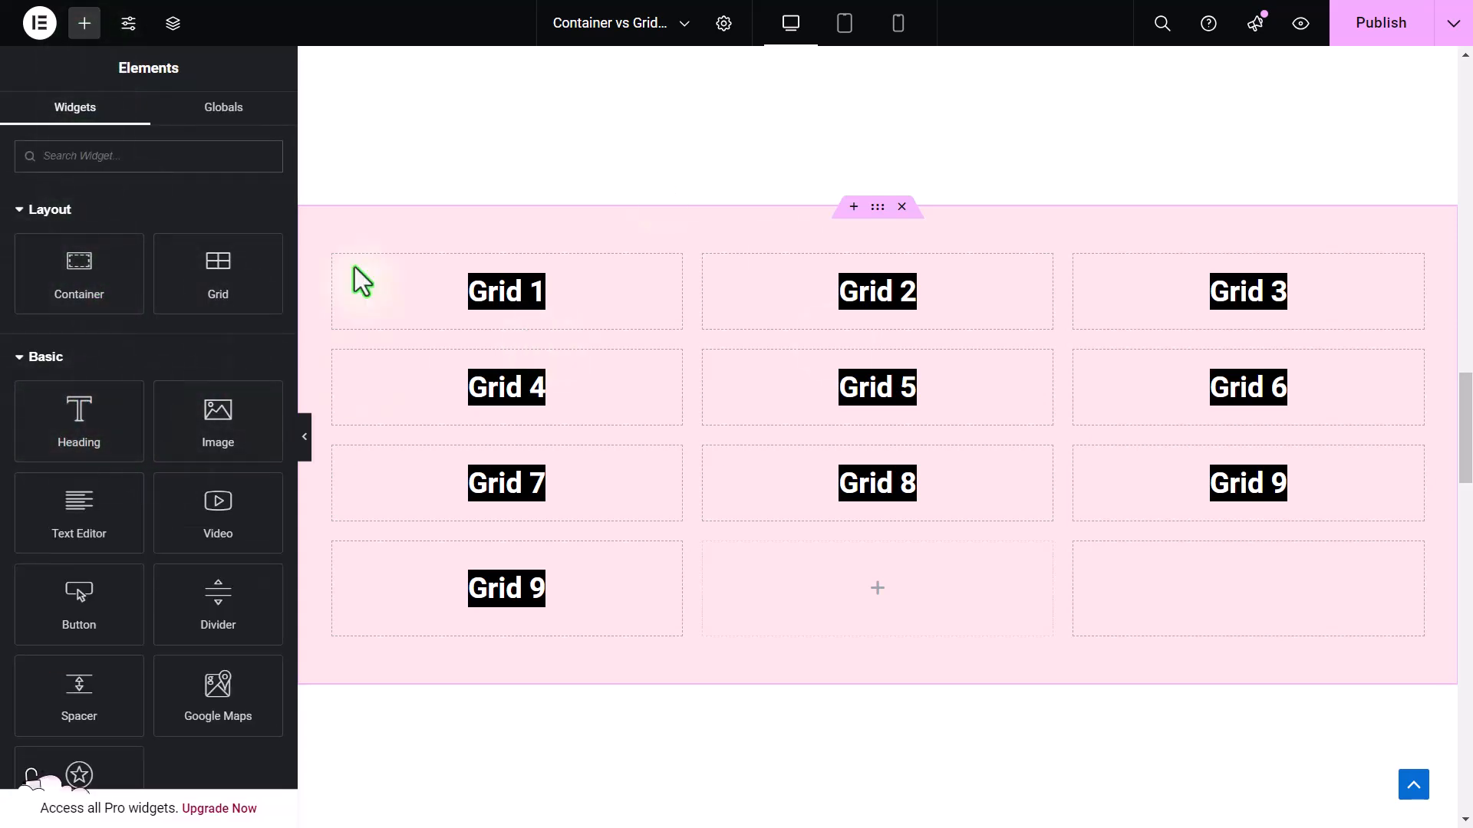
drag(79, 417, 562, 322)
- Set the Auto Flow of the grid containing the duplicated Grid 9 heading to Column and try adding another heading
click(876, 210)
scroll(134, 710, down, 2)
click(159, 699)
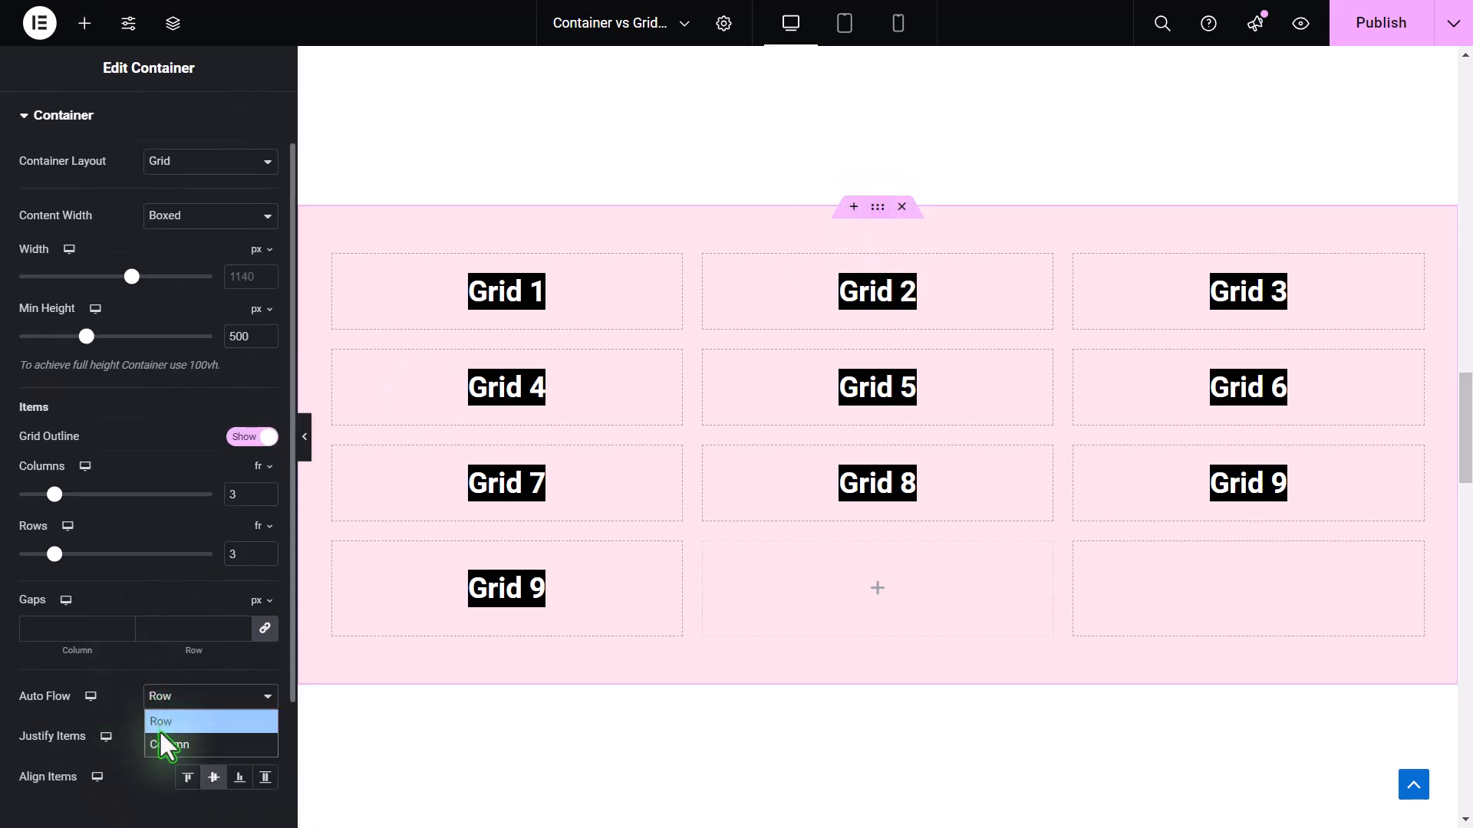
click(159, 744)
mouse_move(76, 418)
mouse_down()
mouse_move(388, 371)
mouse_move(480, 346)
mouse_move(495, 303)
mouse_move(493, 347)
mouse_move(69, 438)
mouse_up()
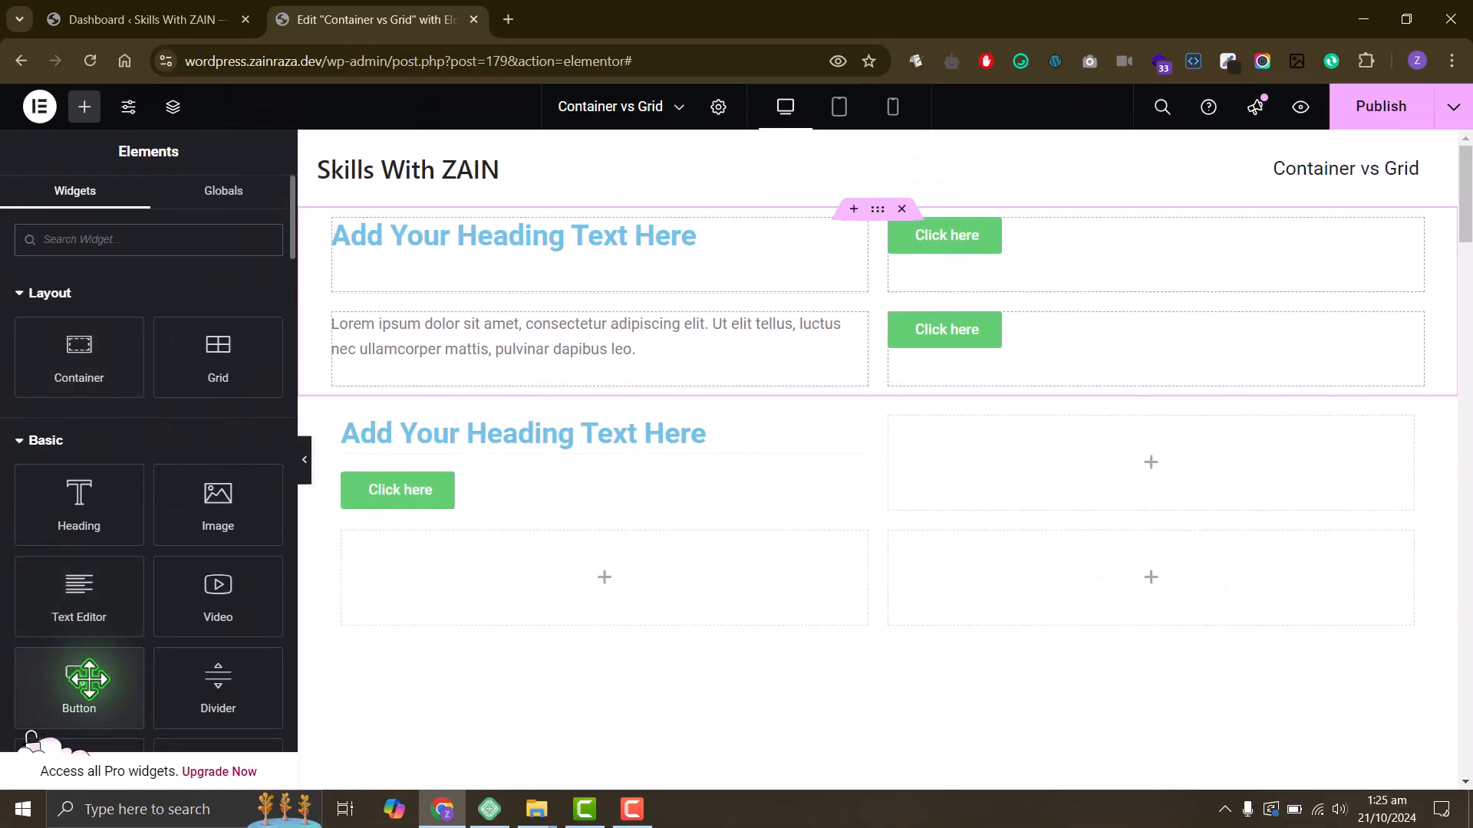
- Add a button directly beneath the heading in the upper column-flow grid of the Container vs Grid page
drag(81, 679, 461, 255)
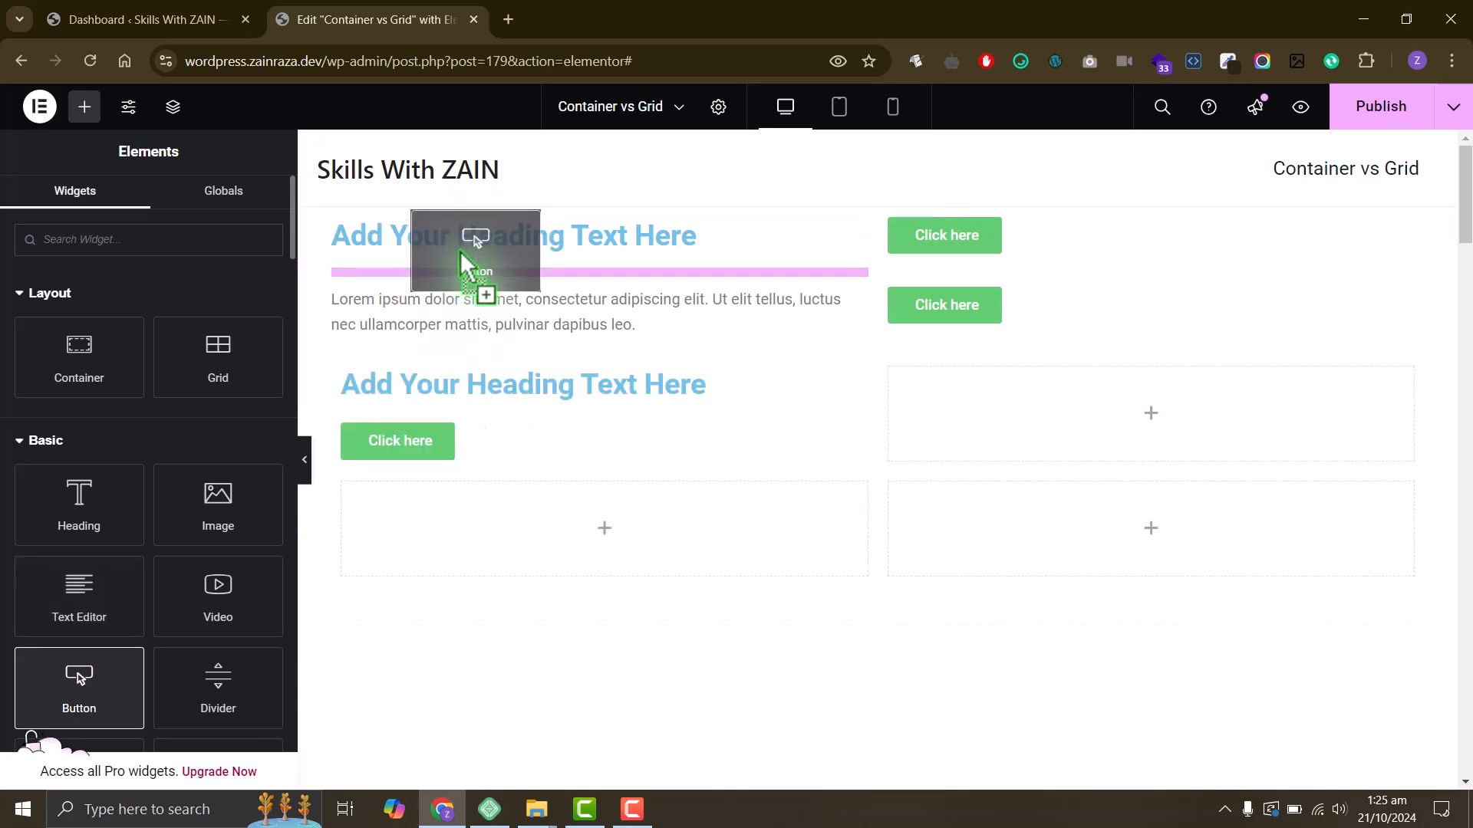
drag(460, 253, 460, 231)
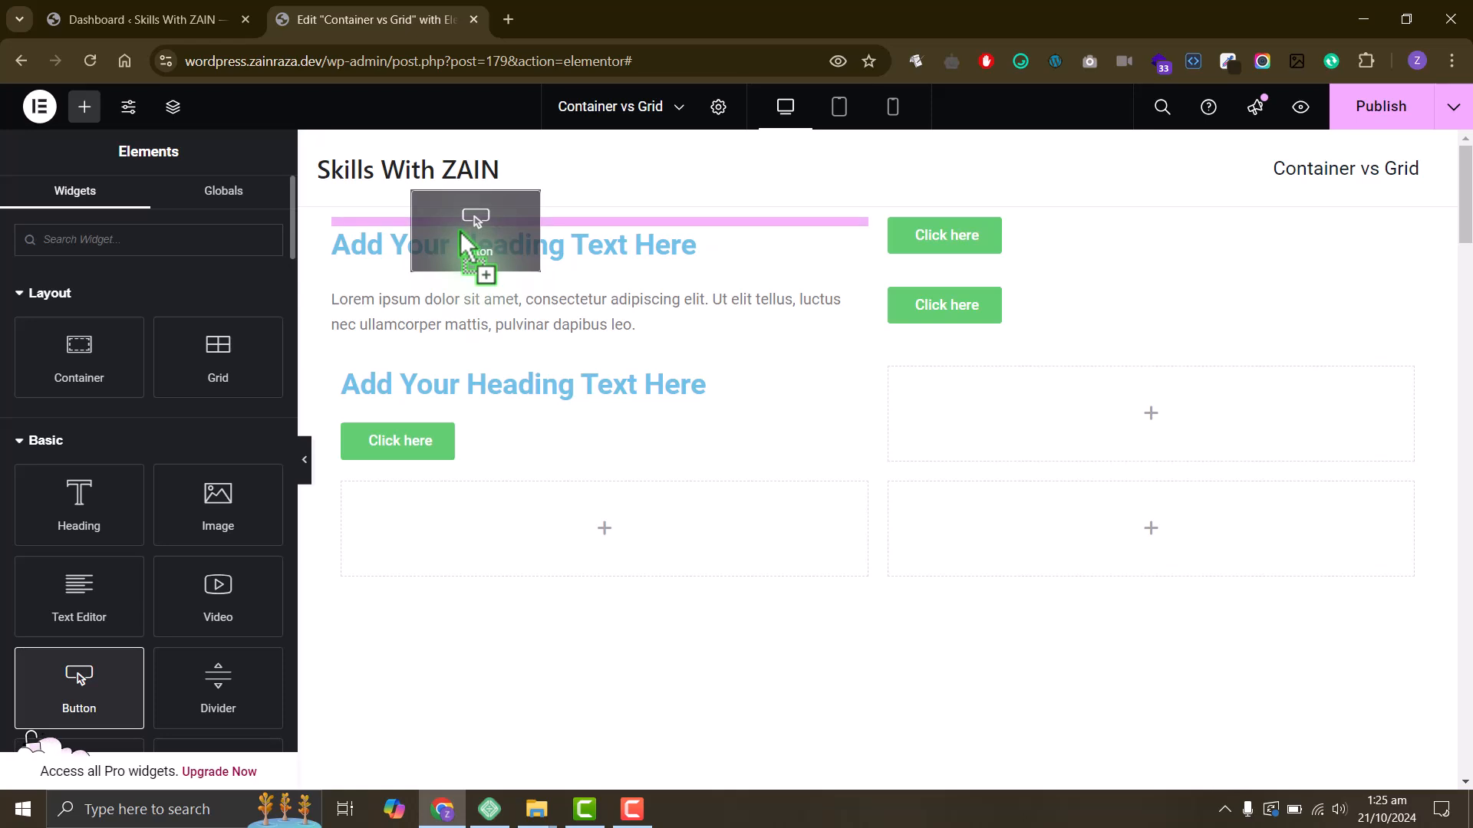
drag(460, 232, 461, 247)
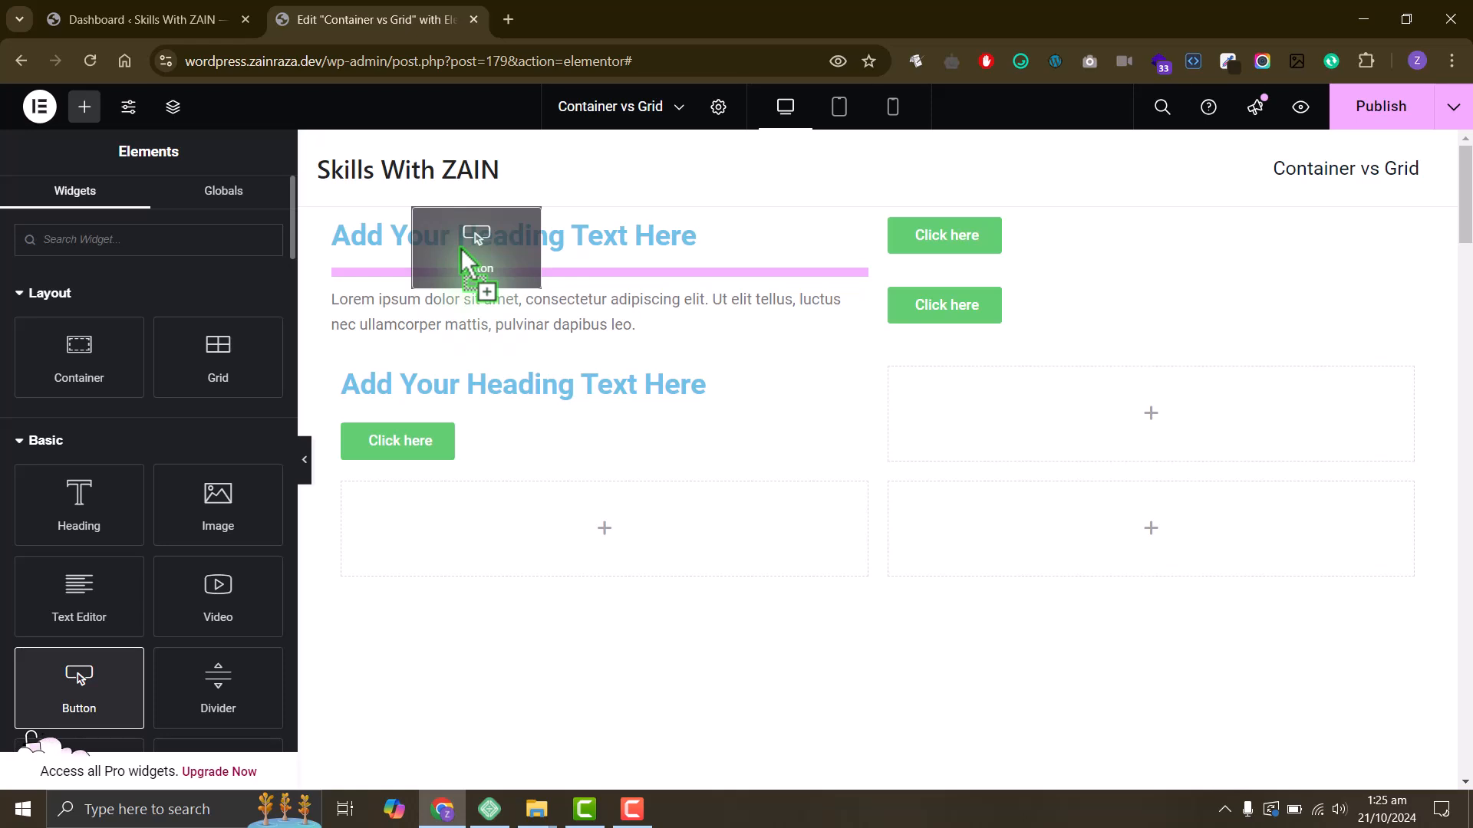
drag(460, 247, 461, 247)
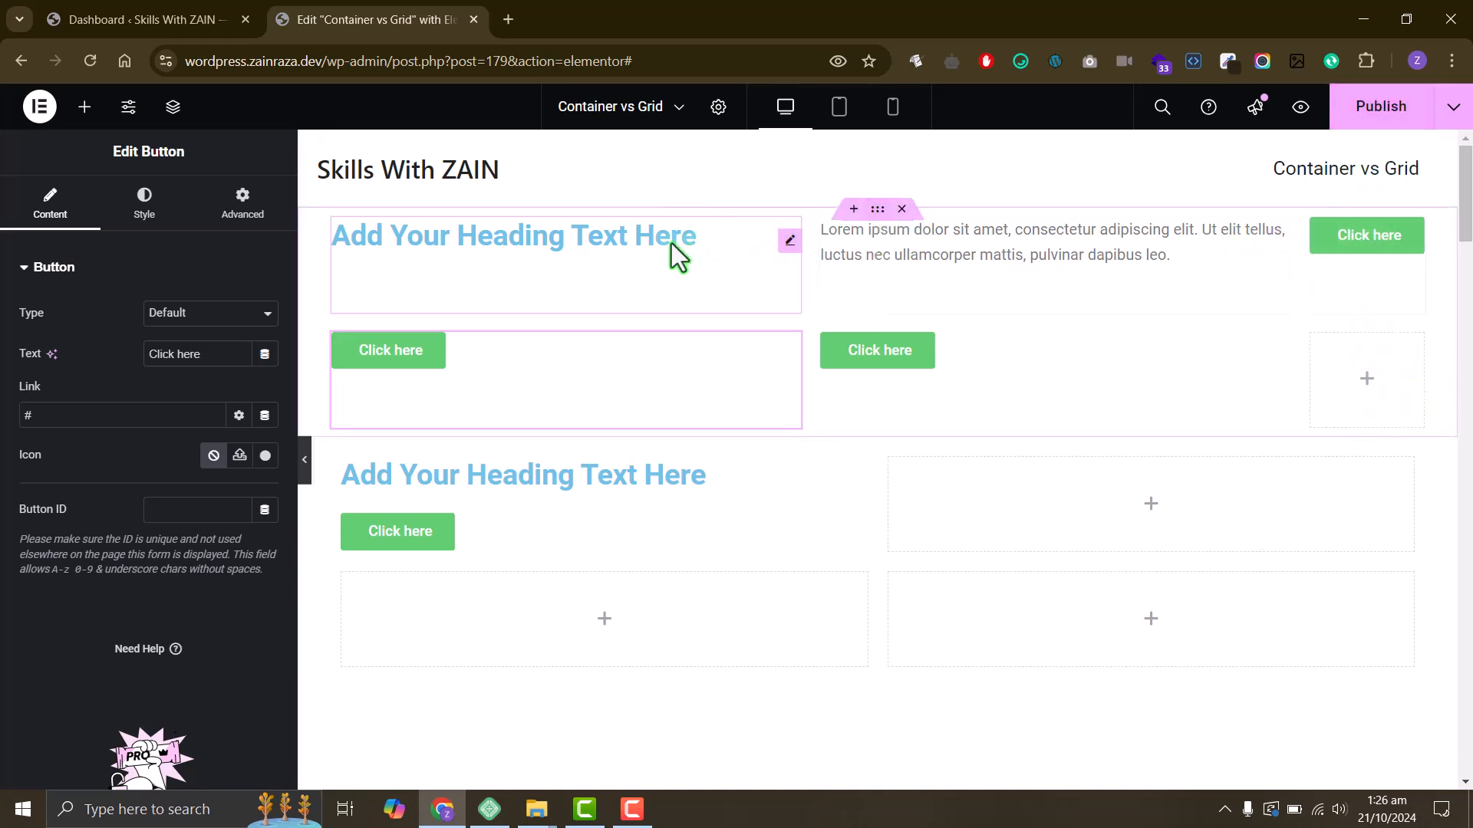
click(786, 242)
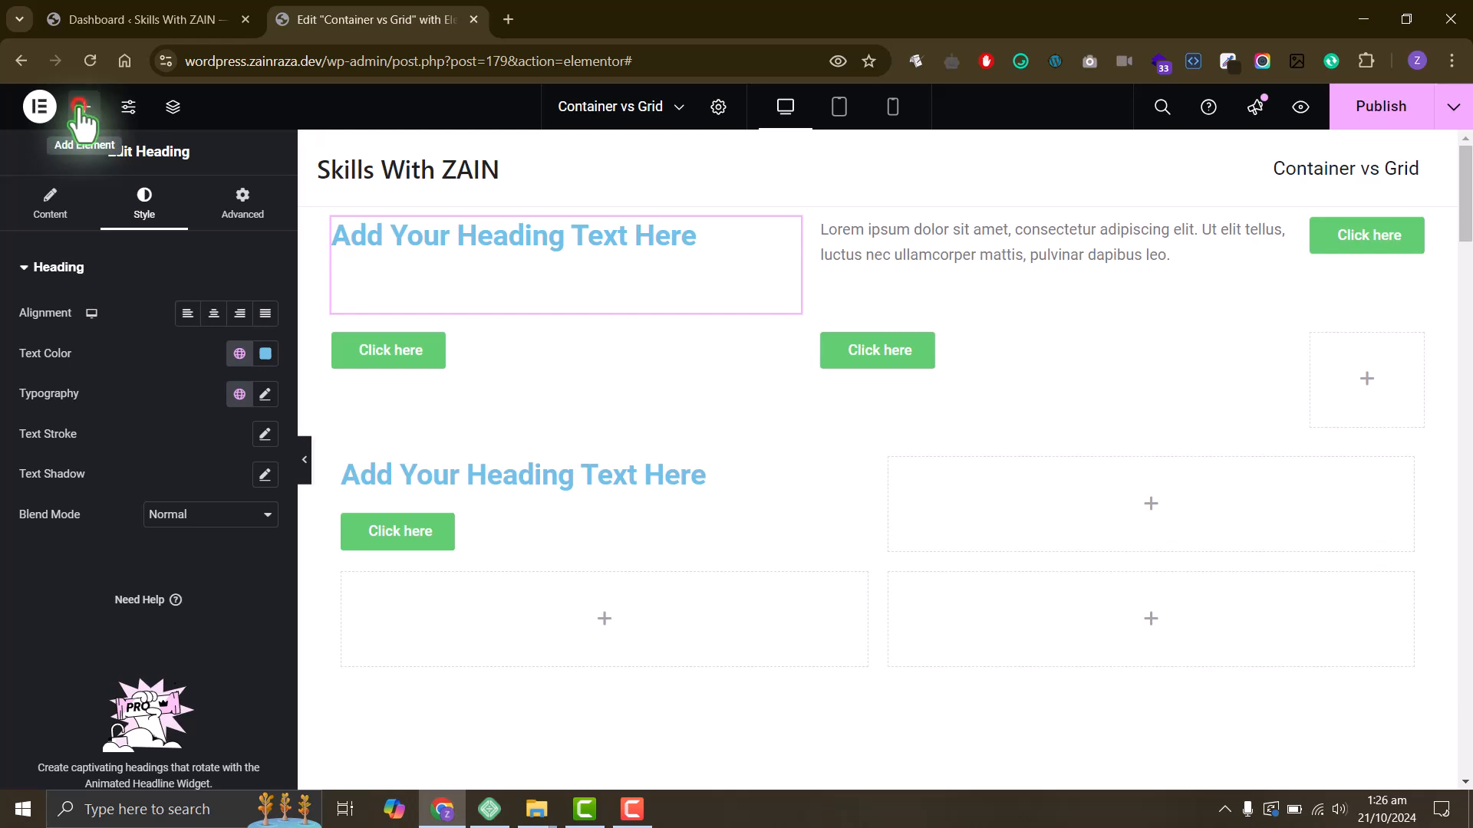
click(82, 107)
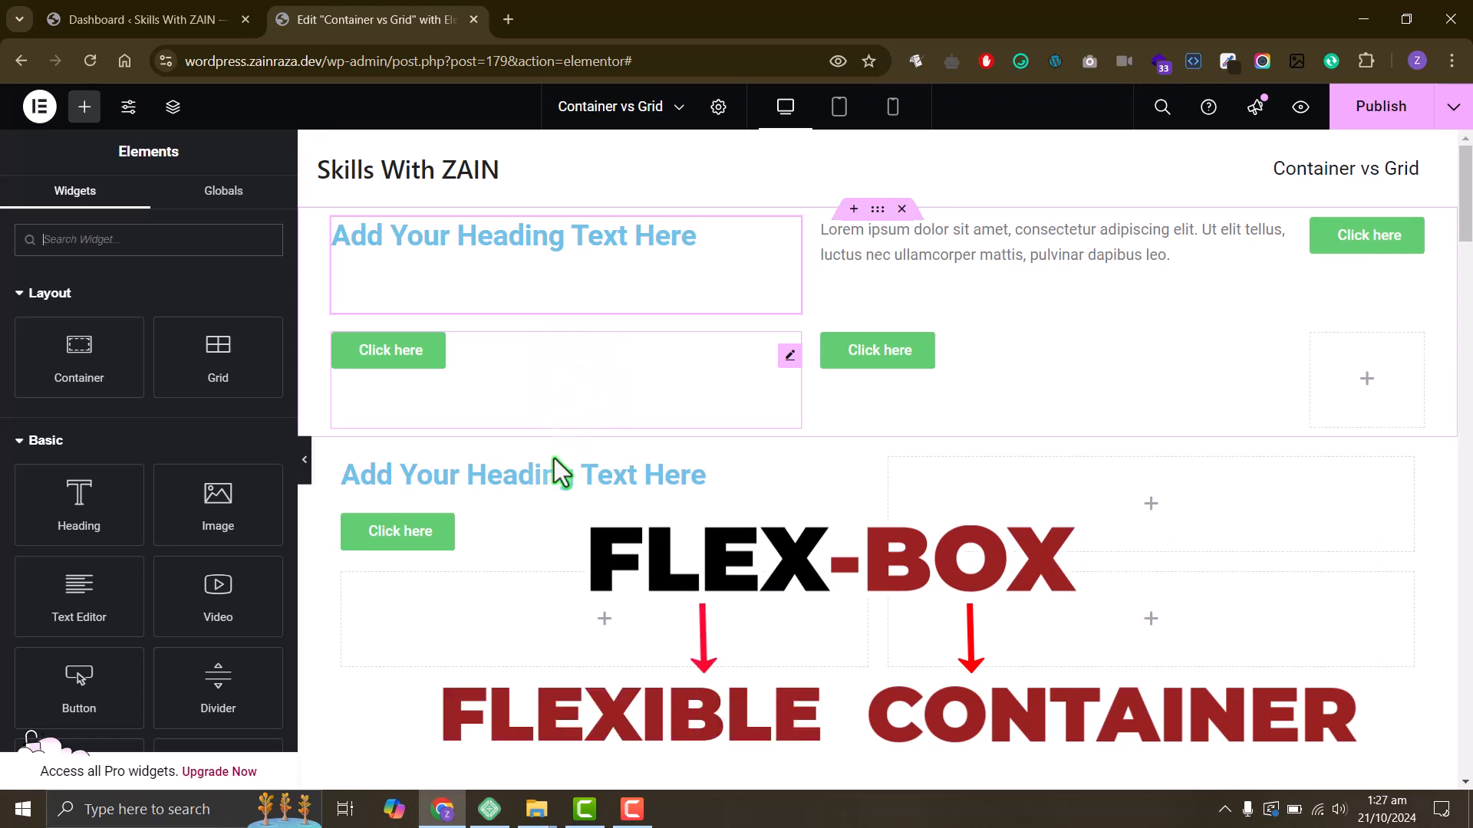
- Set the width of the flexbox container holding the heading and button to 30%, and fine-tune its edge to about 29.42%
click(342, 471)
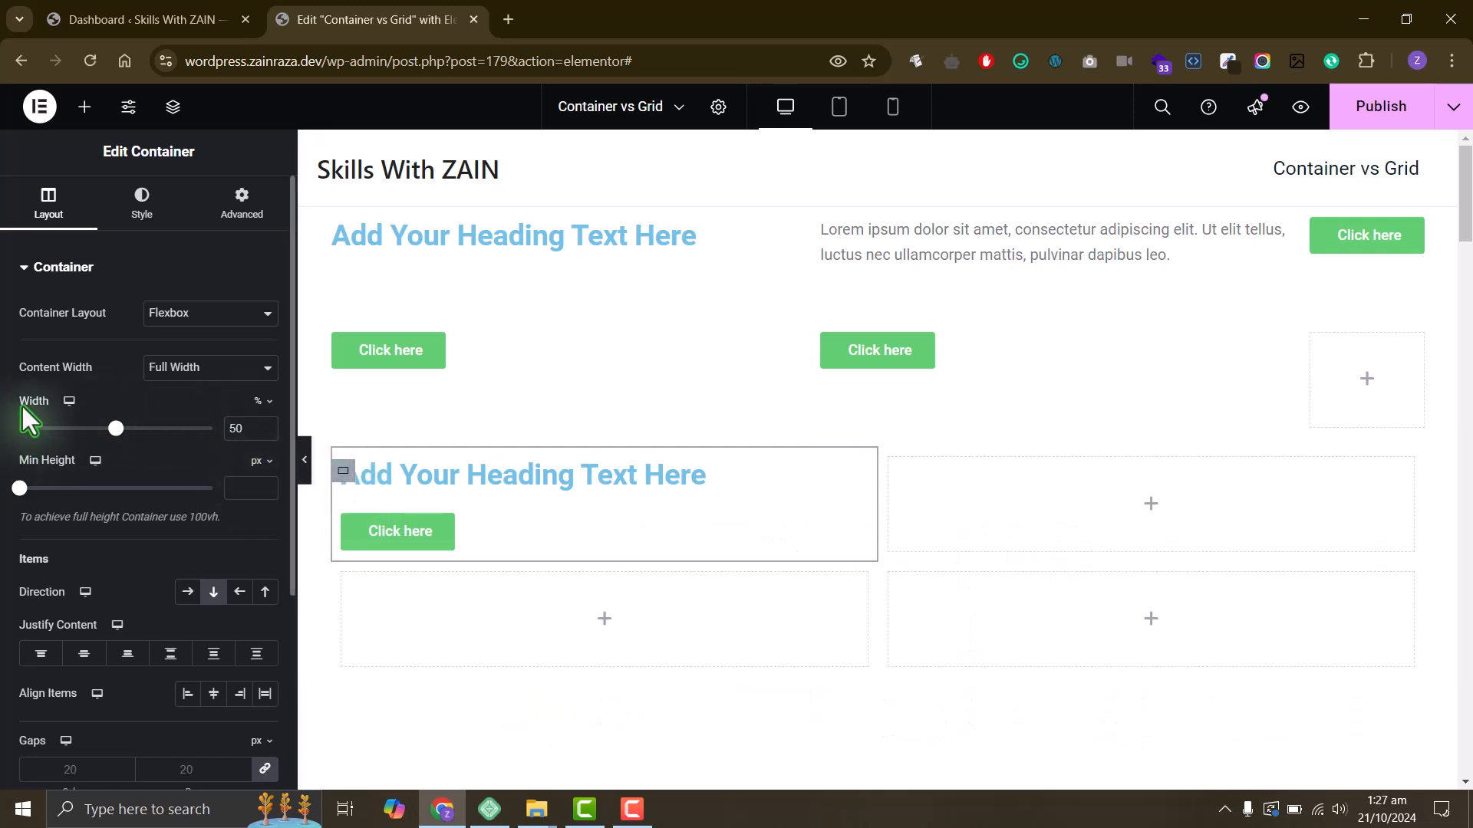
click(231, 430)
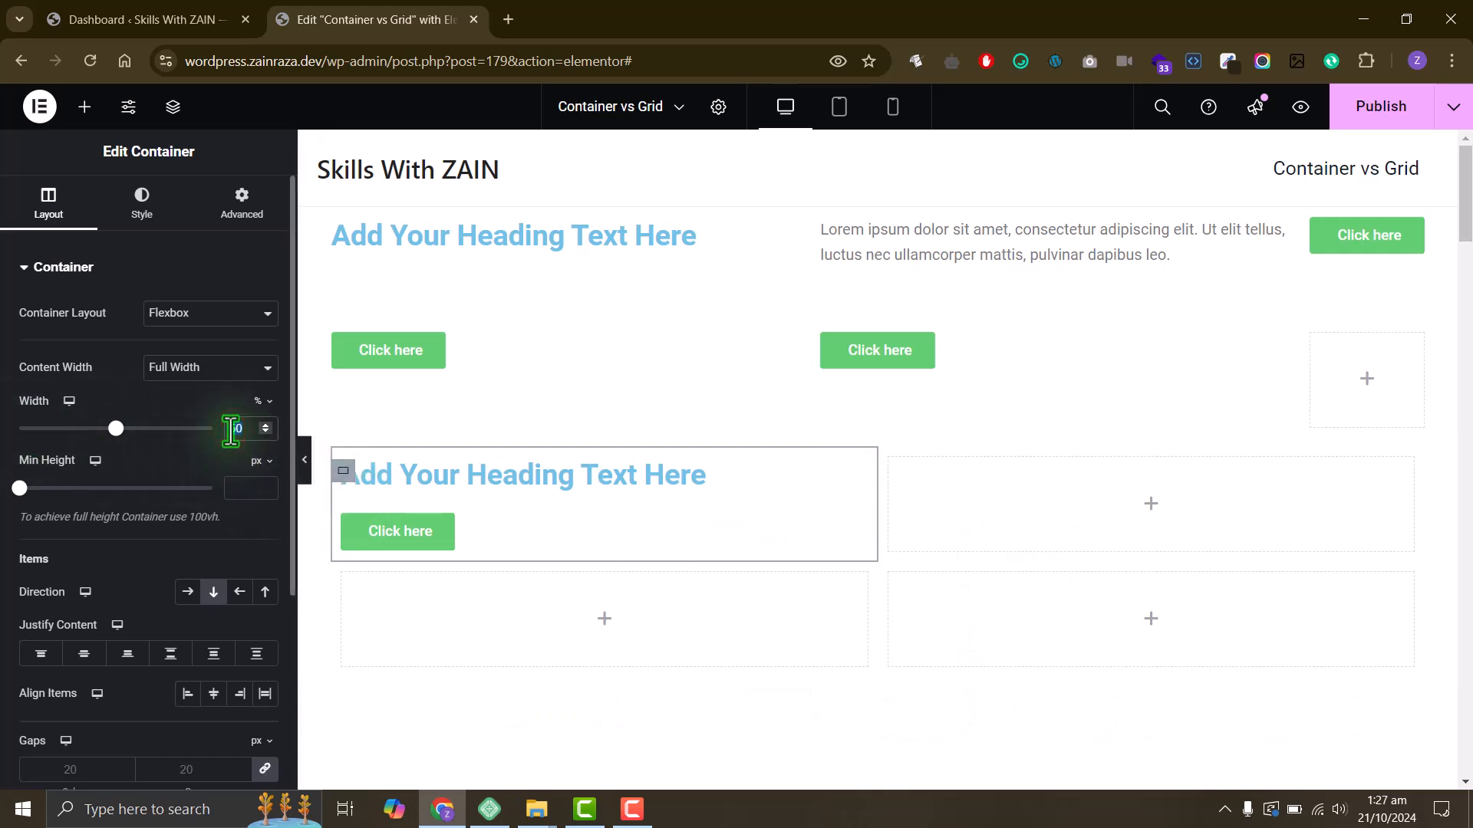
text(30)
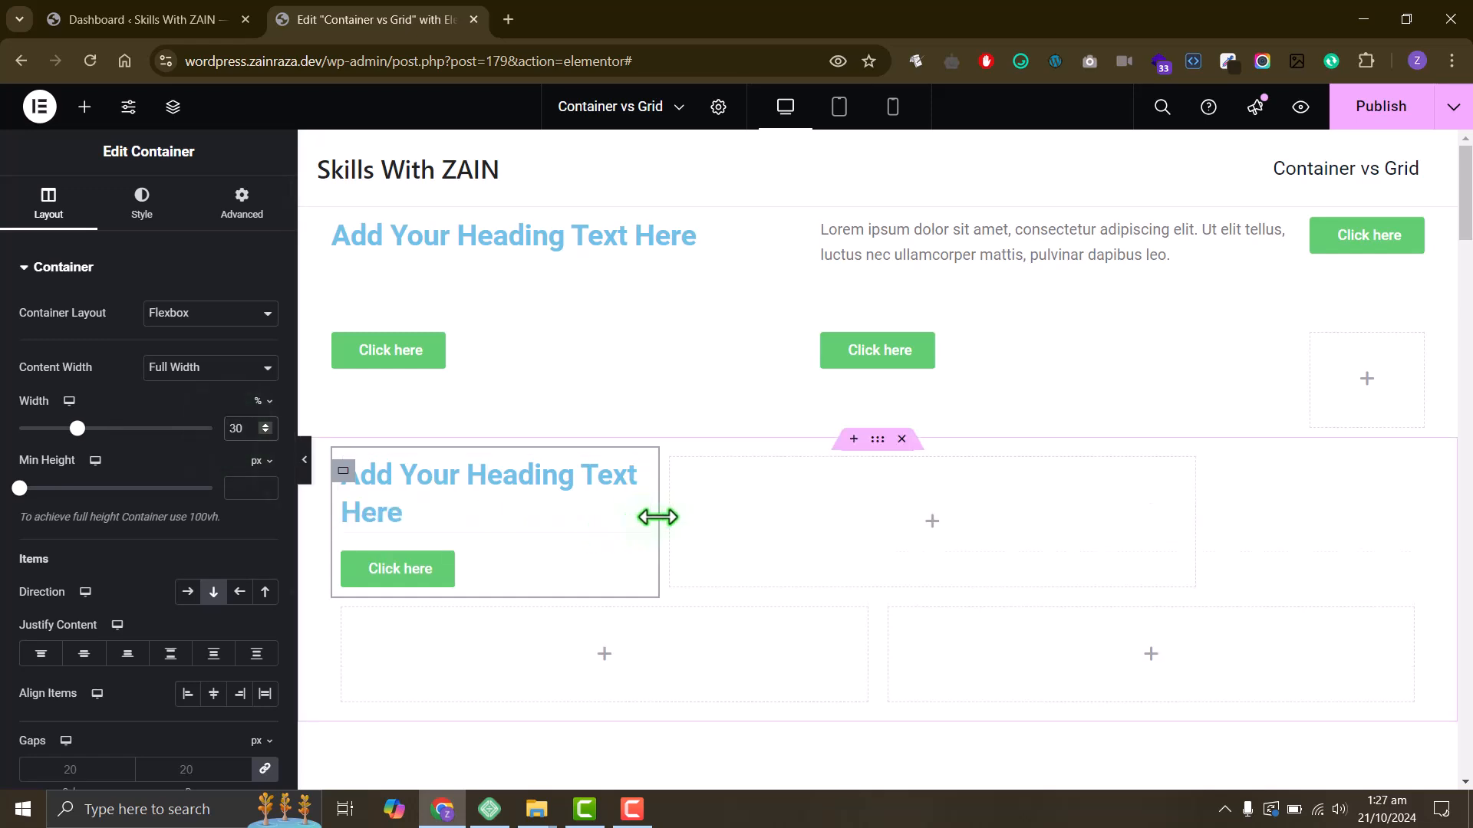
drag(658, 517, 690, 530)
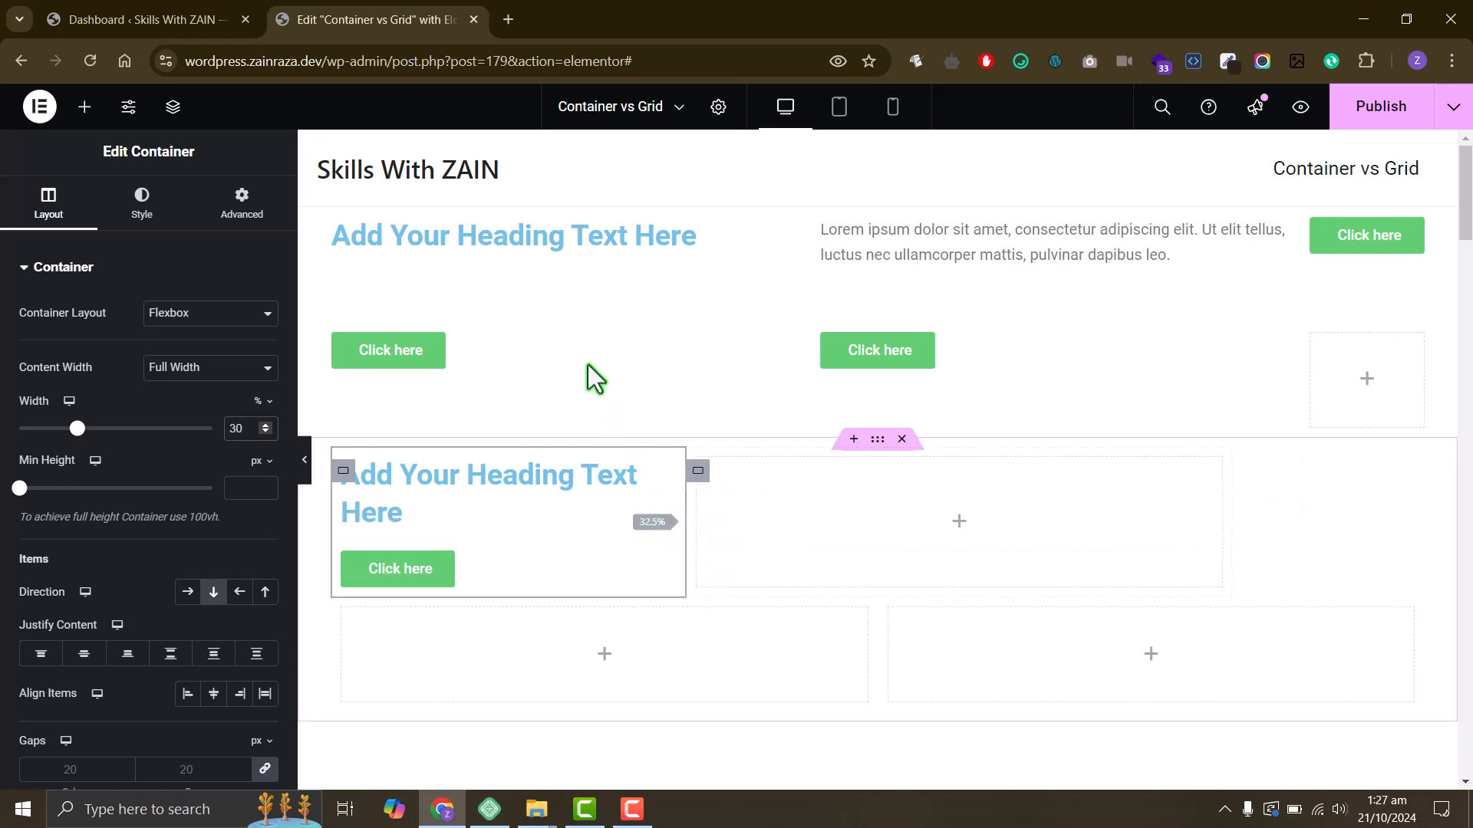
- Check the upper grid heading's content settings, try reducing the whole grid's boxed width to 949 px, and undo it
click(523, 245)
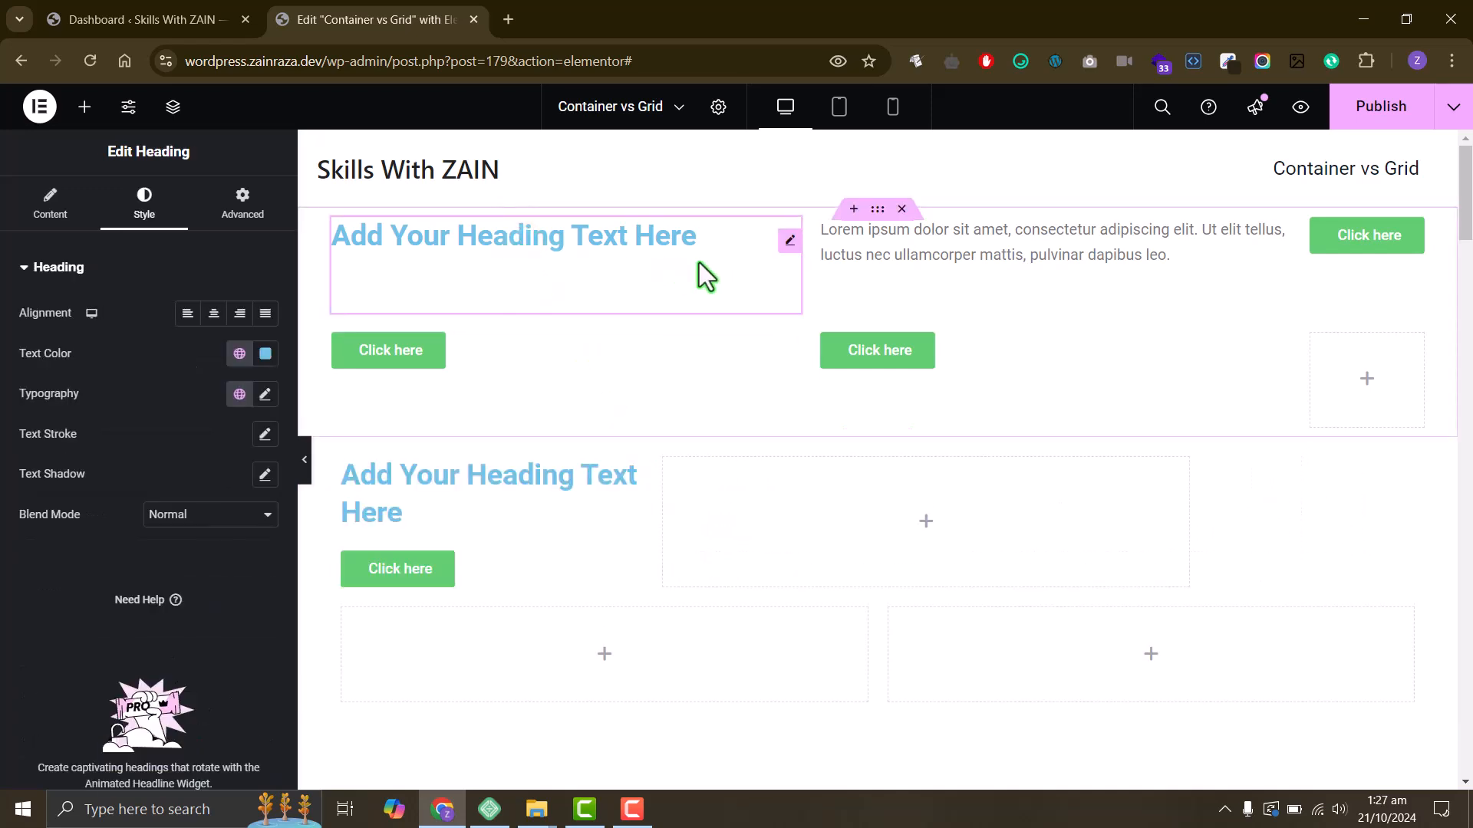
click(51, 204)
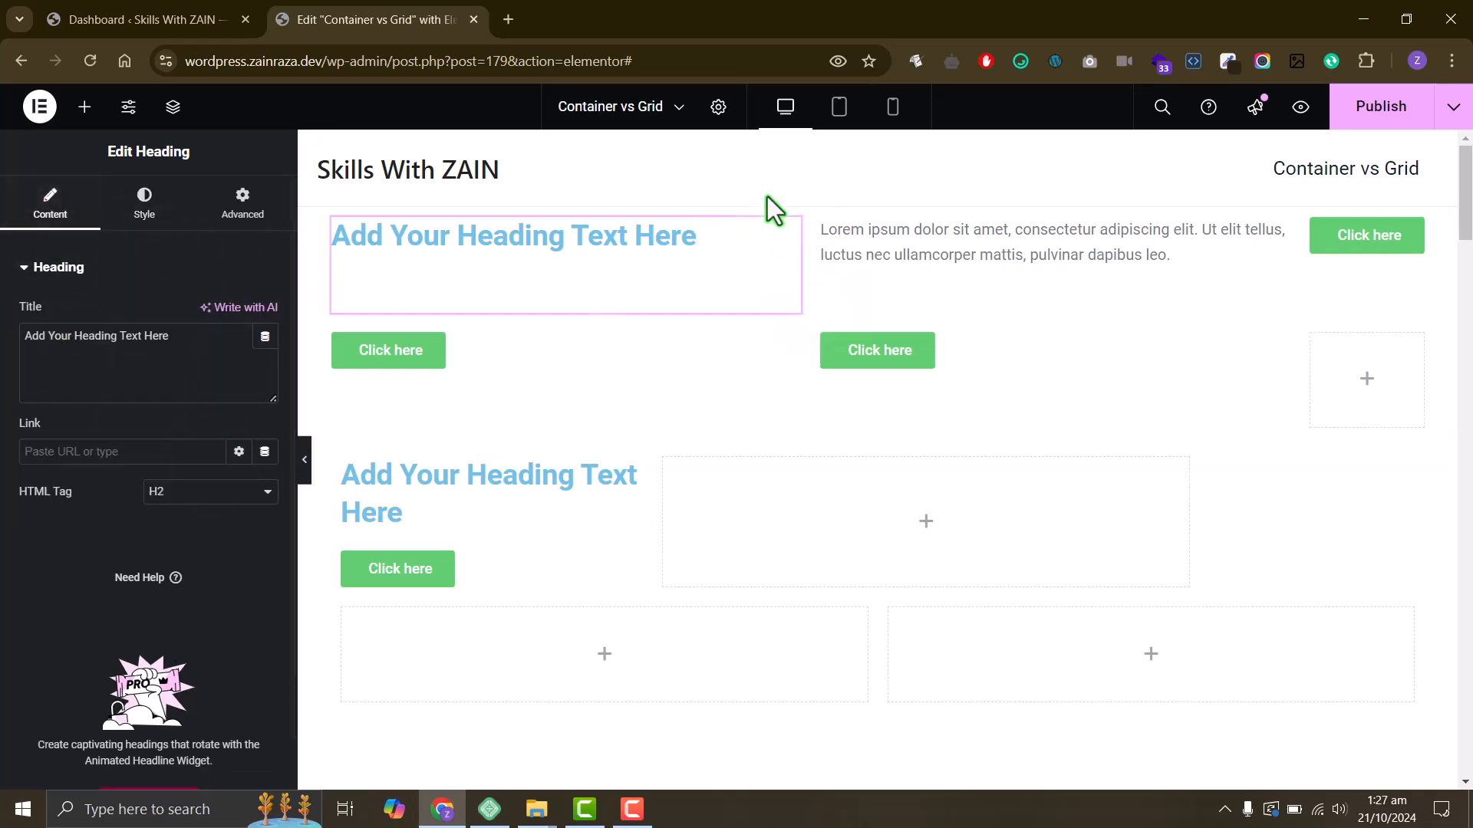
click(879, 209)
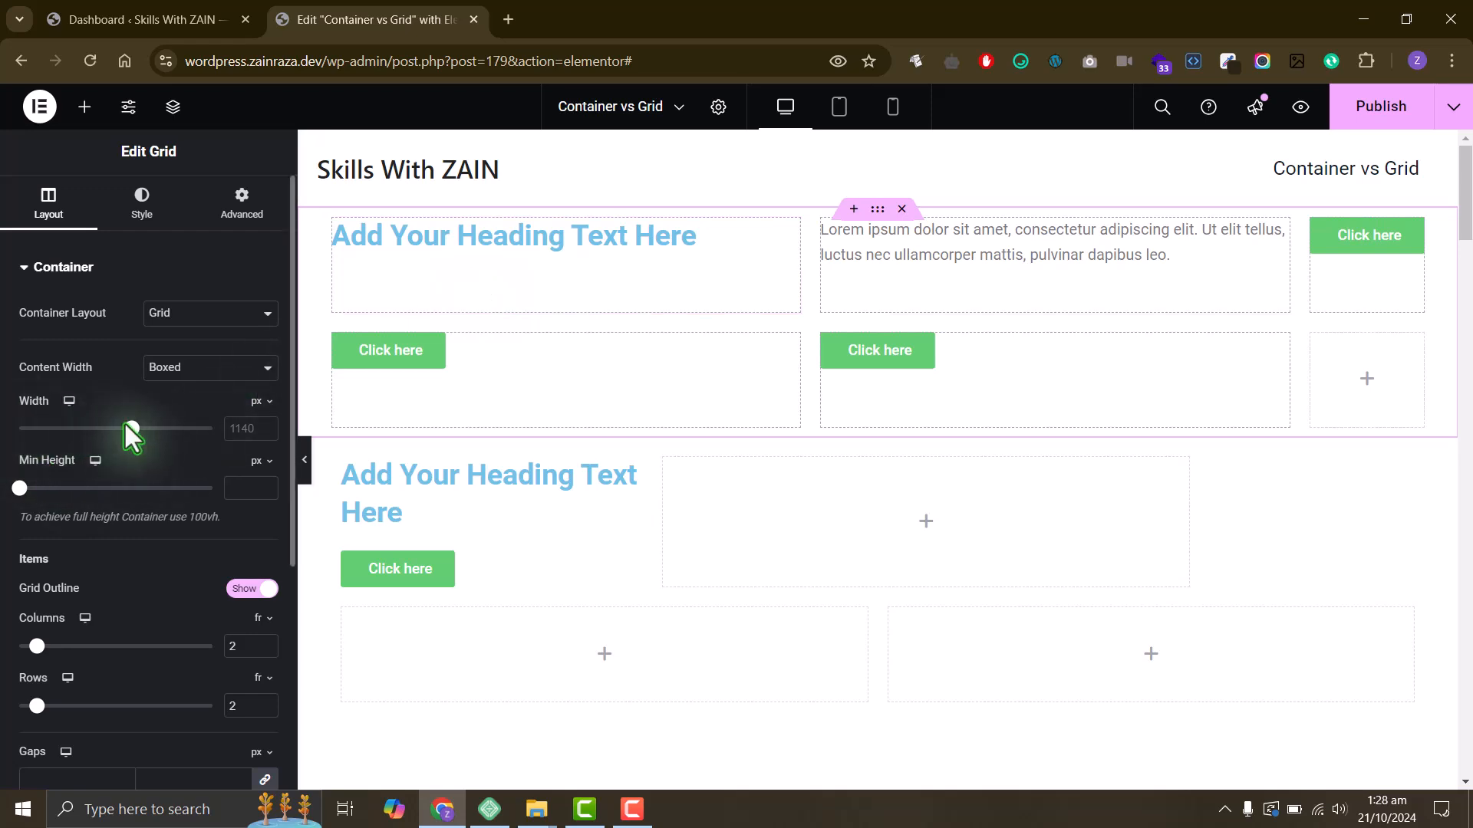
drag(128, 427, 98, 428)
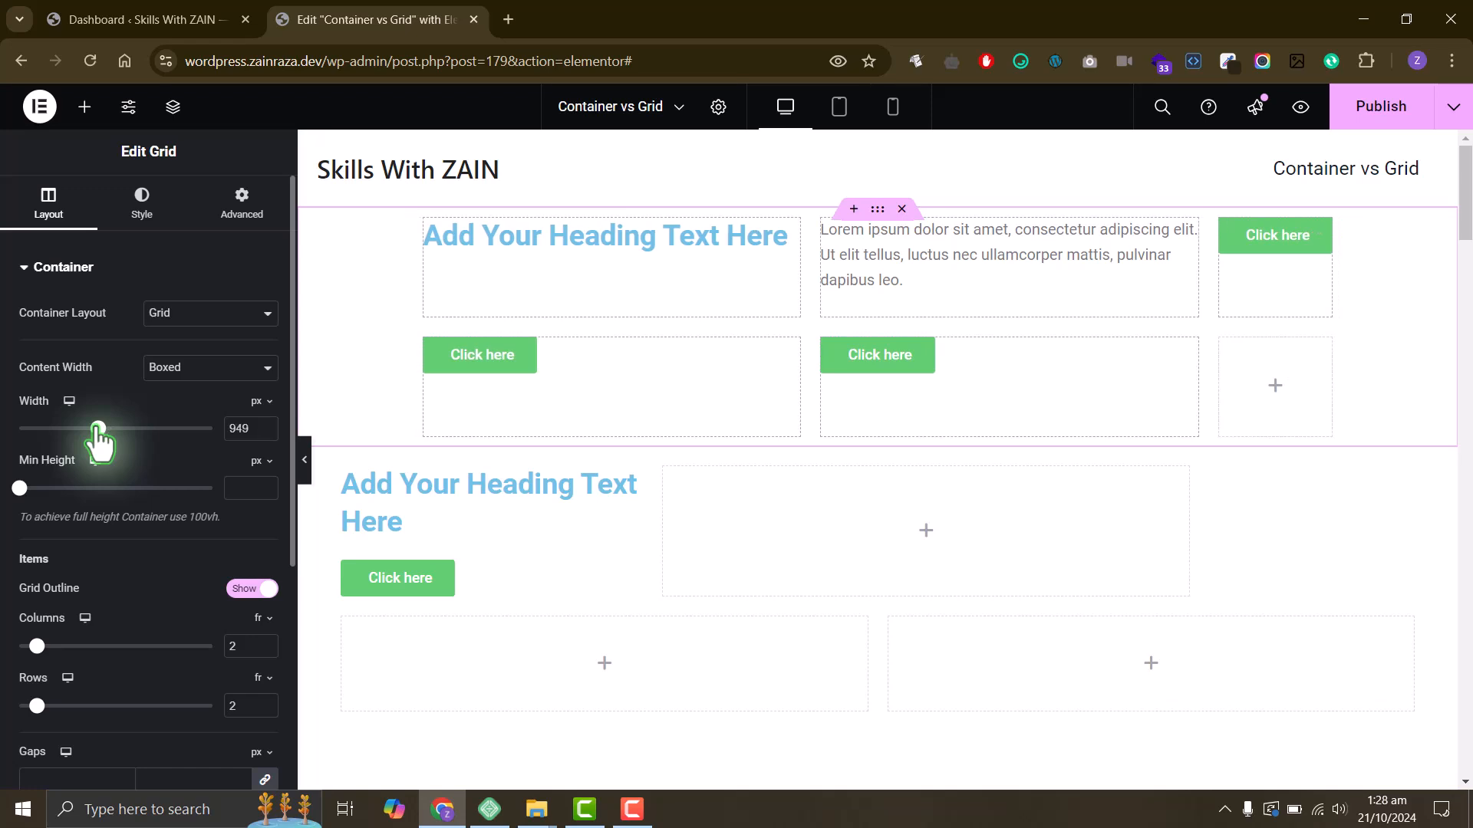
key(ctrl+z)
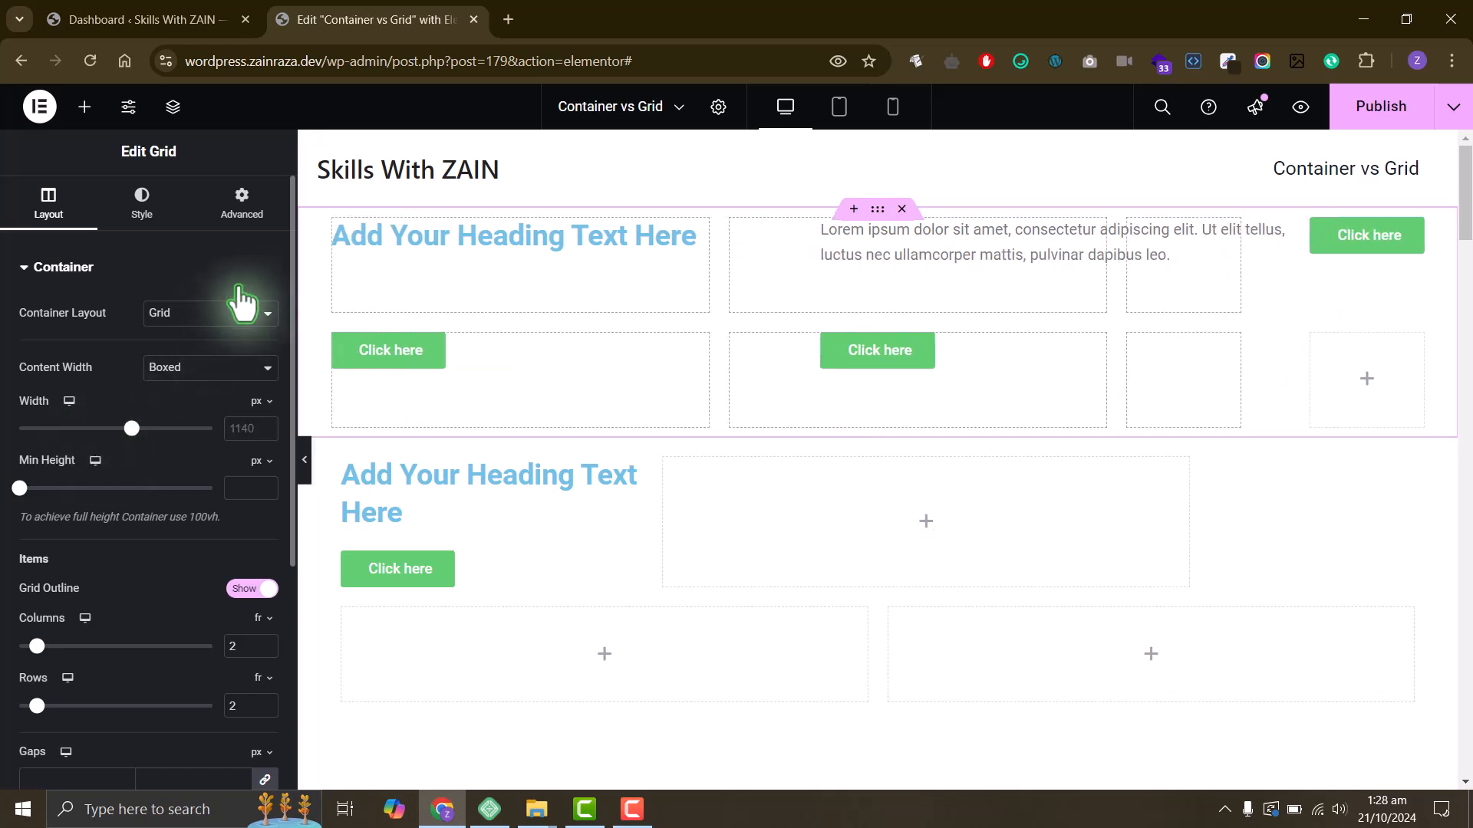
- Give the heading in the upper grid a classic background in the dark brown colour #311D1D
click(394, 264)
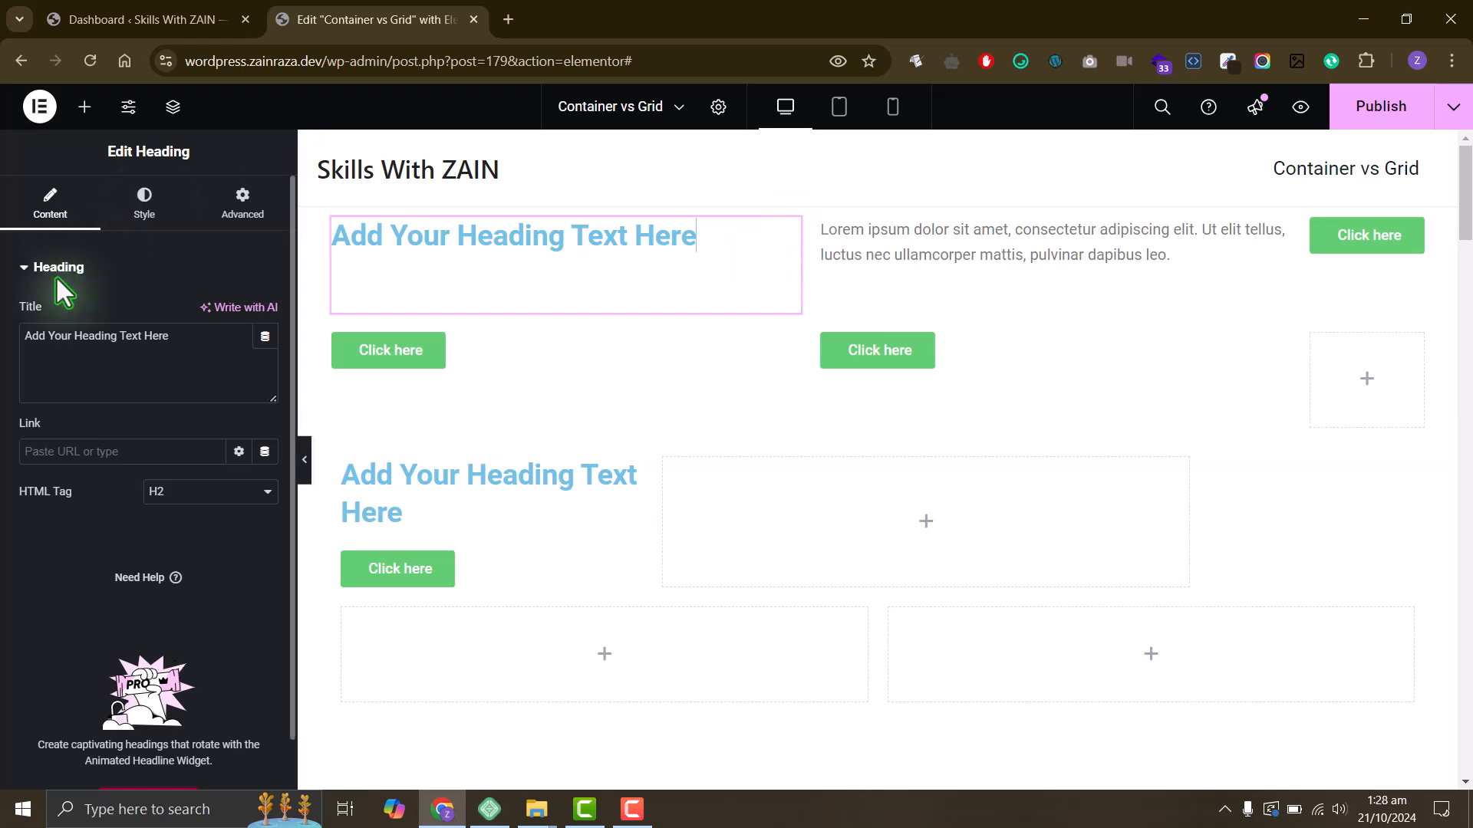
click(156, 226)
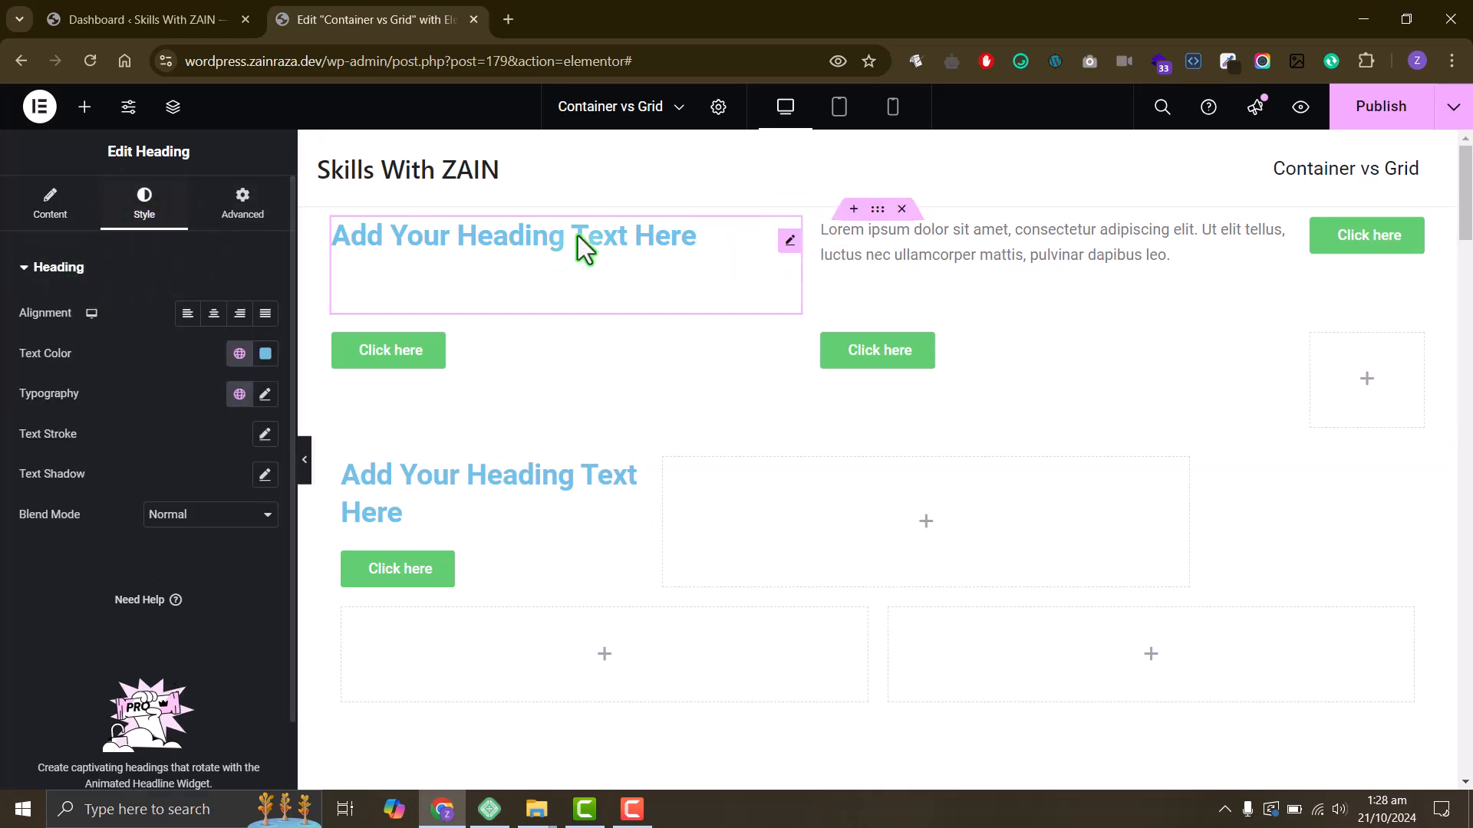
click(47, 211)
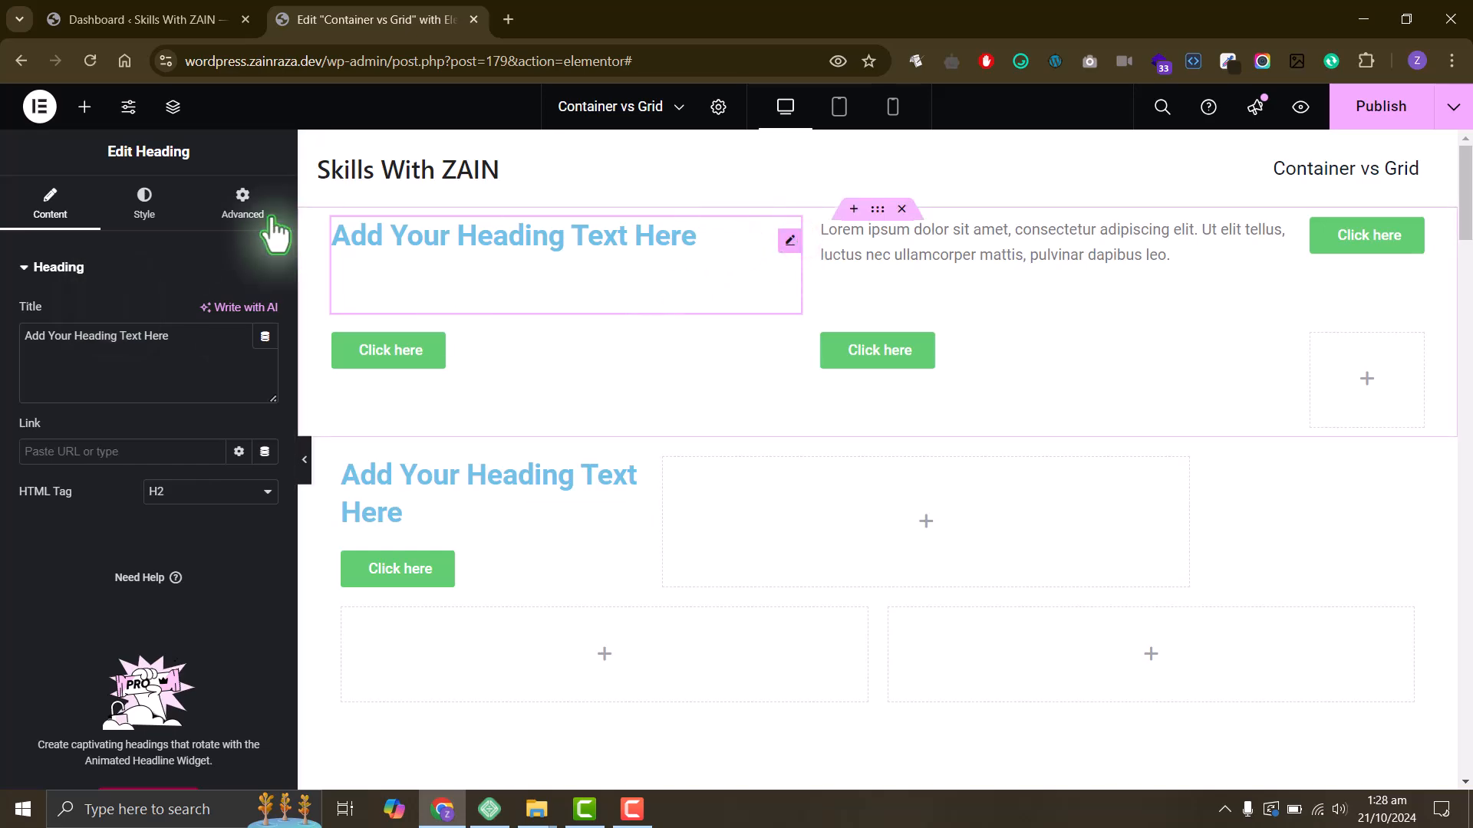
click(244, 208)
scroll(69, 556, down, 10)
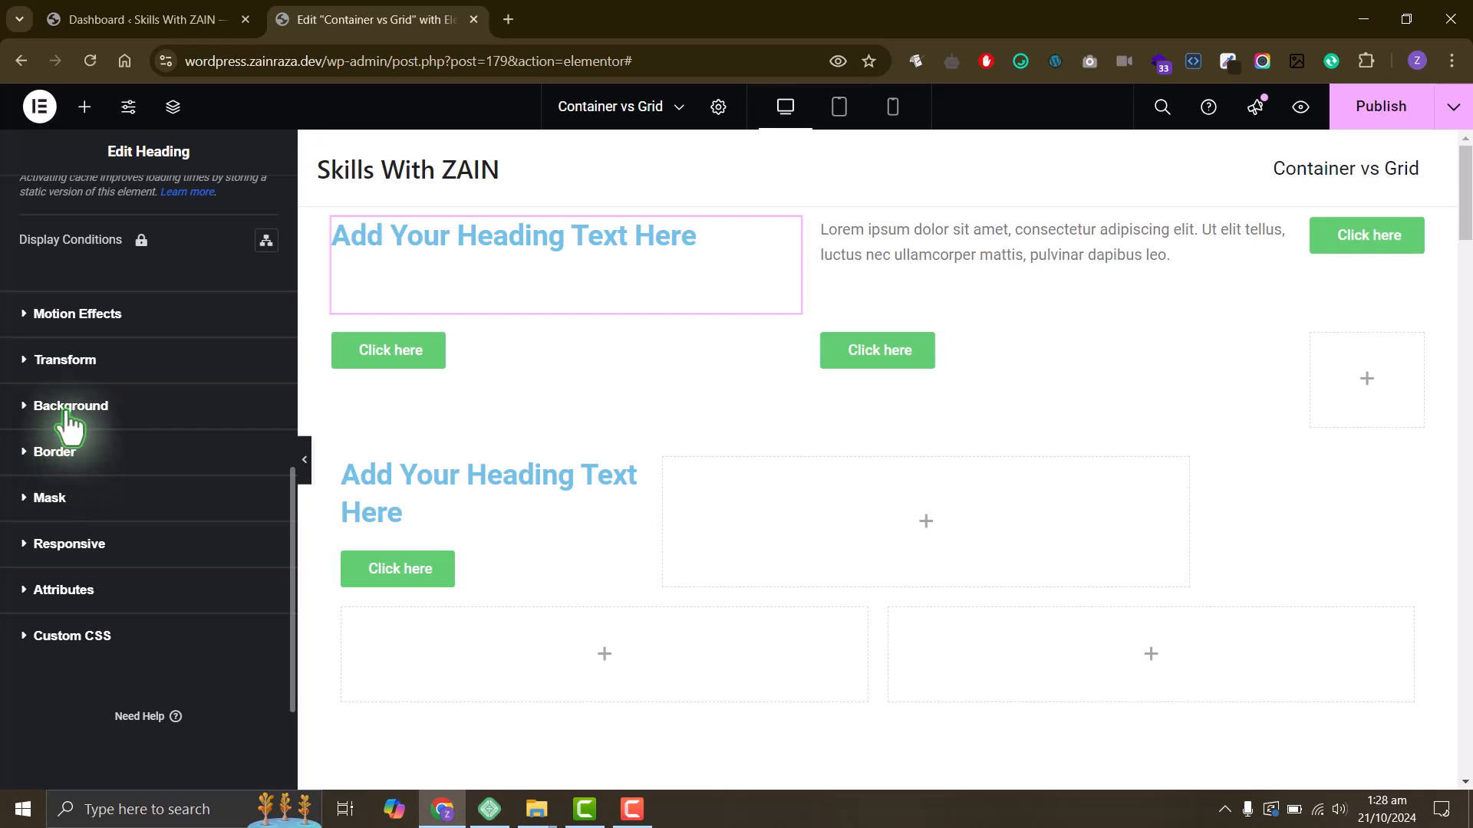
click(68, 406)
click(239, 491)
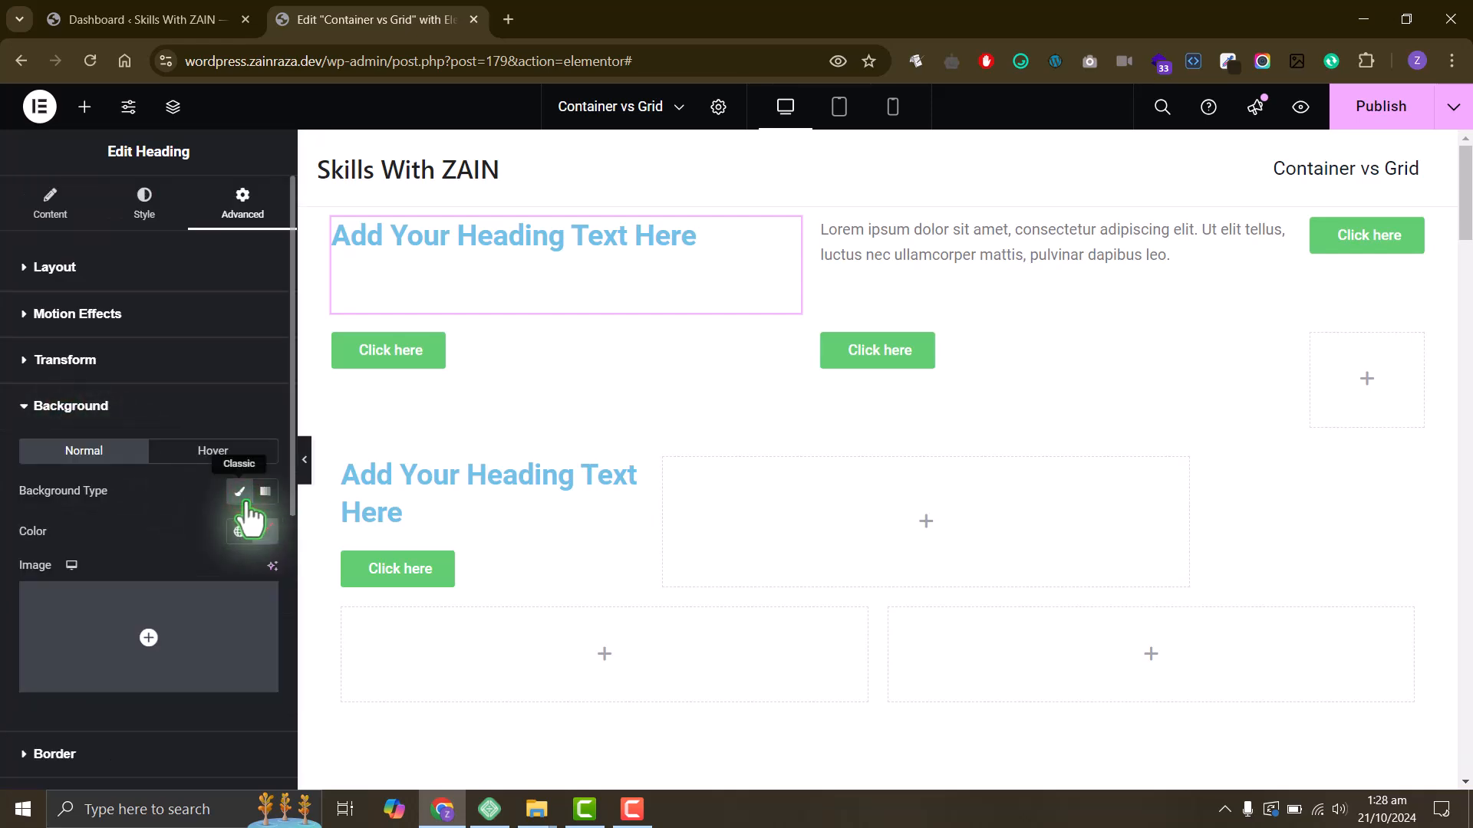
click(266, 531)
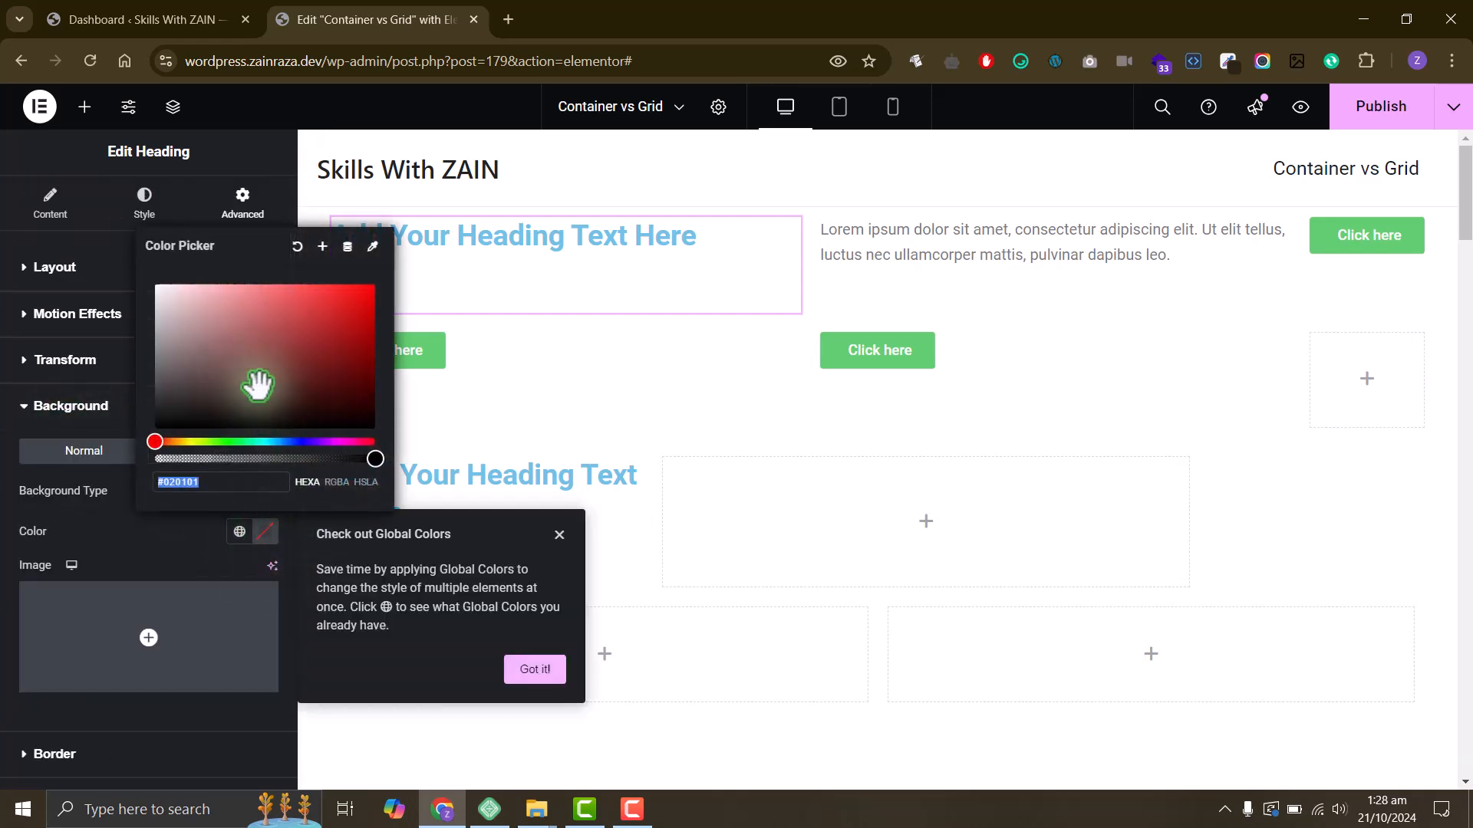
drag(256, 388, 242, 402)
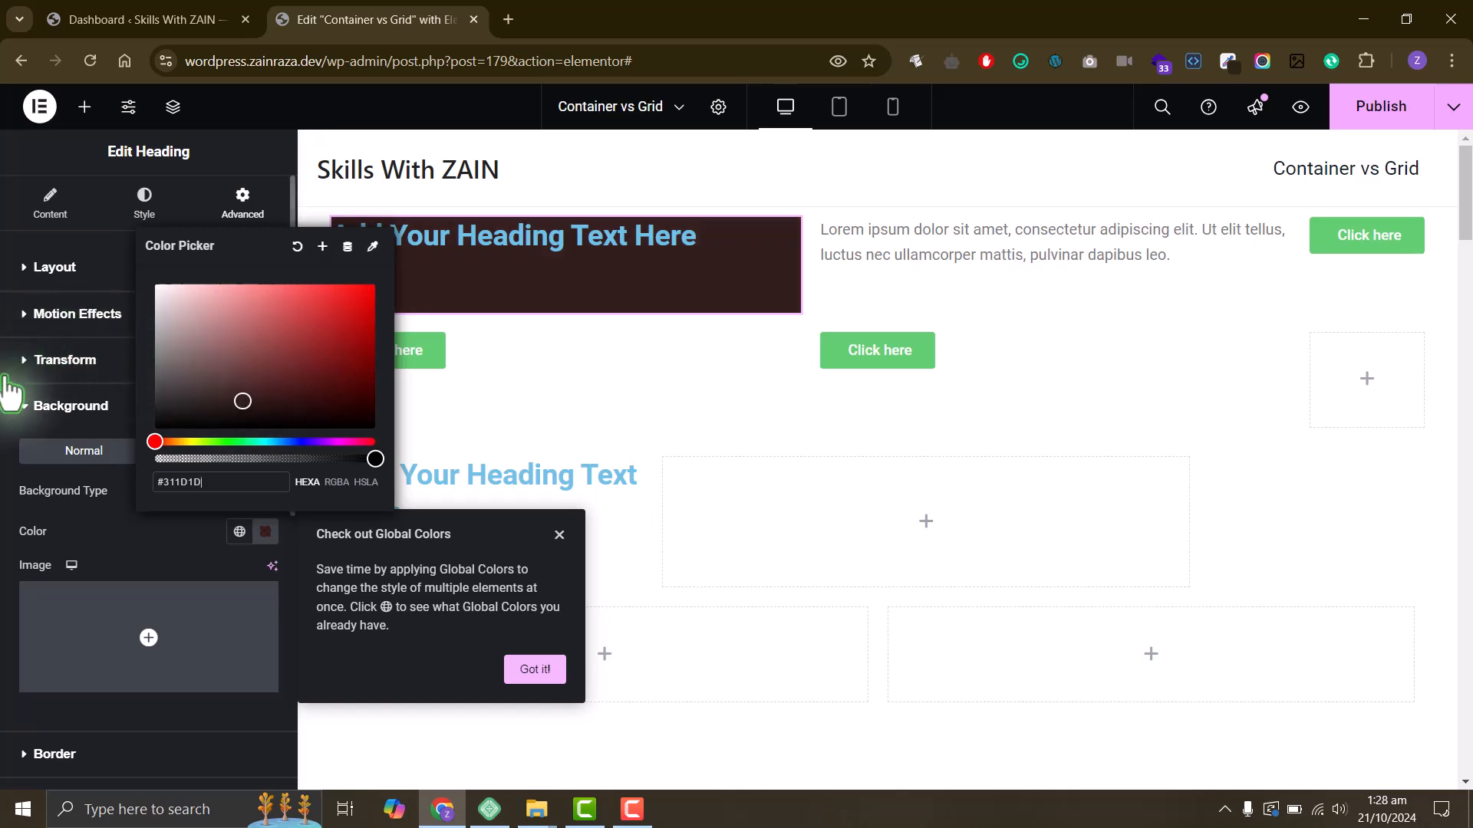
click(15, 361)
scroll(419, 261, down, 1)
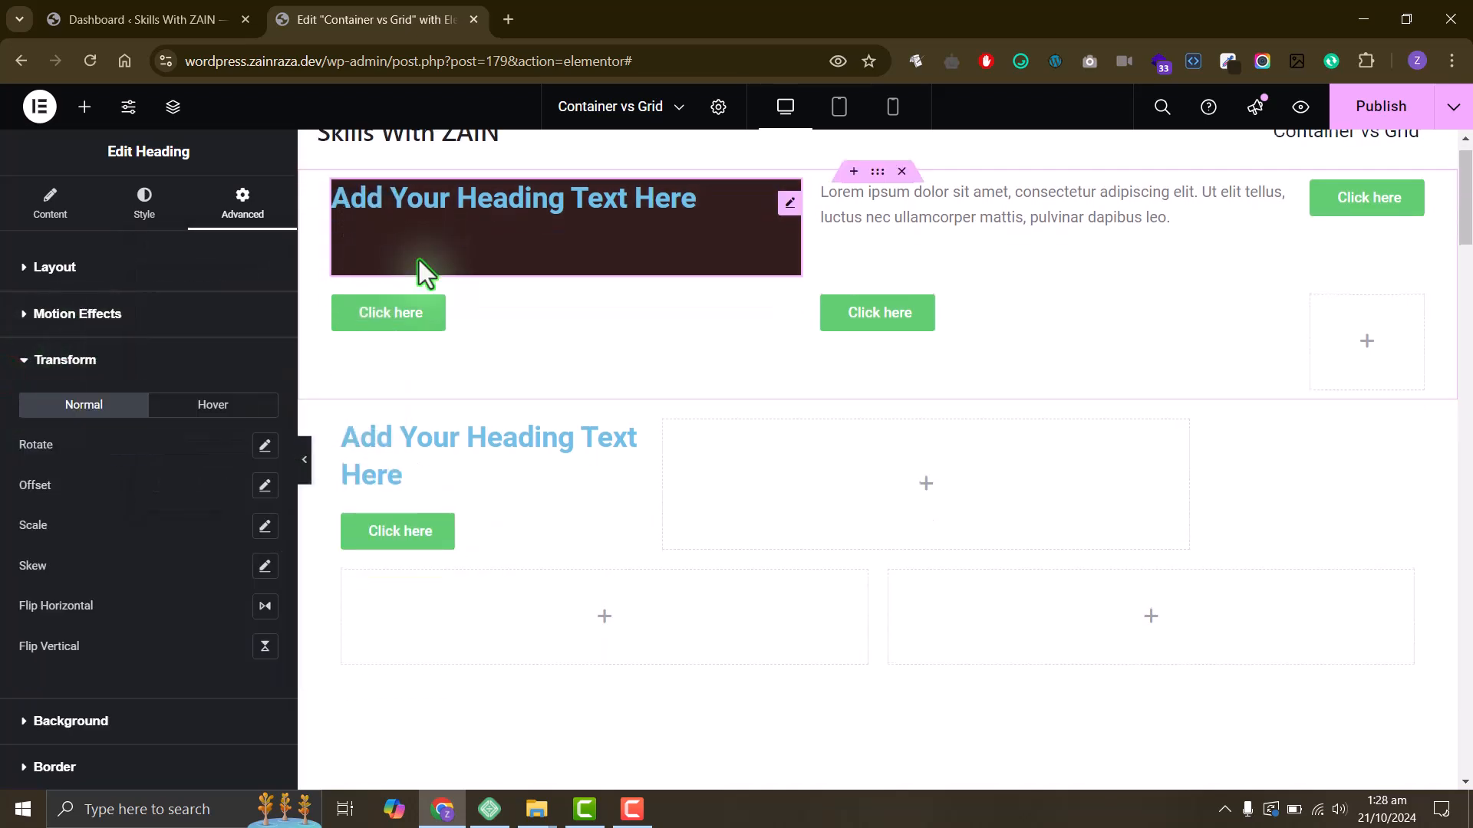
- Give the flexbox container holding the heading and button a classic solid black background
click(343, 431)
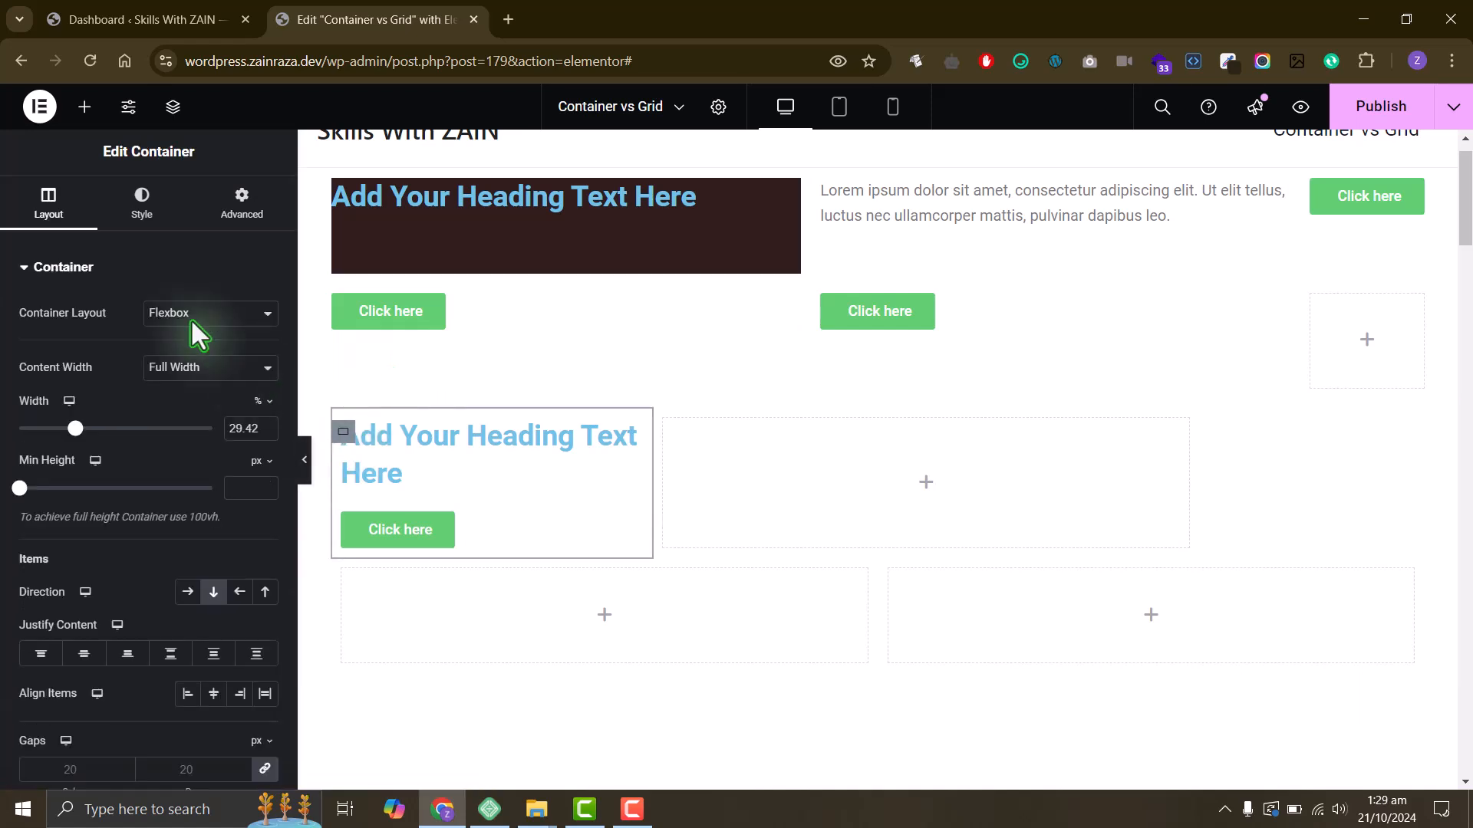
click(138, 203)
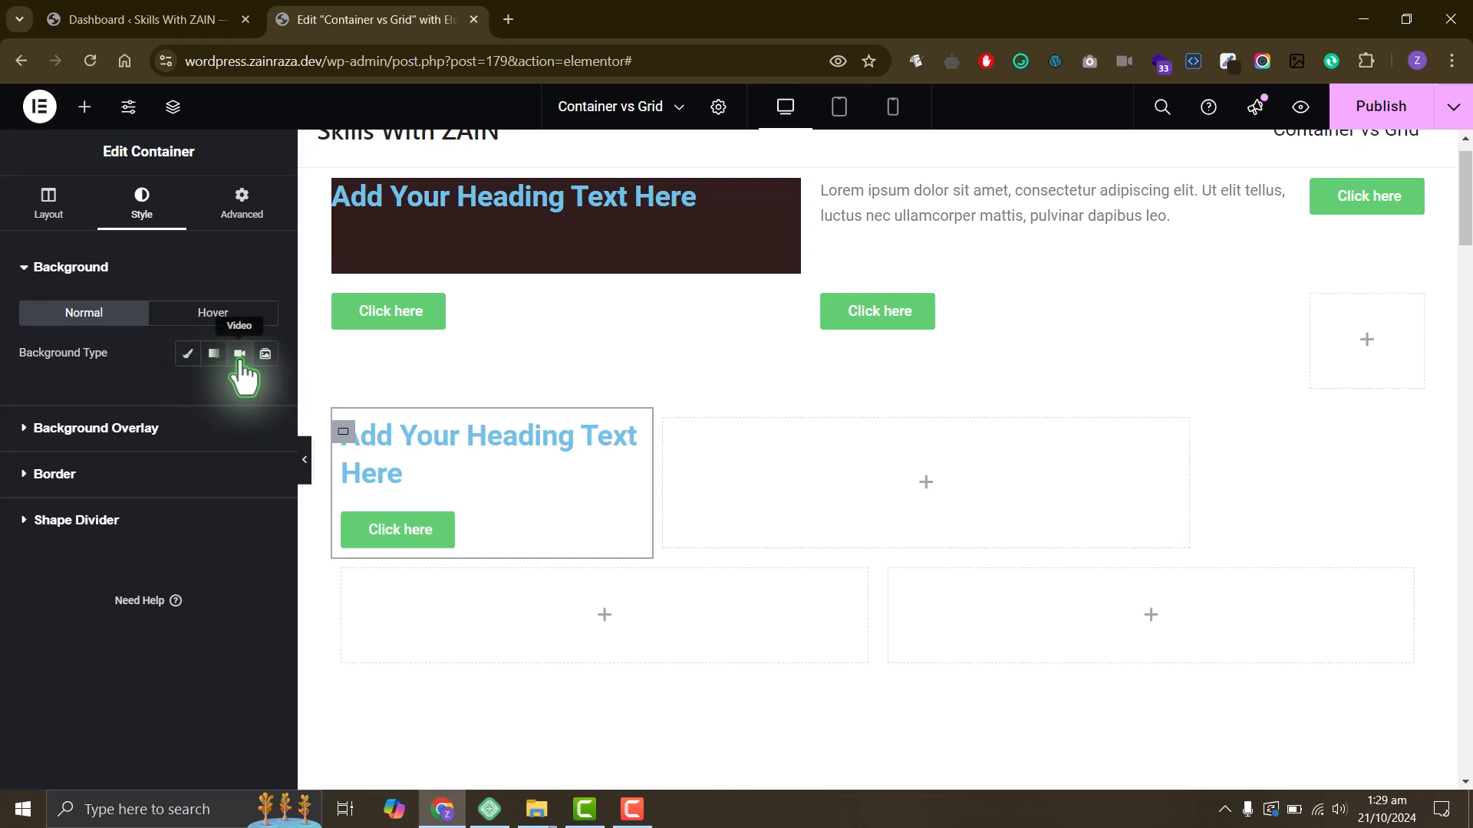
click(187, 355)
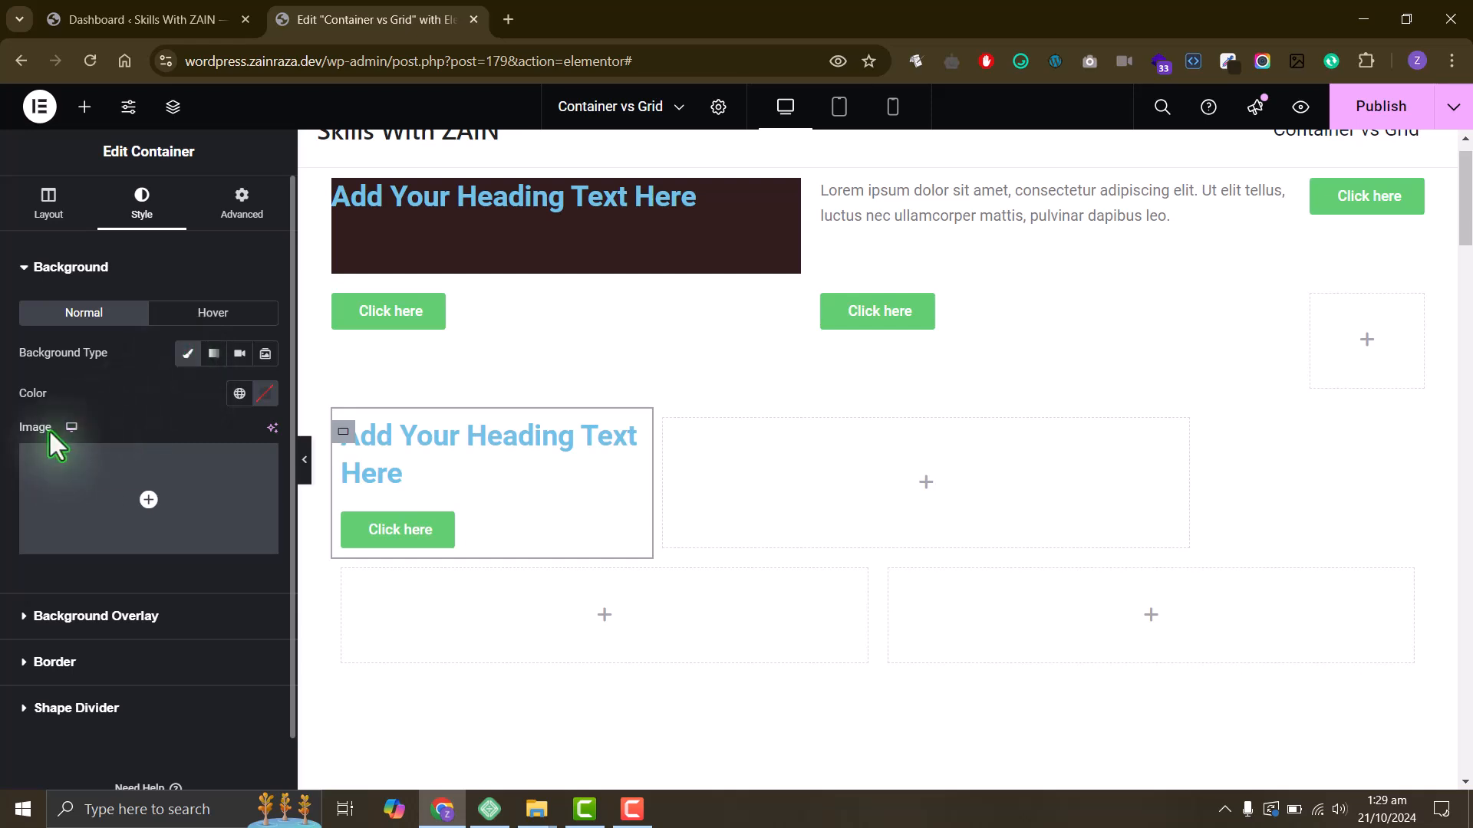
click(264, 395)
click(237, 613)
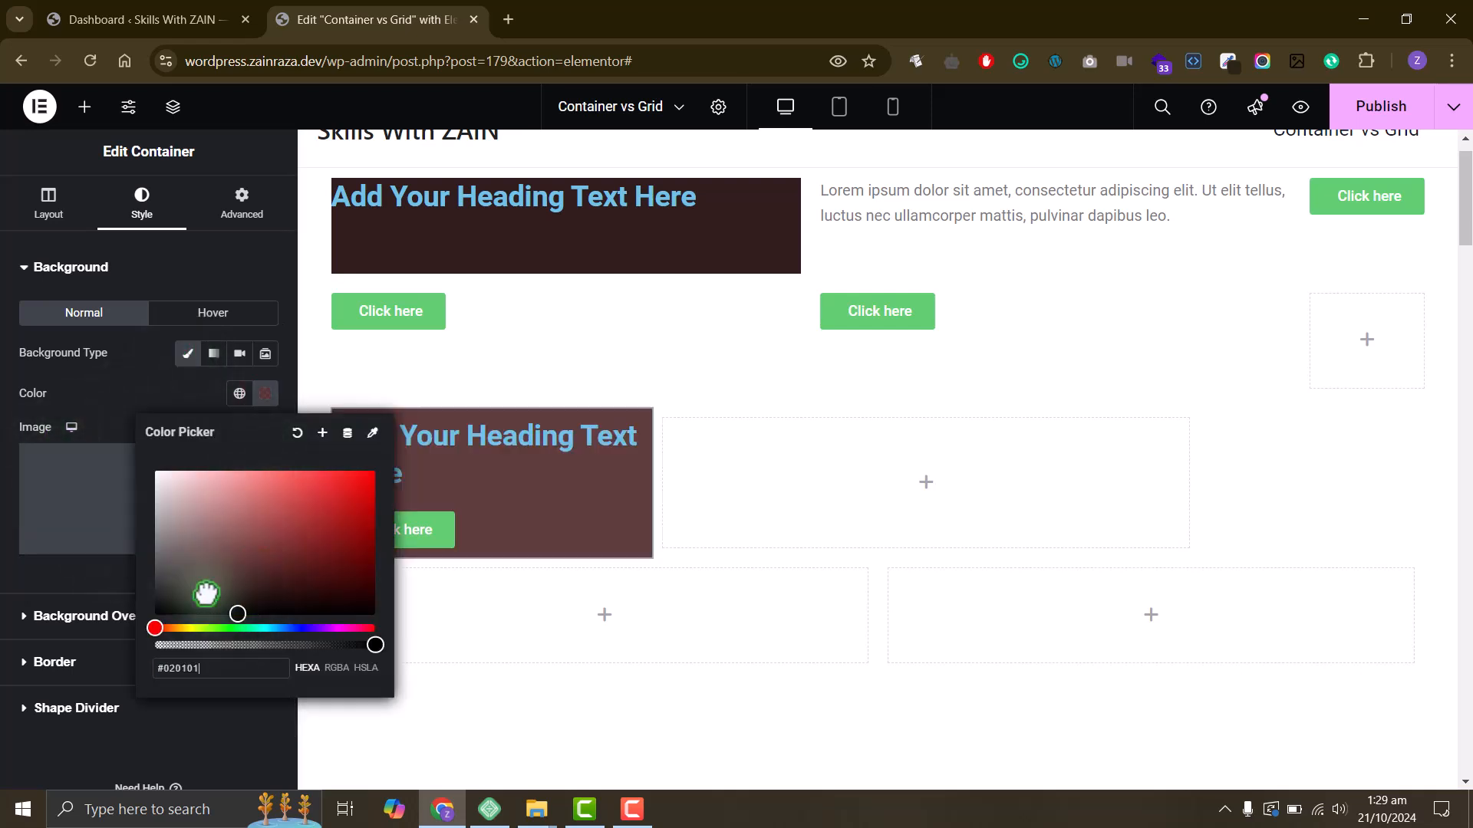
click(11, 495)
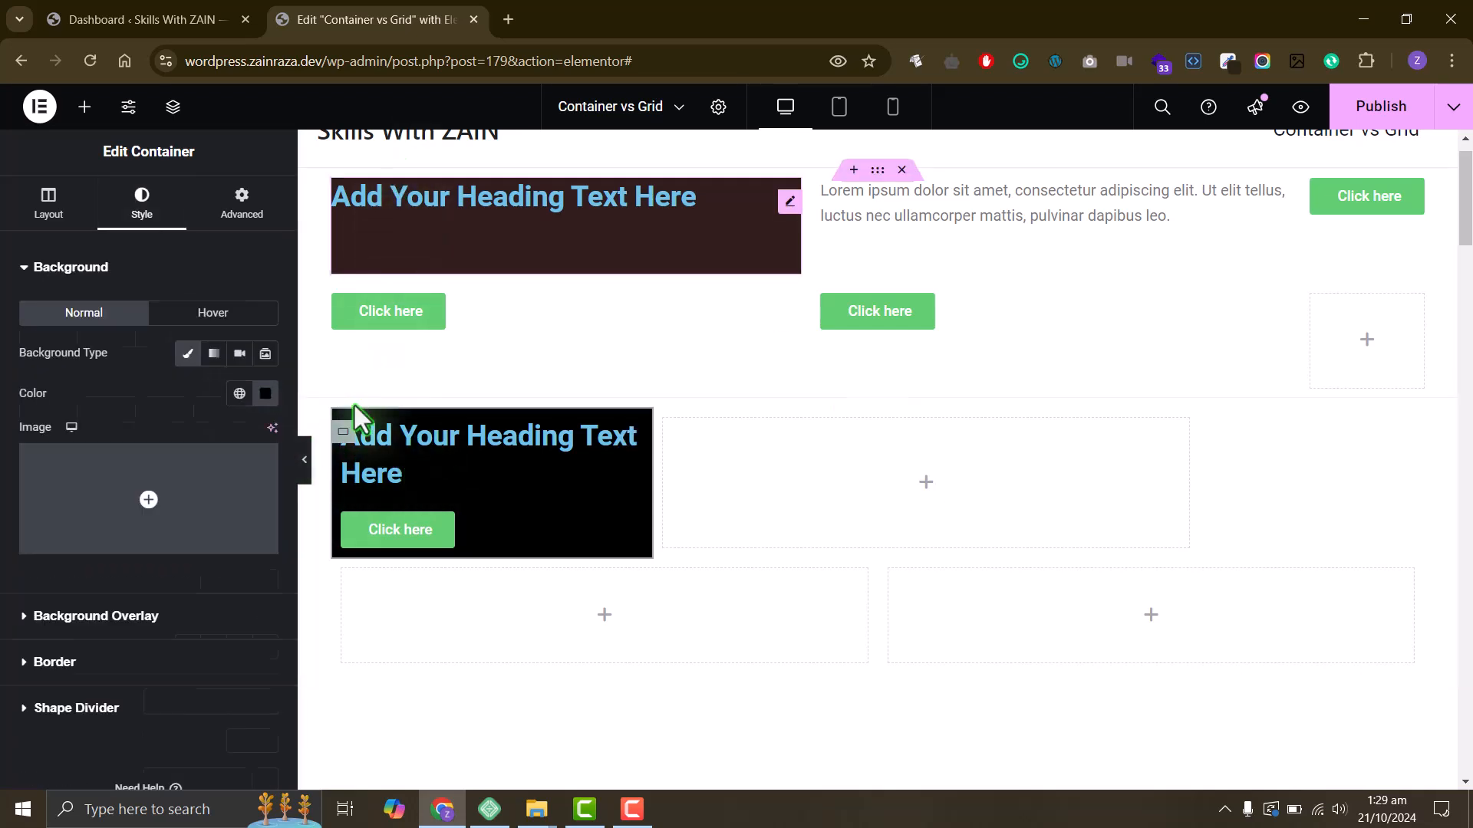
- Set the black flexbox container's padding to 20 px on all sides
click(360, 436)
click(344, 431)
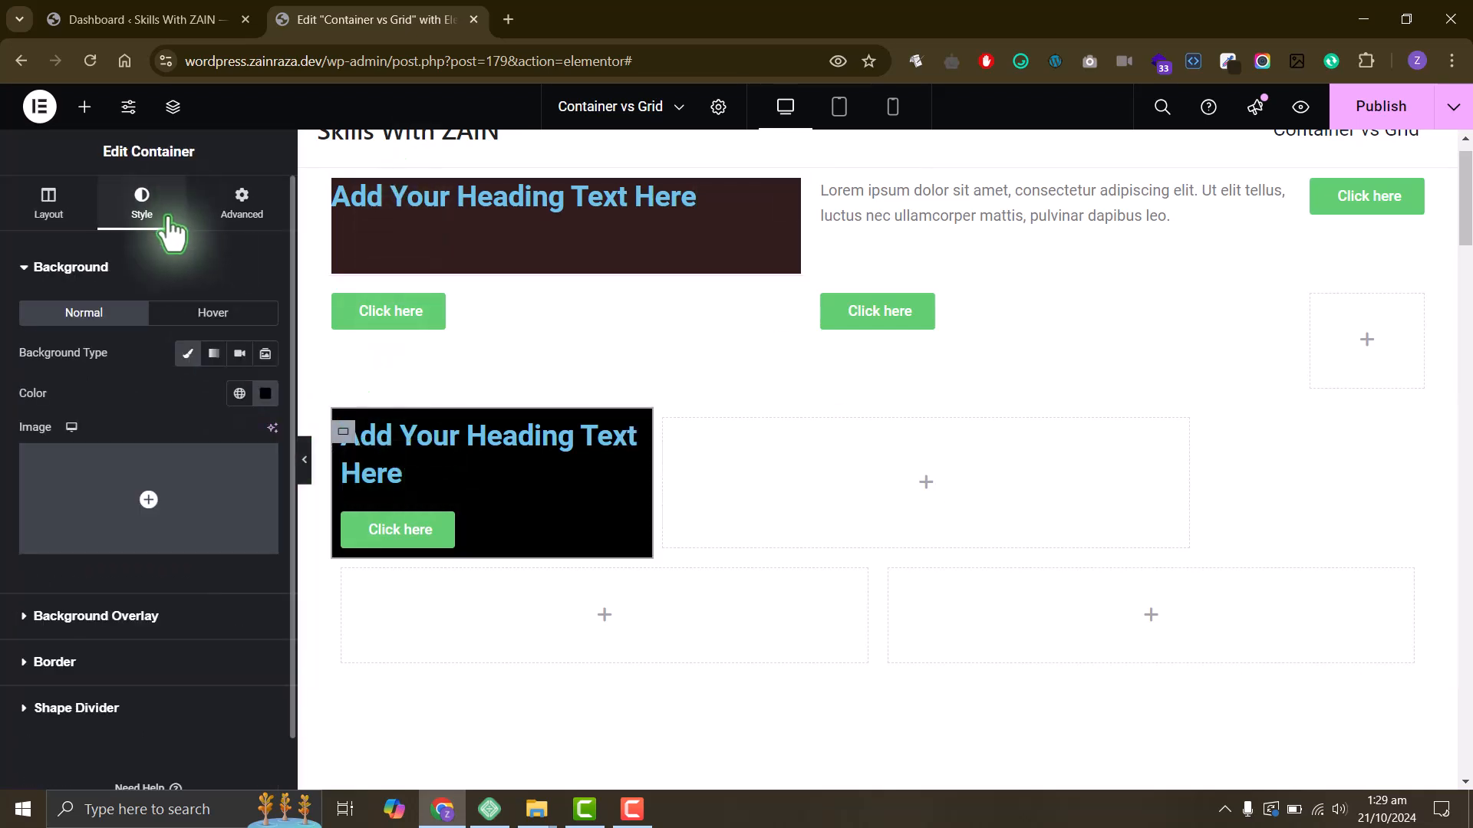
click(226, 204)
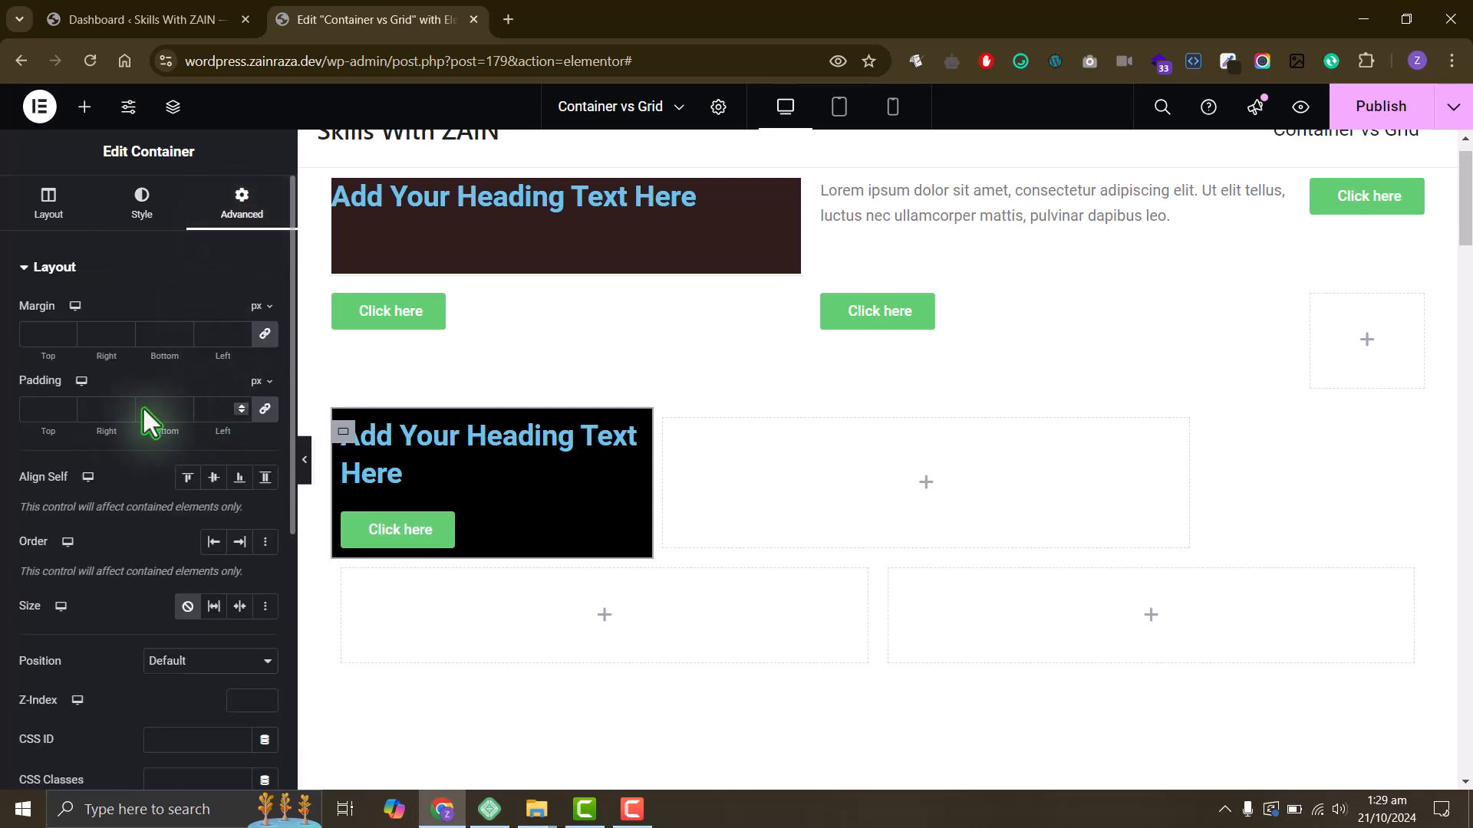
click(47, 405)
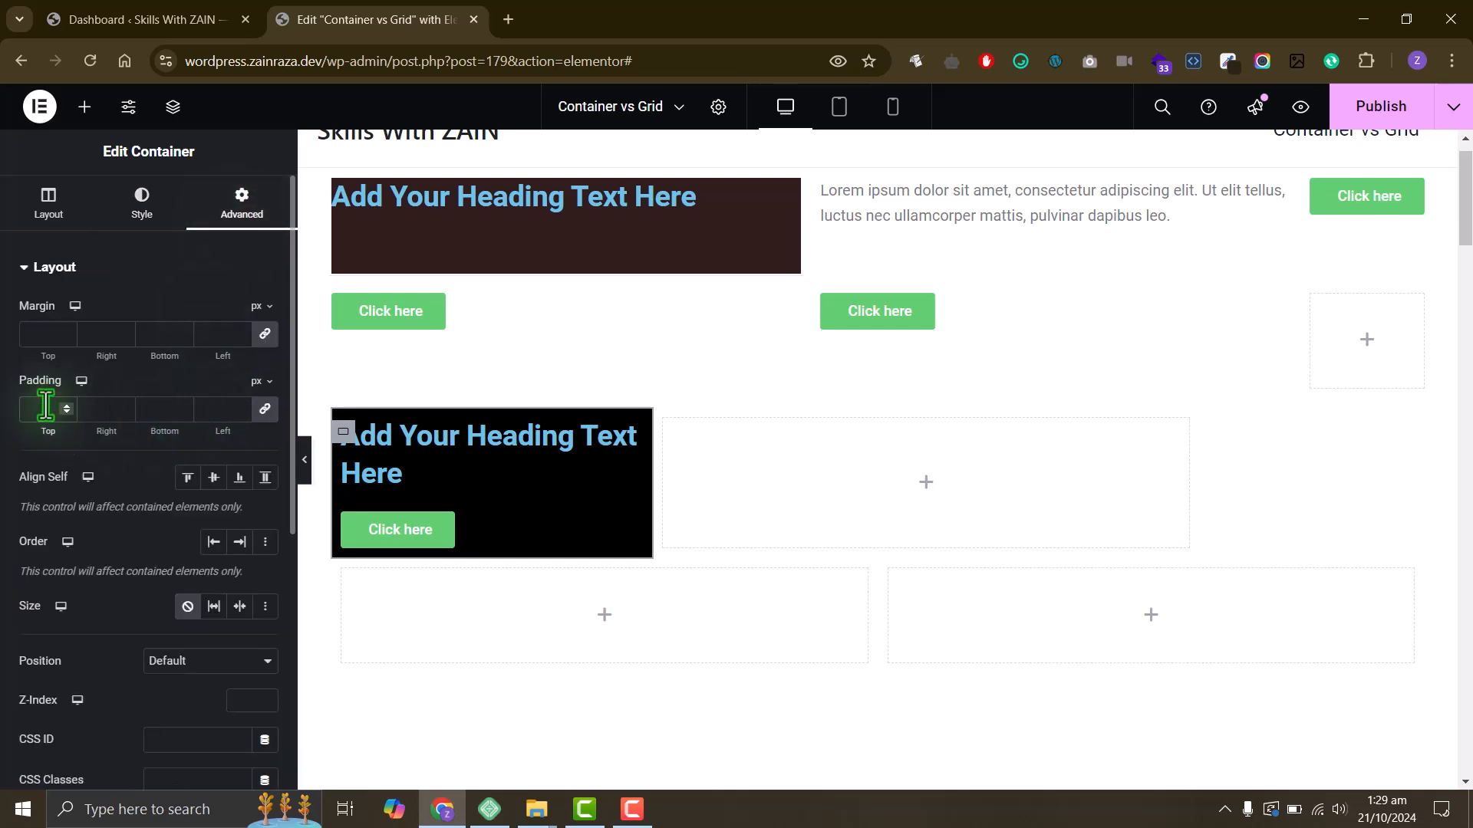
text(20)
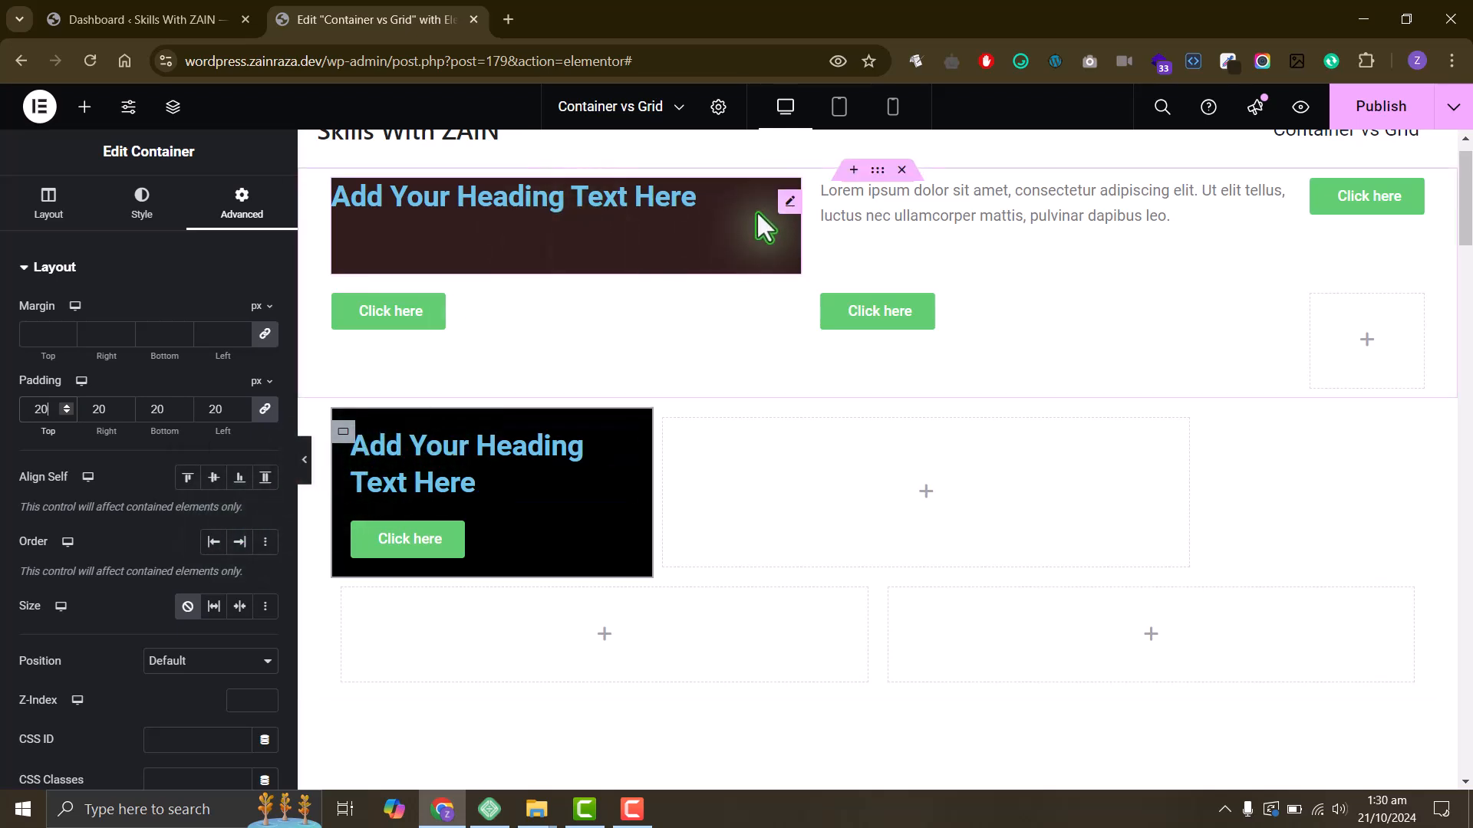
- Set the padding of the dark brown heading in the upper grid to 20 px on all sides
click(786, 203)
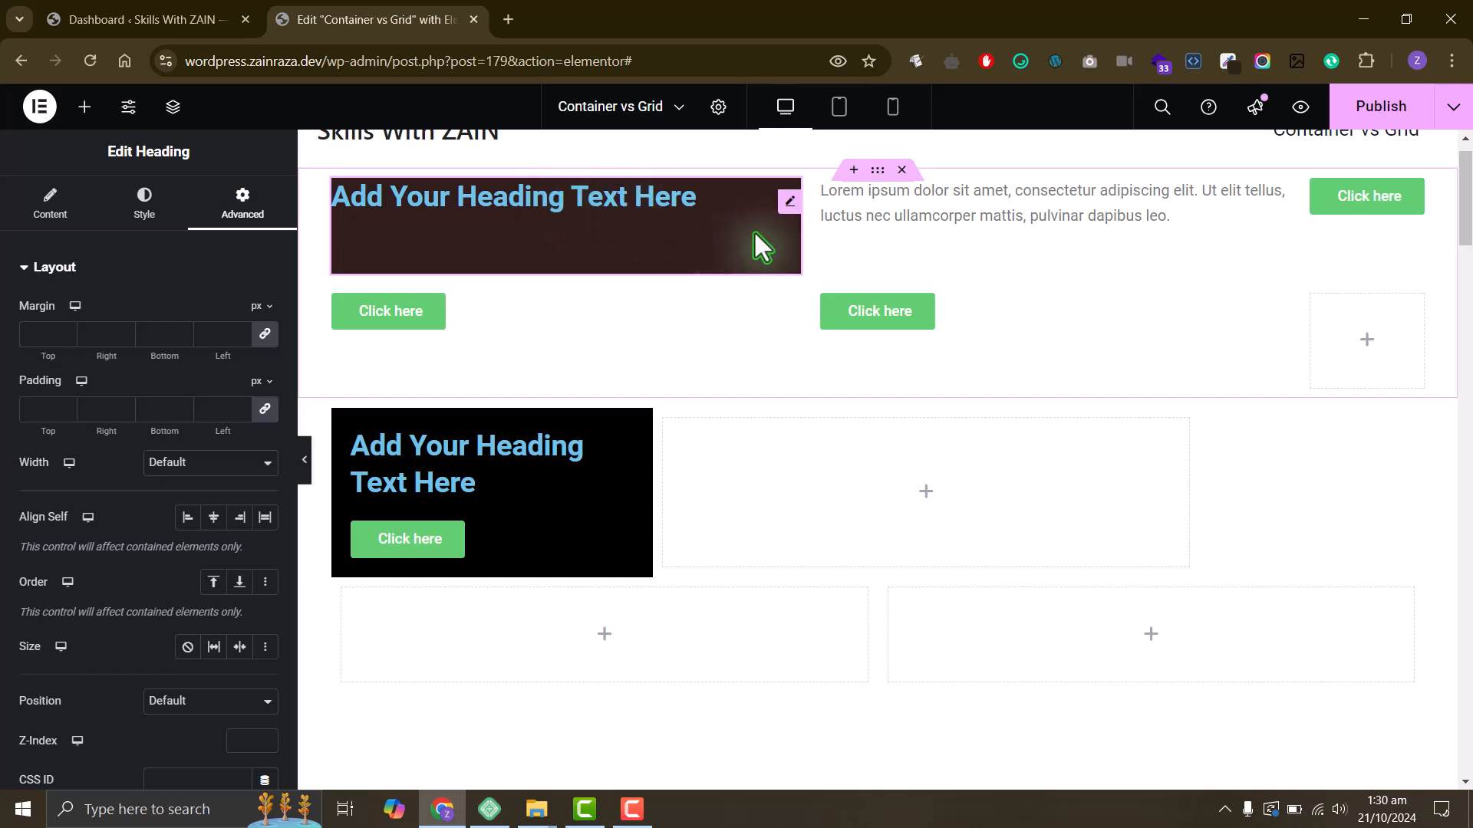
click(156, 409)
text(20)
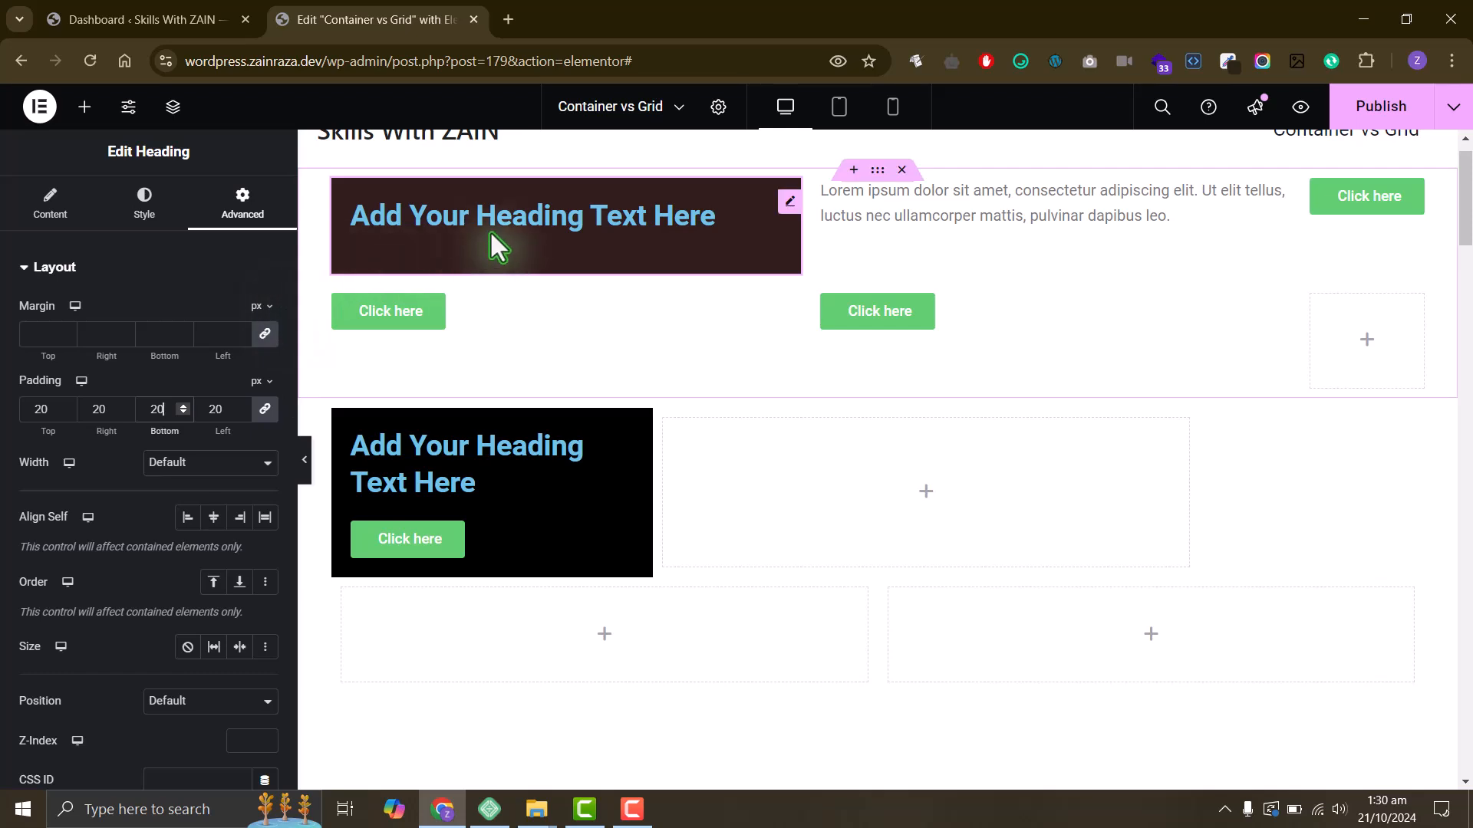
- Set the padding of the button directly below the upper grid's heading to 20 px on all sides
click(388, 302)
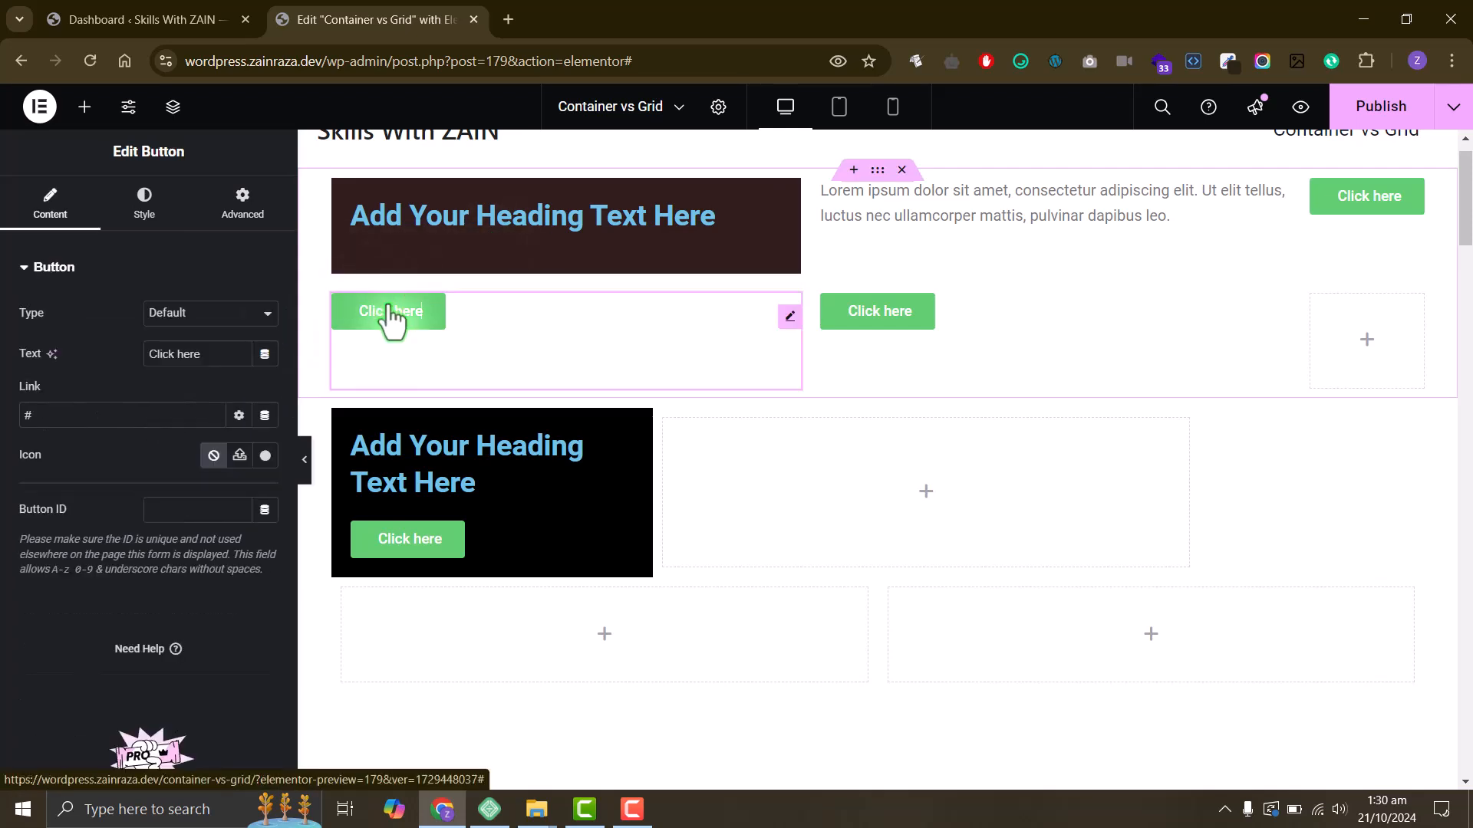
click(239, 202)
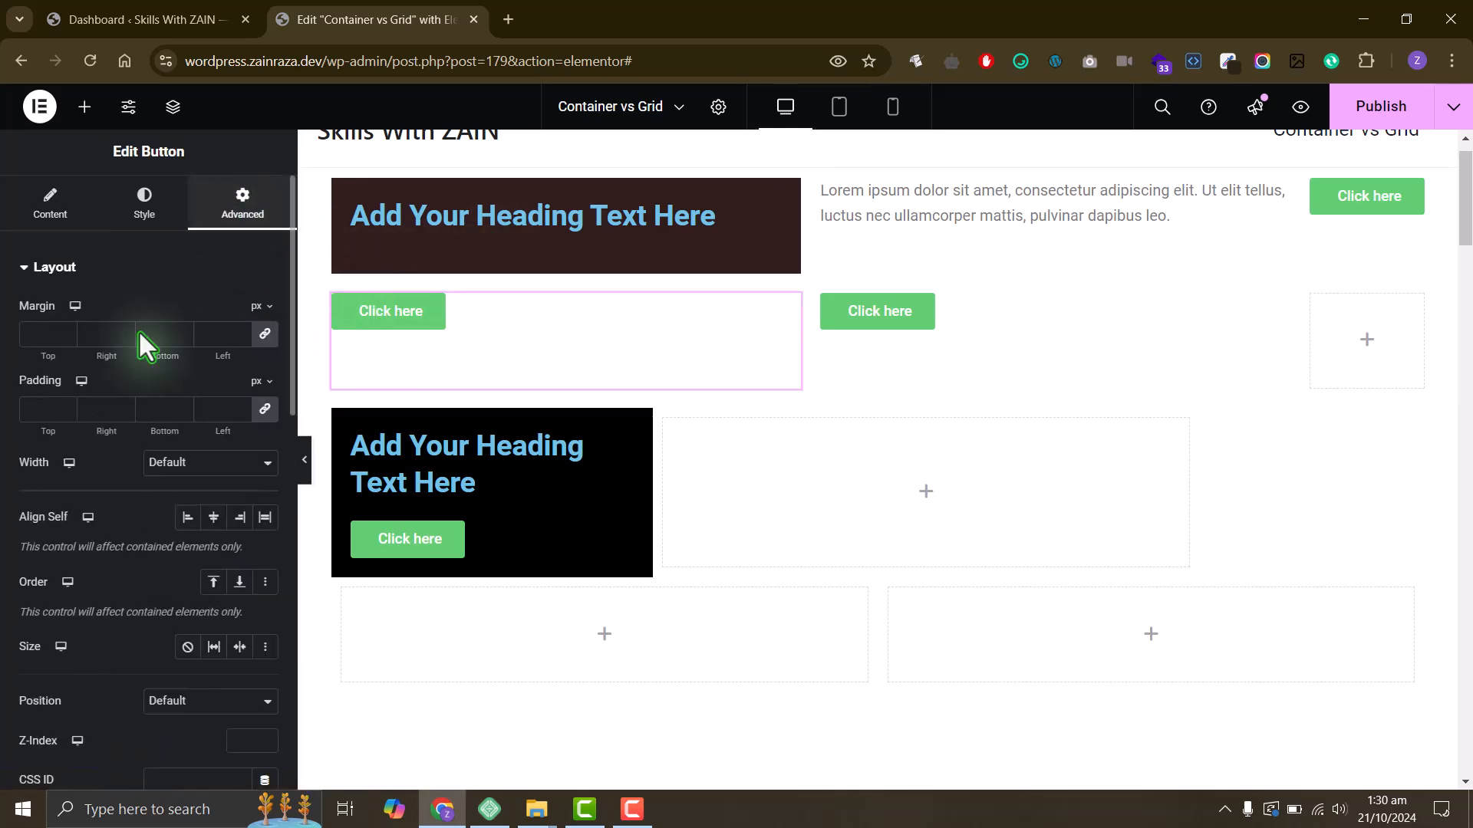
click(46, 404)
text(20)
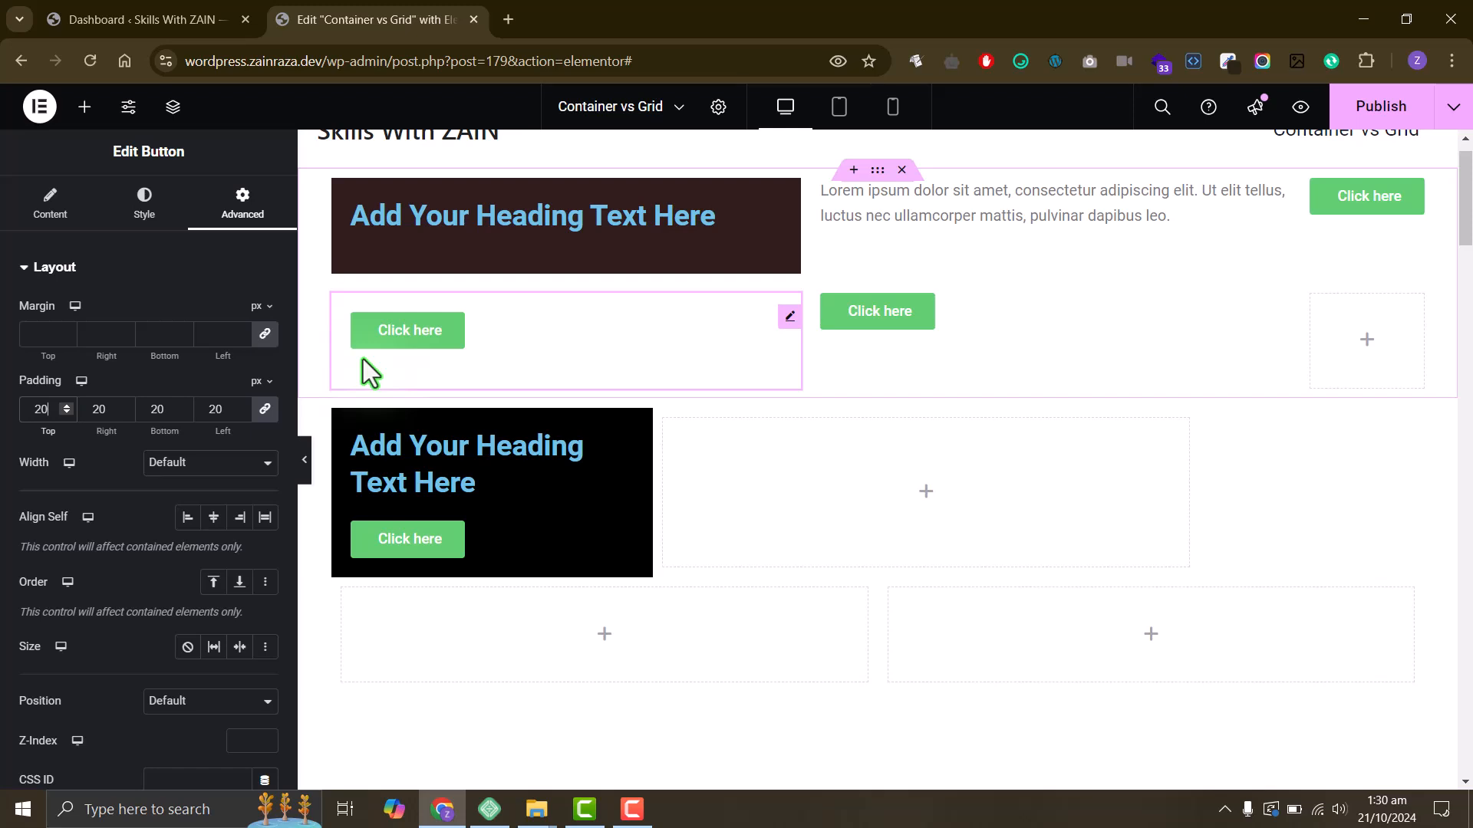
- Align the items of the black flexbox container holding the heading and button to the center
click(341, 437)
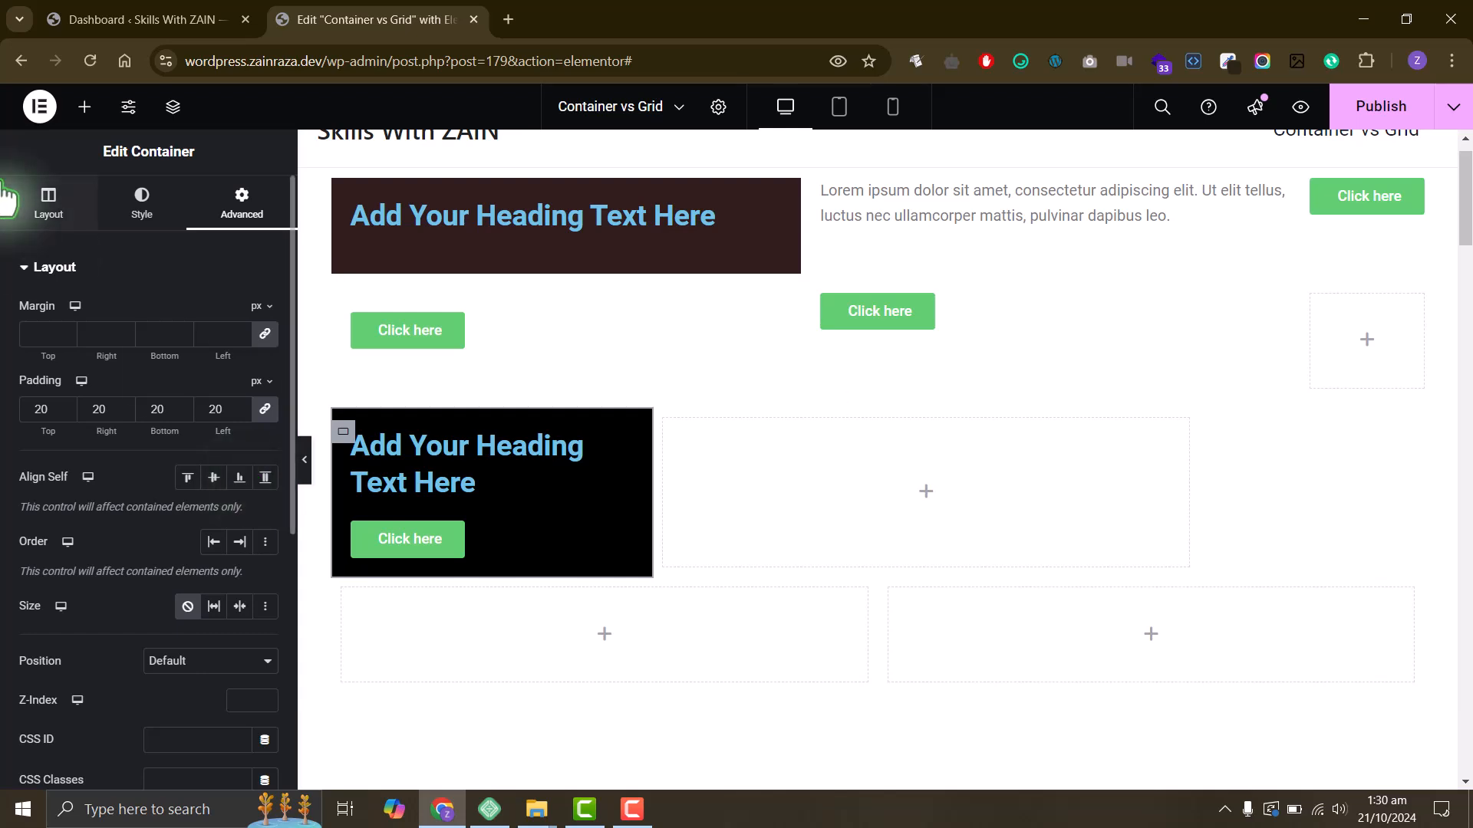
click(45, 201)
scroll(71, 620, down, 1)
scroll(71, 620, down, 1)
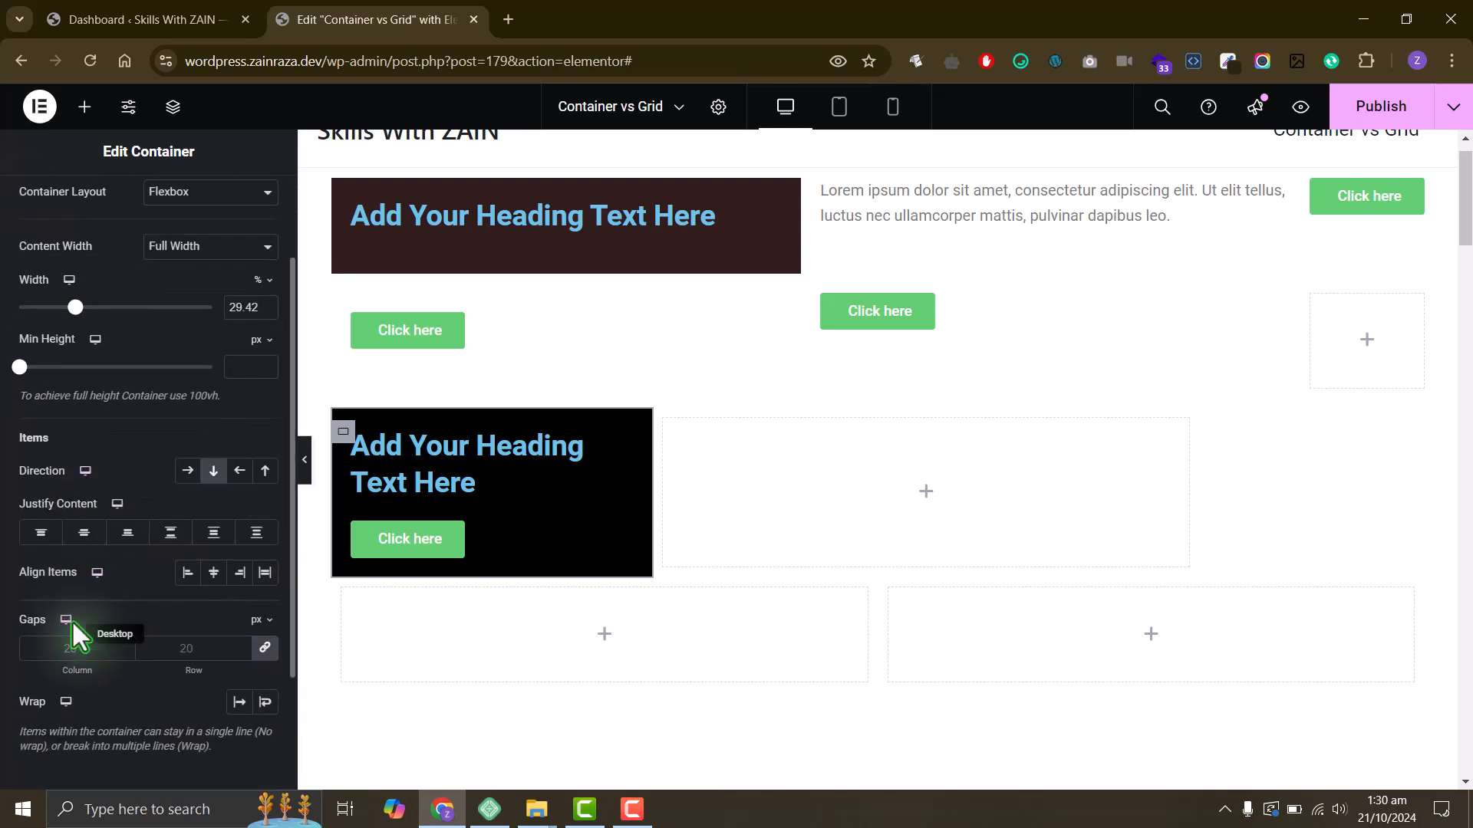
click(207, 583)
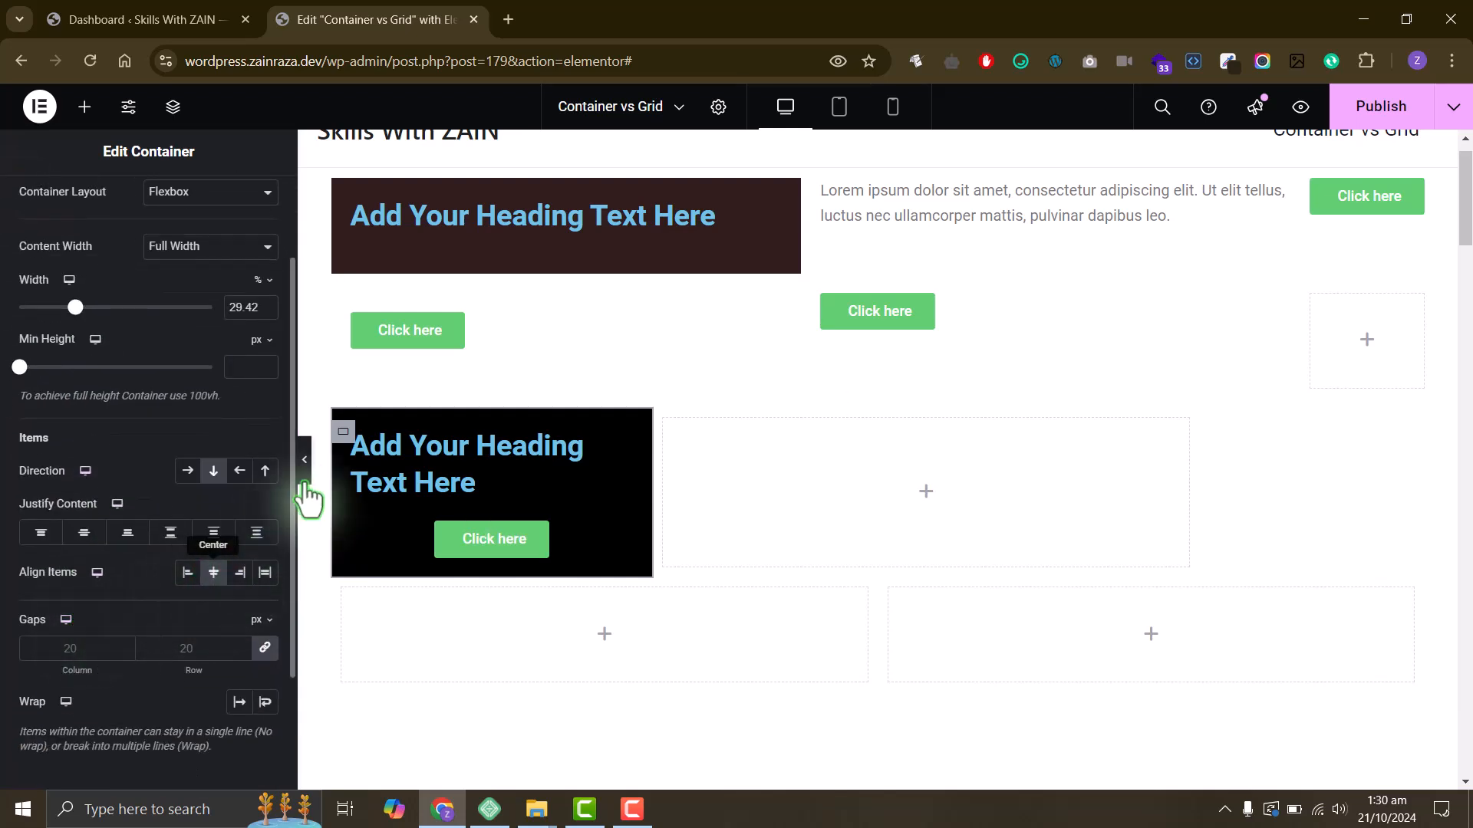
- Duplicate the black flexbox container and align the copy's items to the end
right_click(345, 445)
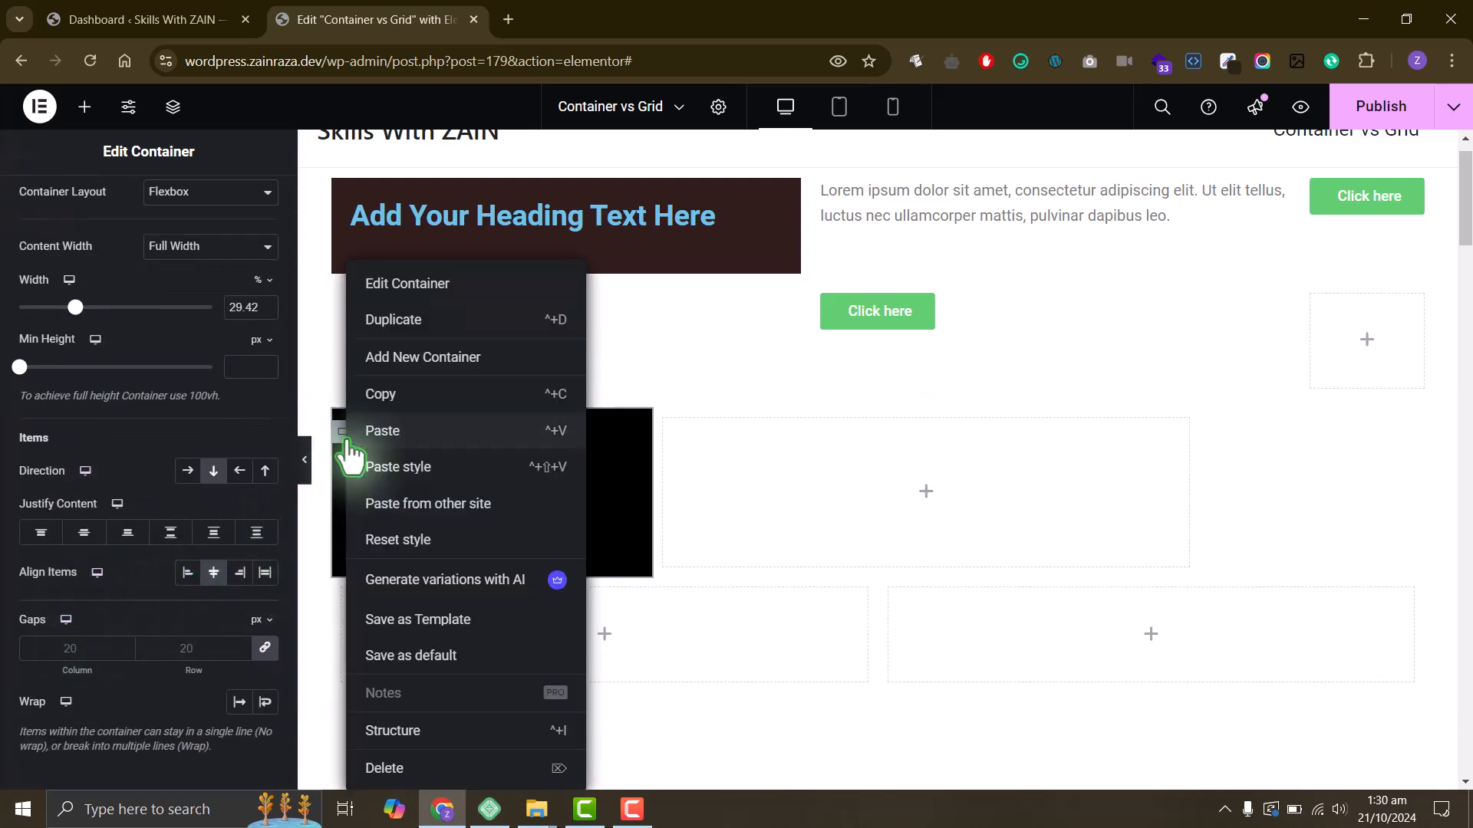
click(382, 336)
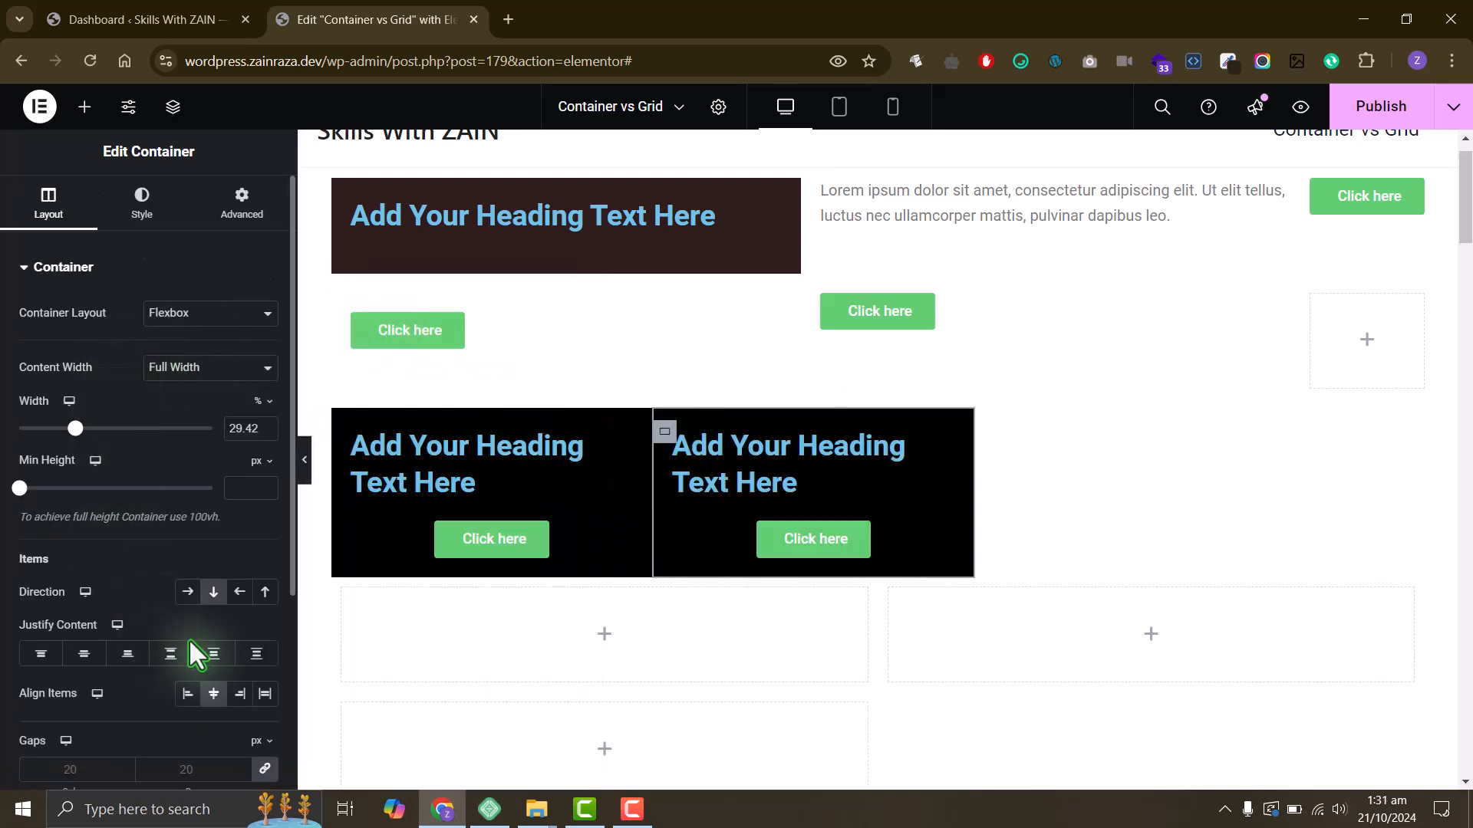
click(239, 694)
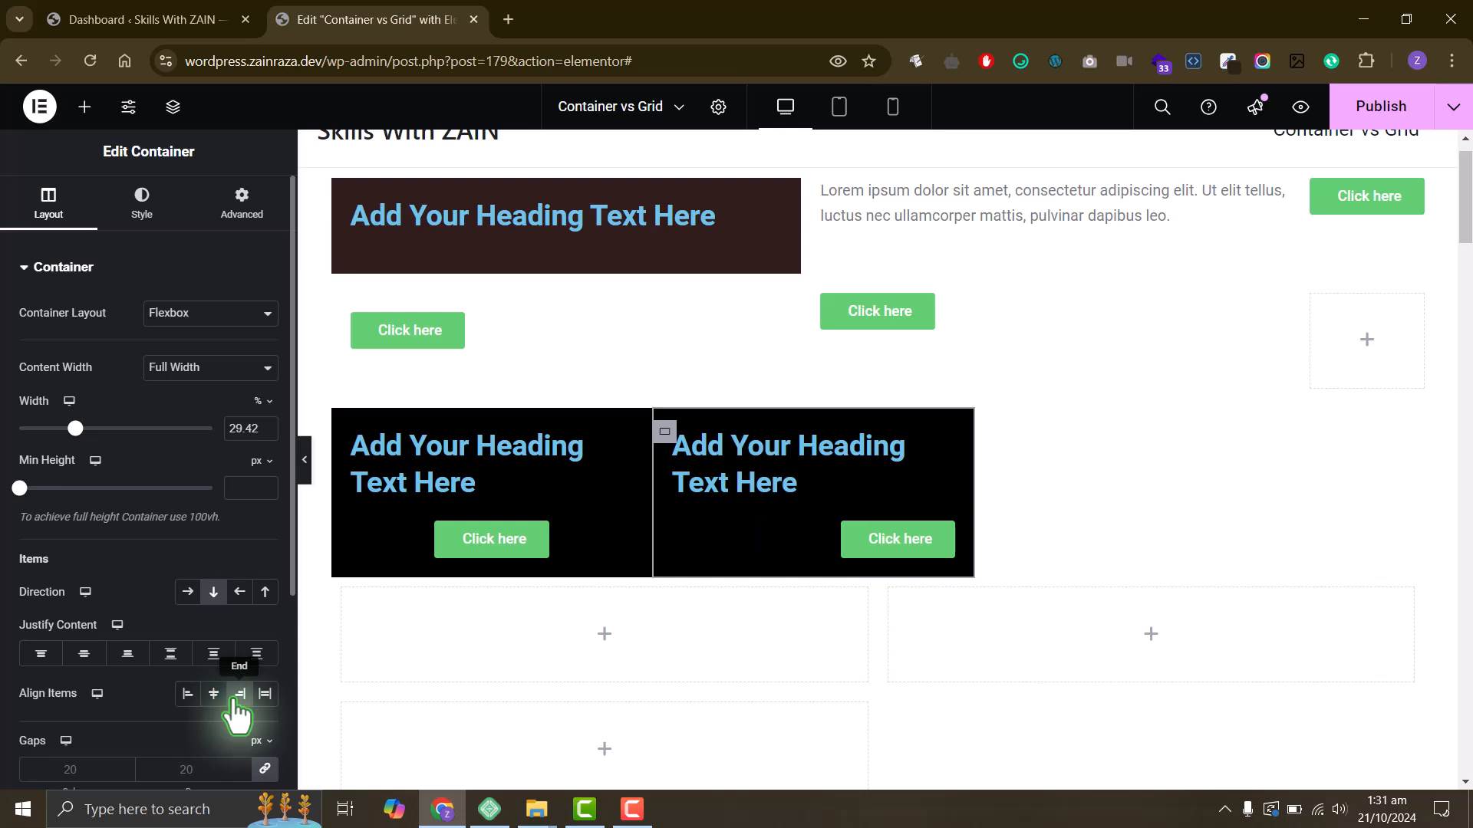
scroll(549, 277, up, 1)
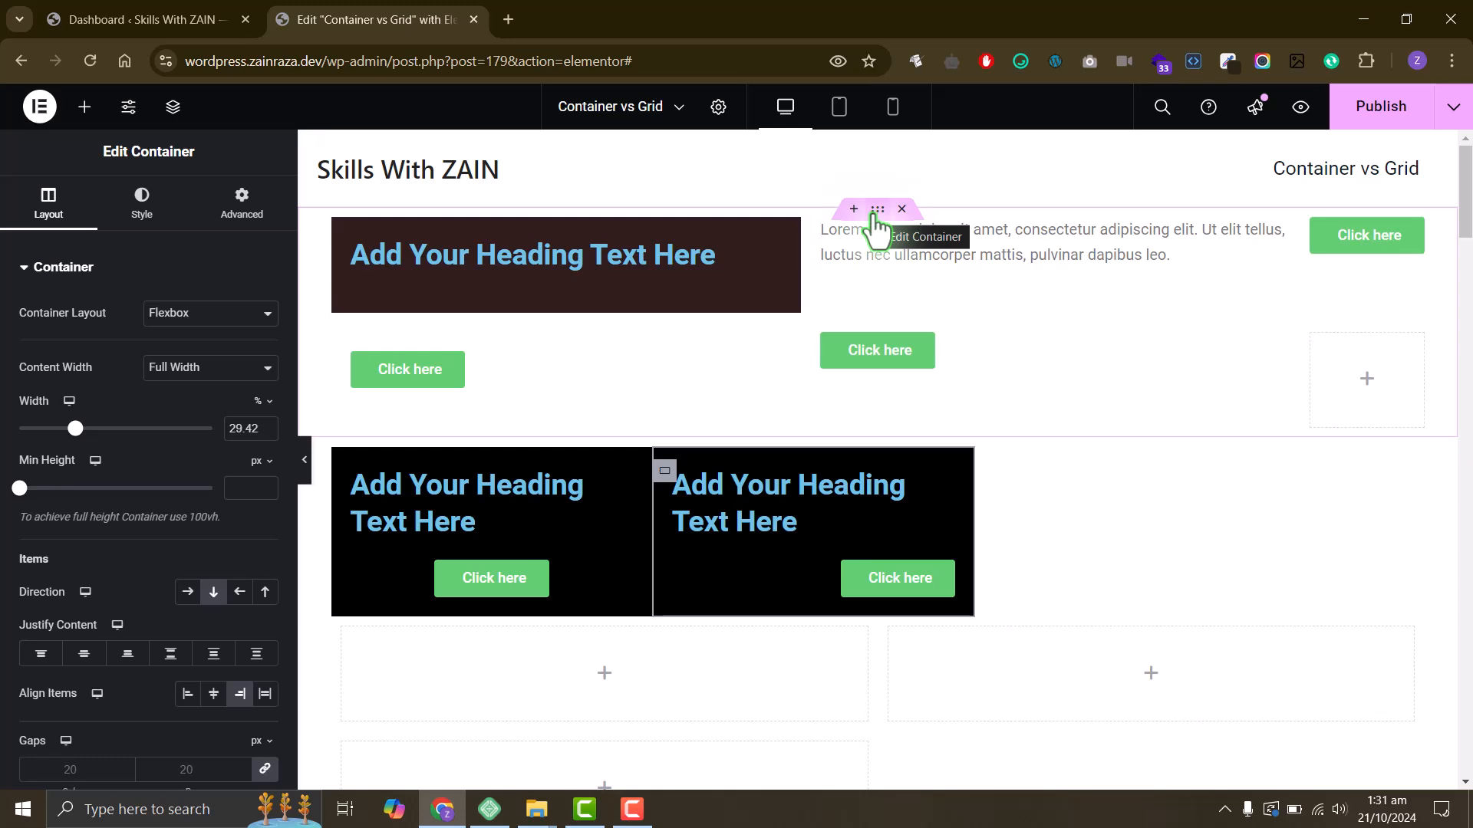
- Center the upper grid's items in their cells with both Align Items and Justify Items
click(876, 210)
scroll(173, 534, down, 5)
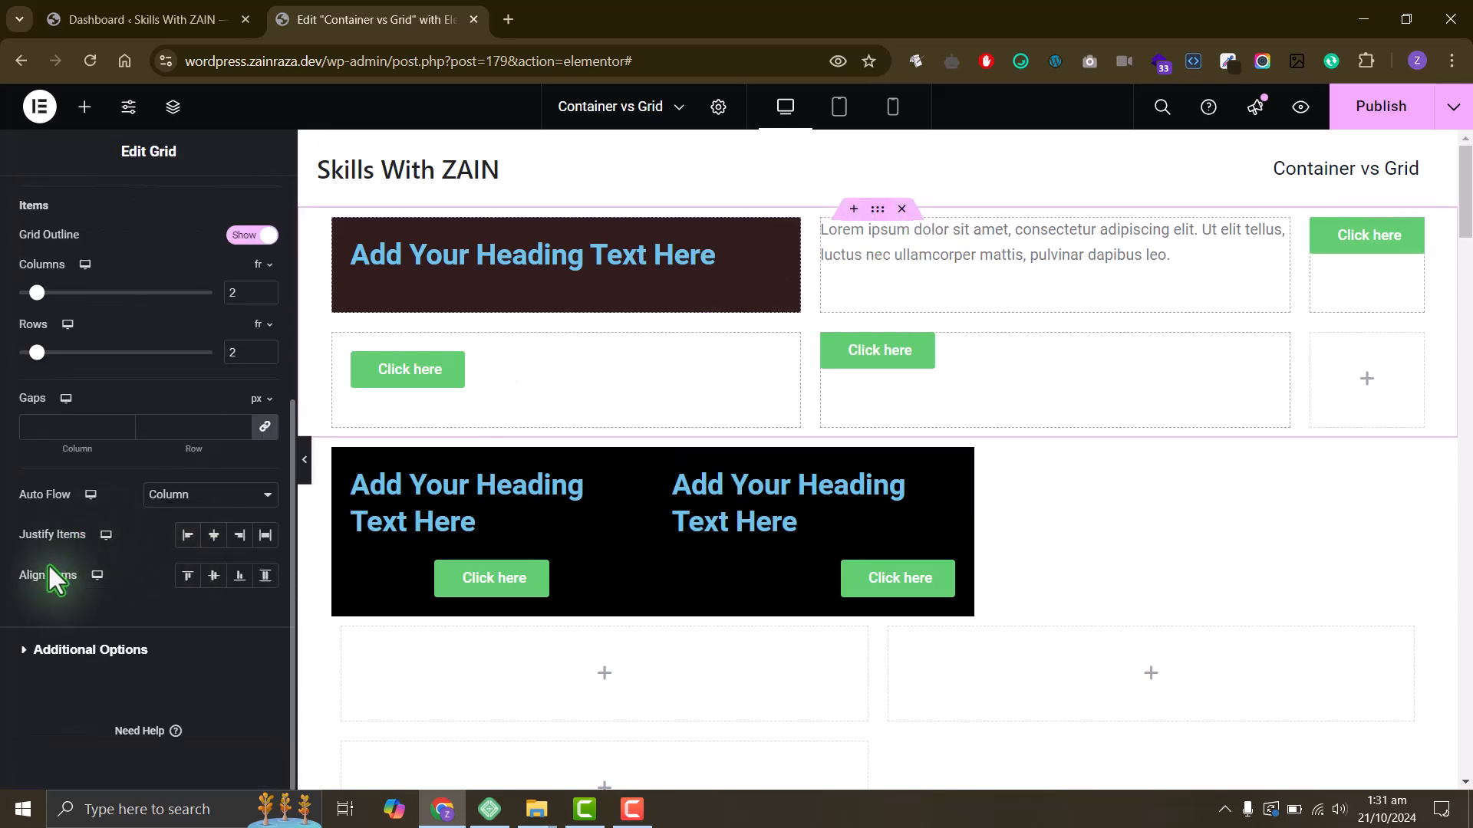
click(212, 576)
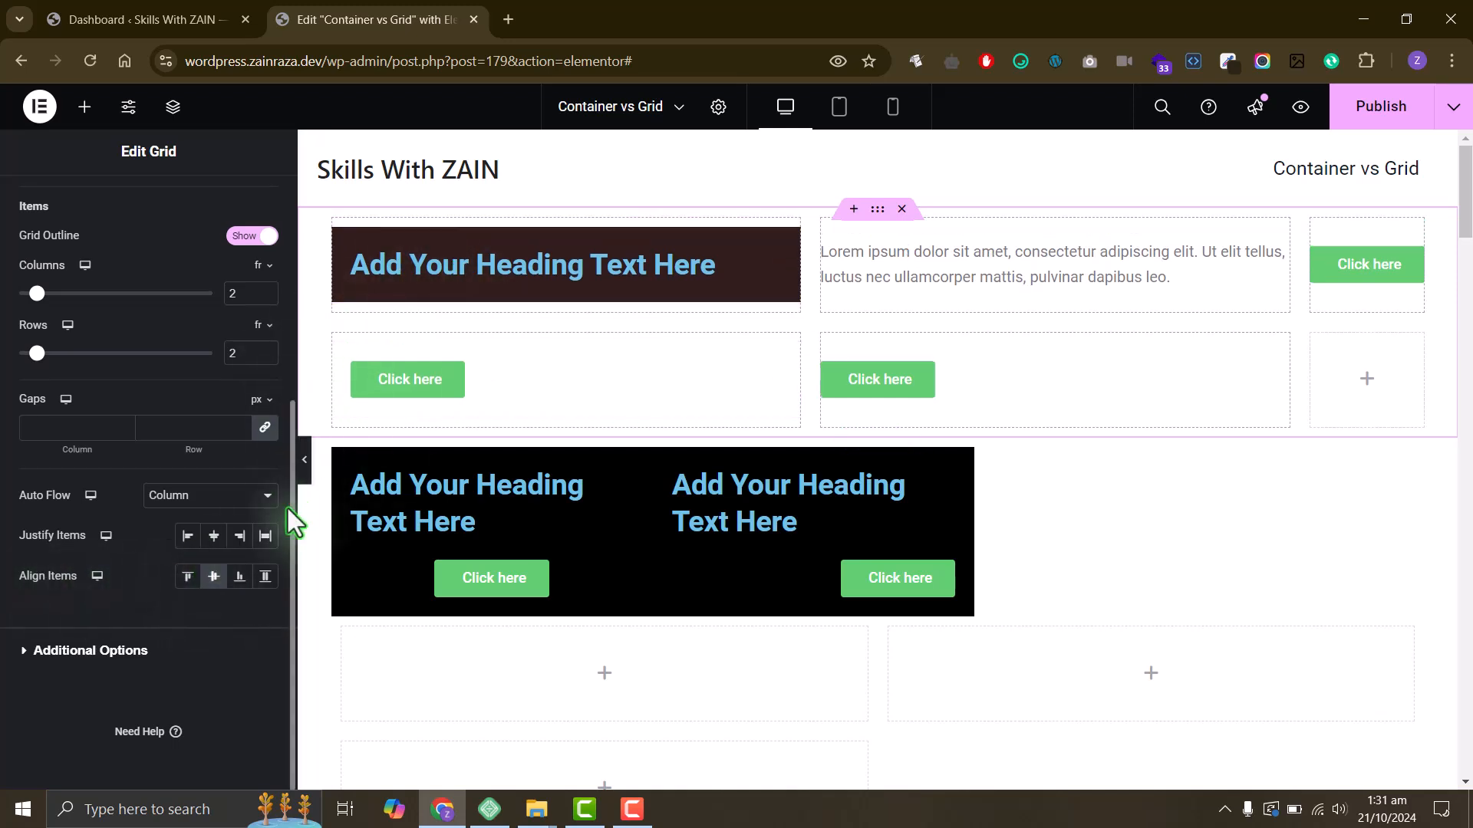
click(215, 537)
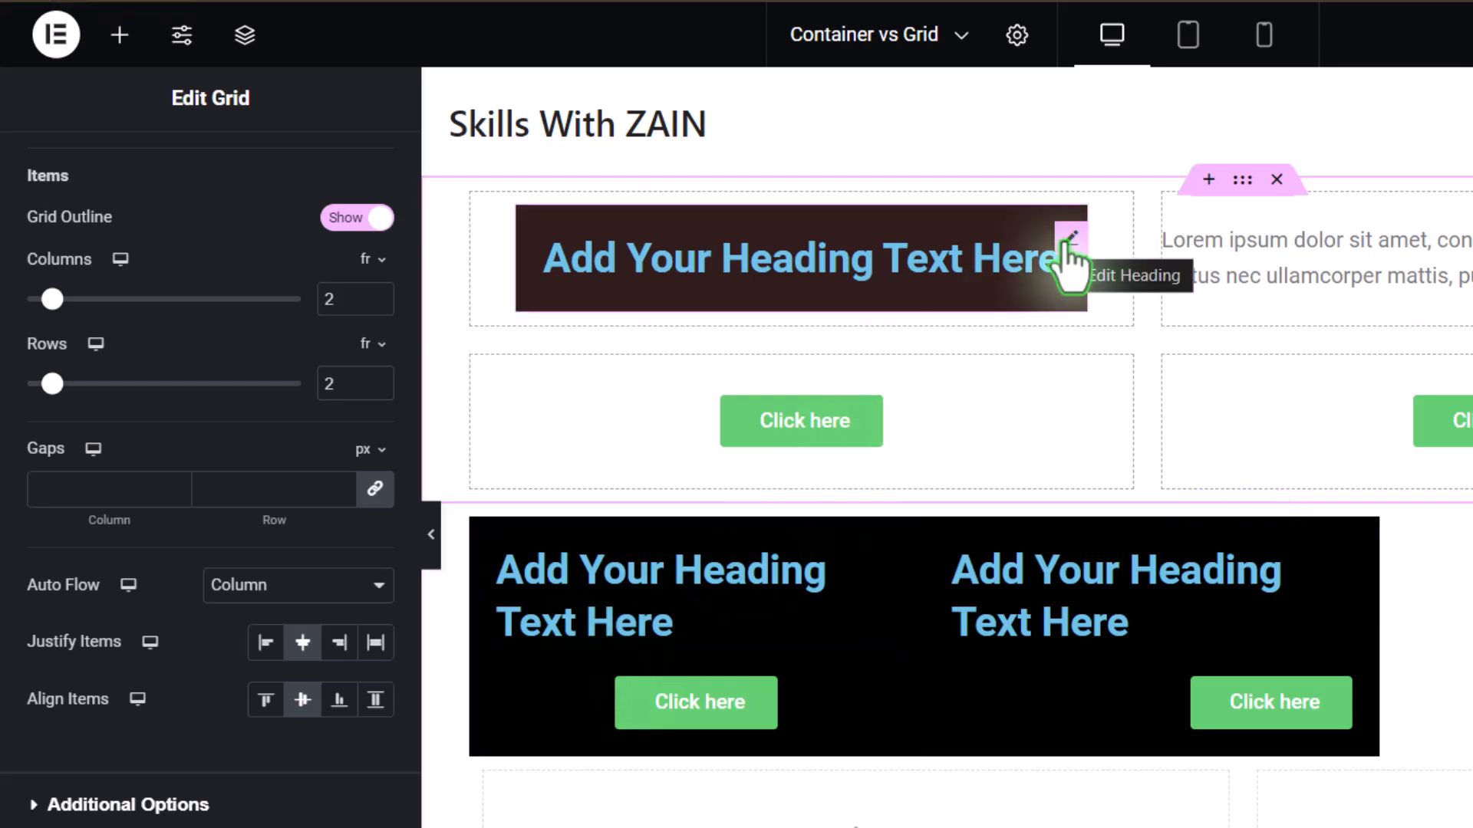
click(1069, 238)
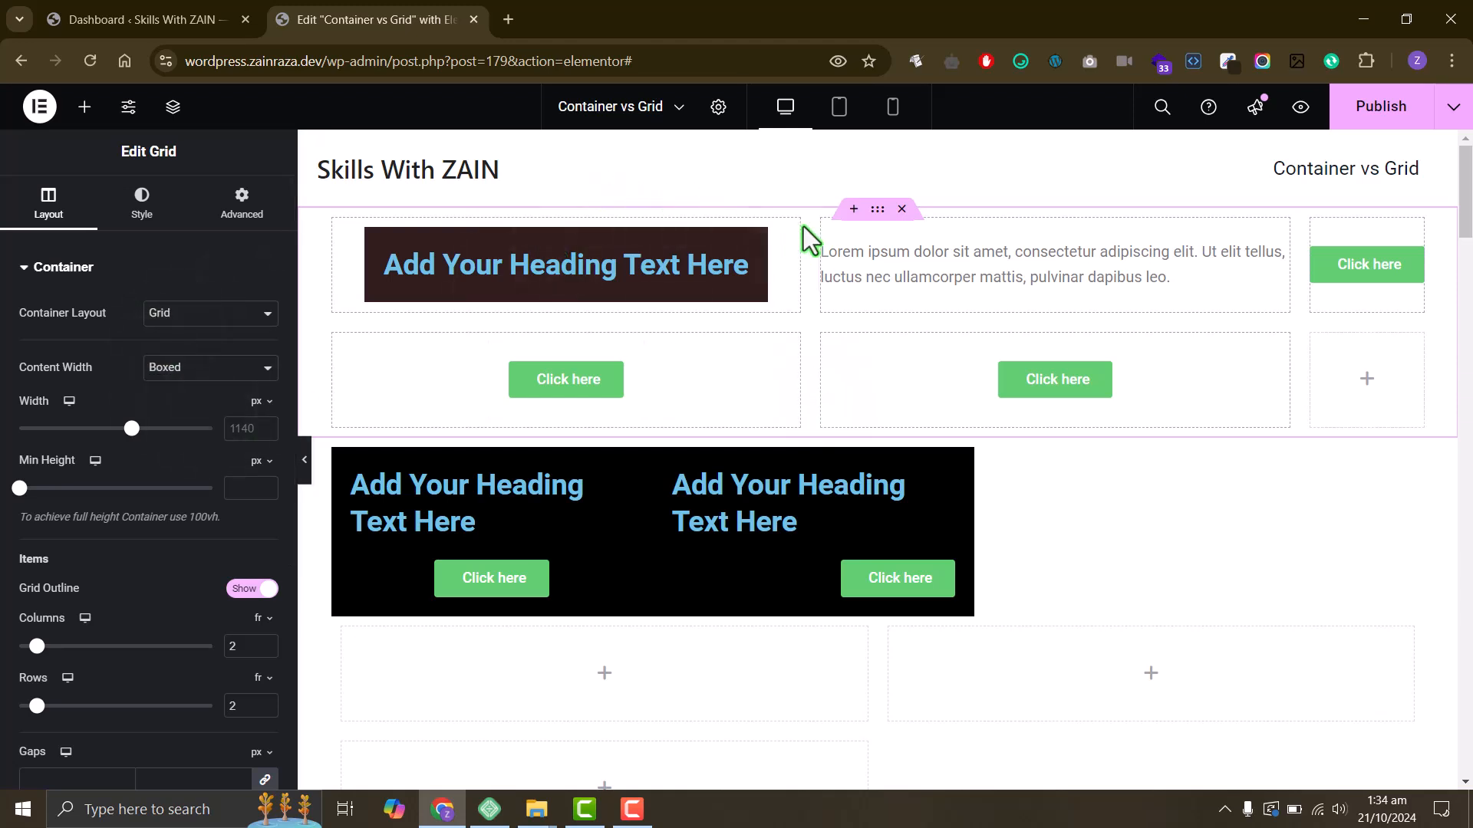
- Insert a new Grid element in a fresh section above the grid with the dark brown heading
click(853, 210)
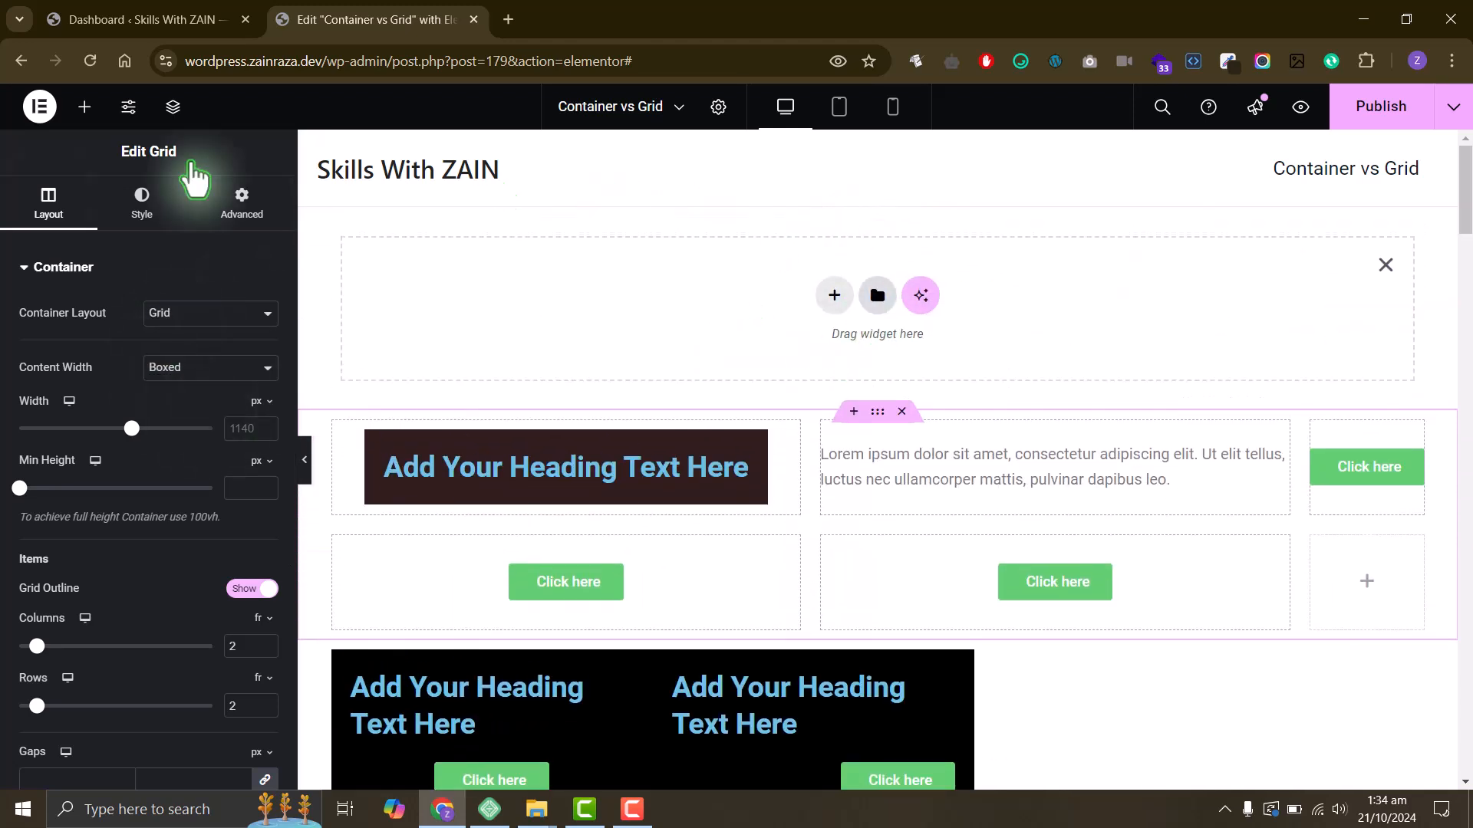
click(86, 113)
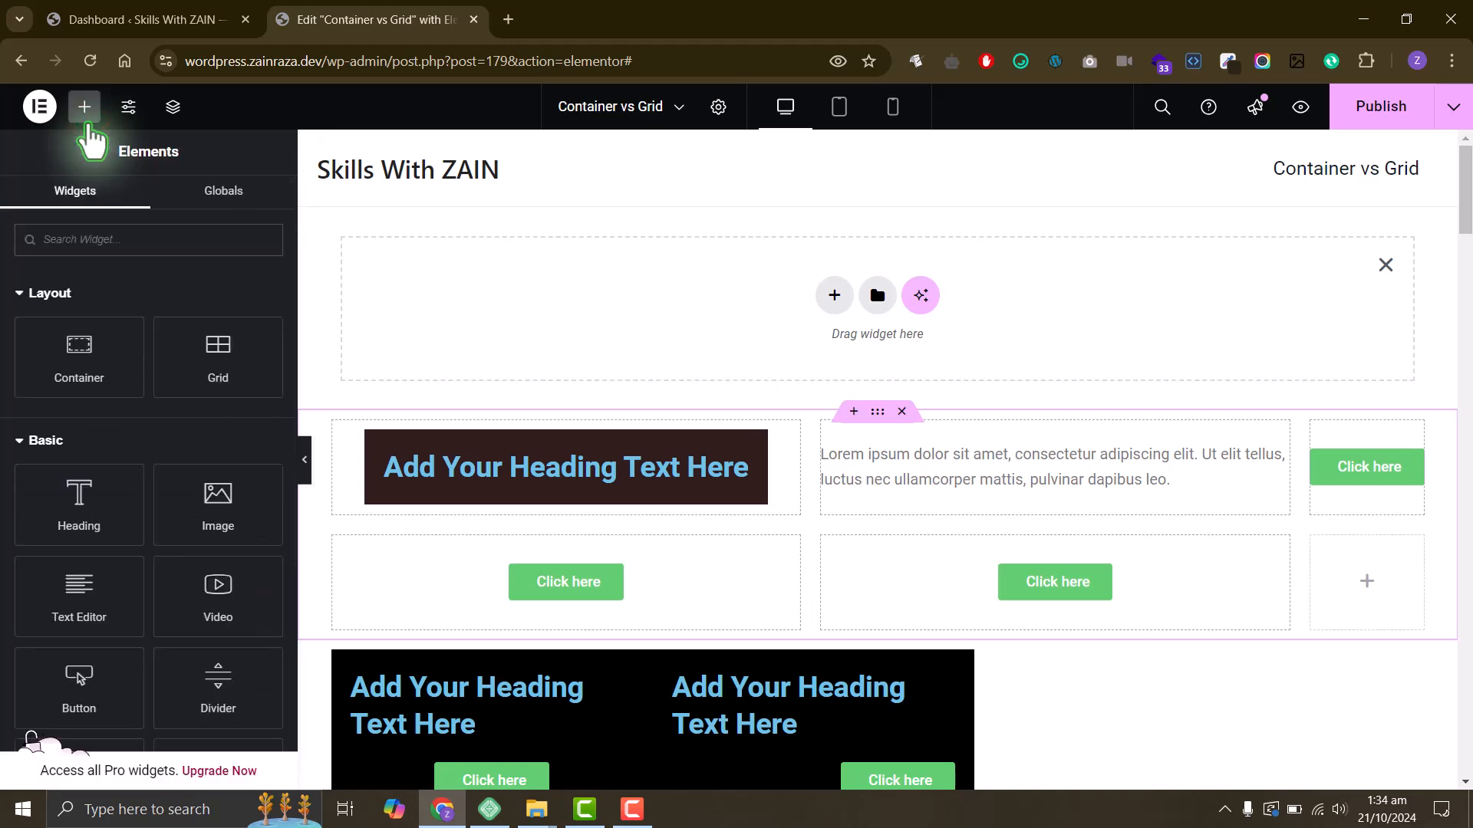
drag(210, 368, 575, 319)
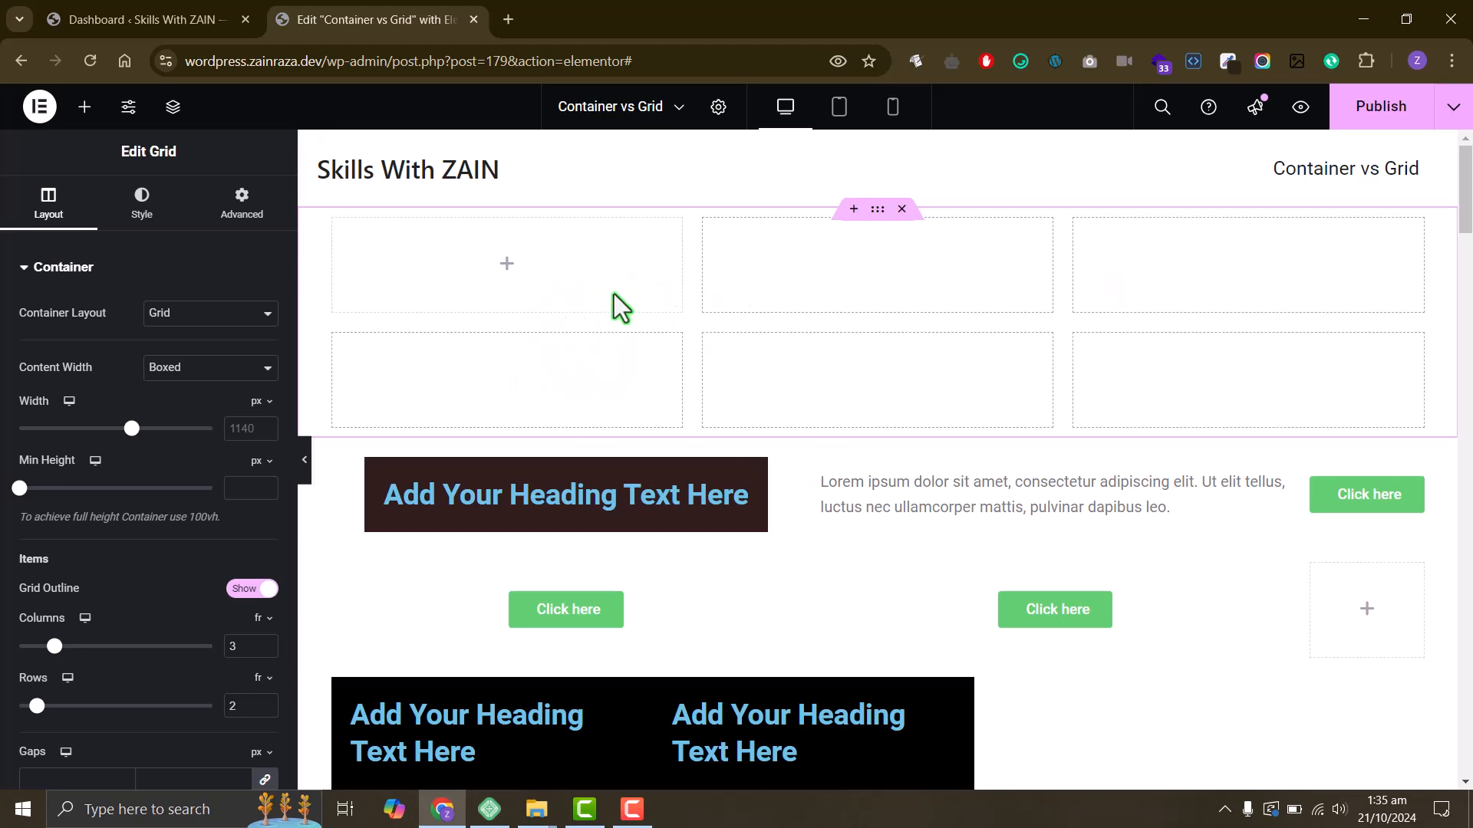
- Examine the new grid's Container Layout and Content Width options, keeping Grid and Boxed selected
scroll(103, 518, down, 3)
scroll(103, 518, up, 3)
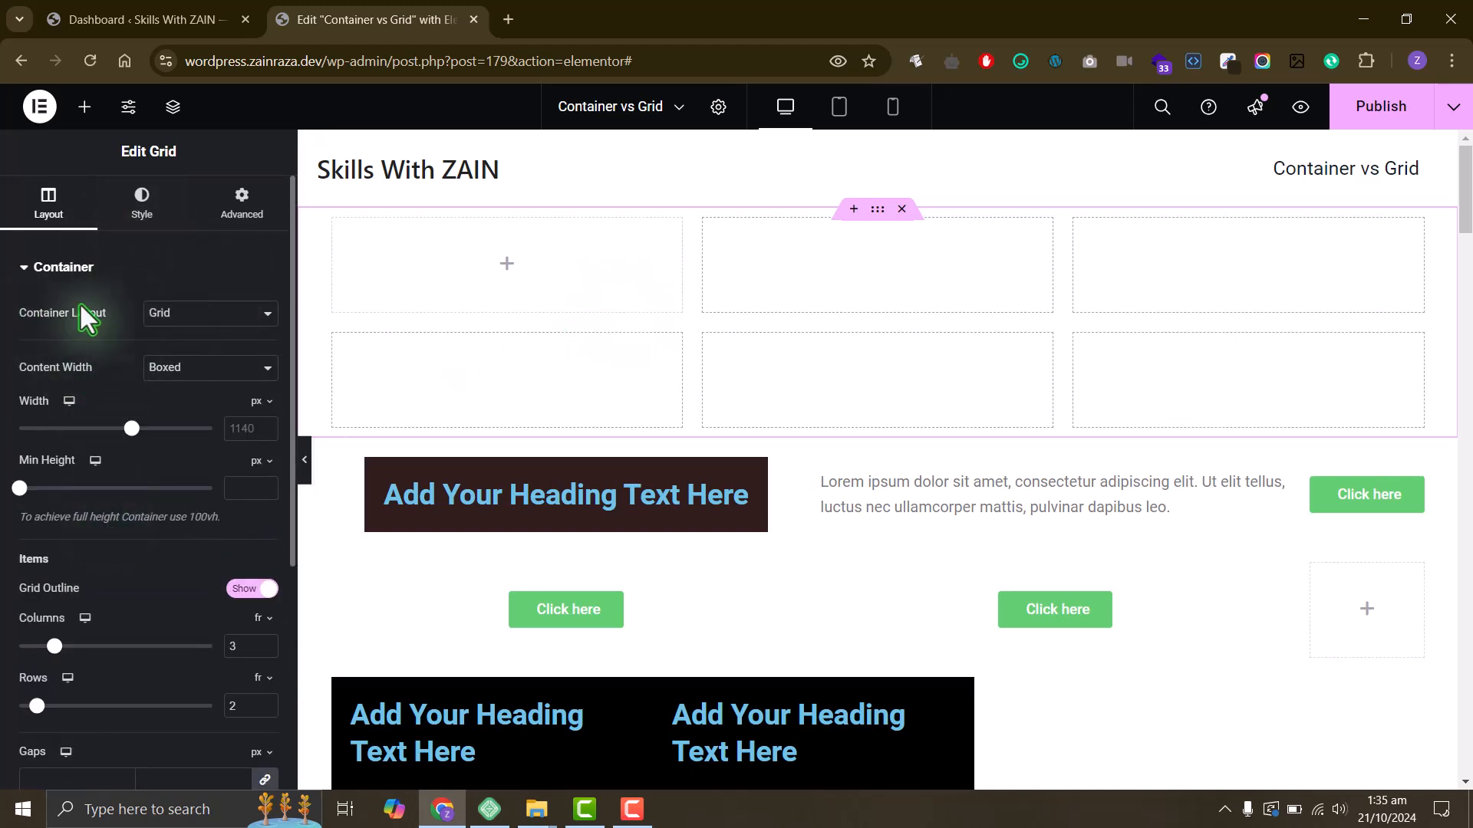
click(158, 305)
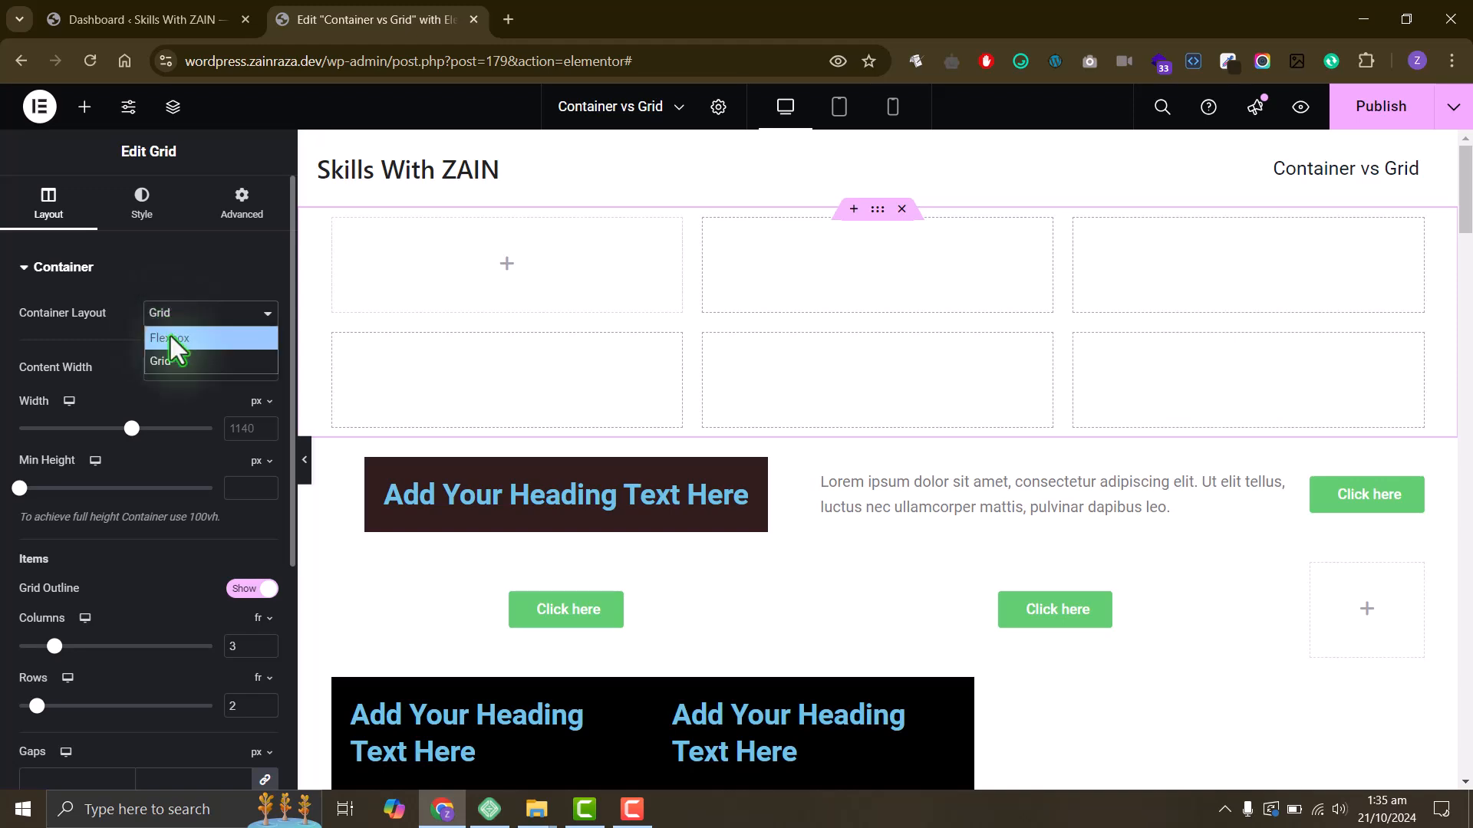
click(178, 305)
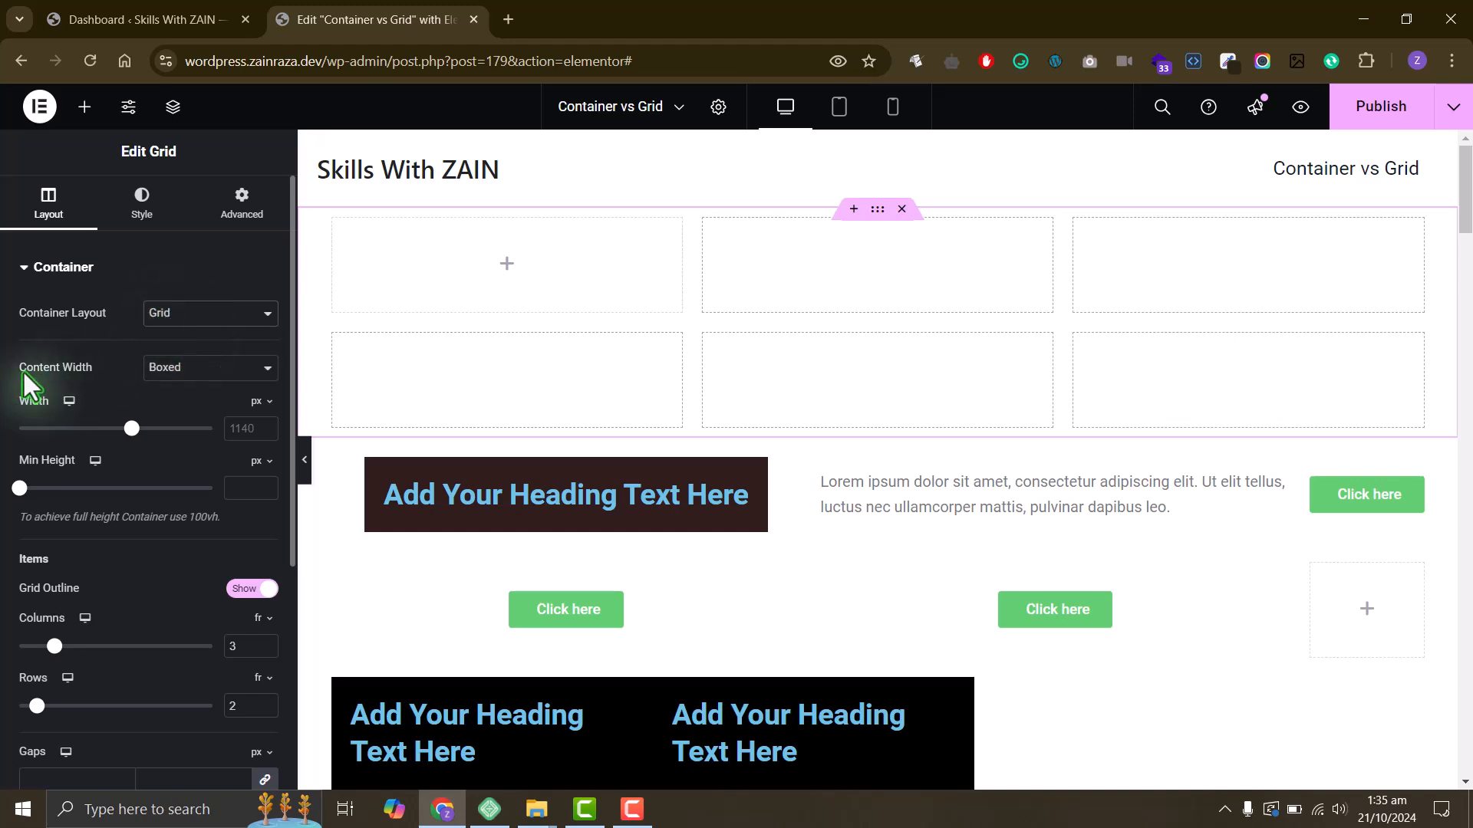
click(170, 369)
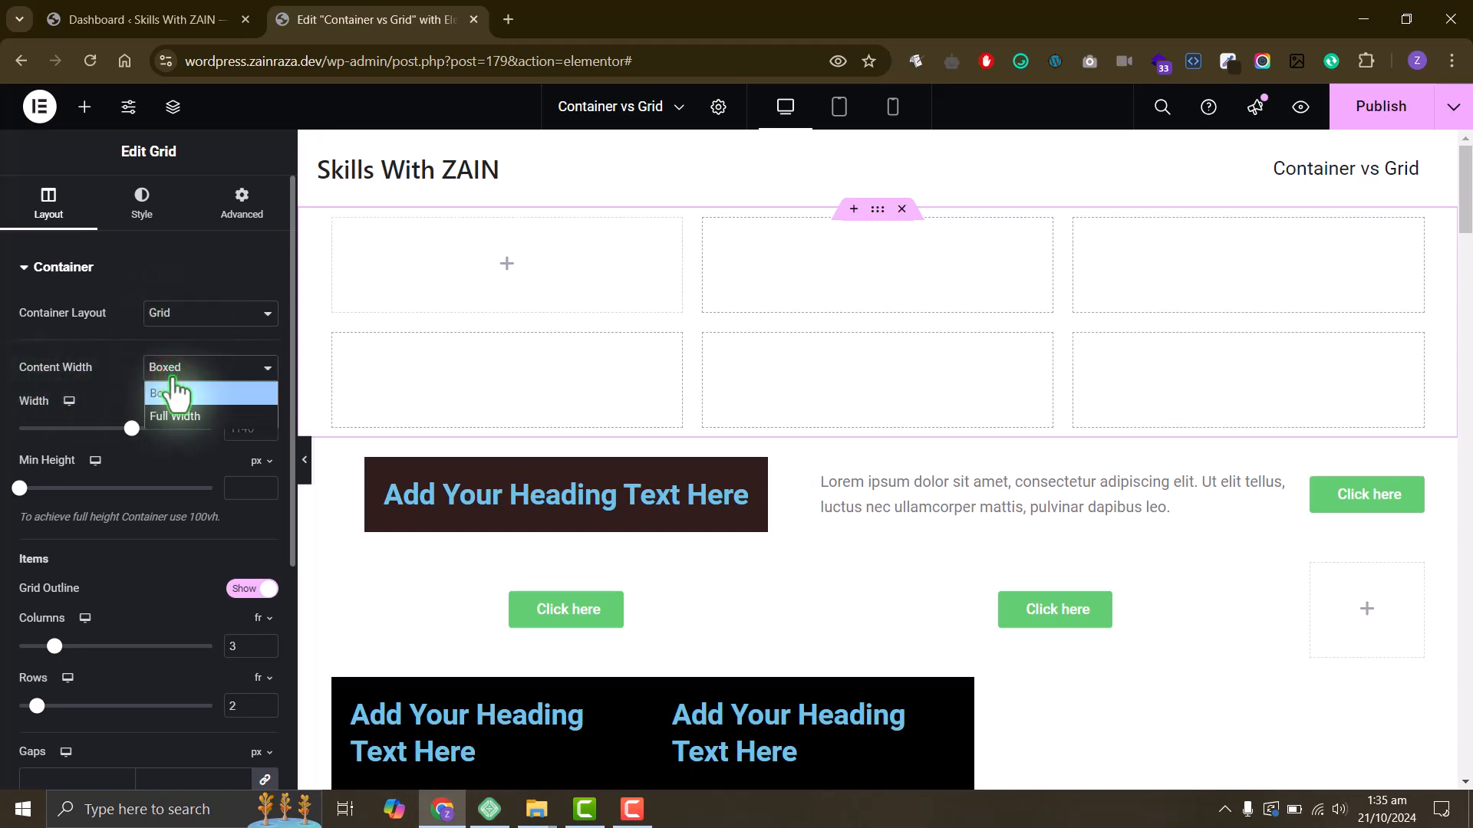
click(171, 393)
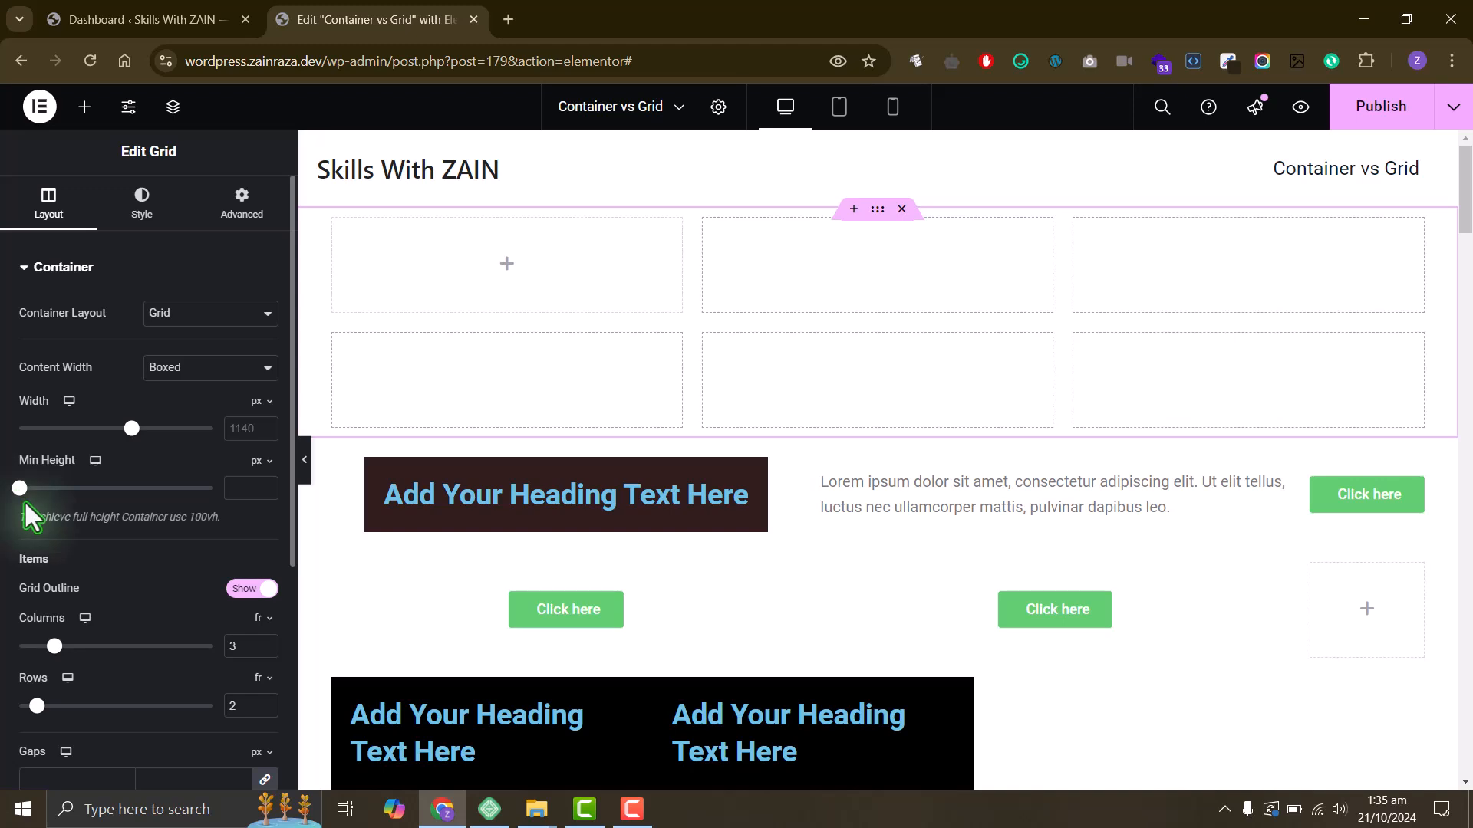
- Hide the new grid's outline and place a Button widget in its first cell
scroll(102, 579, down, 4)
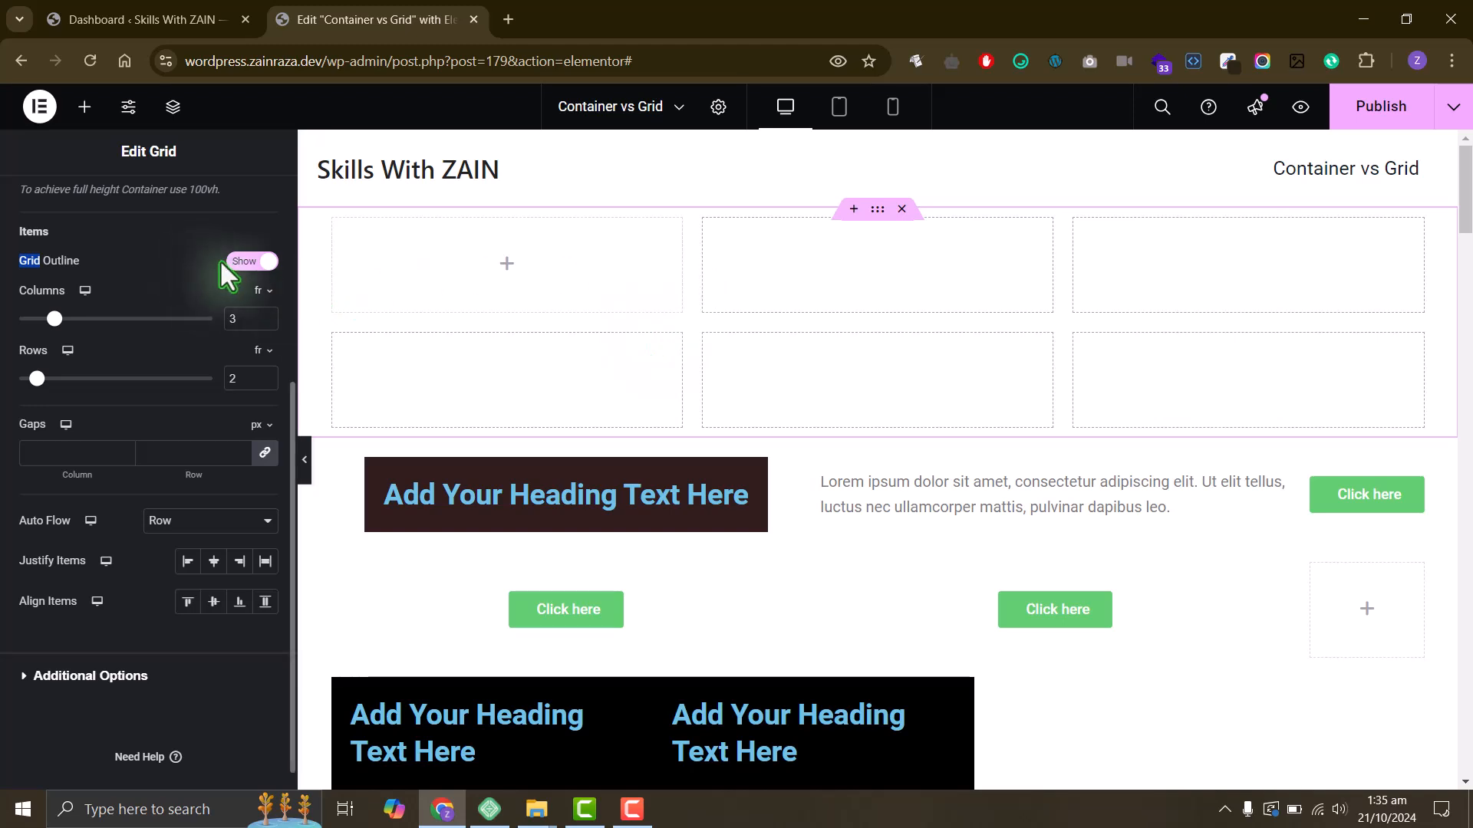
click(246, 265)
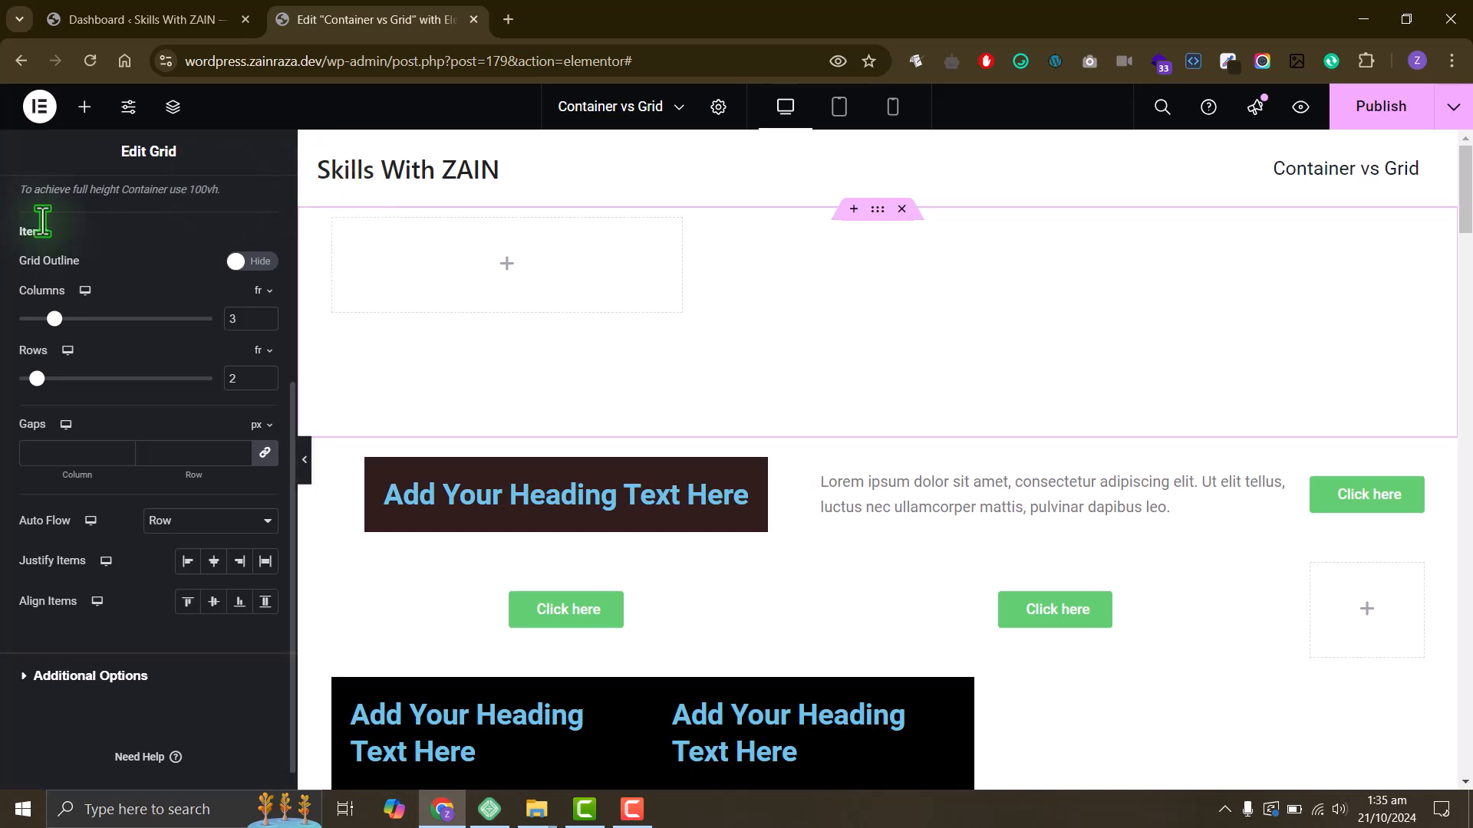
click(83, 115)
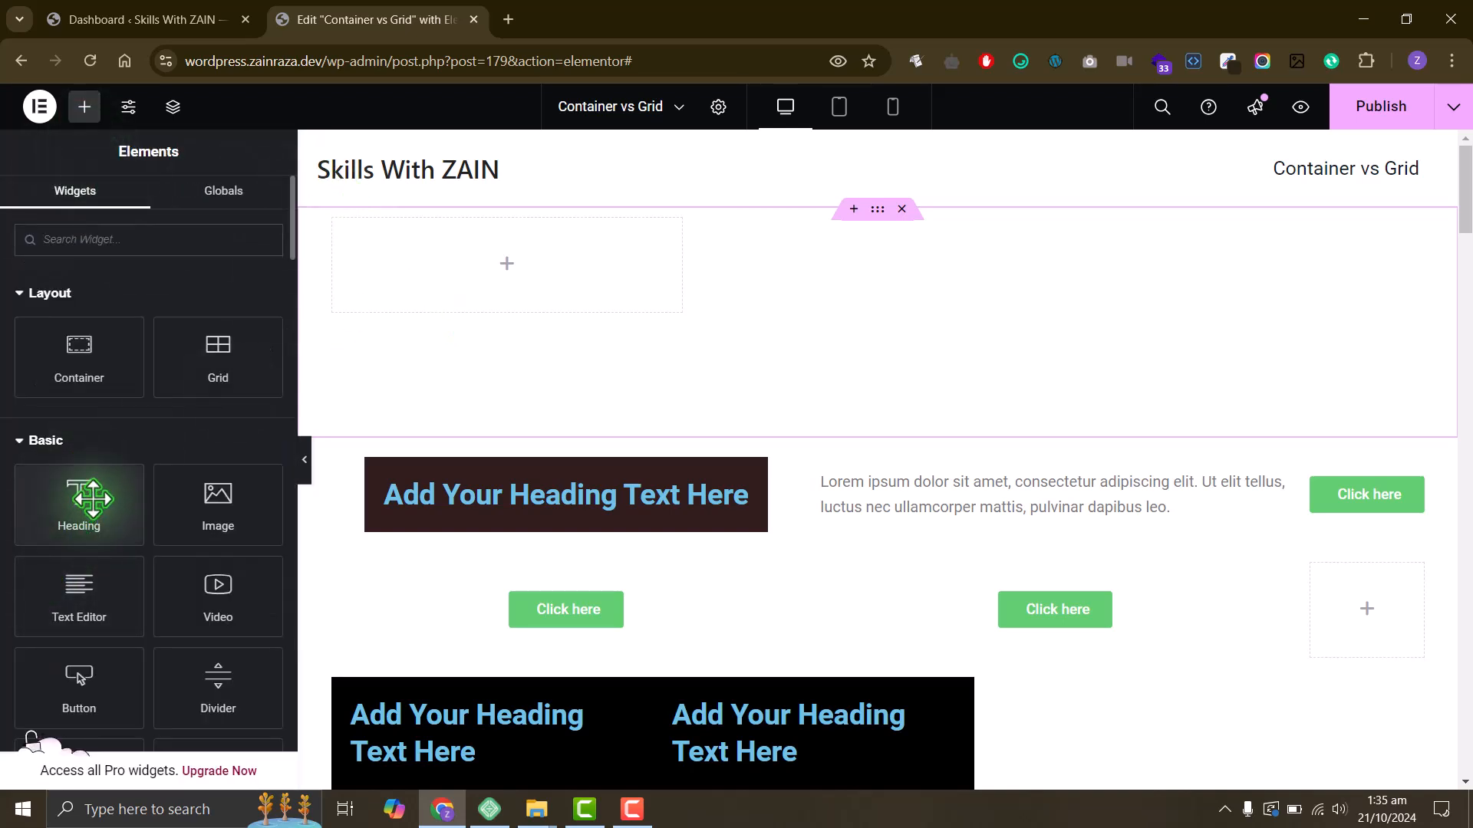
drag(79, 668, 474, 276)
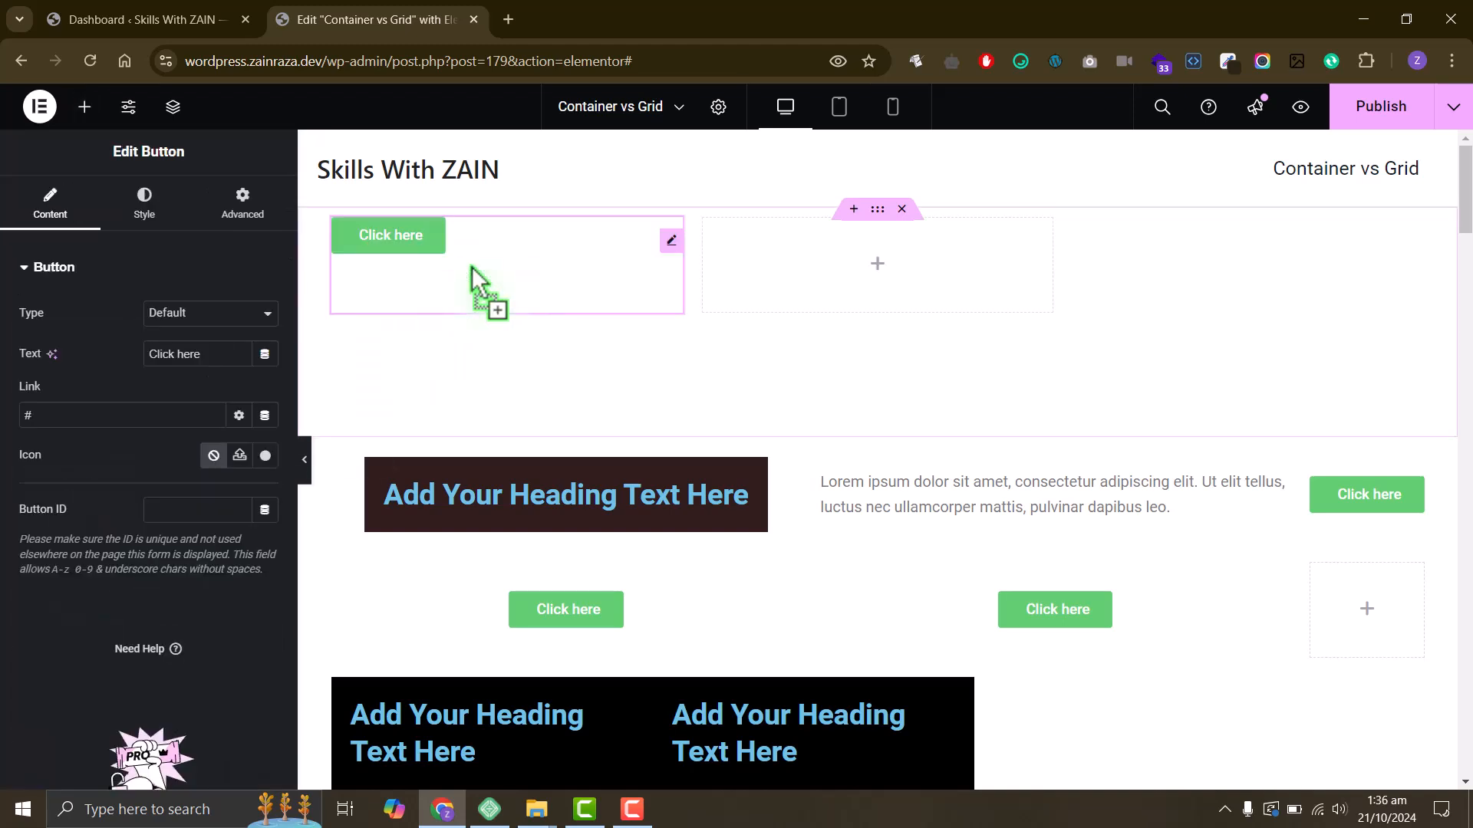
- Show the grid outline of the topmost grid again
click(818, 269)
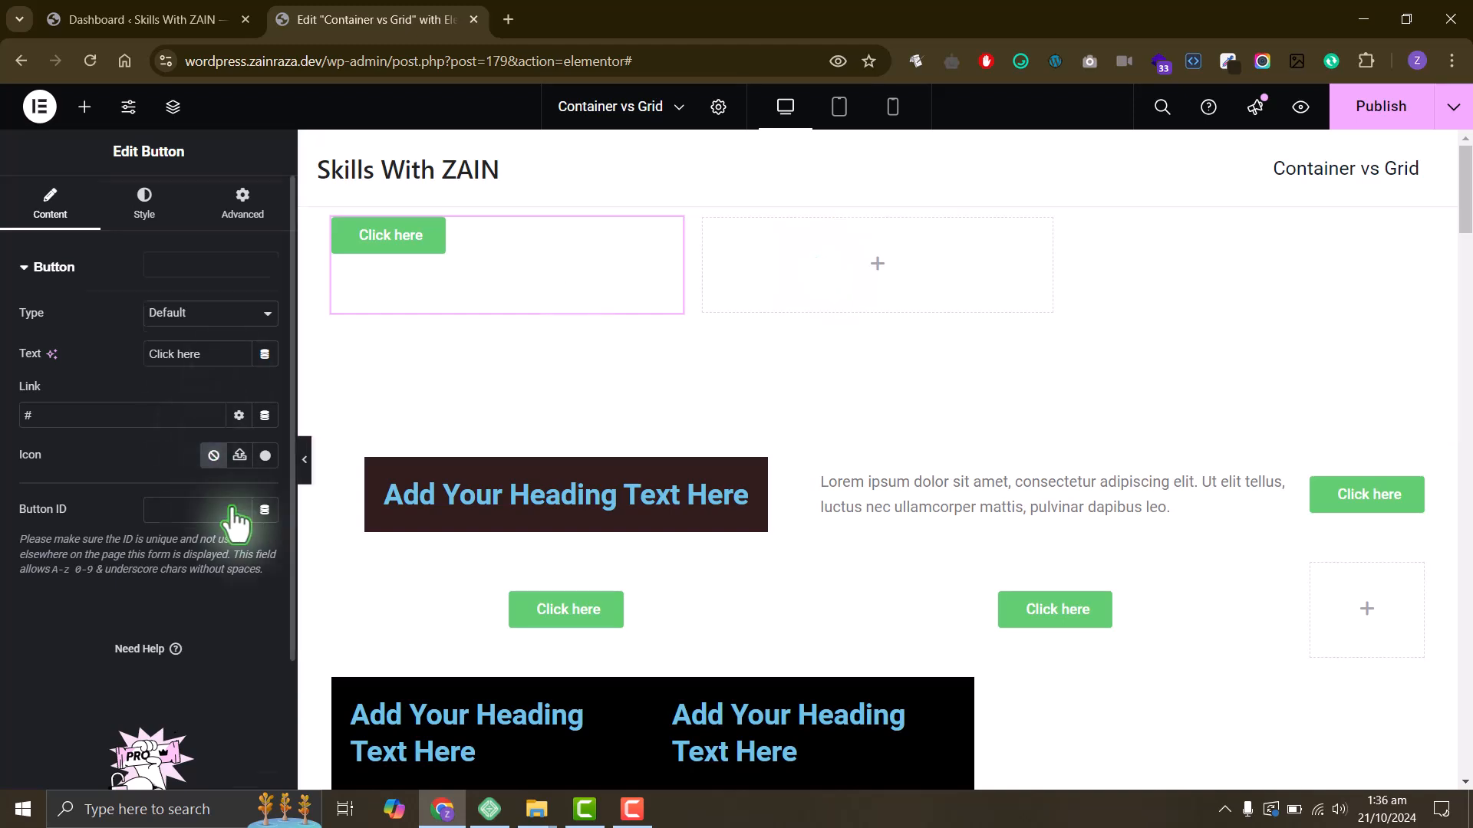
click(244, 540)
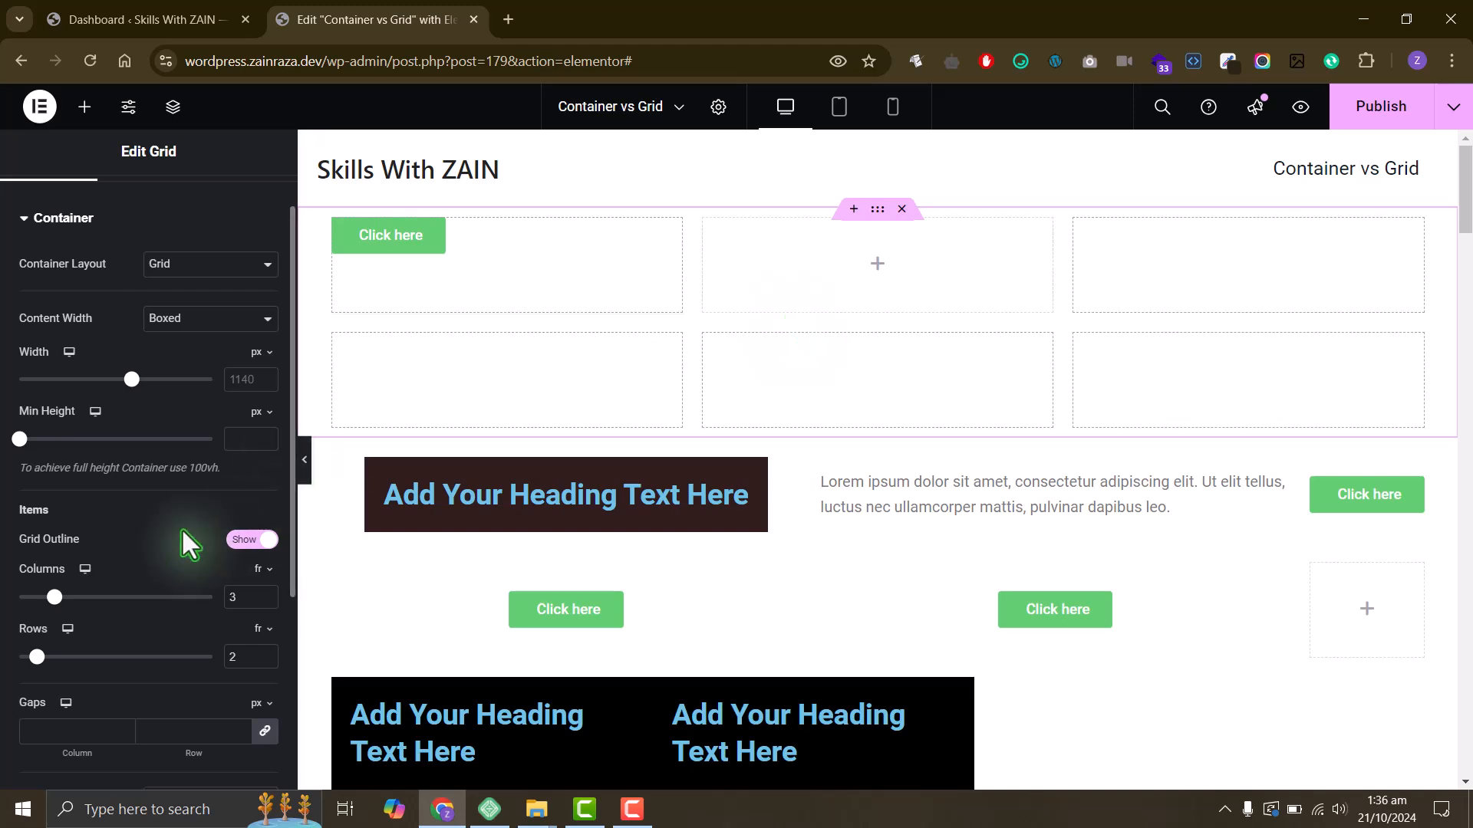
- Set the topmost grid to 2 columns and 1 row
scroll(89, 526, down, 1)
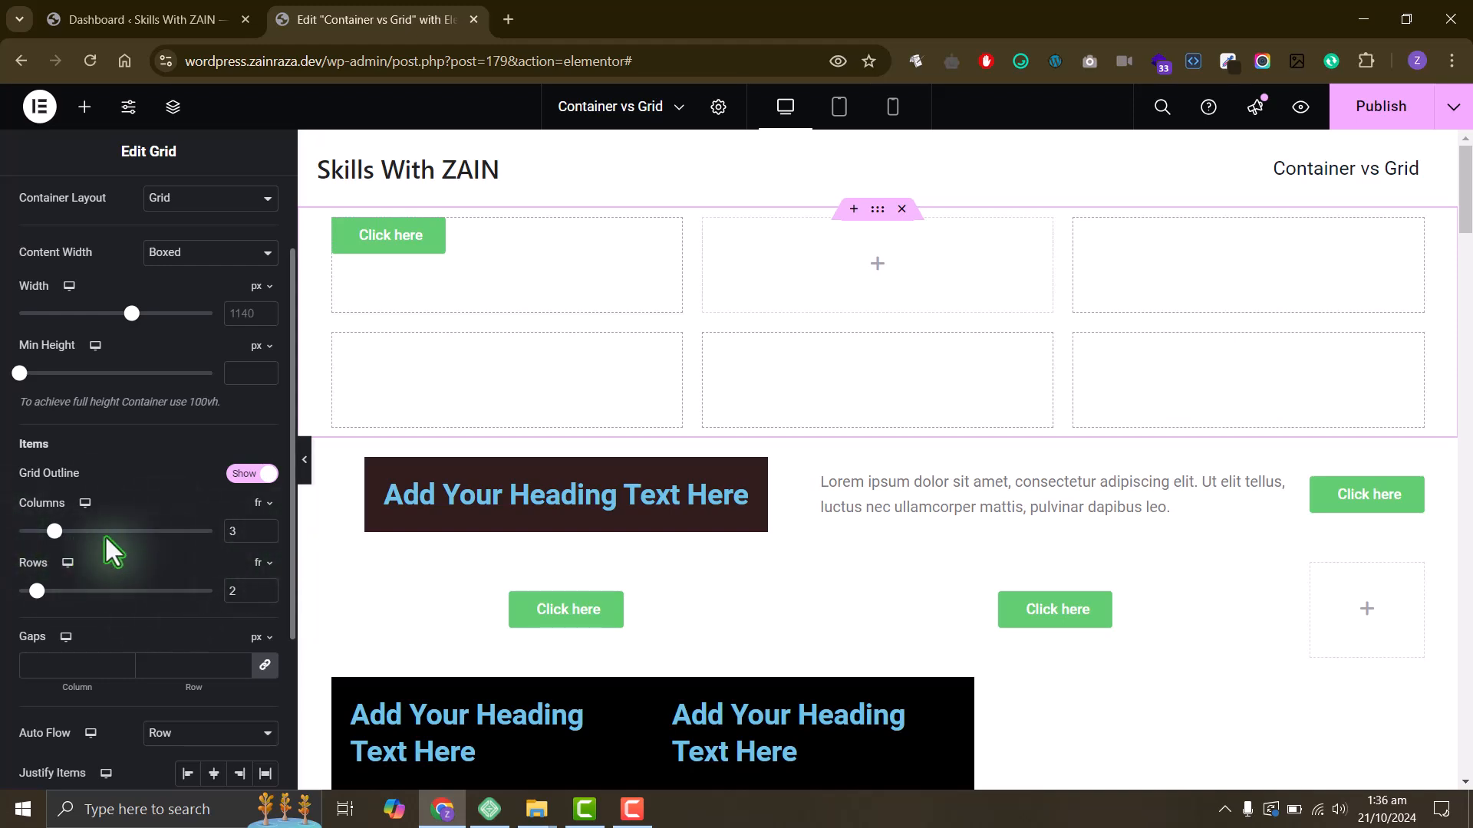
click(262, 534)
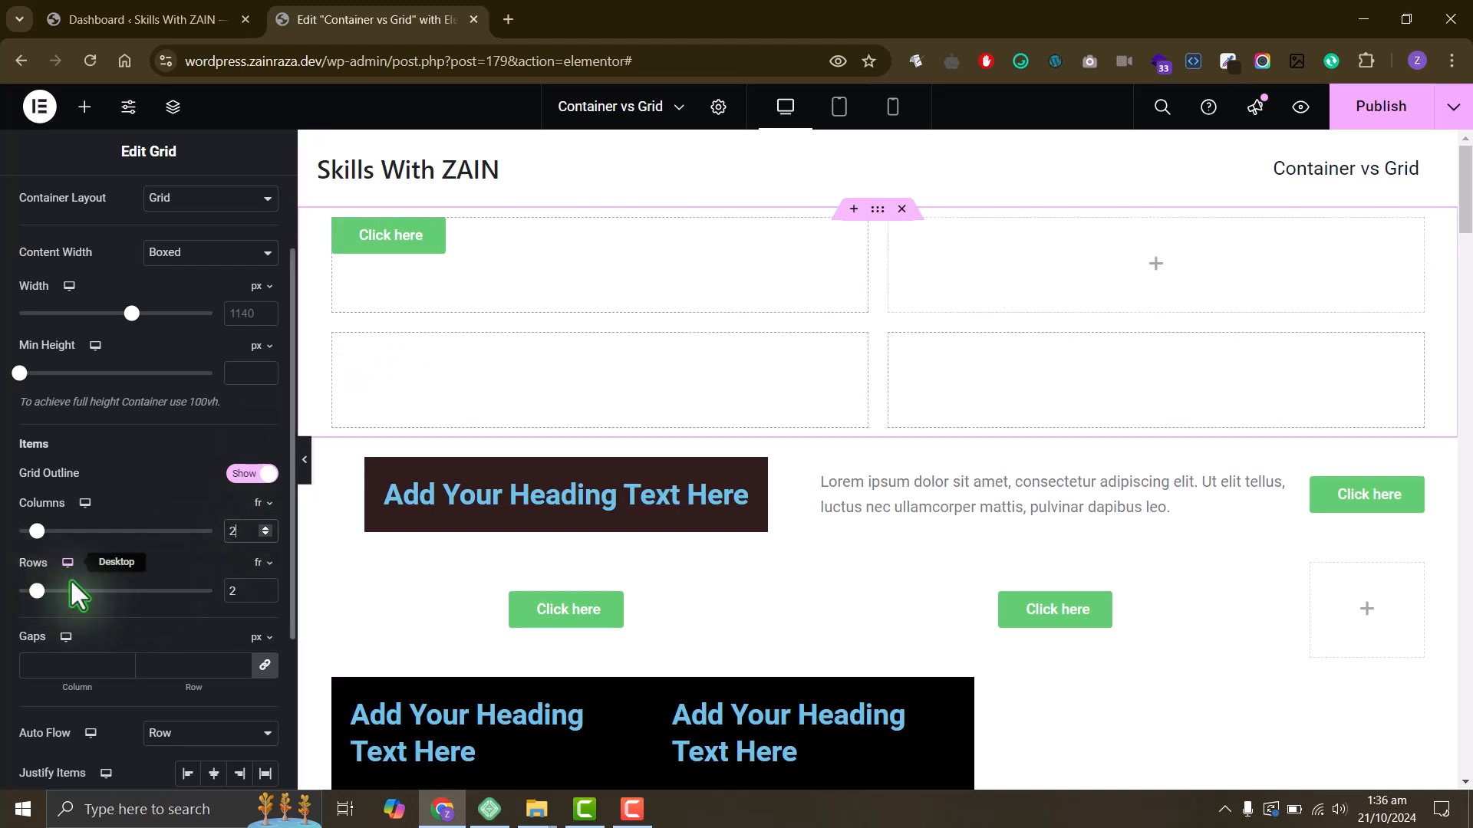
click(265, 595)
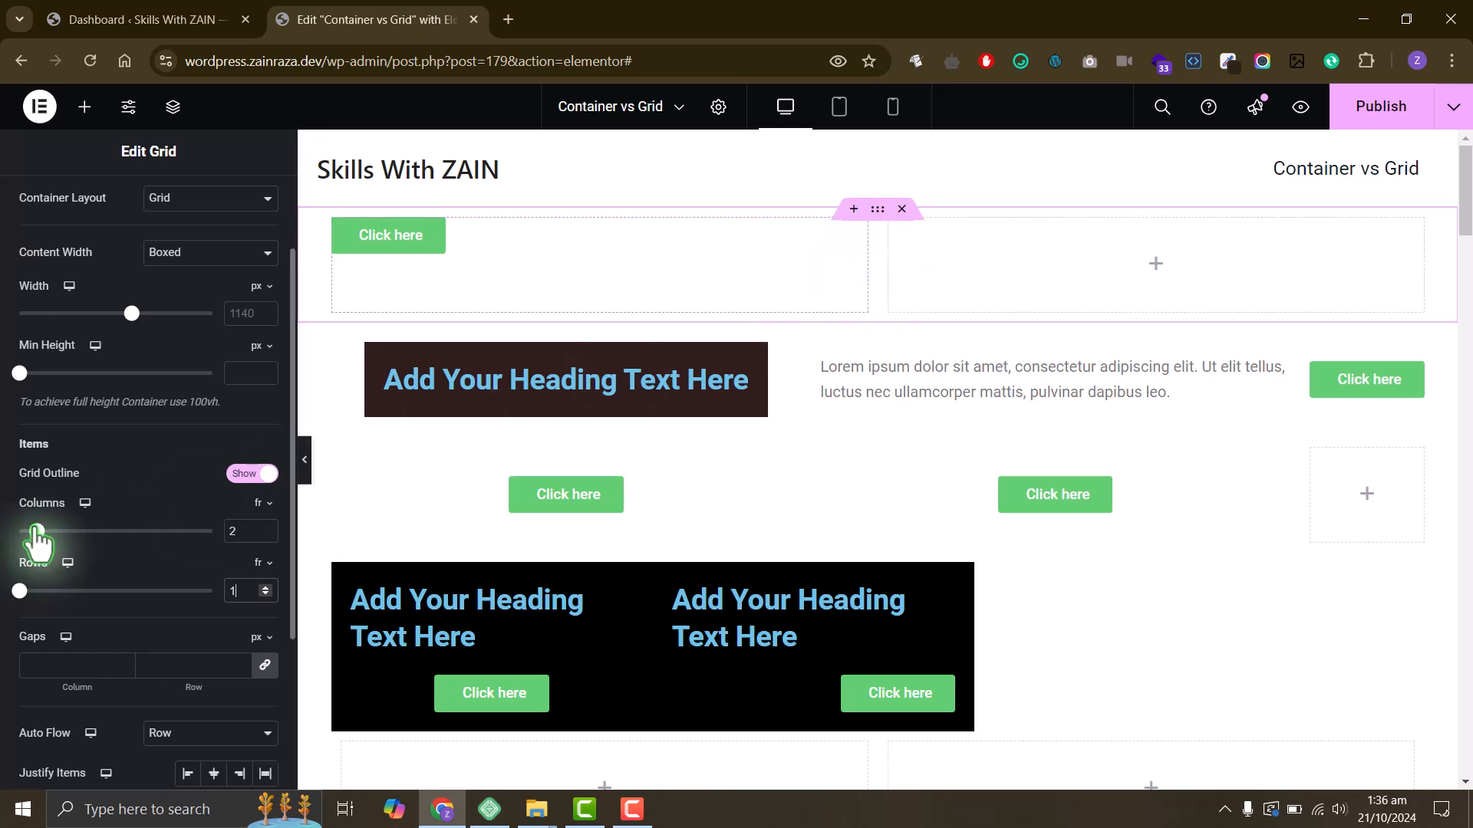
- View the topmost grid's columns in the custom unit, return to fr and set the columns to 3
click(260, 504)
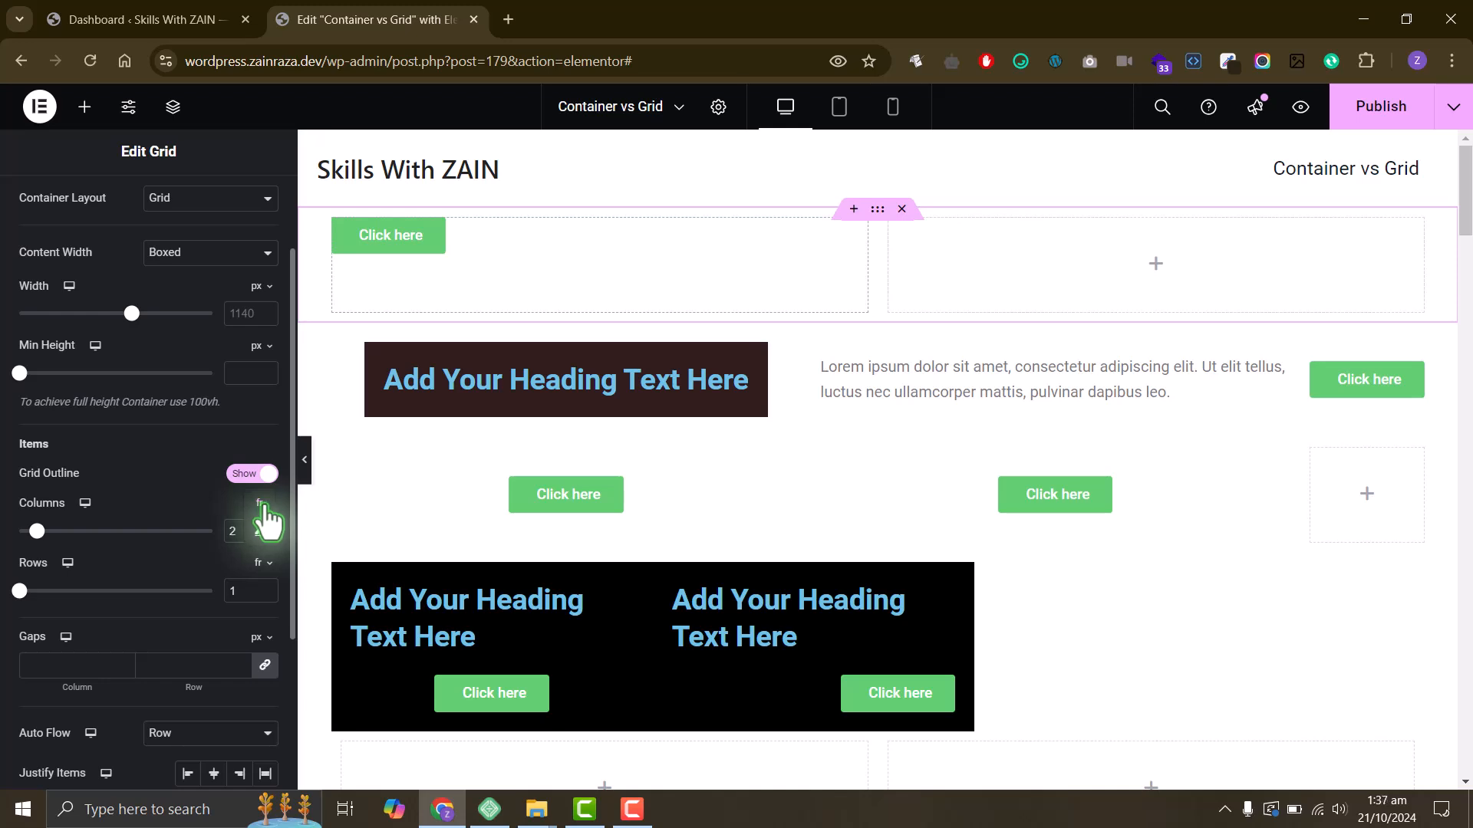
click(264, 502)
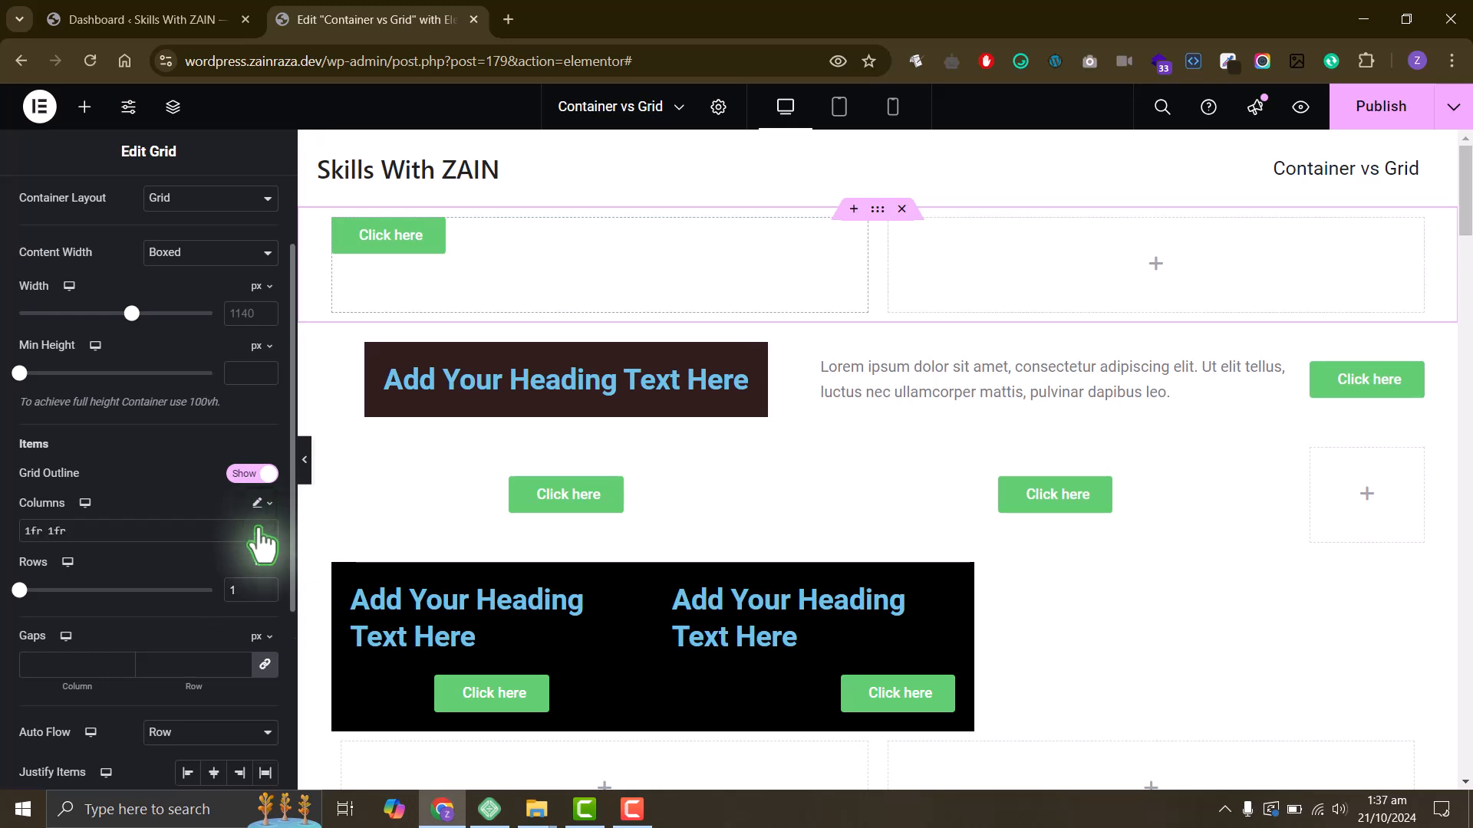
click(261, 537)
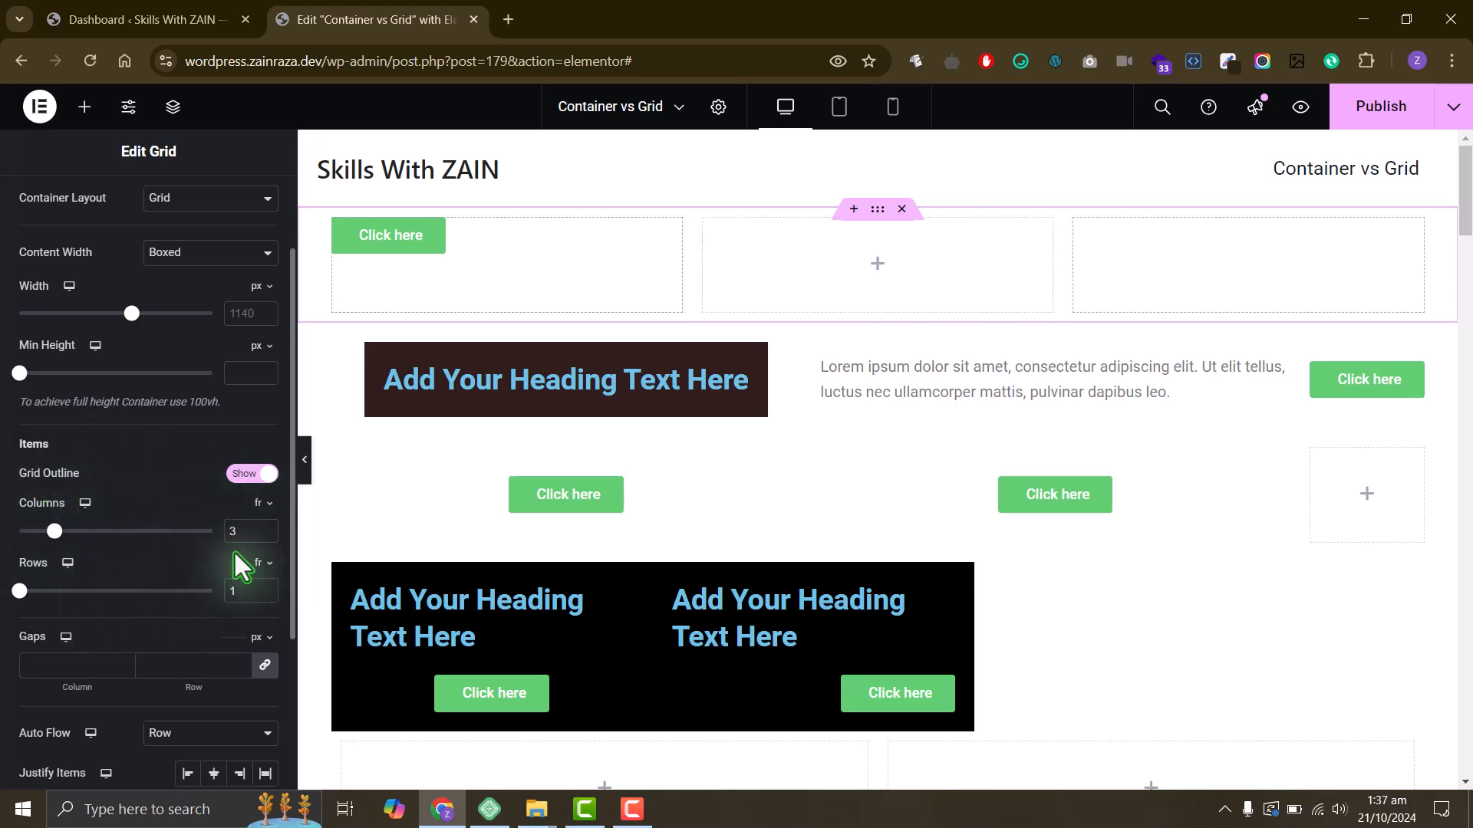
- Examine the custom column definition of the topmost grid, restore the fr unit and set the columns to 4
click(263, 518)
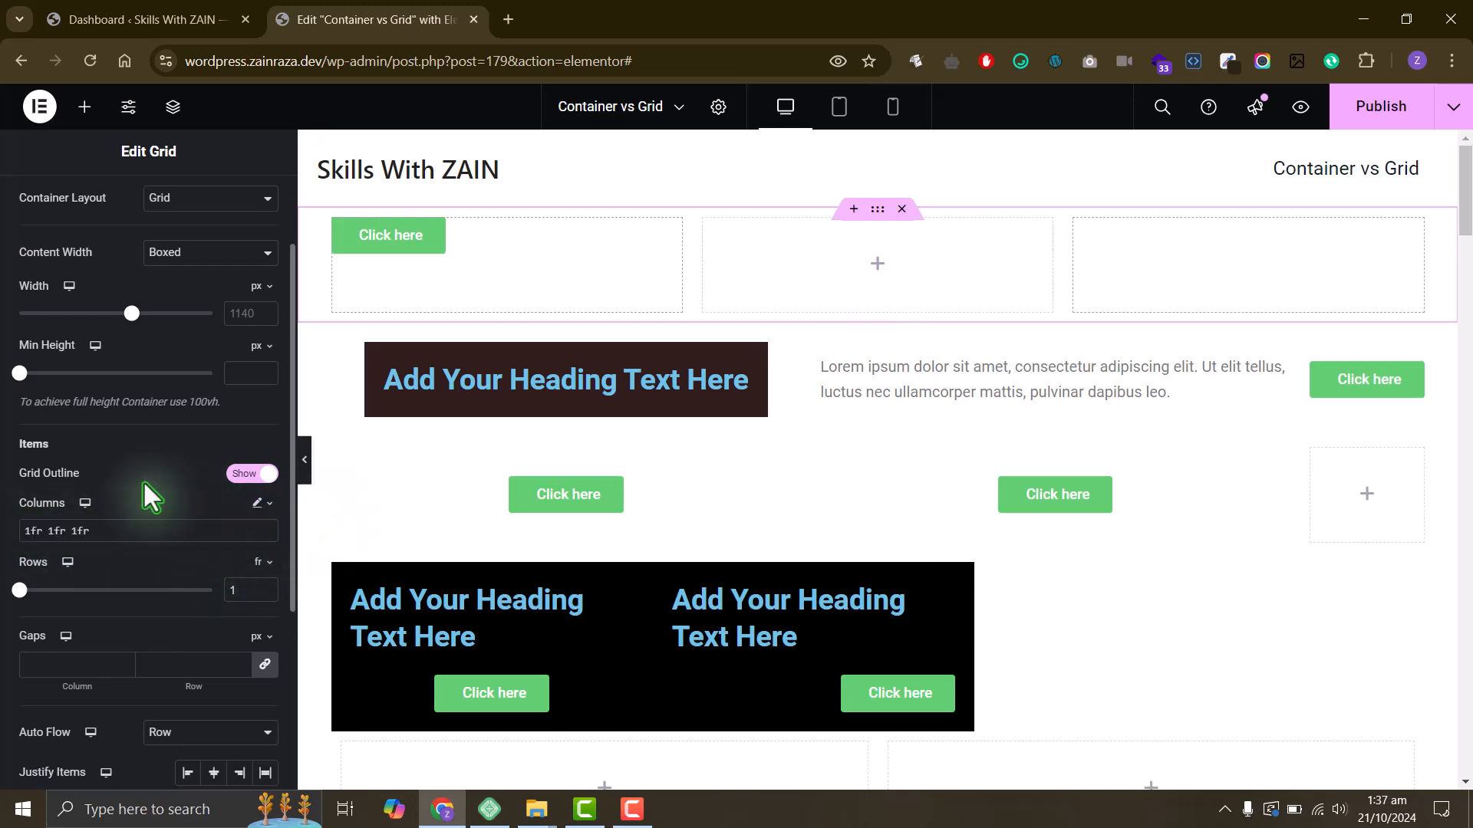
click(29, 531)
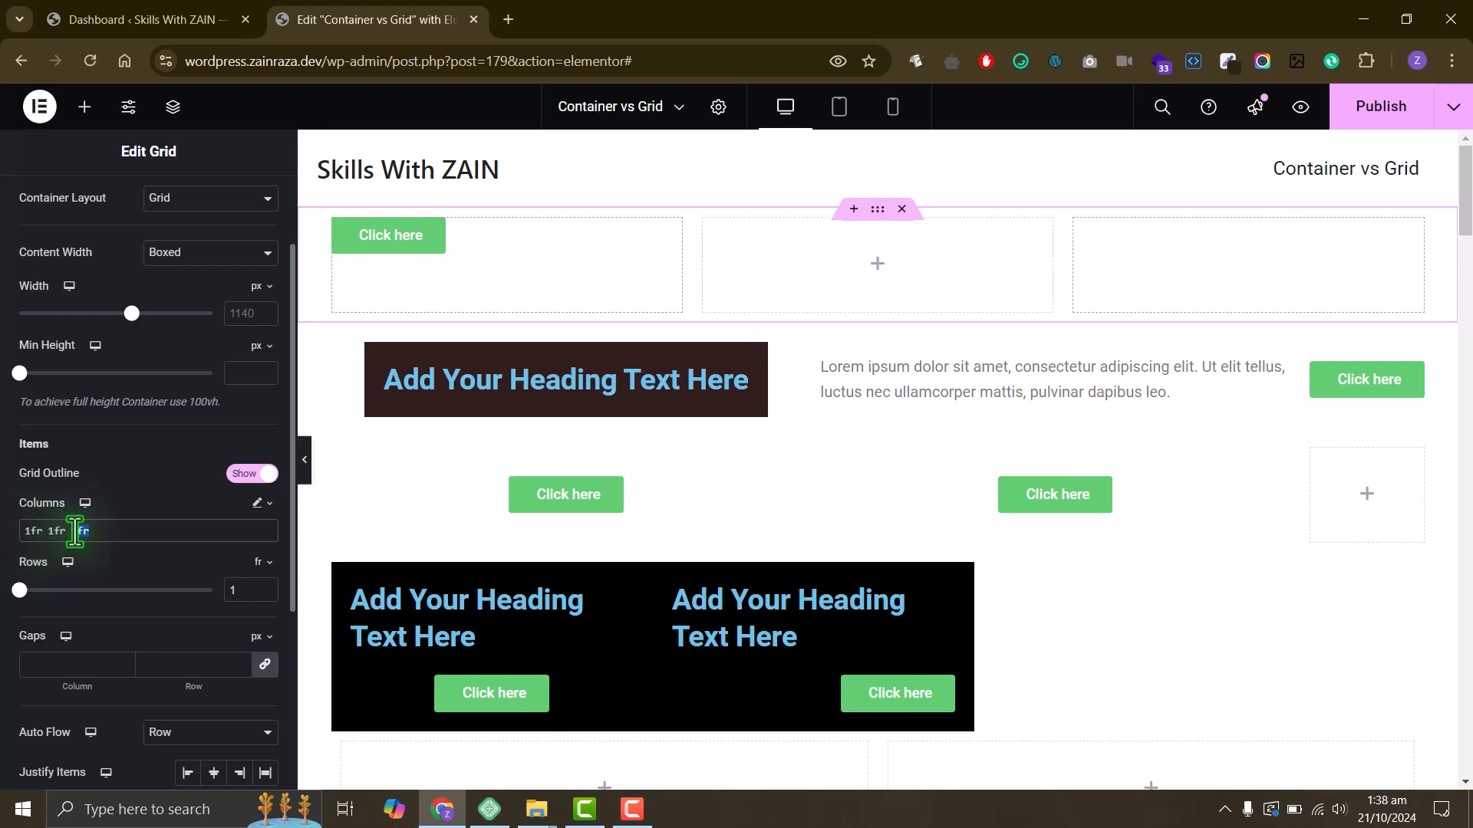
click(262, 503)
click(259, 523)
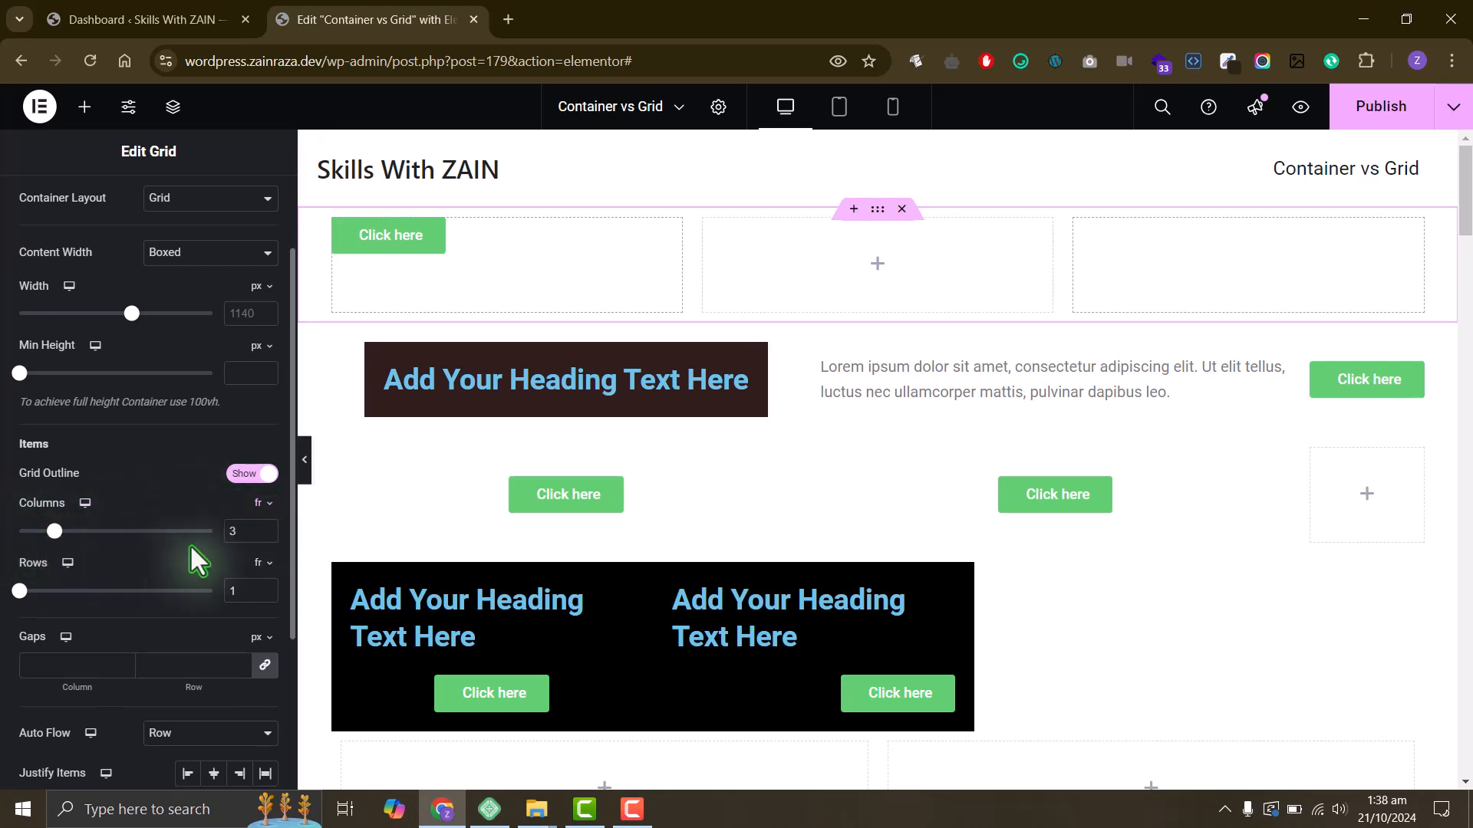
click(265, 526)
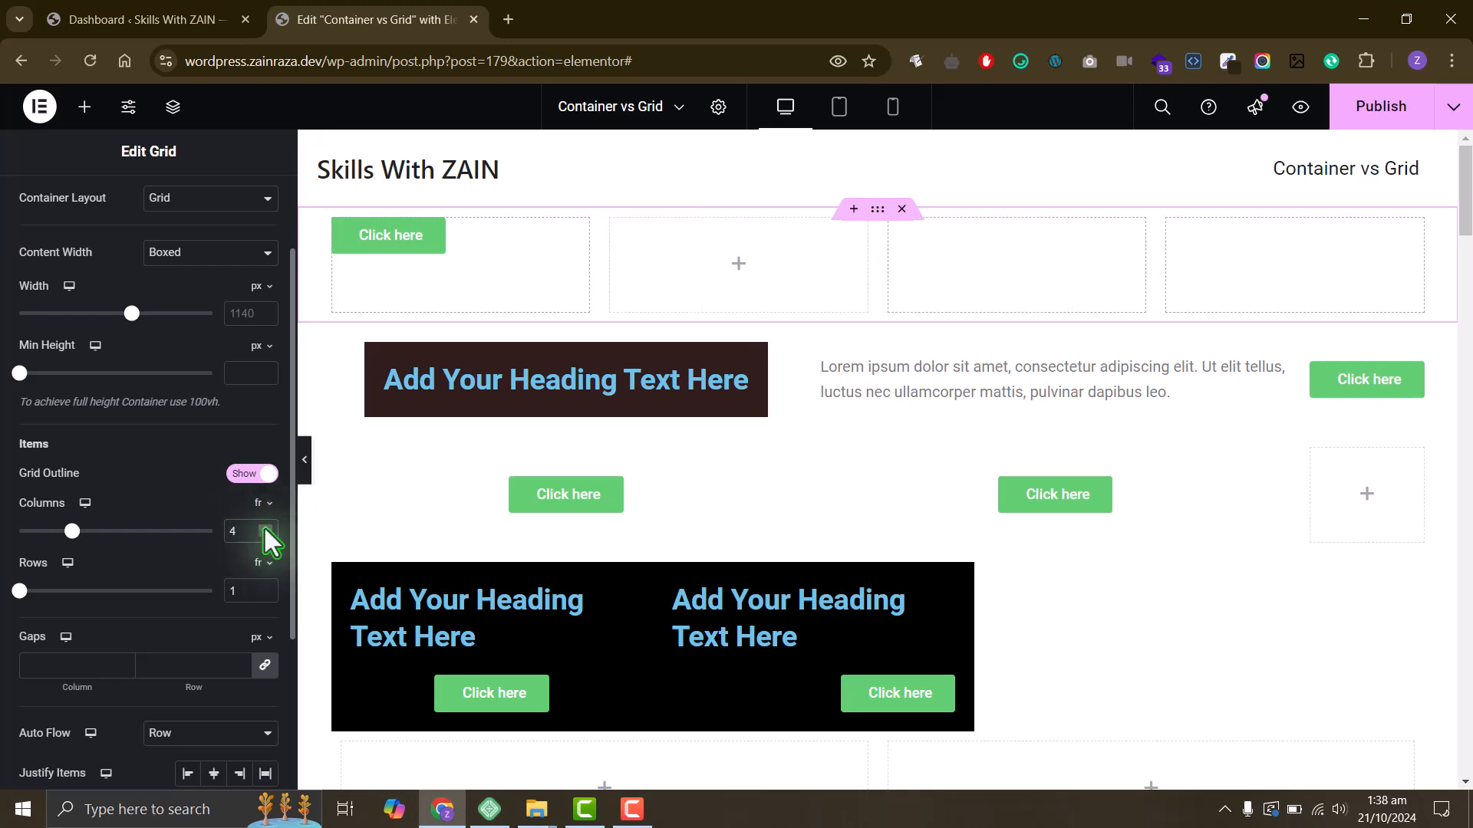
- Switch the topmost grid's columns to the custom unit and shorten the definition to 1fr 1fr 1fr
click(262, 512)
click(263, 503)
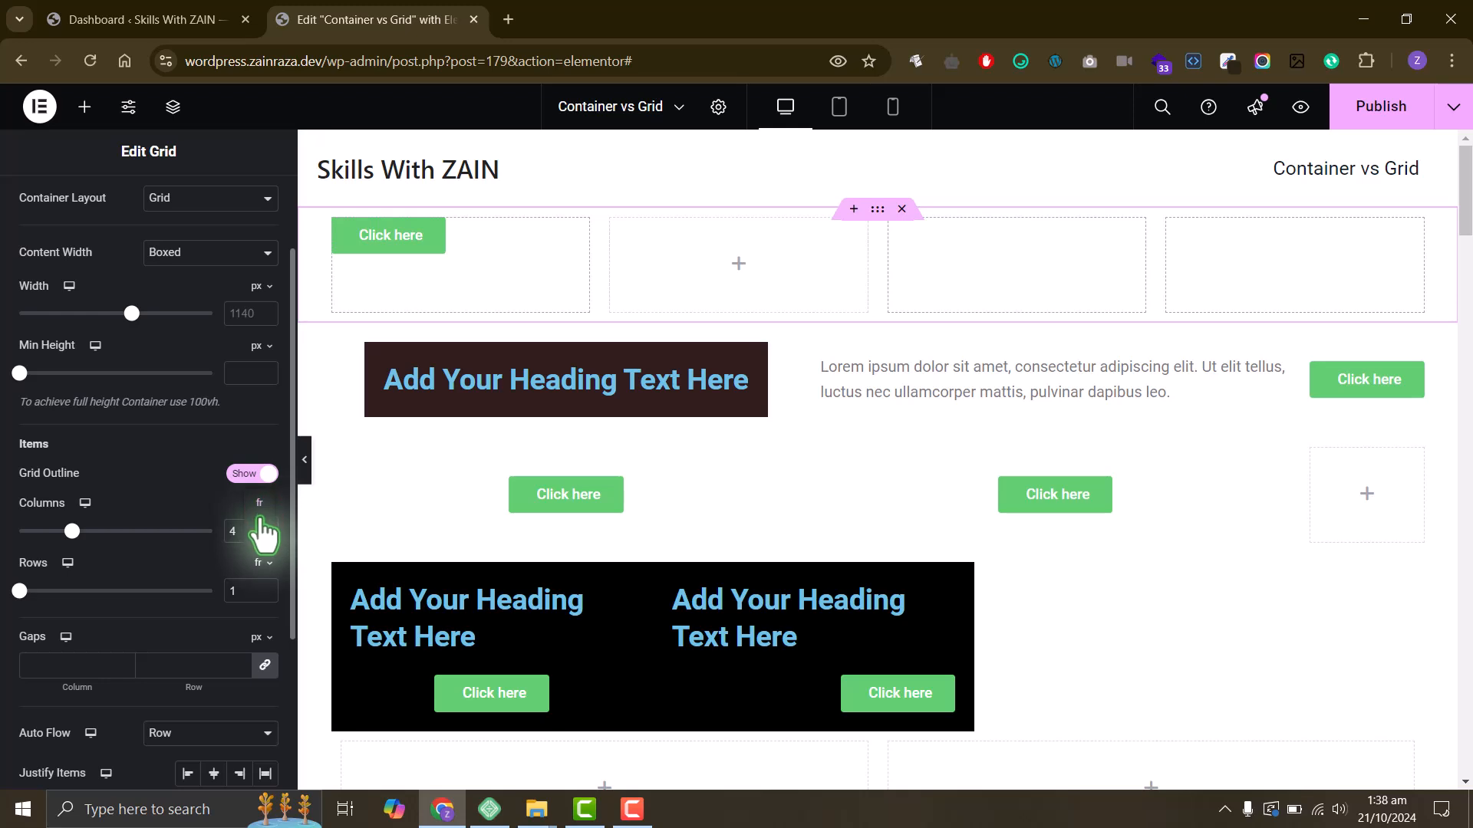
click(261, 540)
click(176, 539)
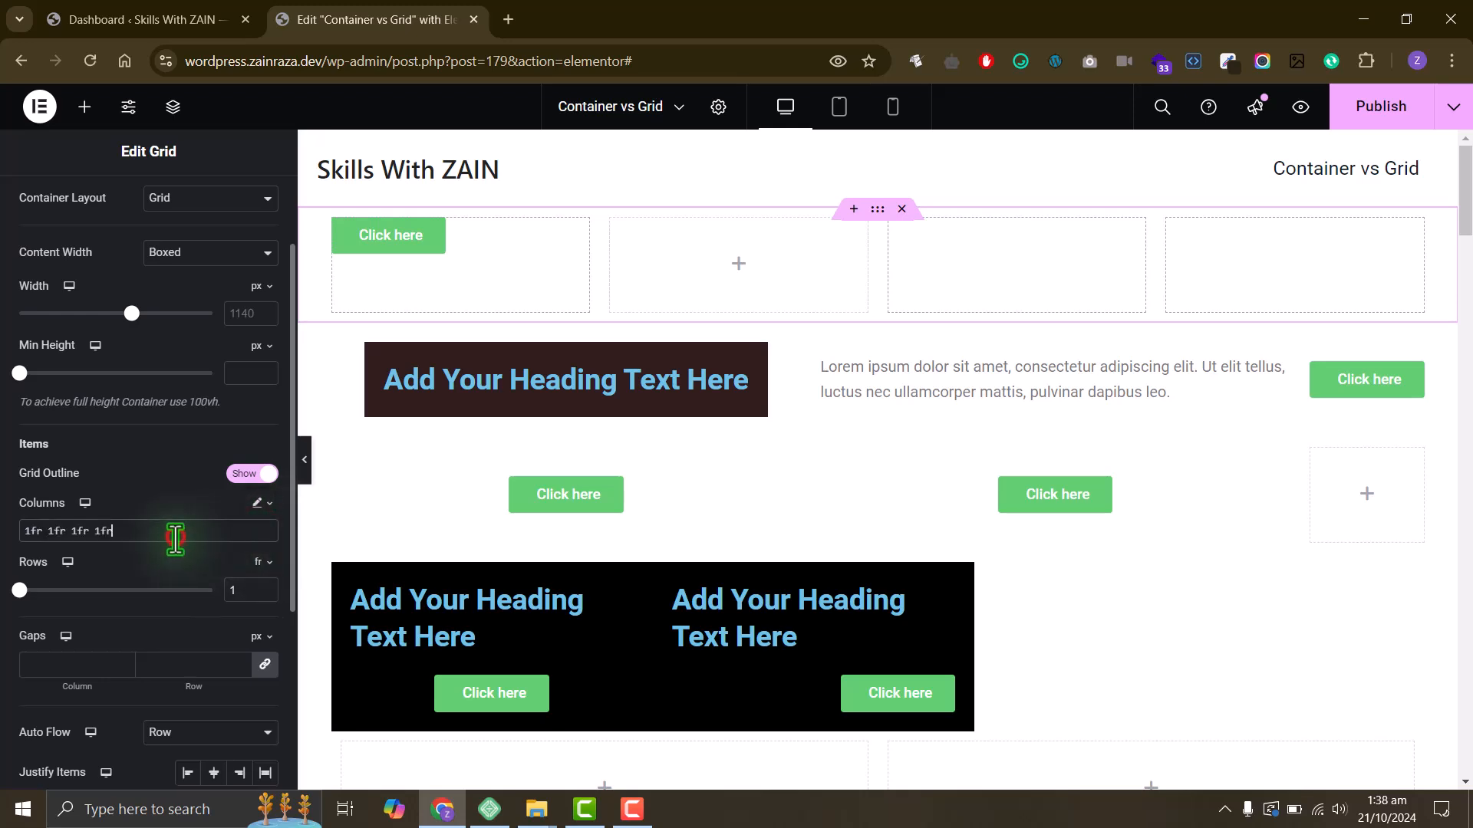
key(BackSpace)
key(BackSpace)
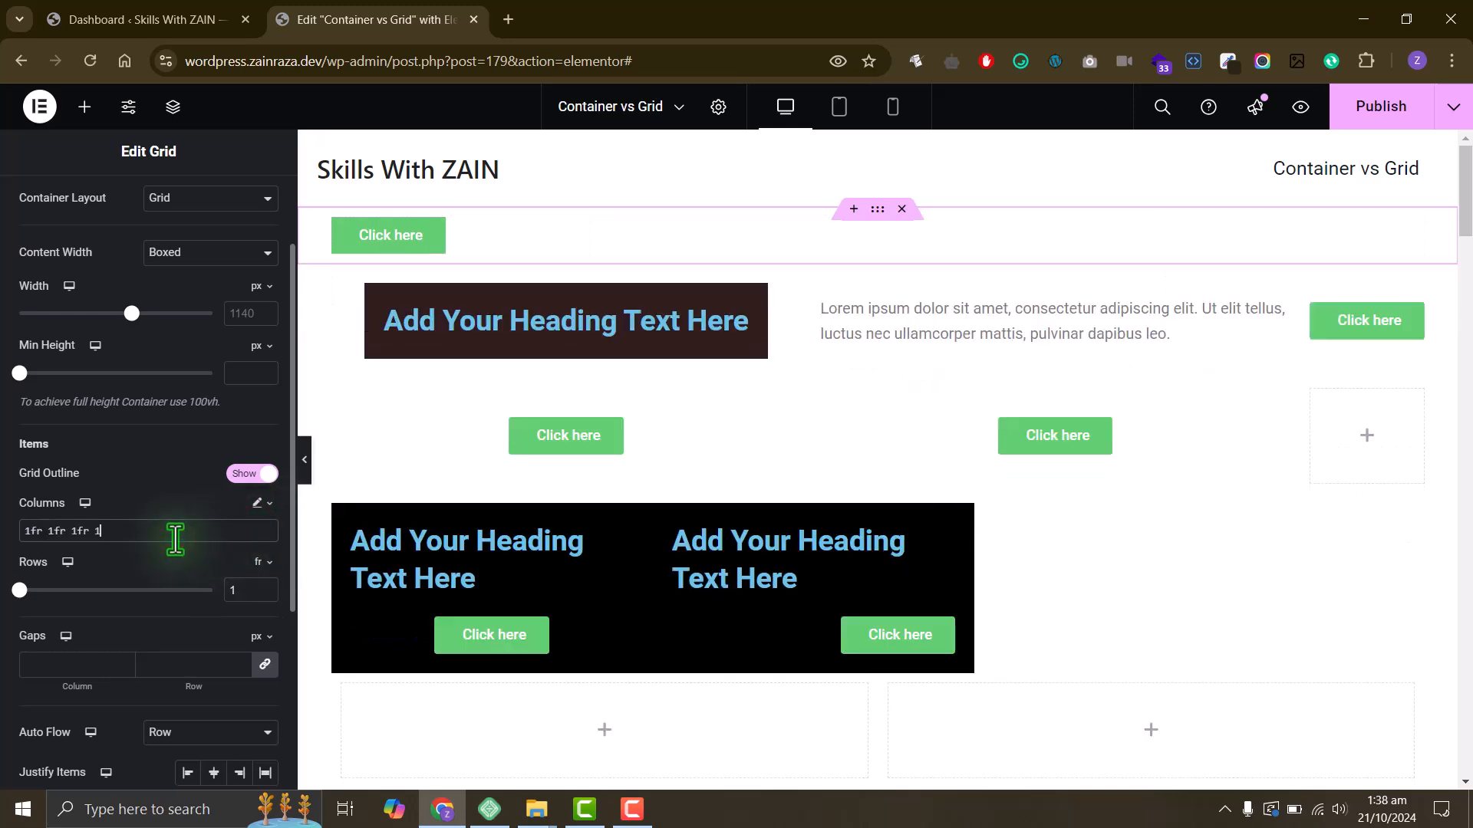
key(BackSpace)
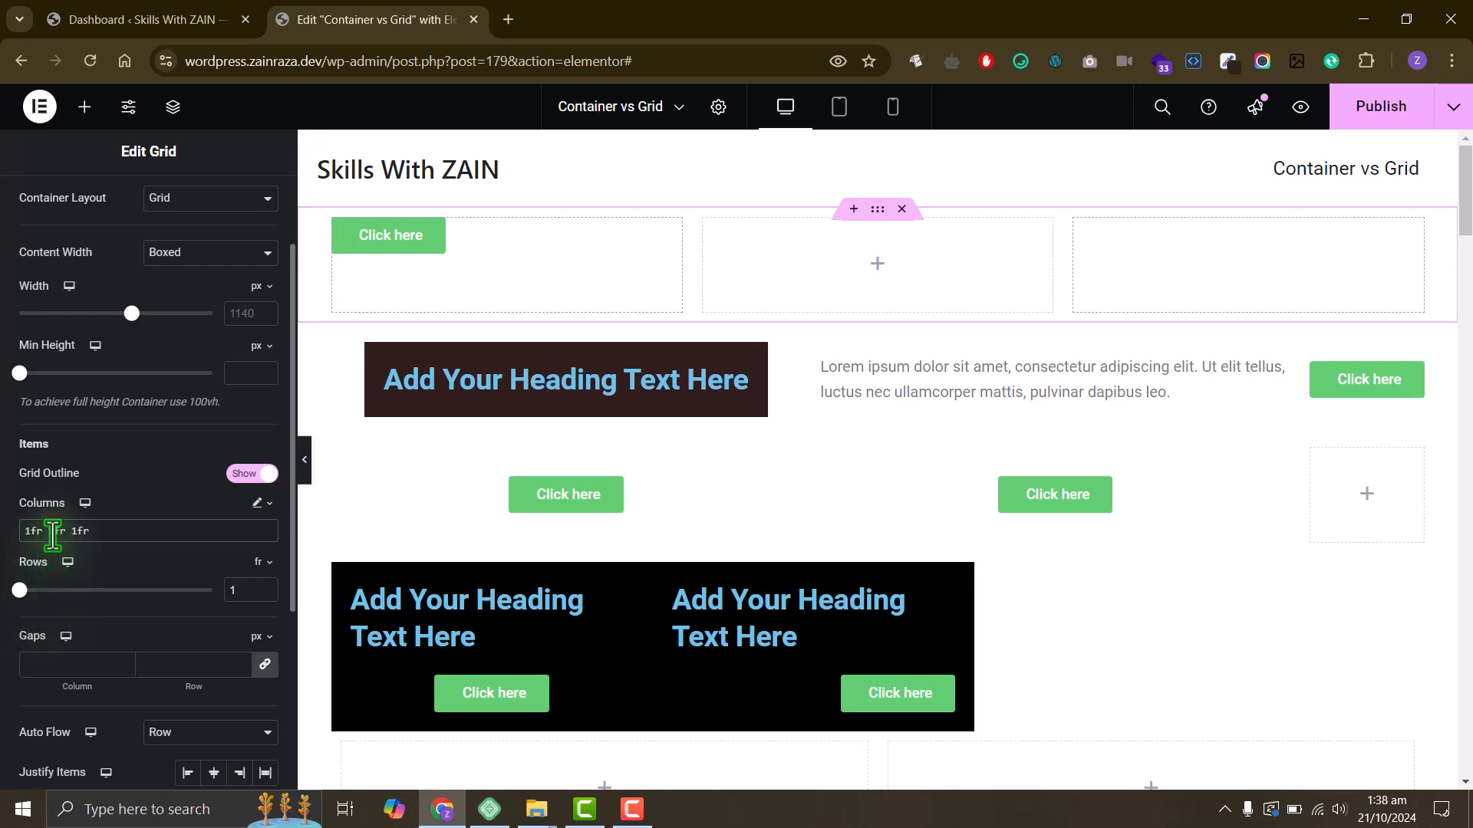
- Change the second column to 2fr and append a fourth 1fr column in the topmost grid's custom definition
key(BackSpace)
text(2)
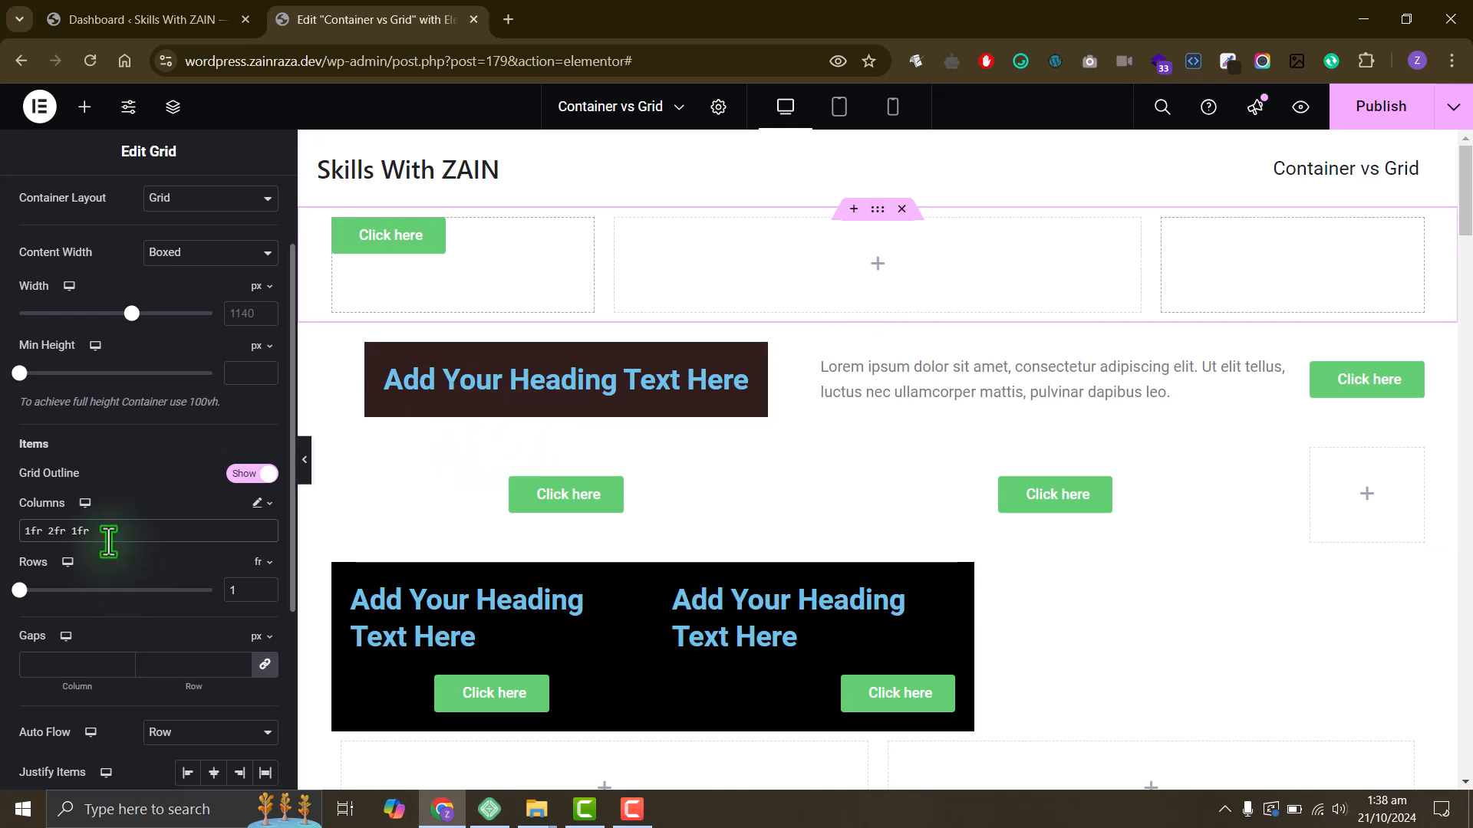
drag(109, 538, 138, 528)
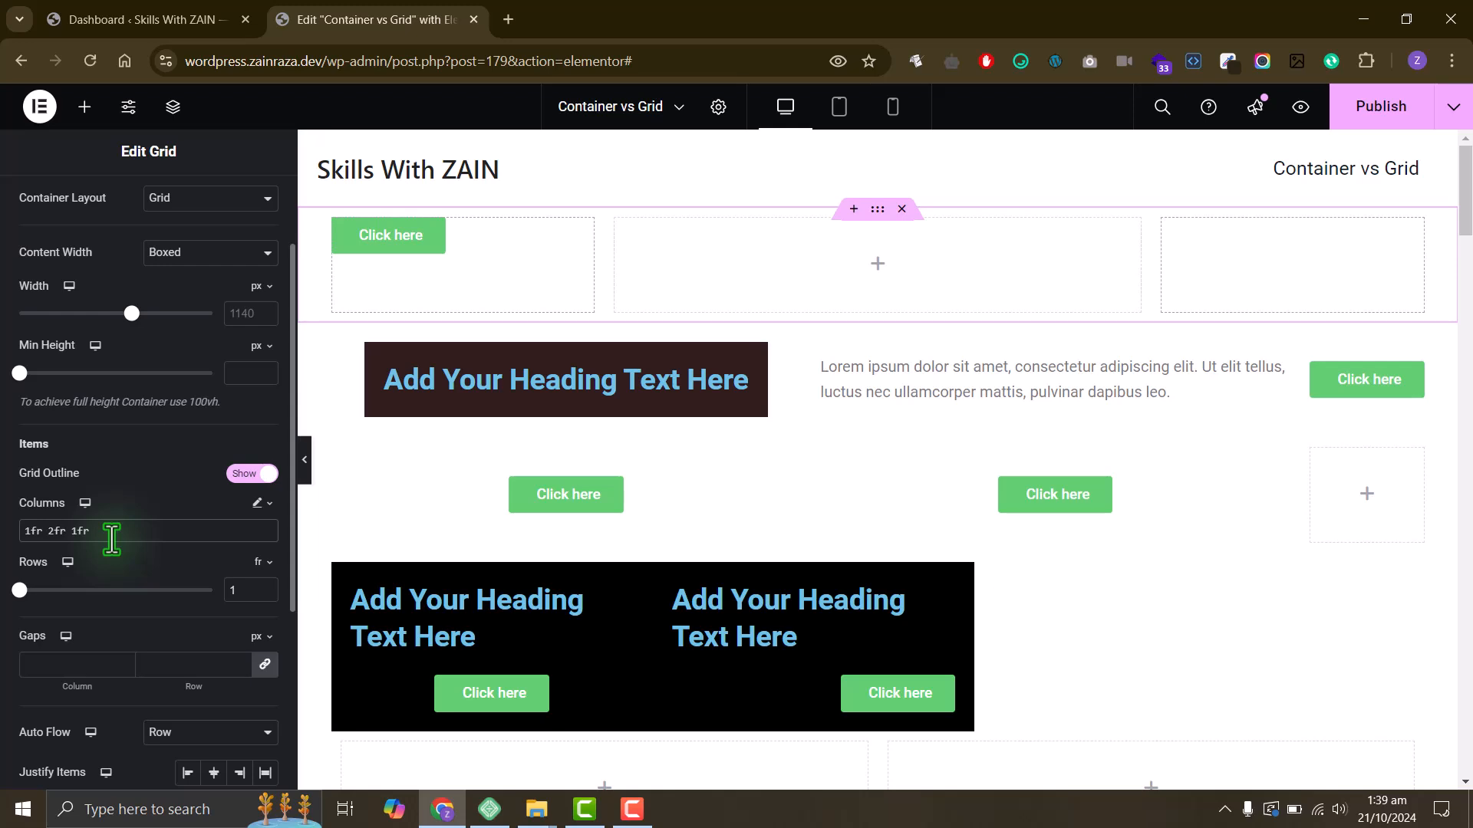
text(1fr)
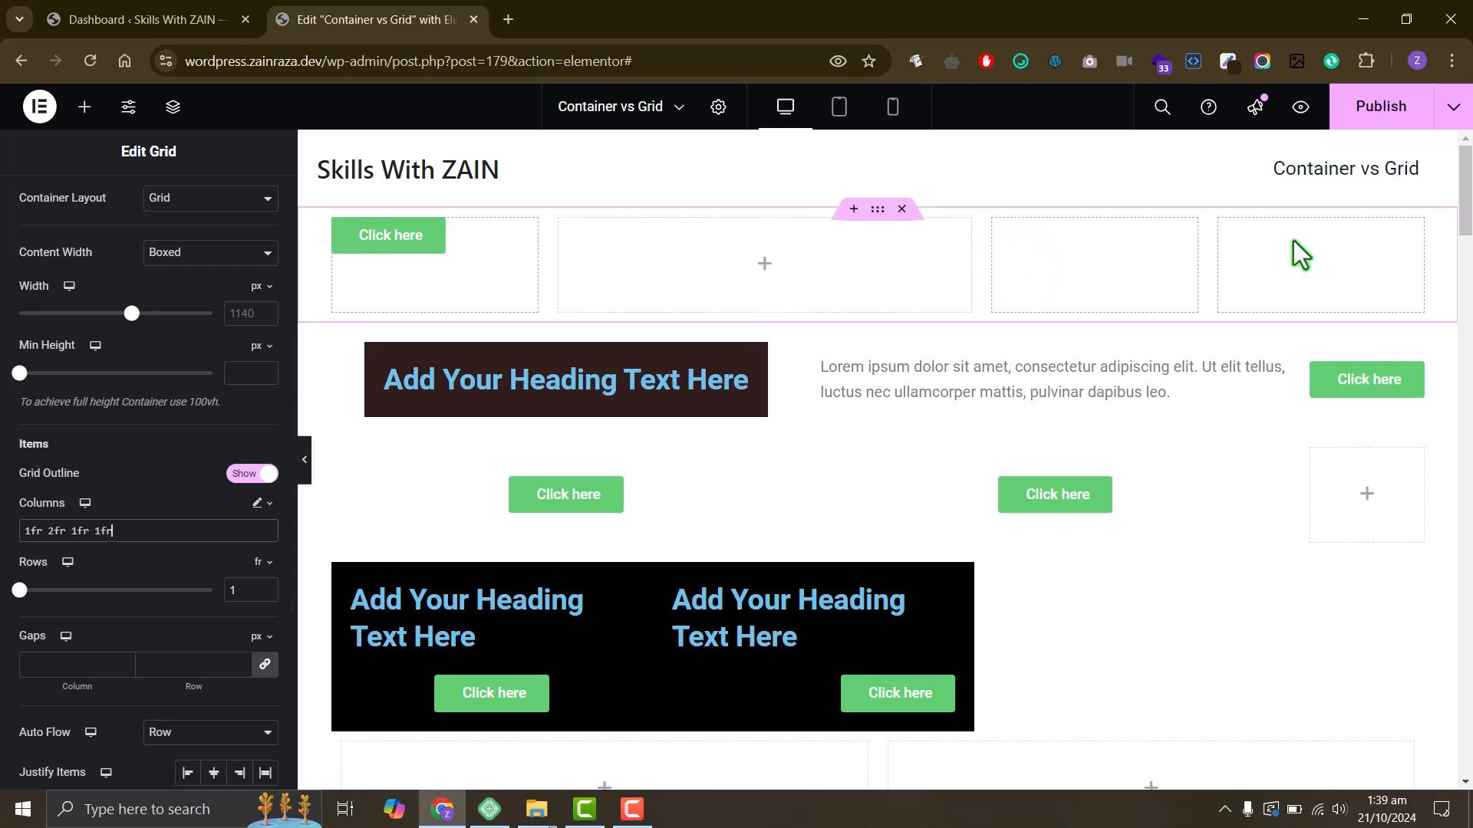
- Return the topmost grid's columns to the fr unit, view the custom definition once more and restore fr
click(269, 504)
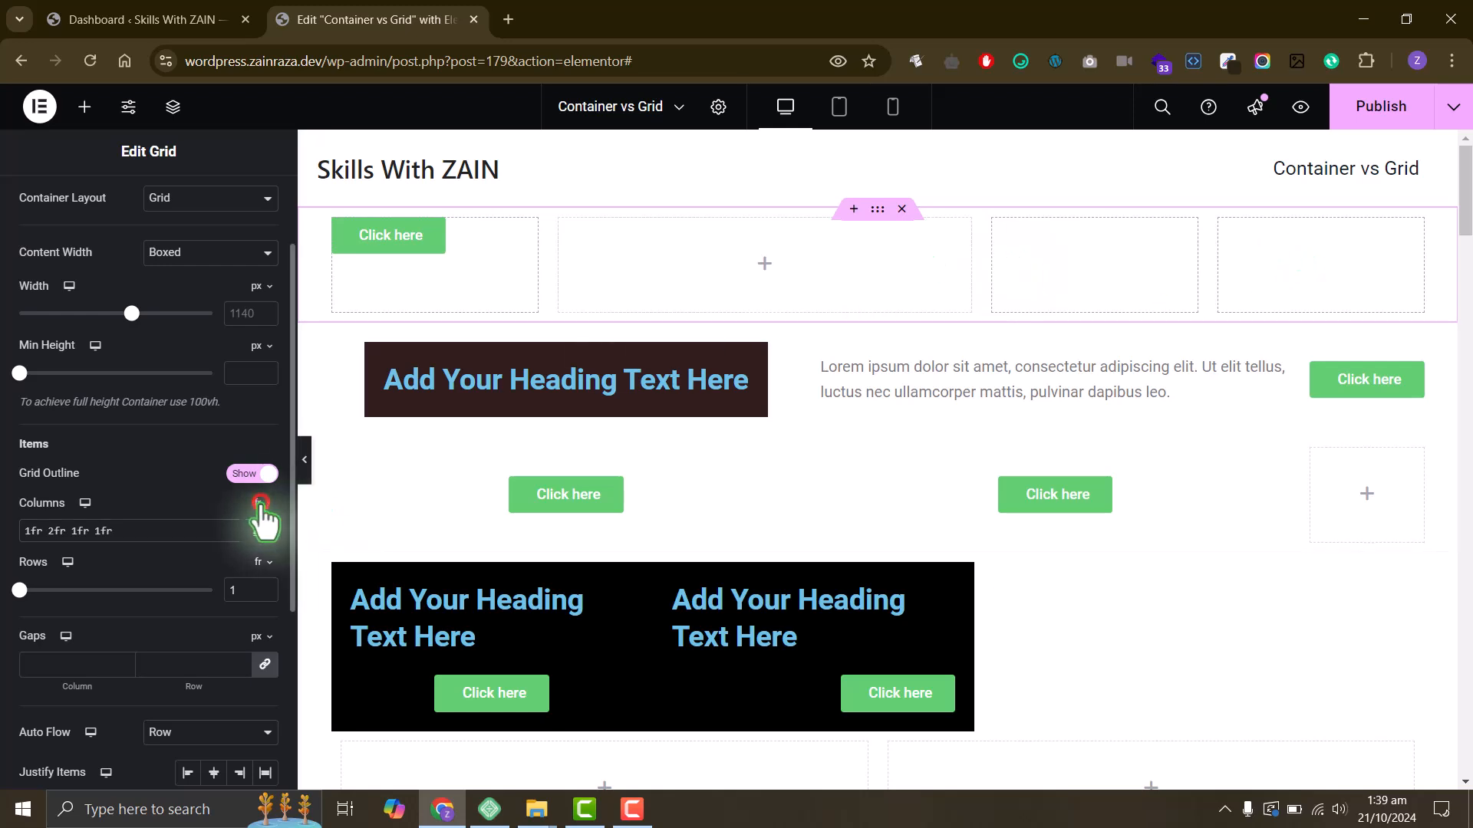
click(260, 504)
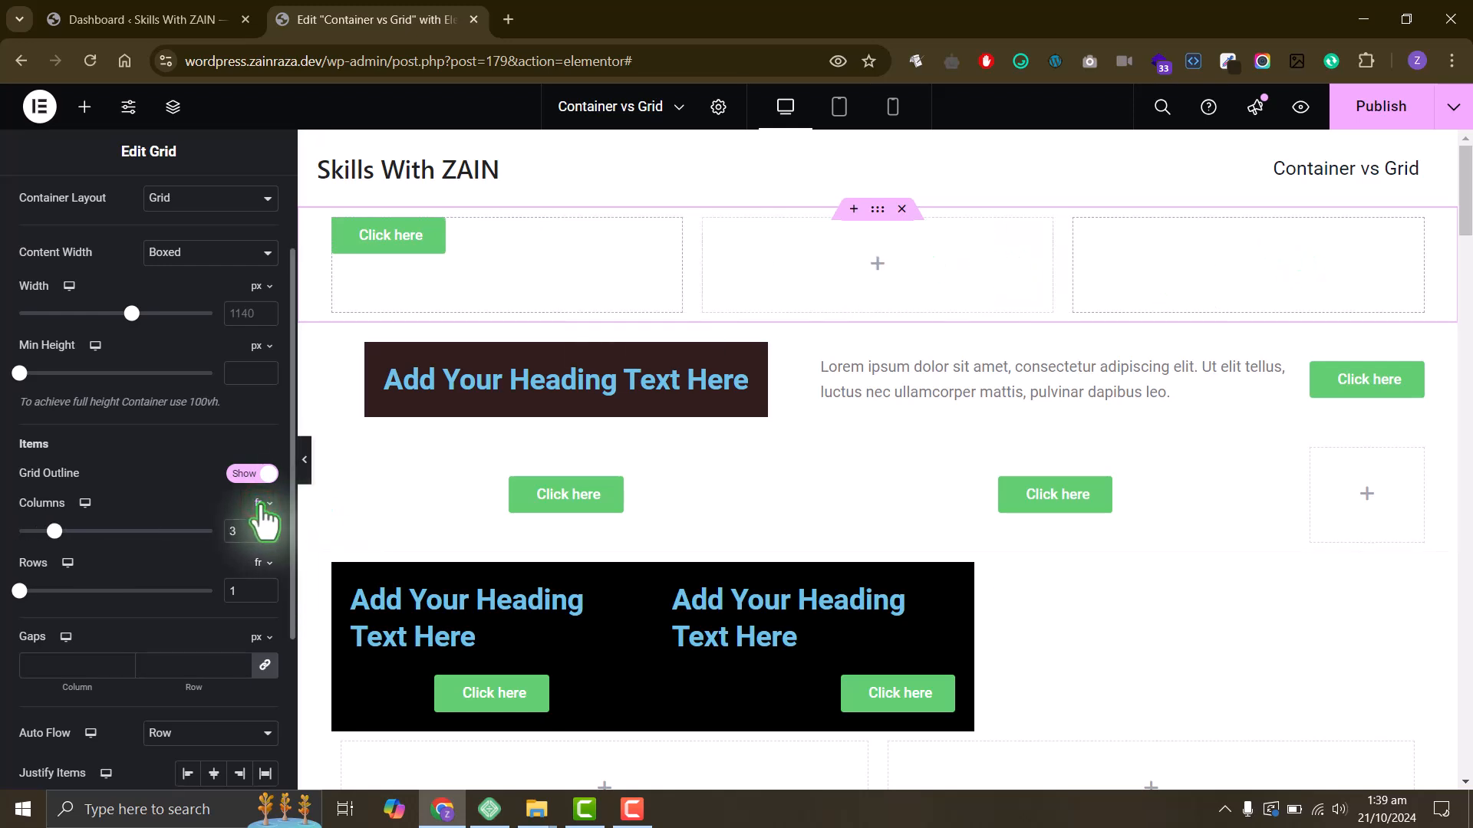
click(261, 504)
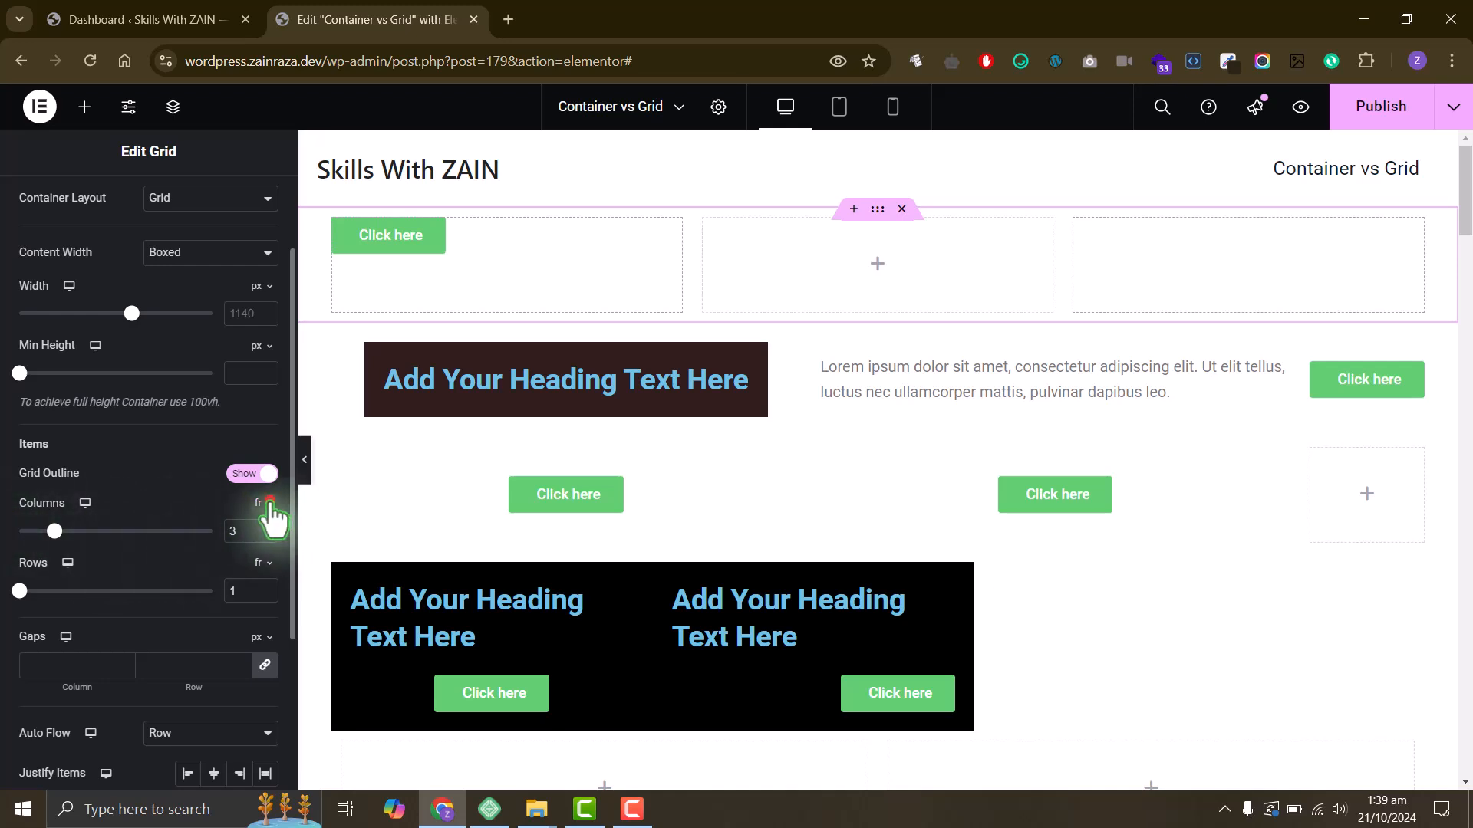
click(260, 531)
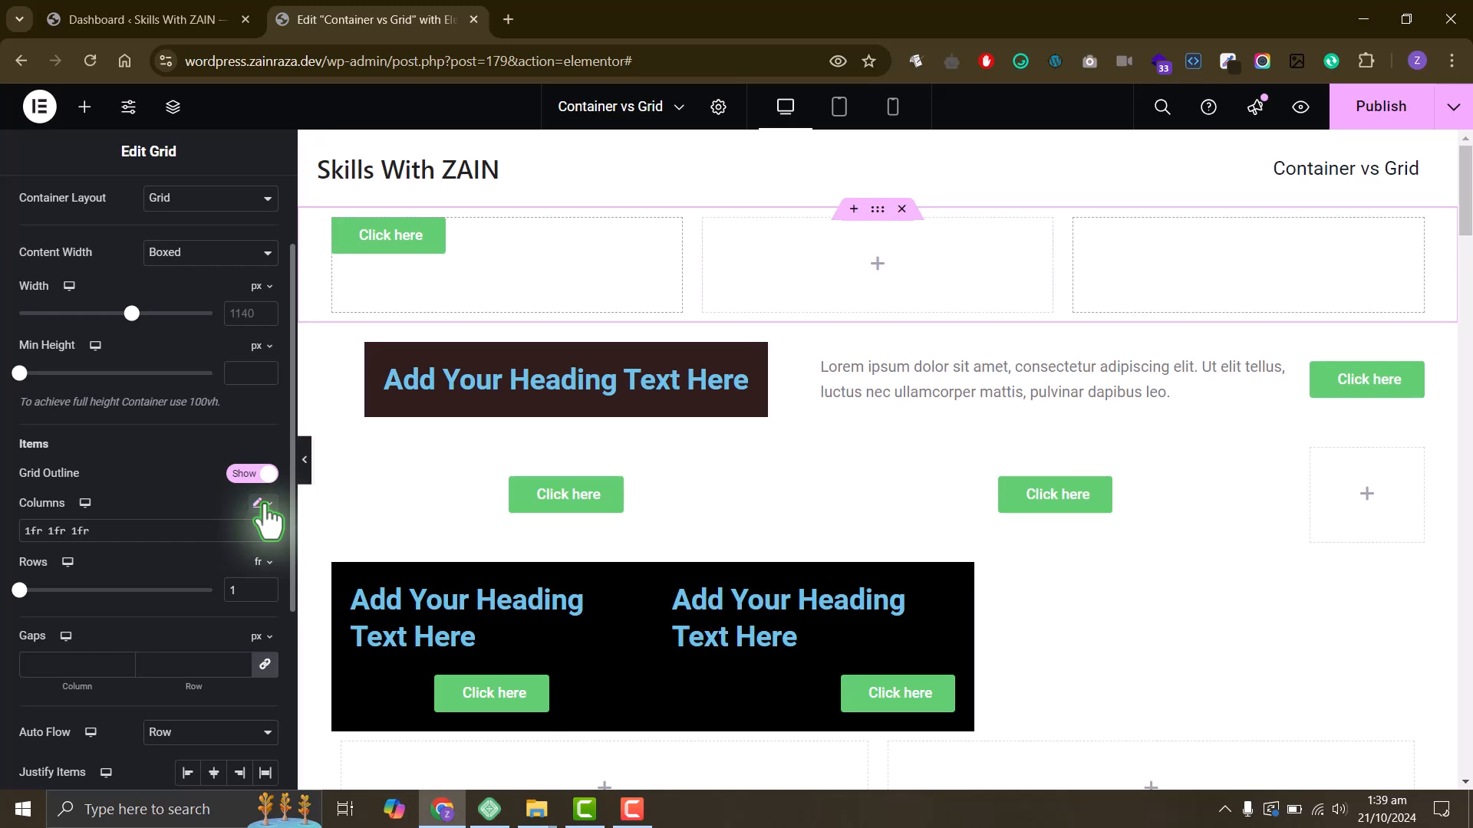
click(263, 505)
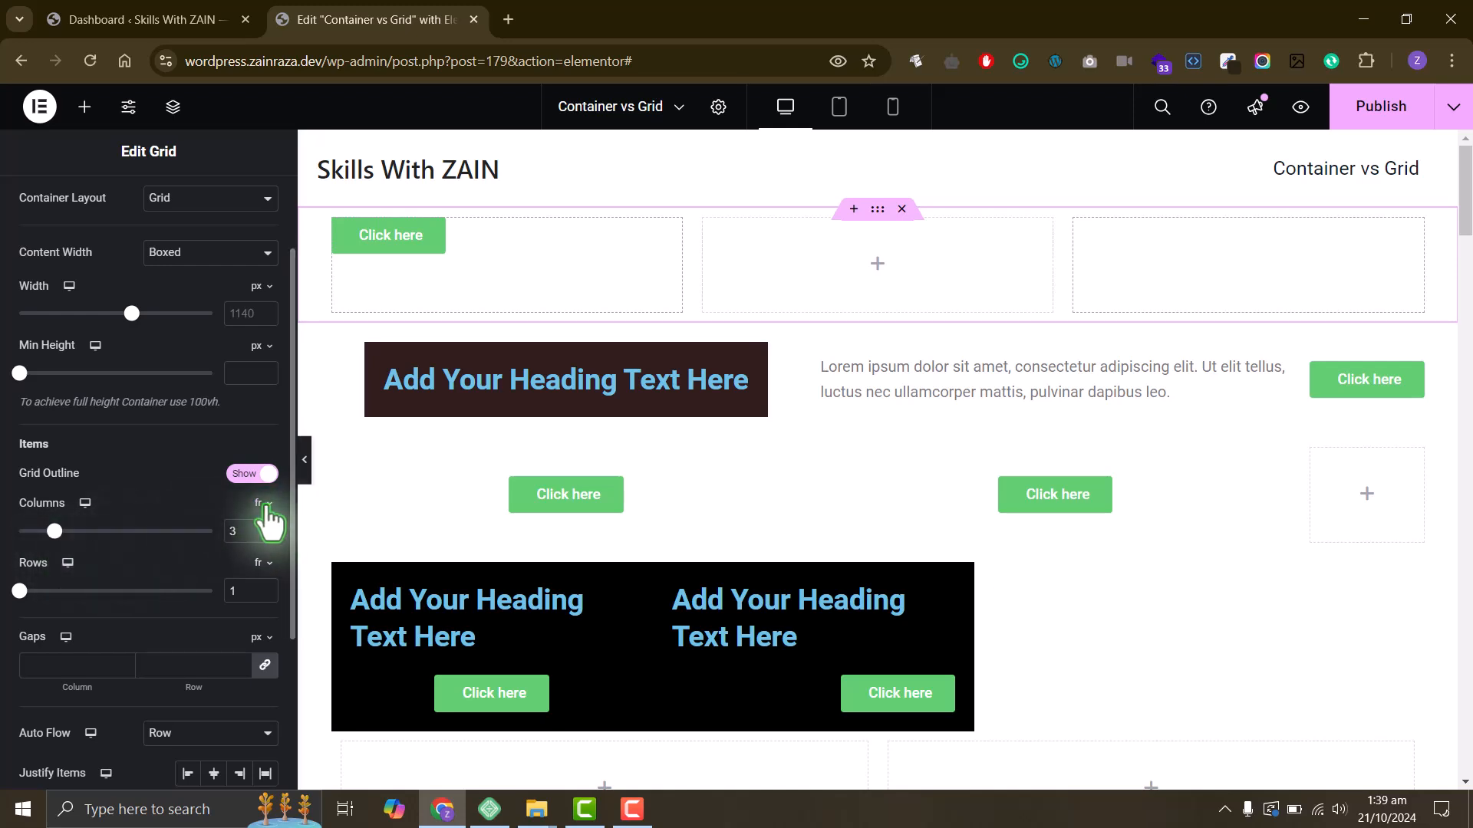
- Set the topmost grid to 3 rows and define them in the custom unit as 1fr 2fr 1fr
scroll(157, 477, down, 1)
drag(19, 557, 54, 568)
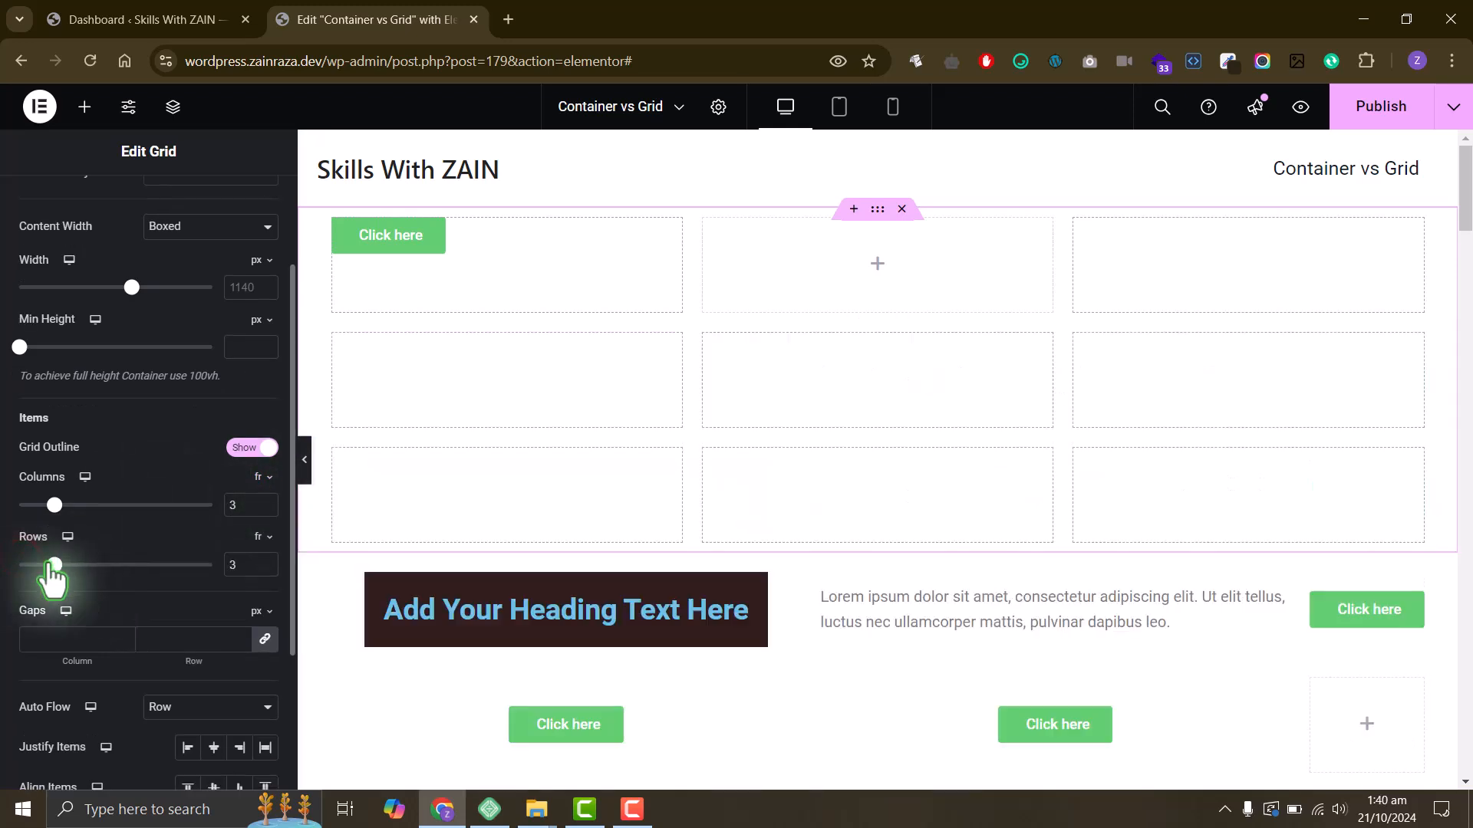
click(251, 533)
click(257, 583)
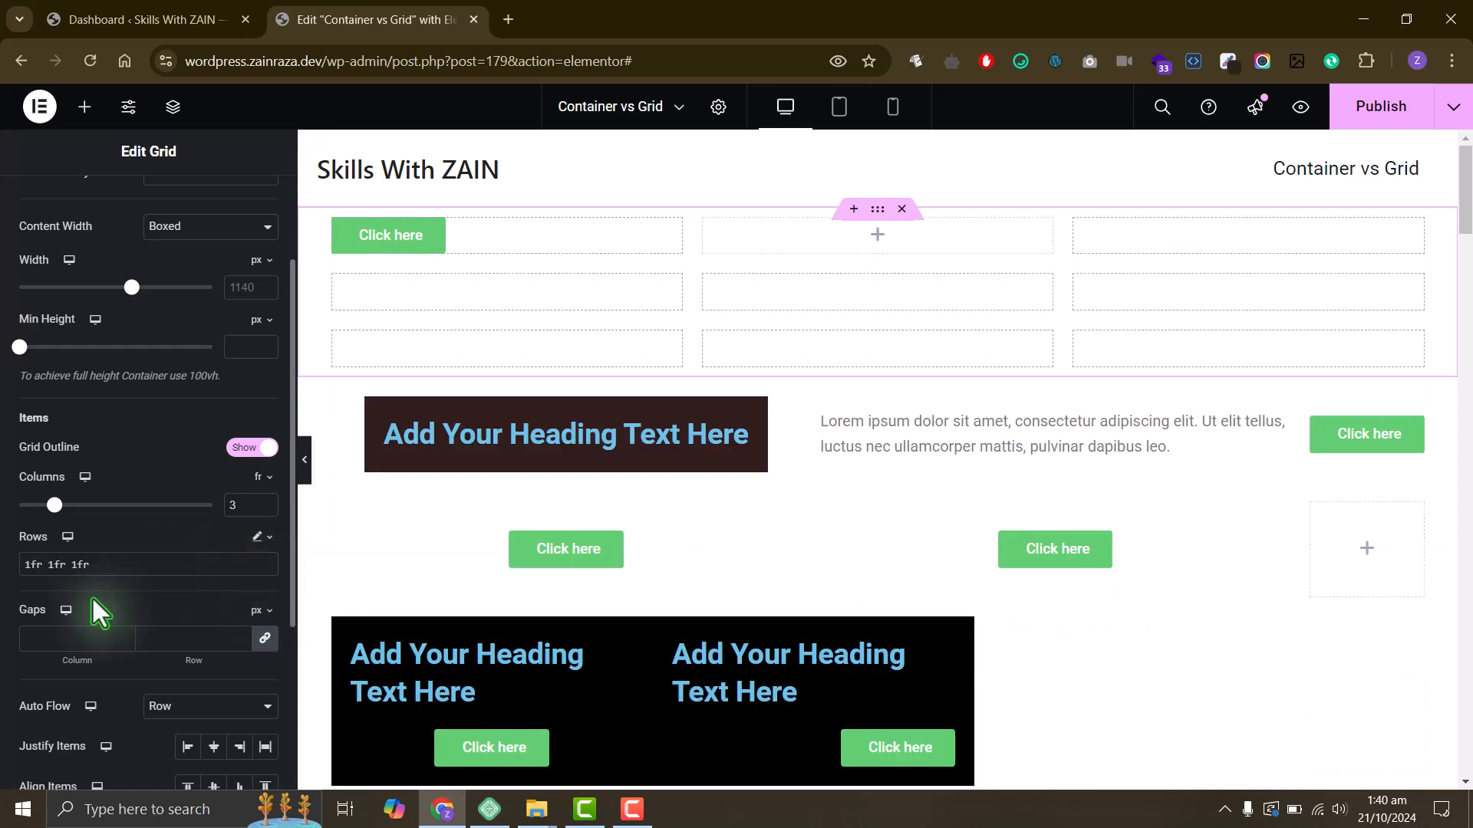
click(53, 569)
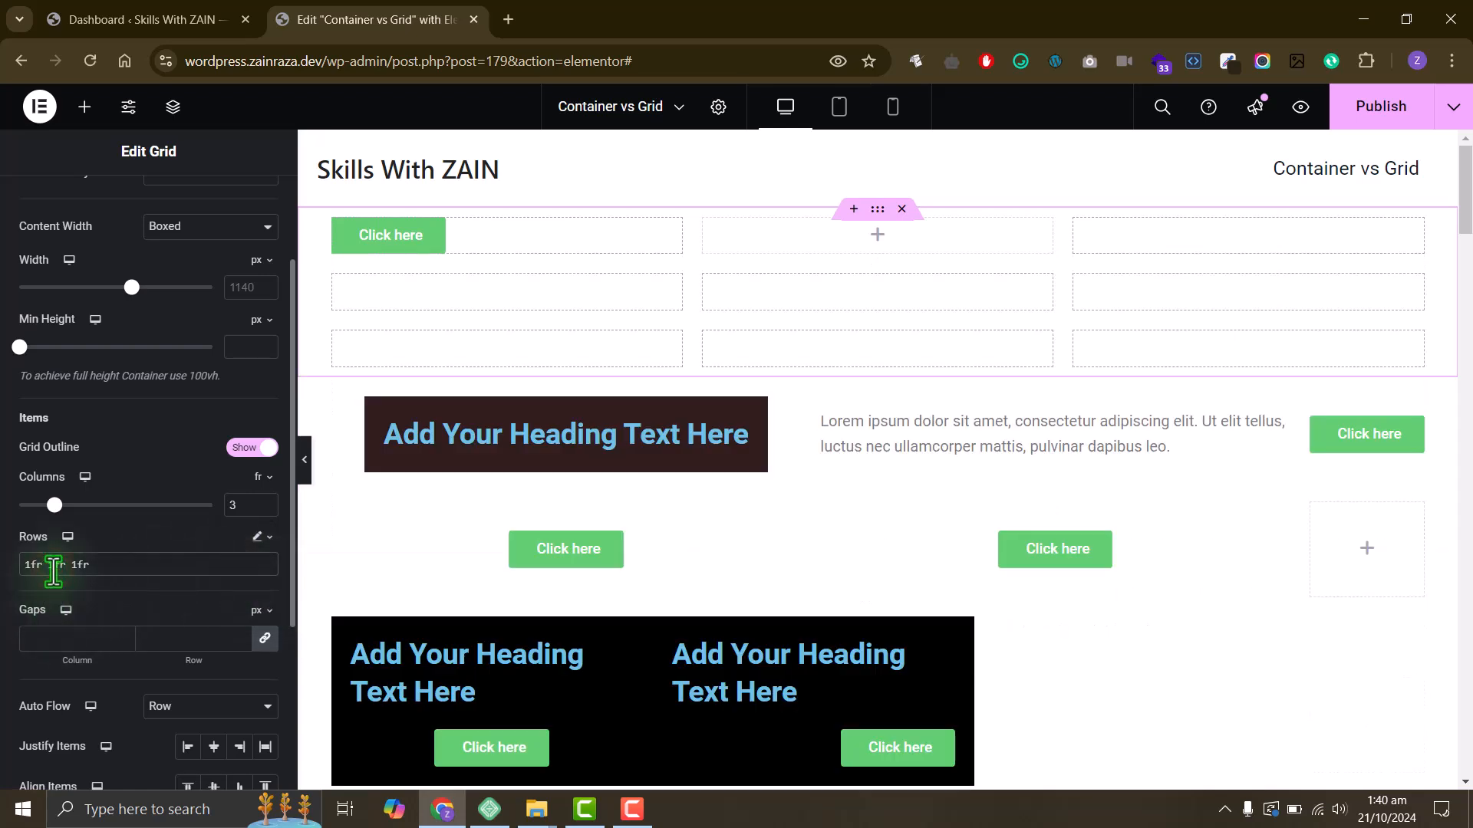
key(BackSpace)
text(2)
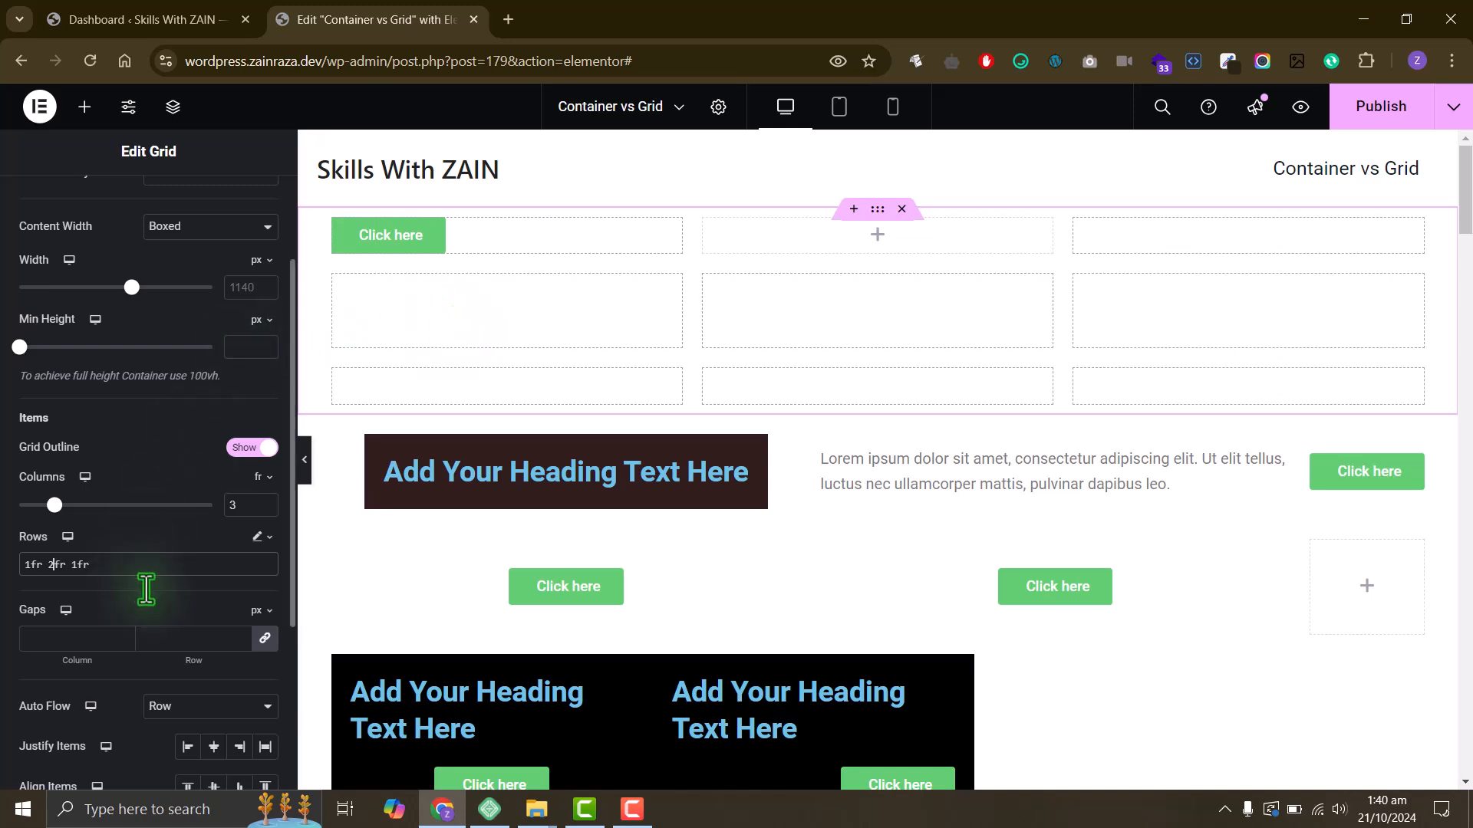
- Set Justify Items, Align Items and Align Content of the topmost grid to Center
scroll(141, 585, down, 2)
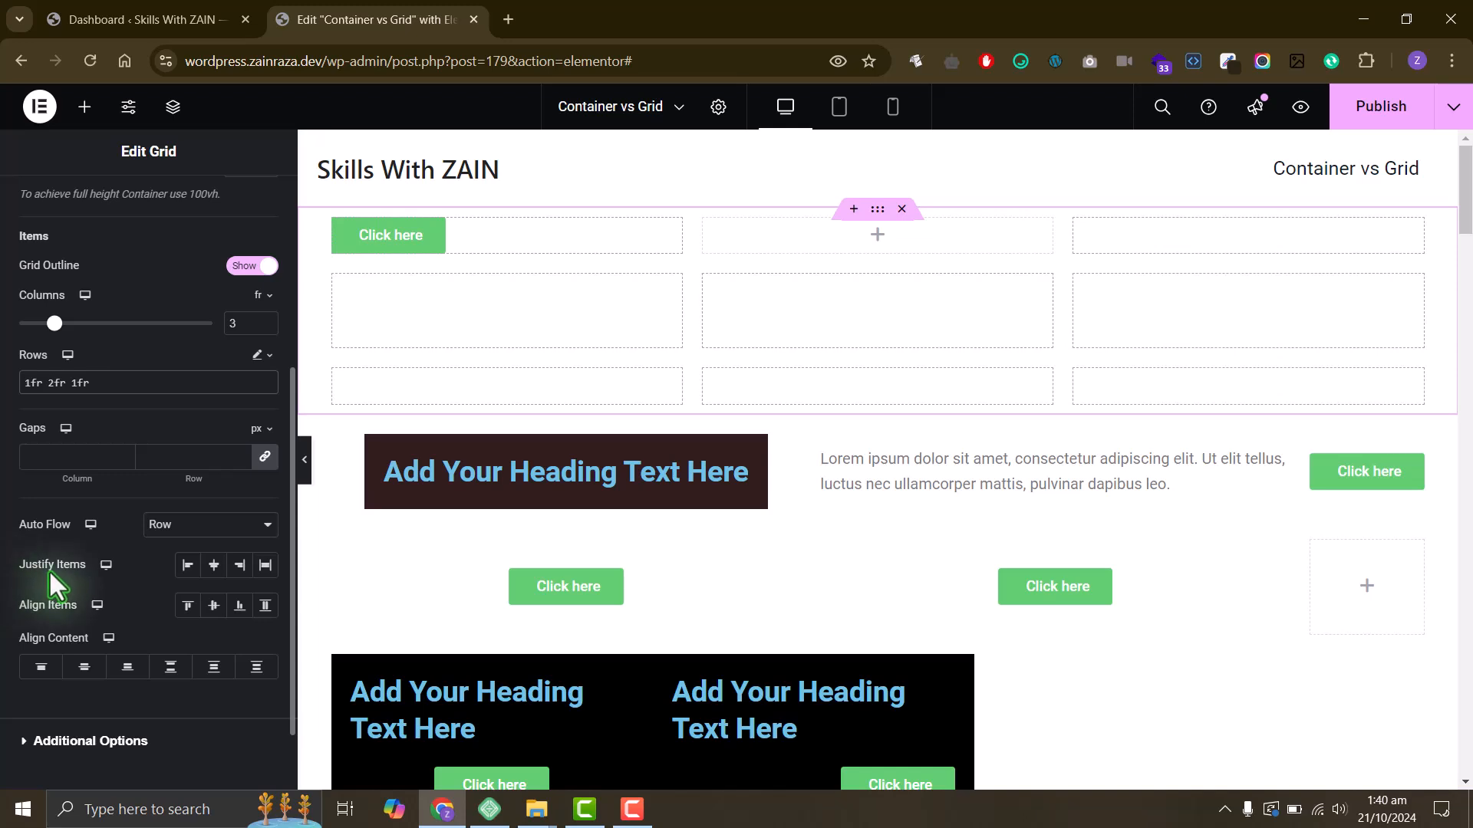
click(213, 568)
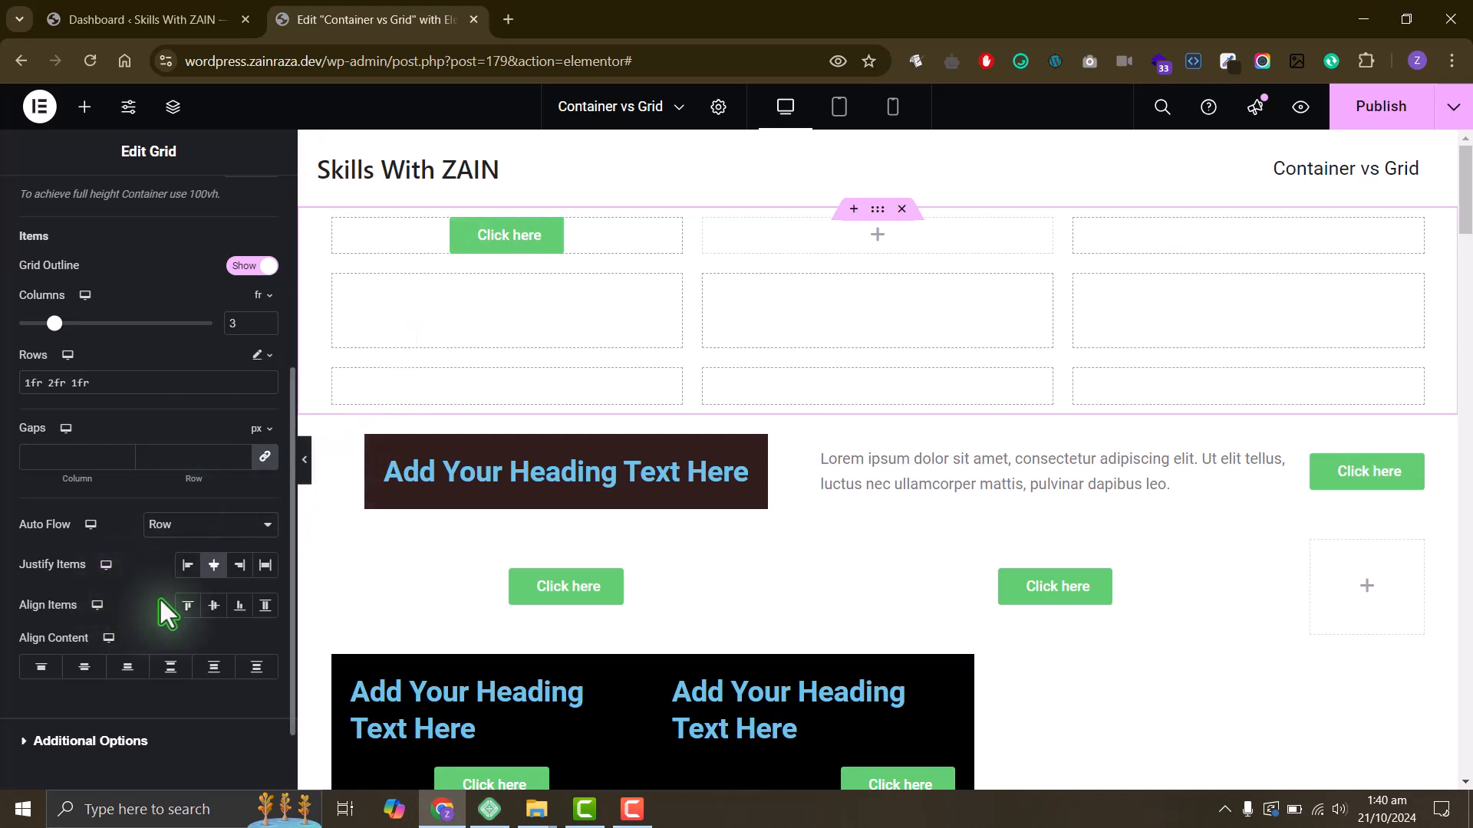
scroll(159, 597, down, 2)
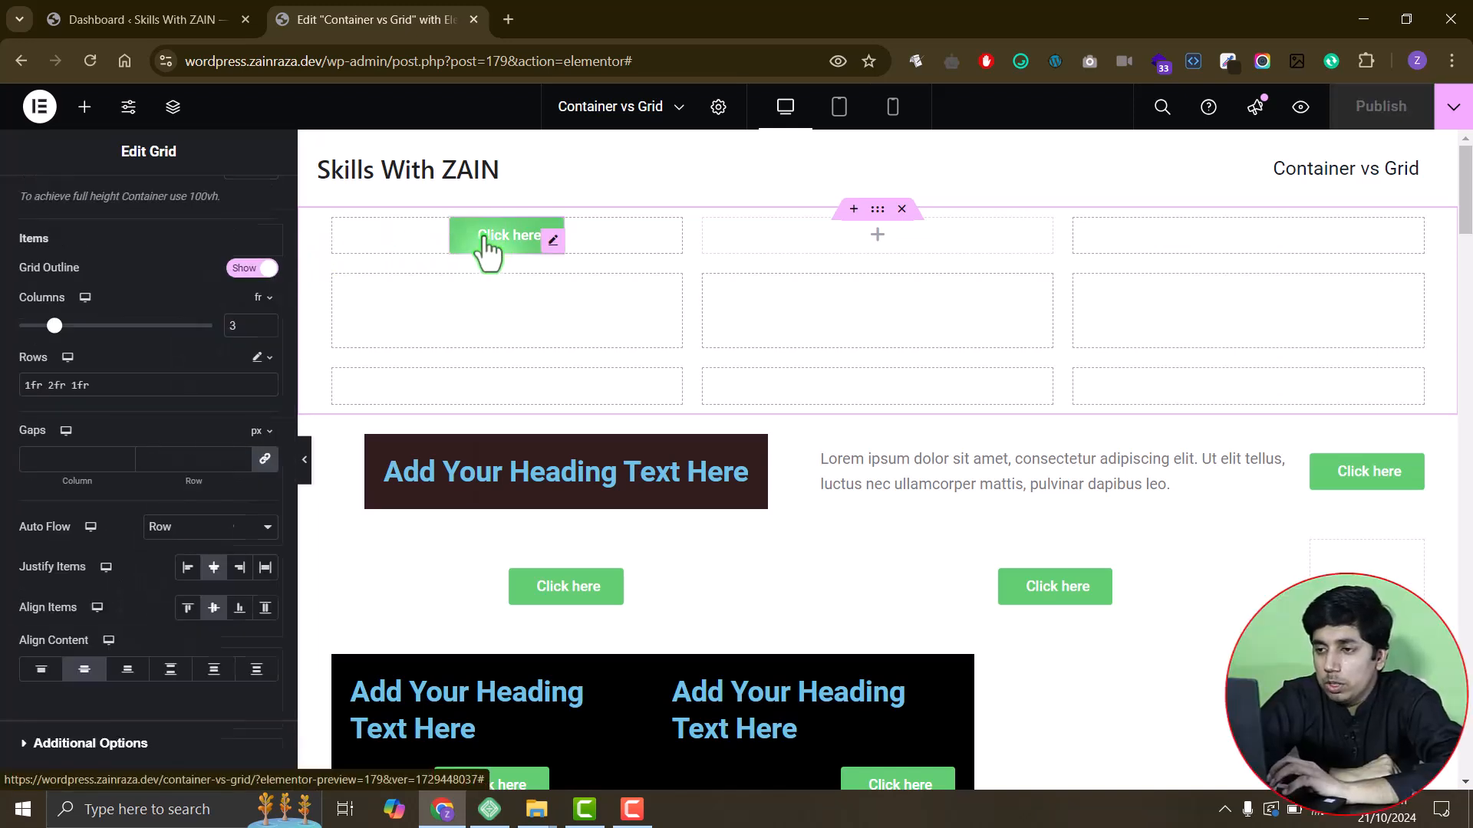
- Duplicate the Click here button three times to fill the topmost grid's first row and the first cell of its second row
right_click(485, 245)
click(529, 292)
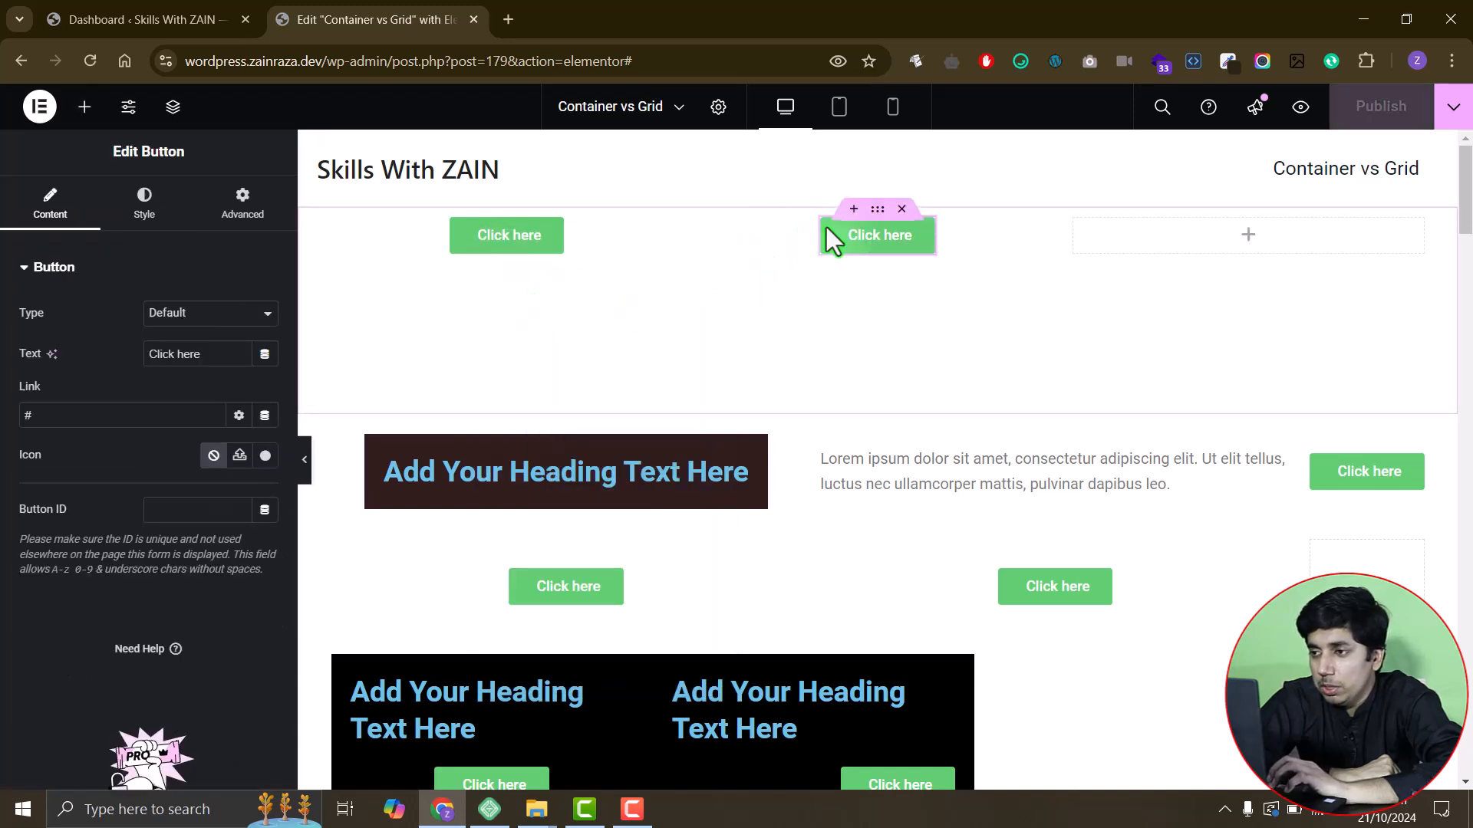
right_click(829, 244)
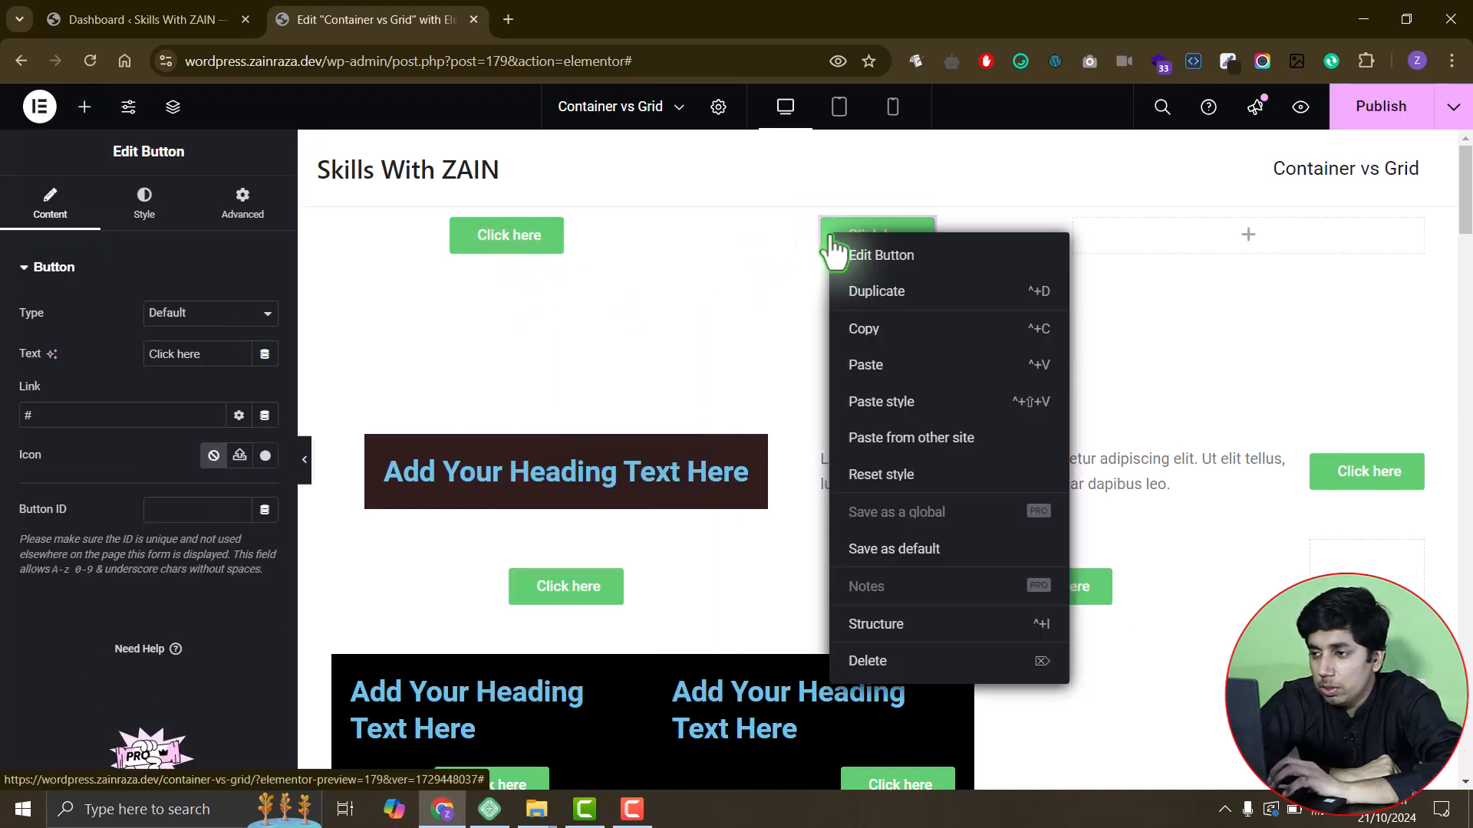
click(853, 295)
right_click(1198, 237)
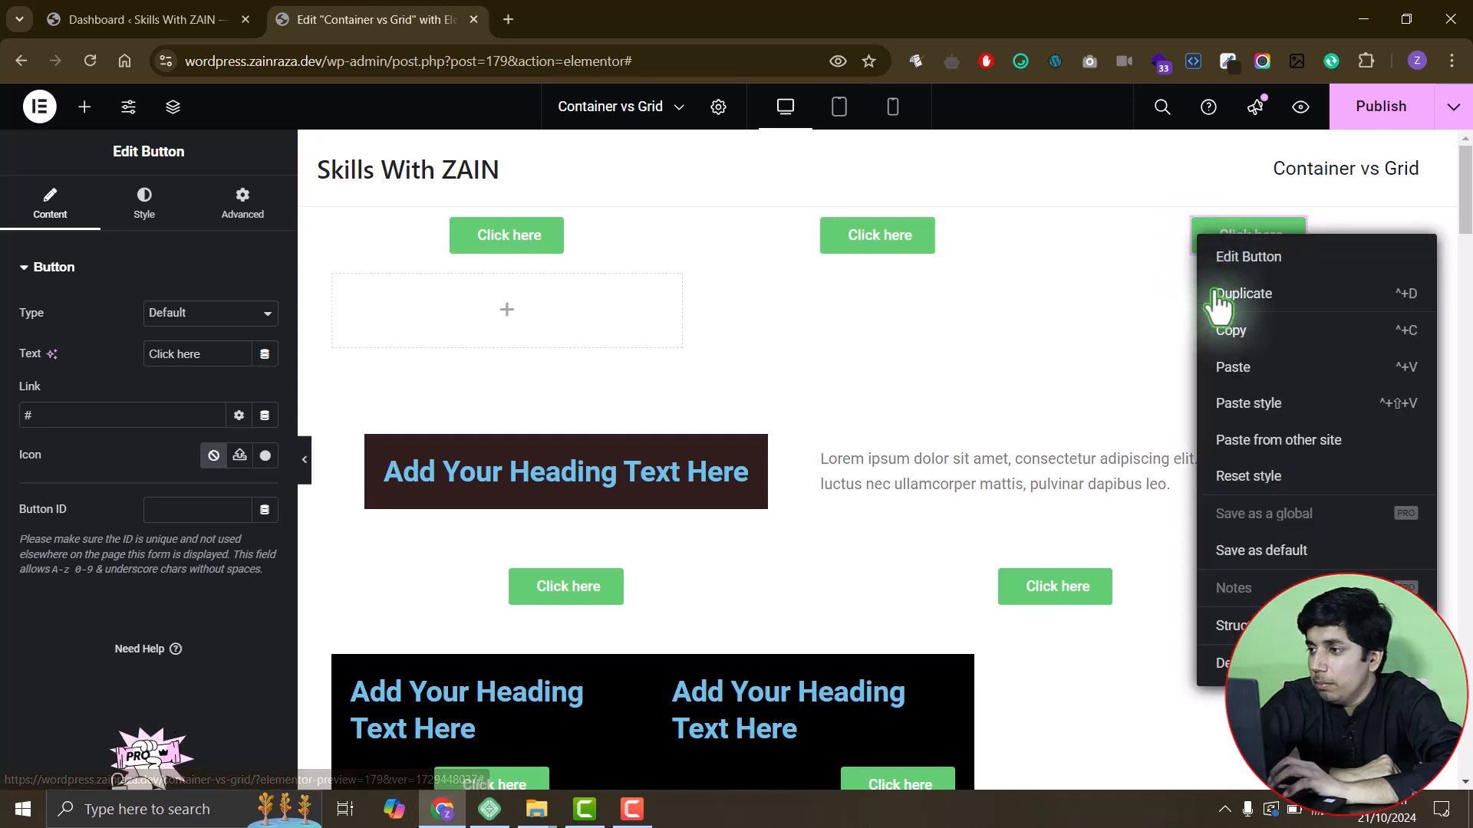
click(1219, 295)
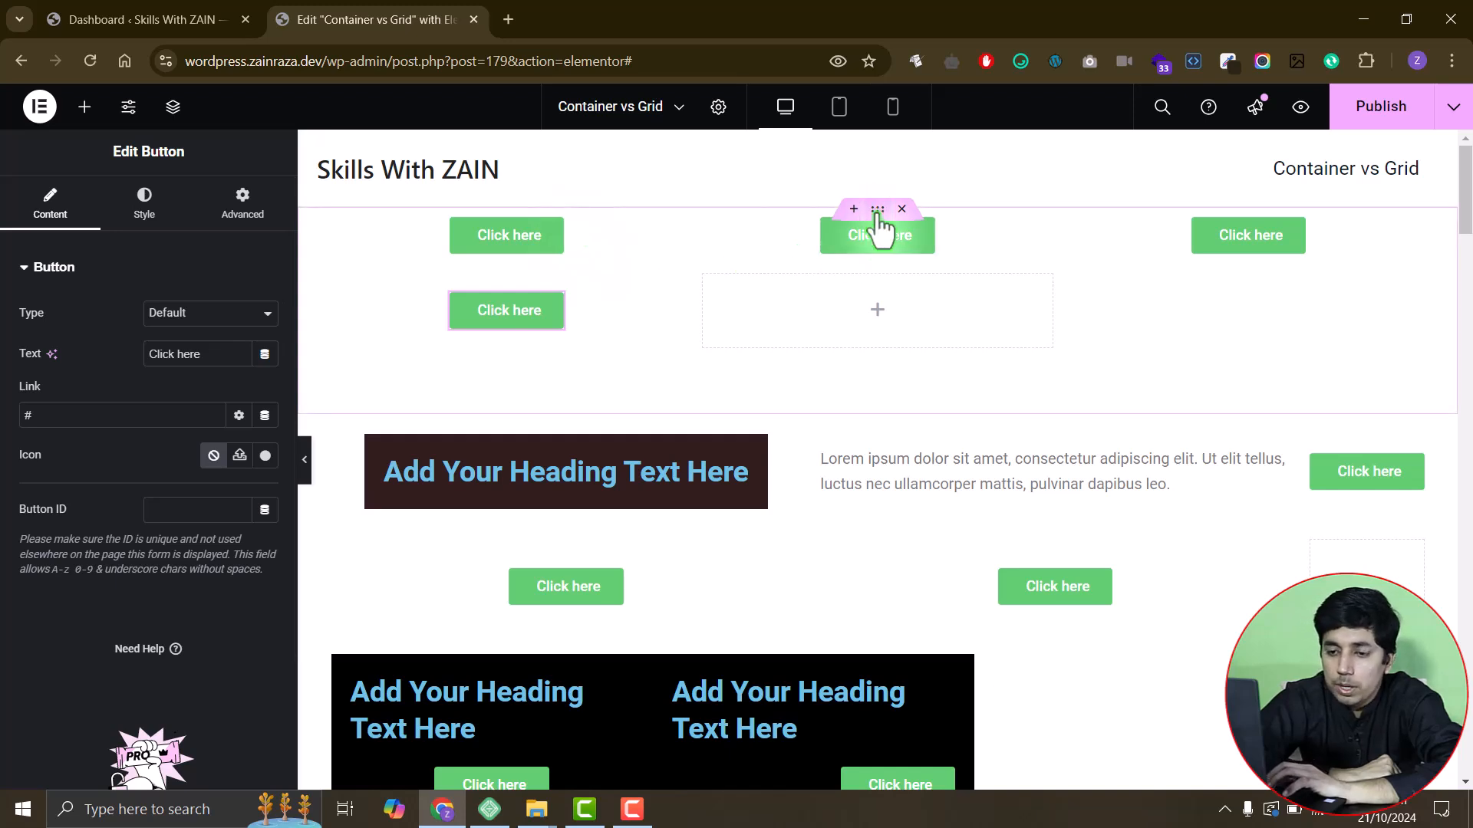
- Try the Start and End options of Justify Items on the topmost grid, then restore Center
click(878, 213)
scroll(115, 609, down, 2)
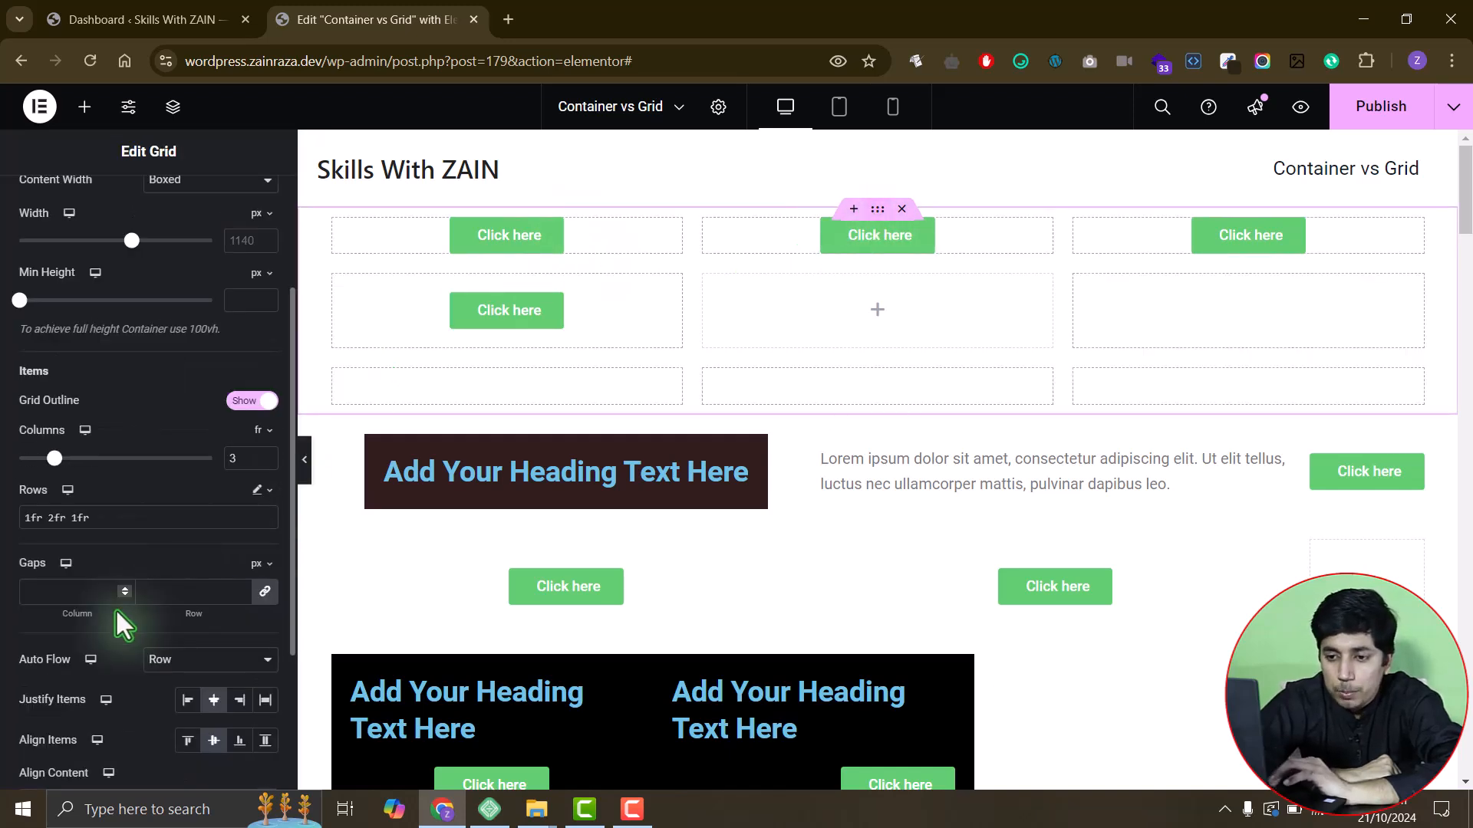
scroll(115, 609, down, 1)
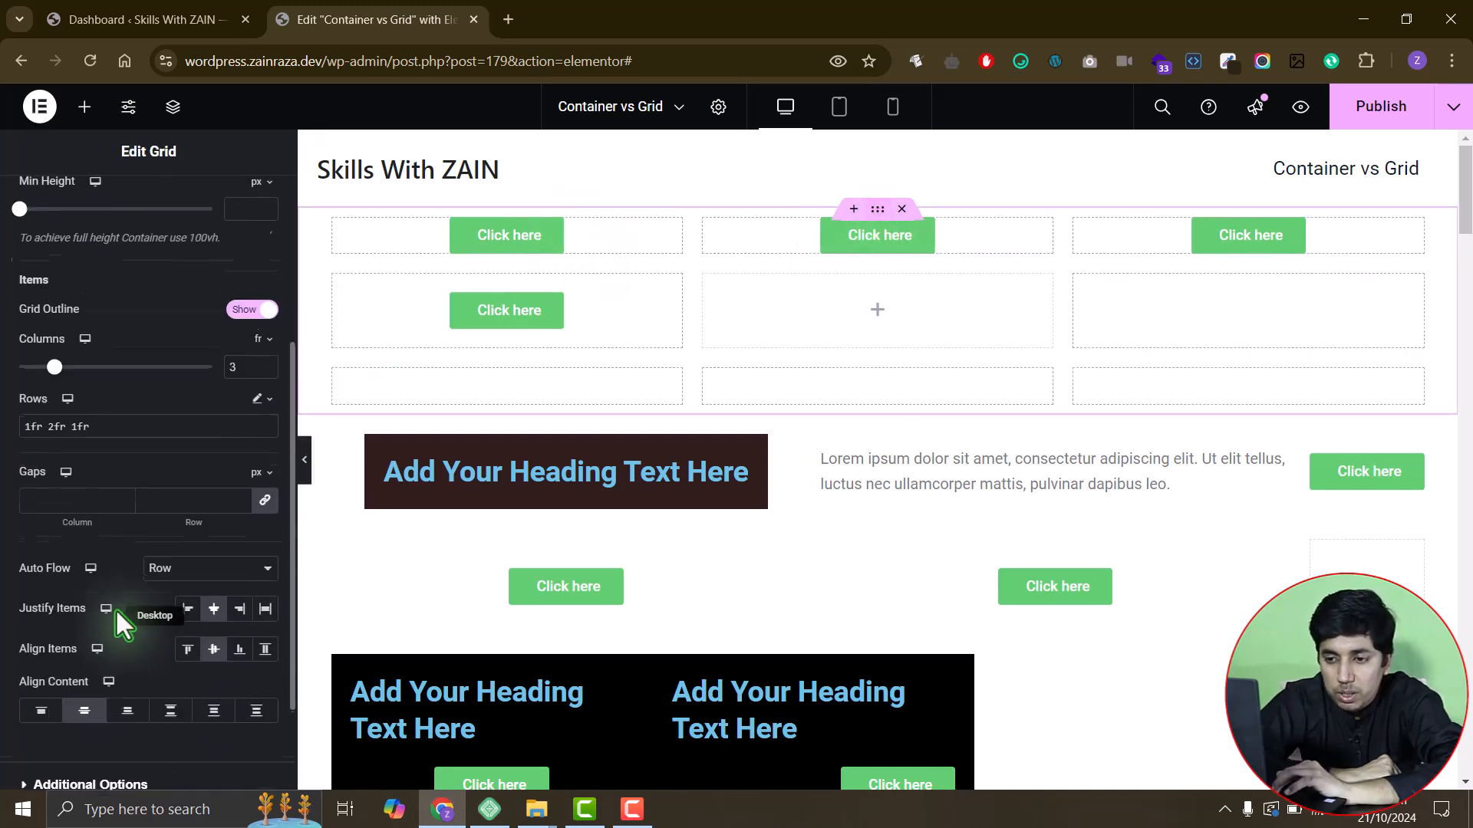
click(188, 604)
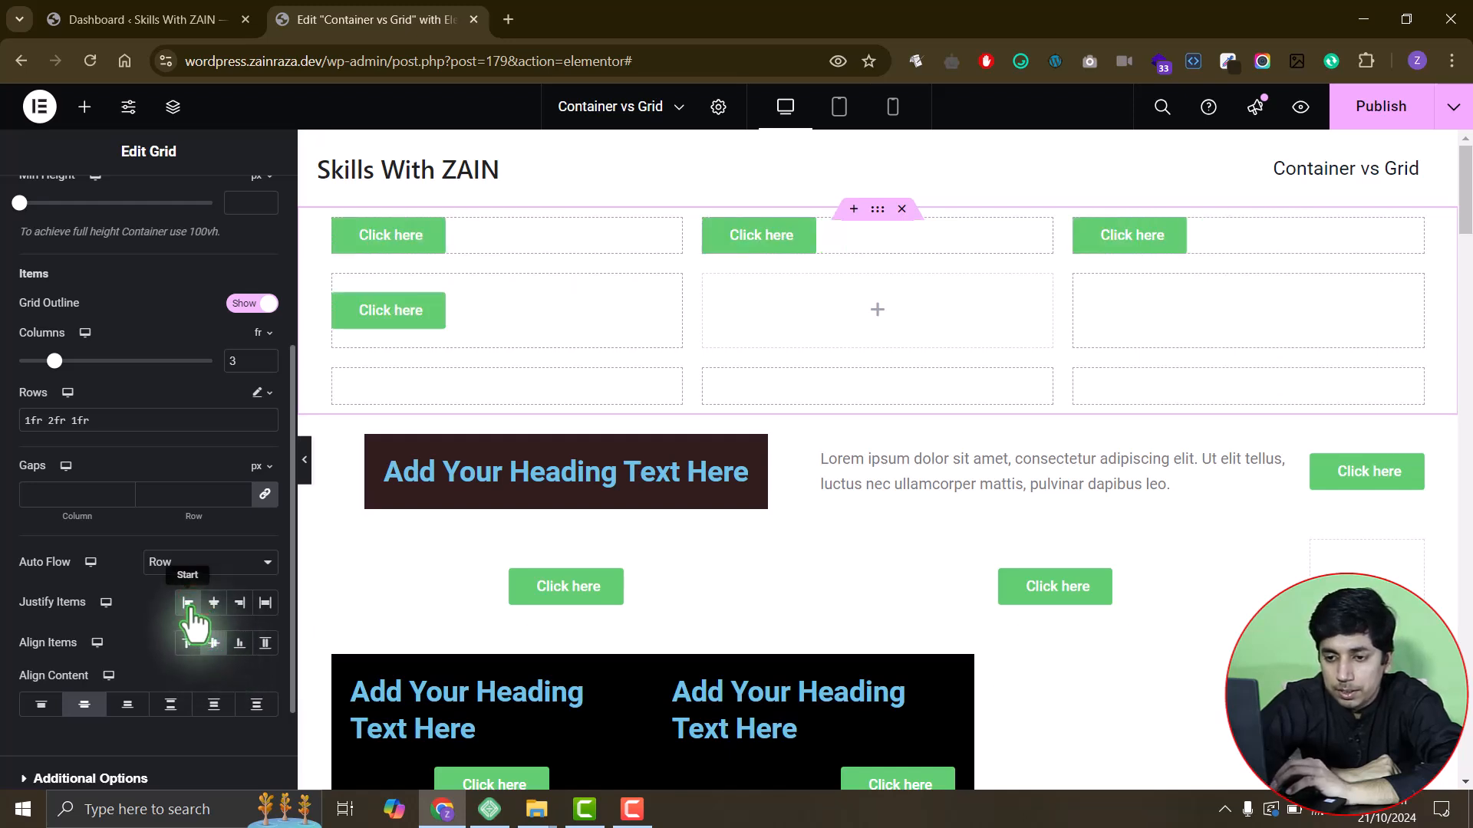
click(237, 605)
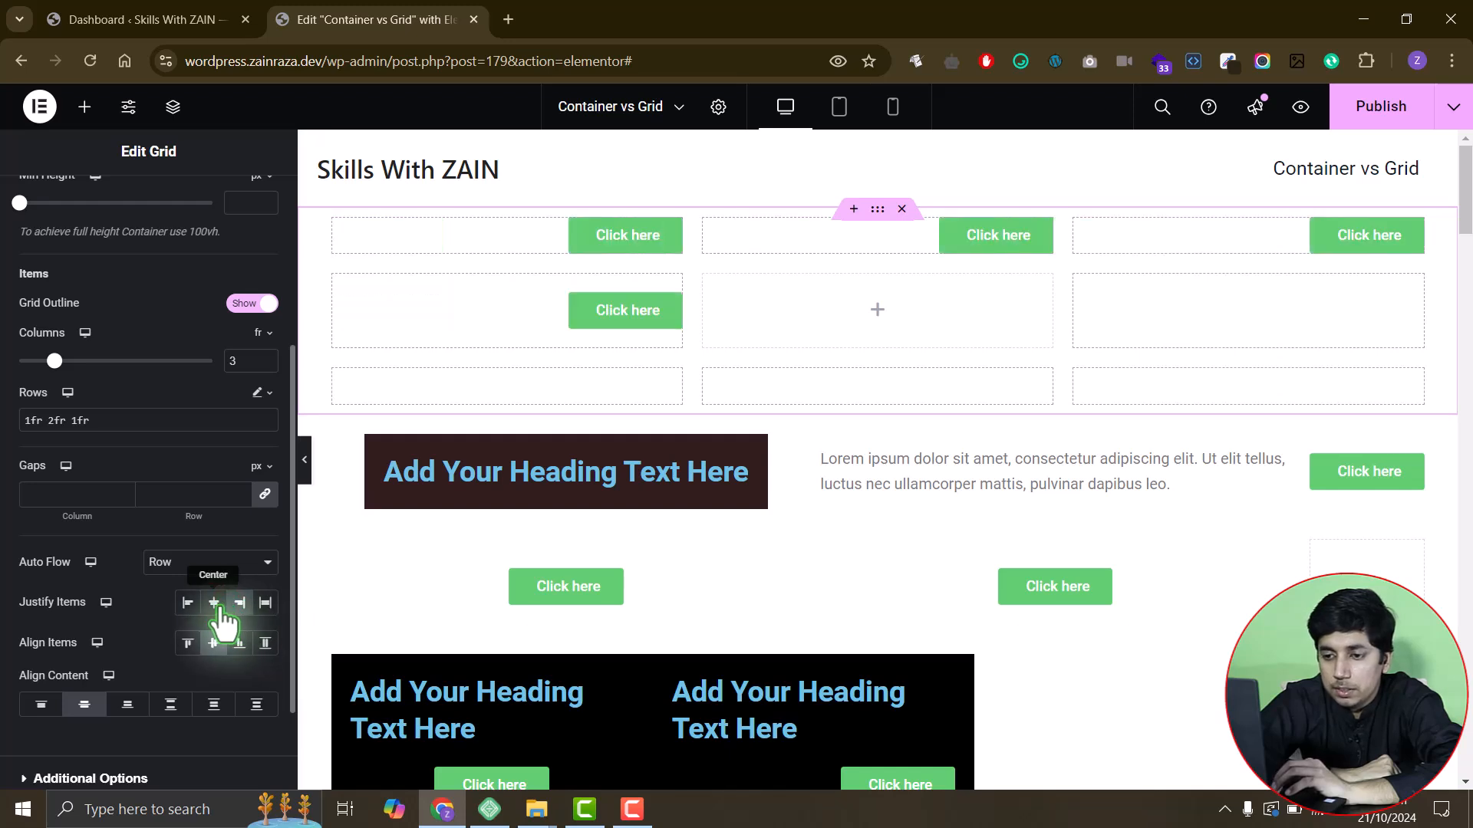
click(215, 604)
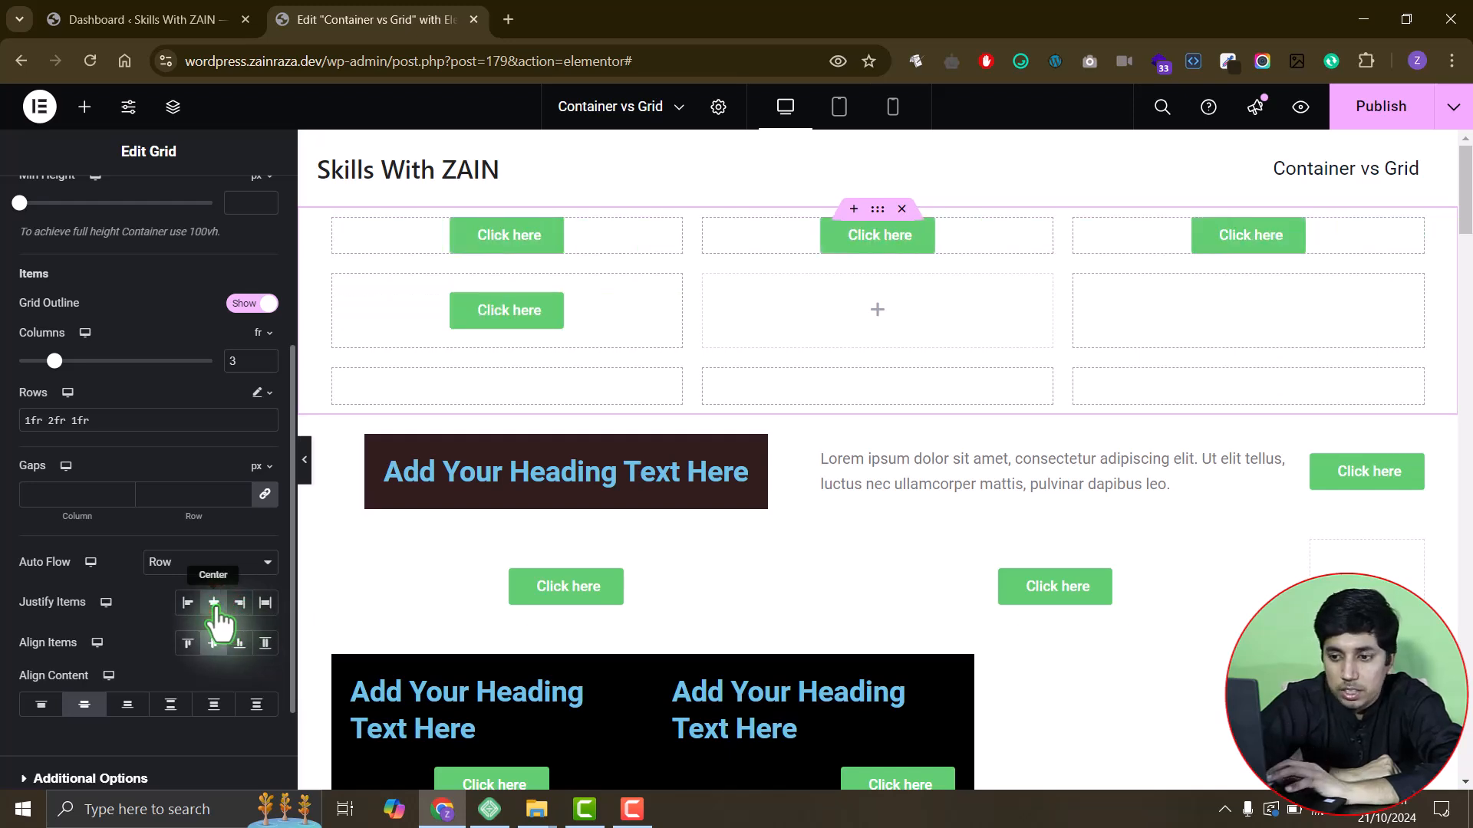
- Try the Start and End options of Align Items on the topmost grid, then restore Center
click(189, 642)
click(239, 645)
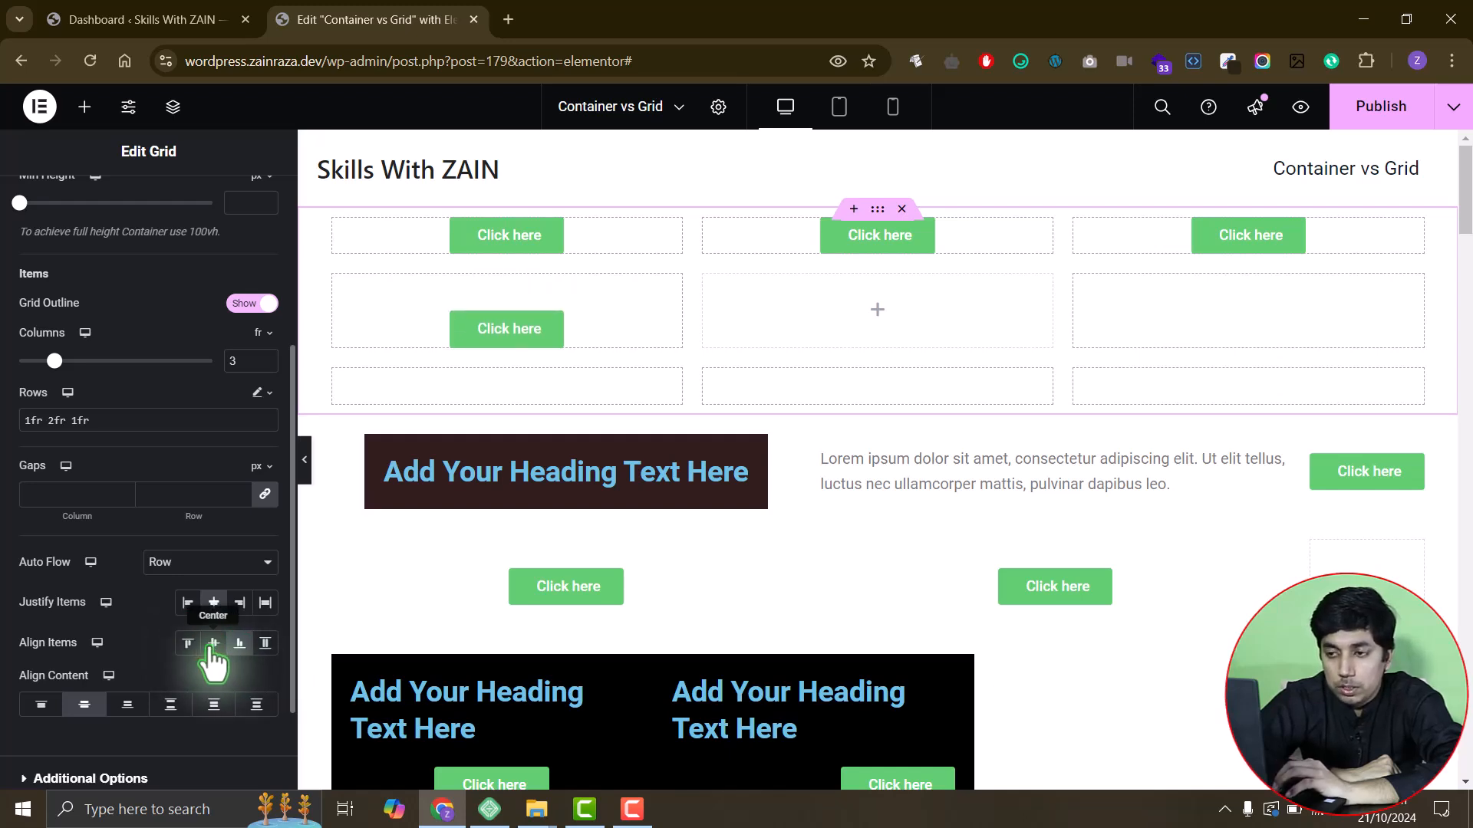
click(214, 645)
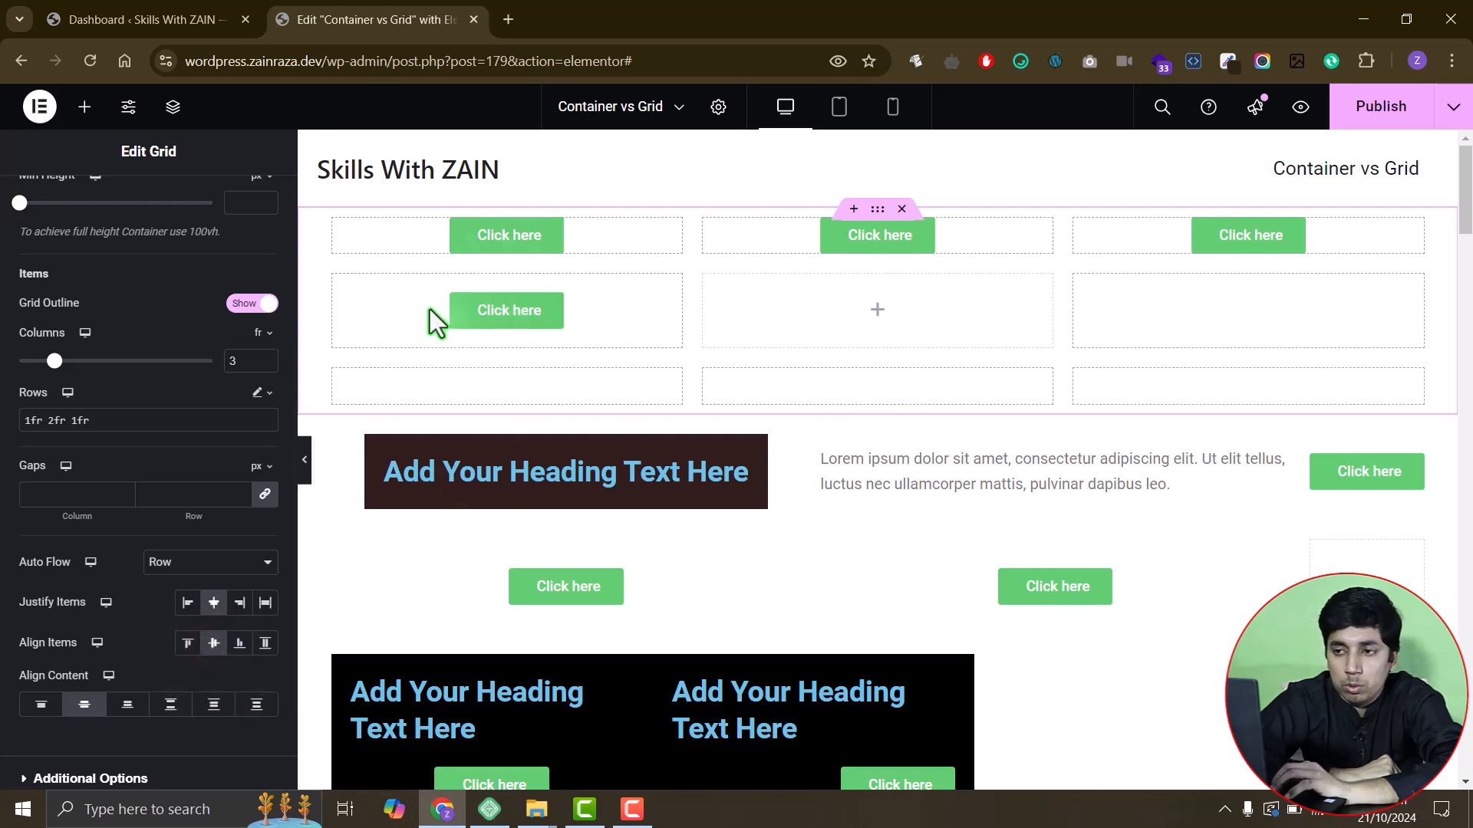
- Select the light-blue Flexbox container below the CONTAINER vs GRID heading to view its layout settings
click(512, 234)
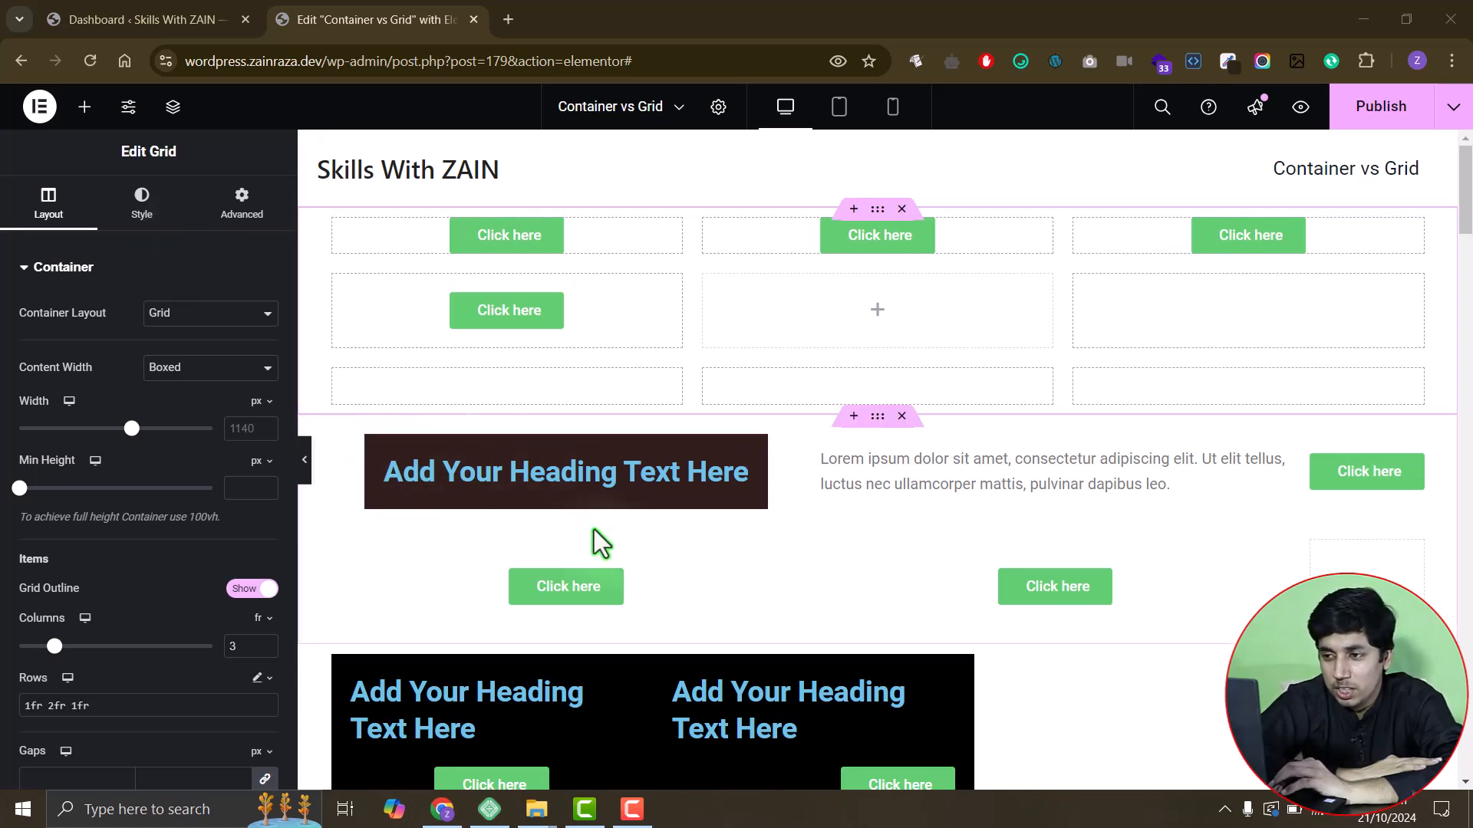
scroll(600, 543, down, 10)
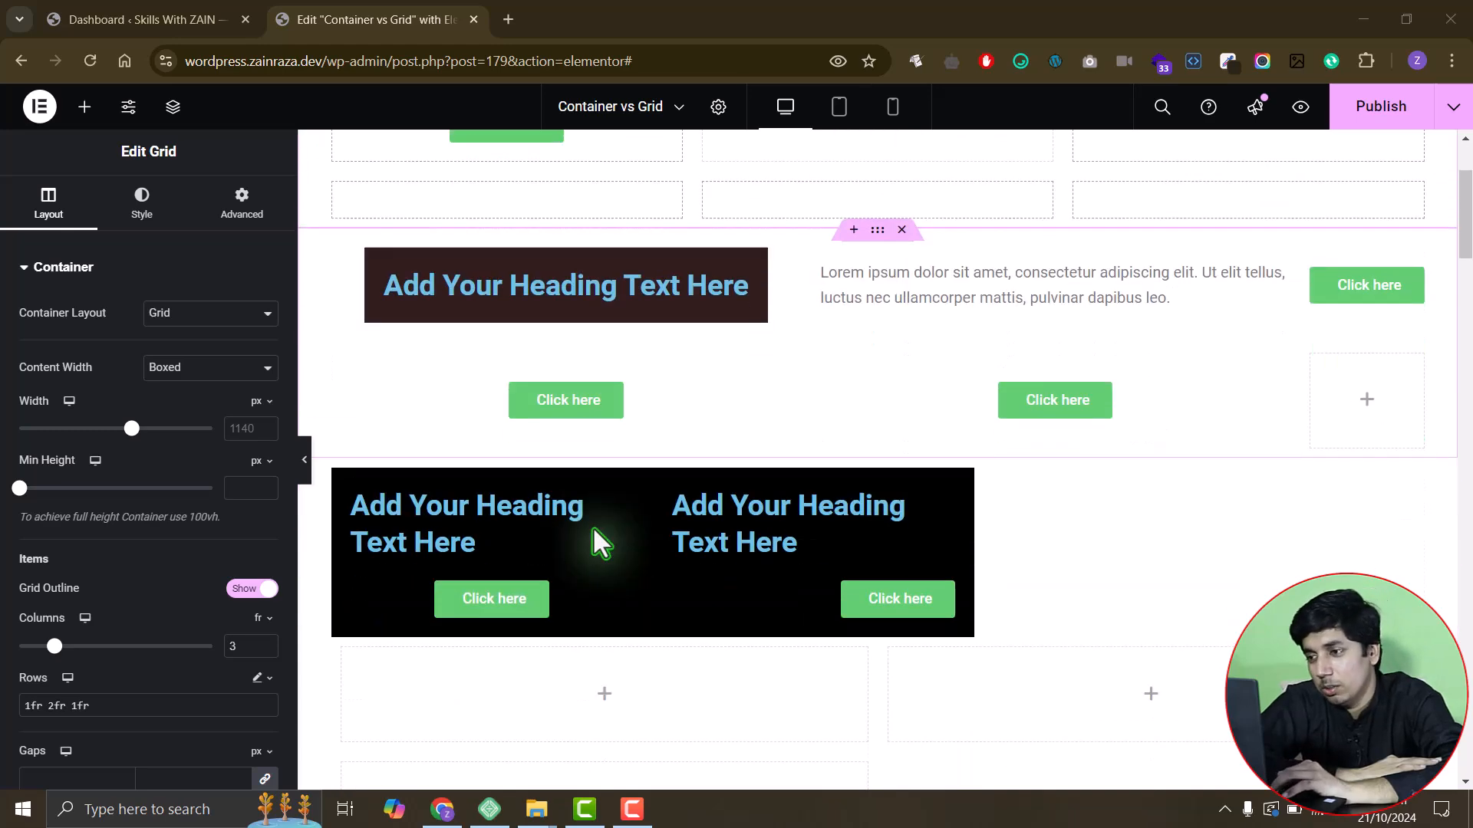
scroll(600, 543, down, 3)
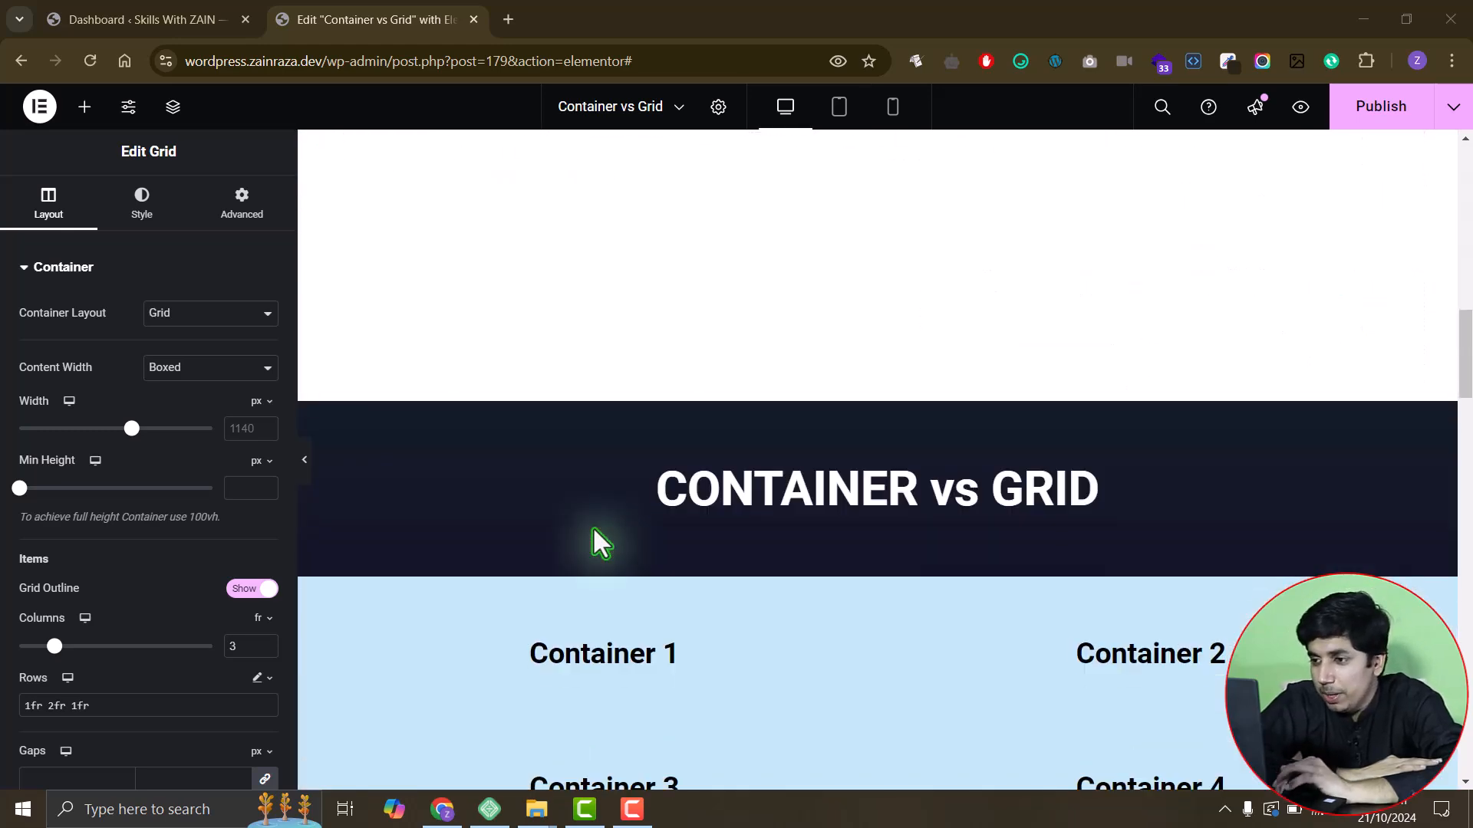
scroll(594, 529, down, 1)
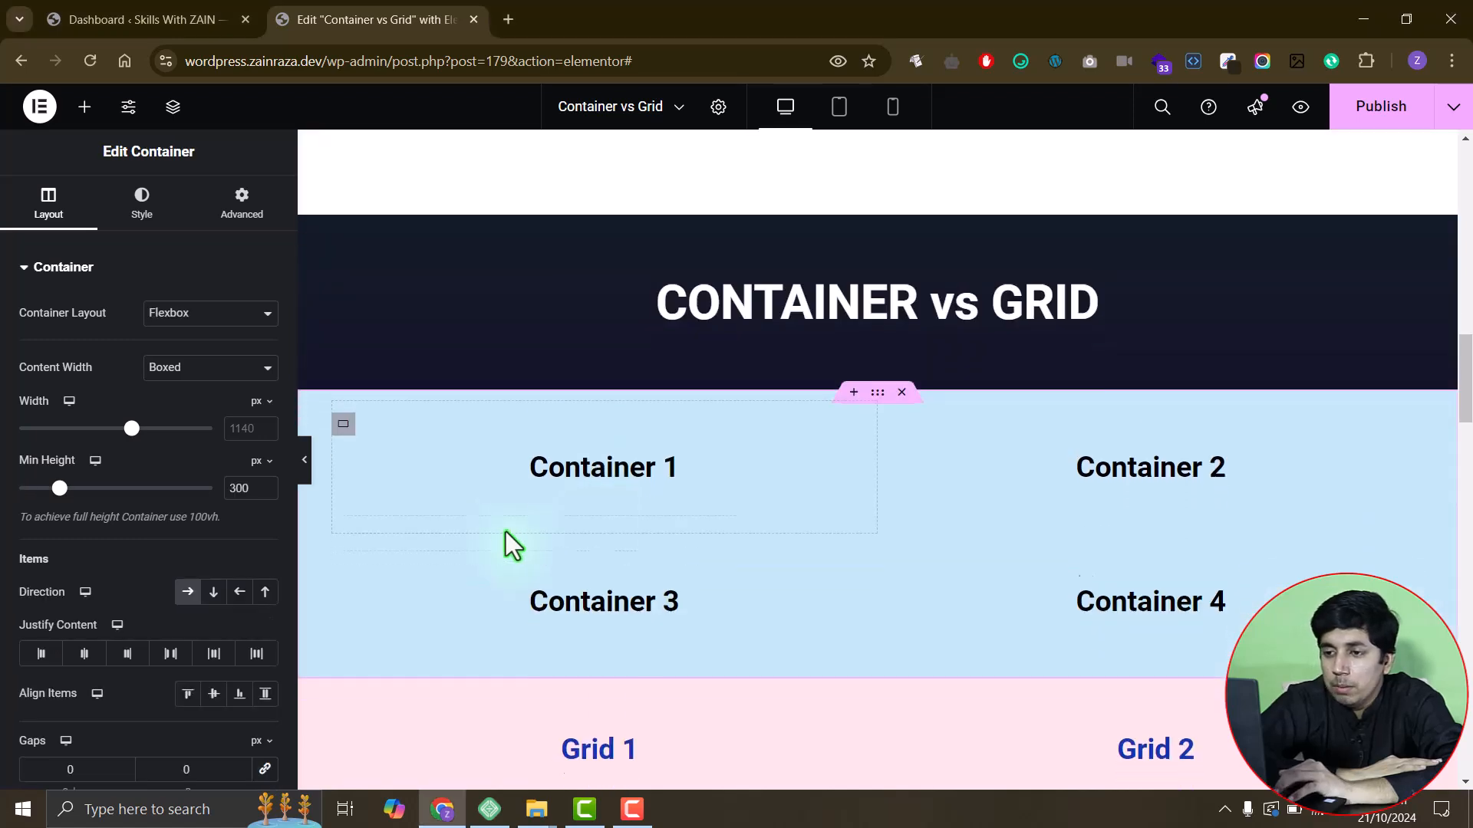
scroll(505, 532, down, 1)
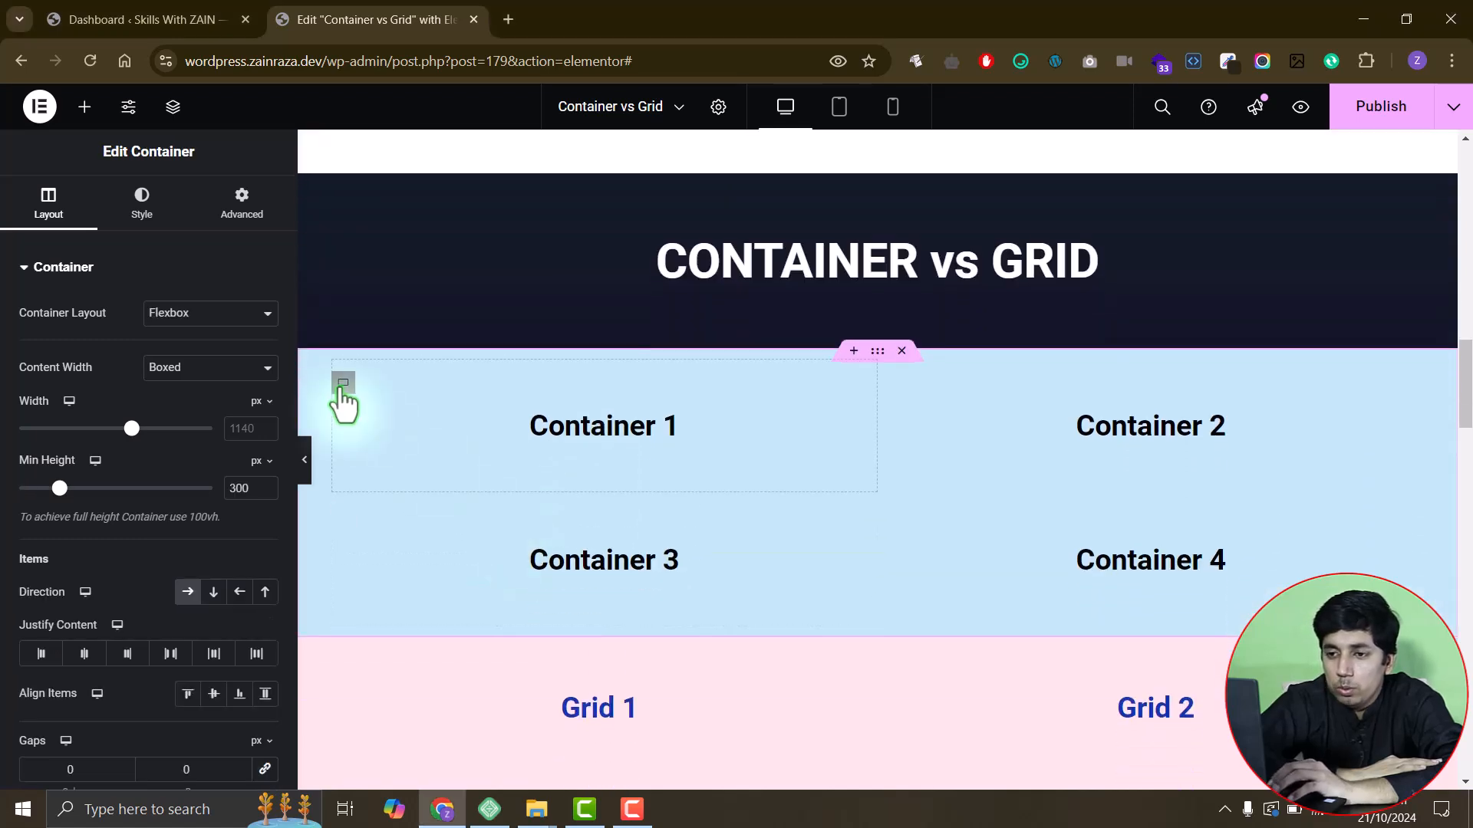
- Select the nested container around Container 1, followed by the Container 2 and Container 3 headings, to examine the light-blue section's structure
click(343, 383)
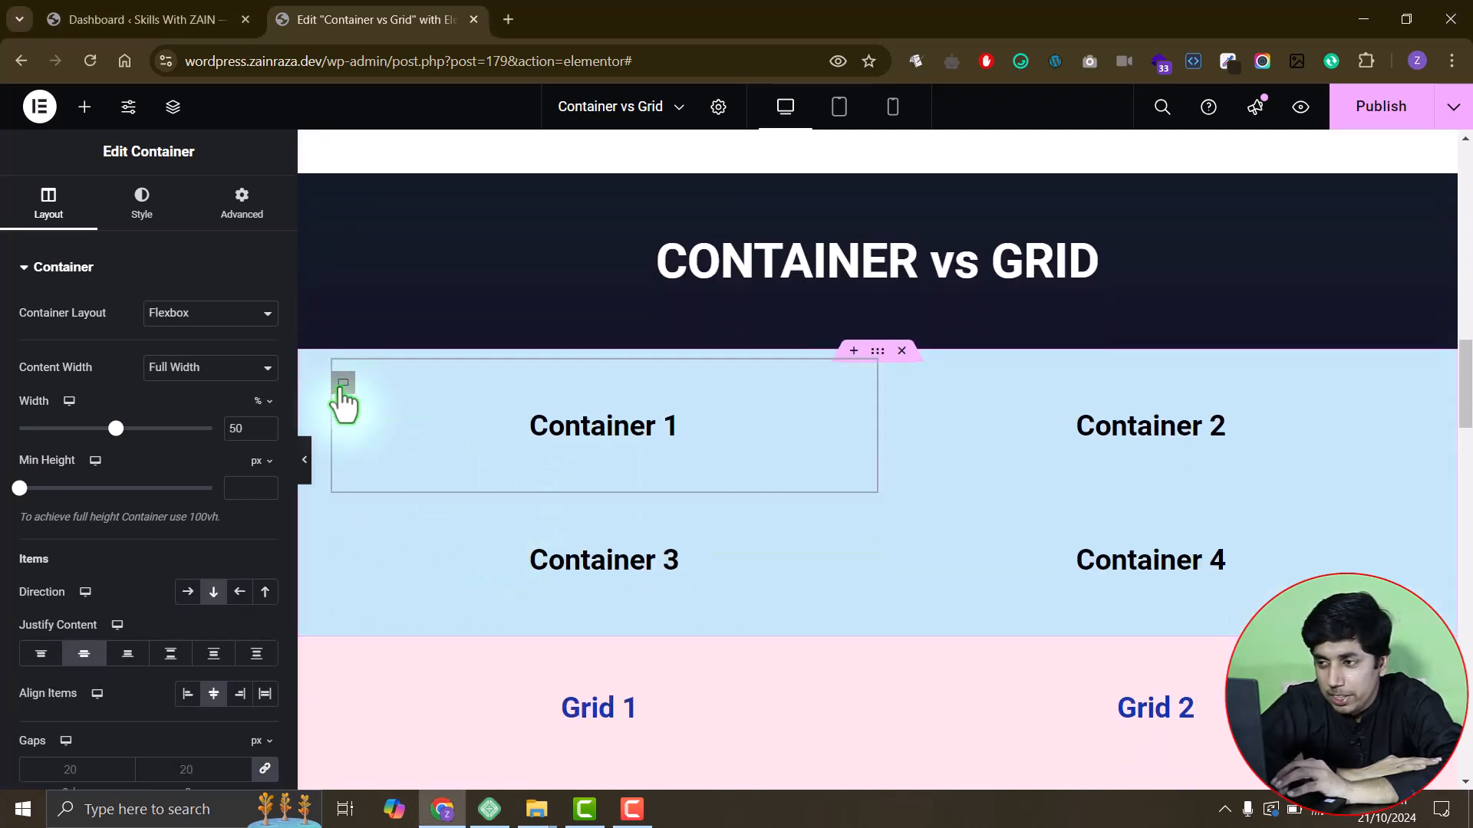
click(1103, 428)
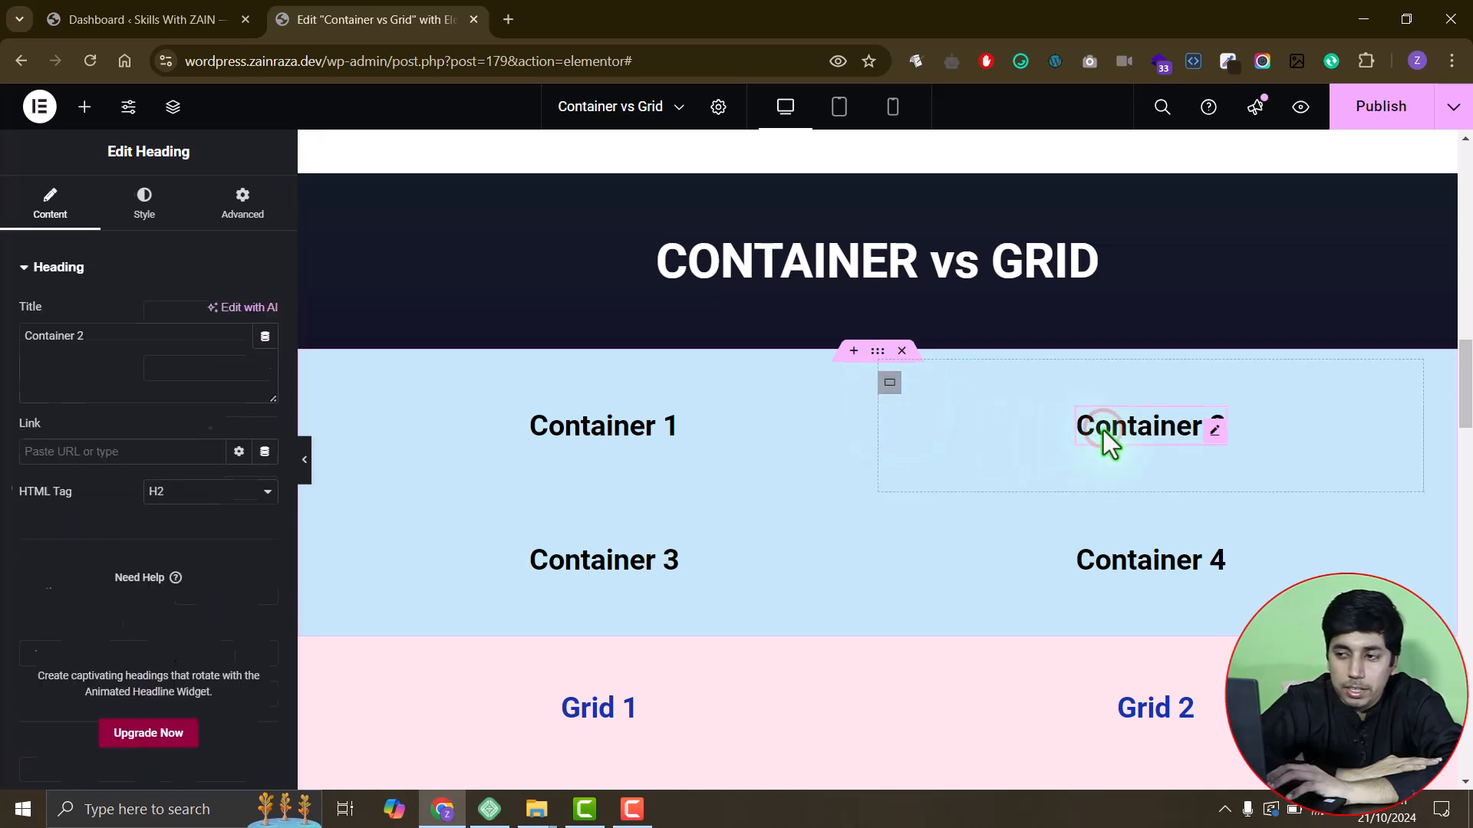
click(640, 561)
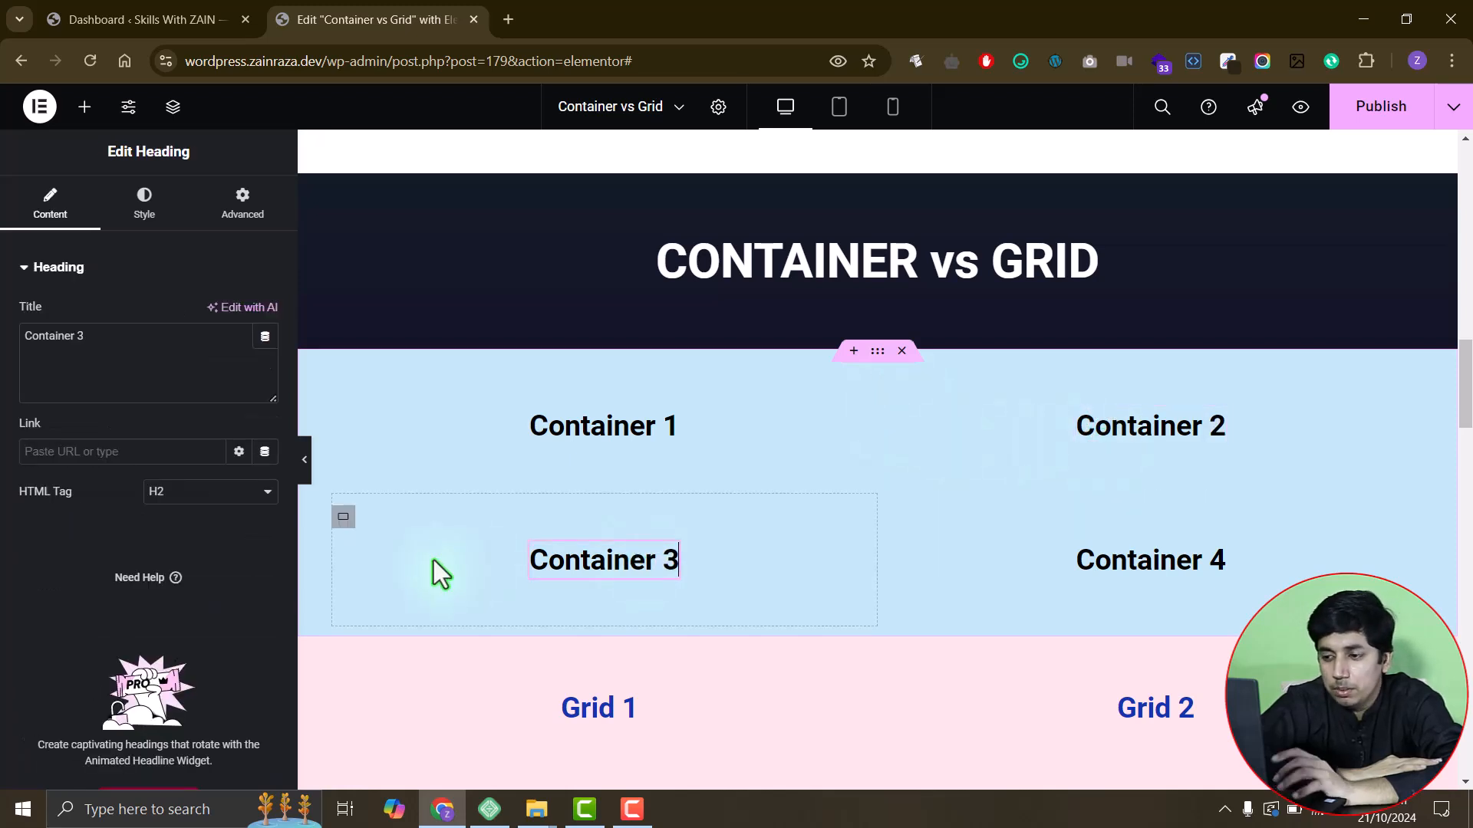
- Select the pink grid container holding Grid 1 to Grid 4 and compare its cells with the light-blue container section
scroll(430, 570, down, 3)
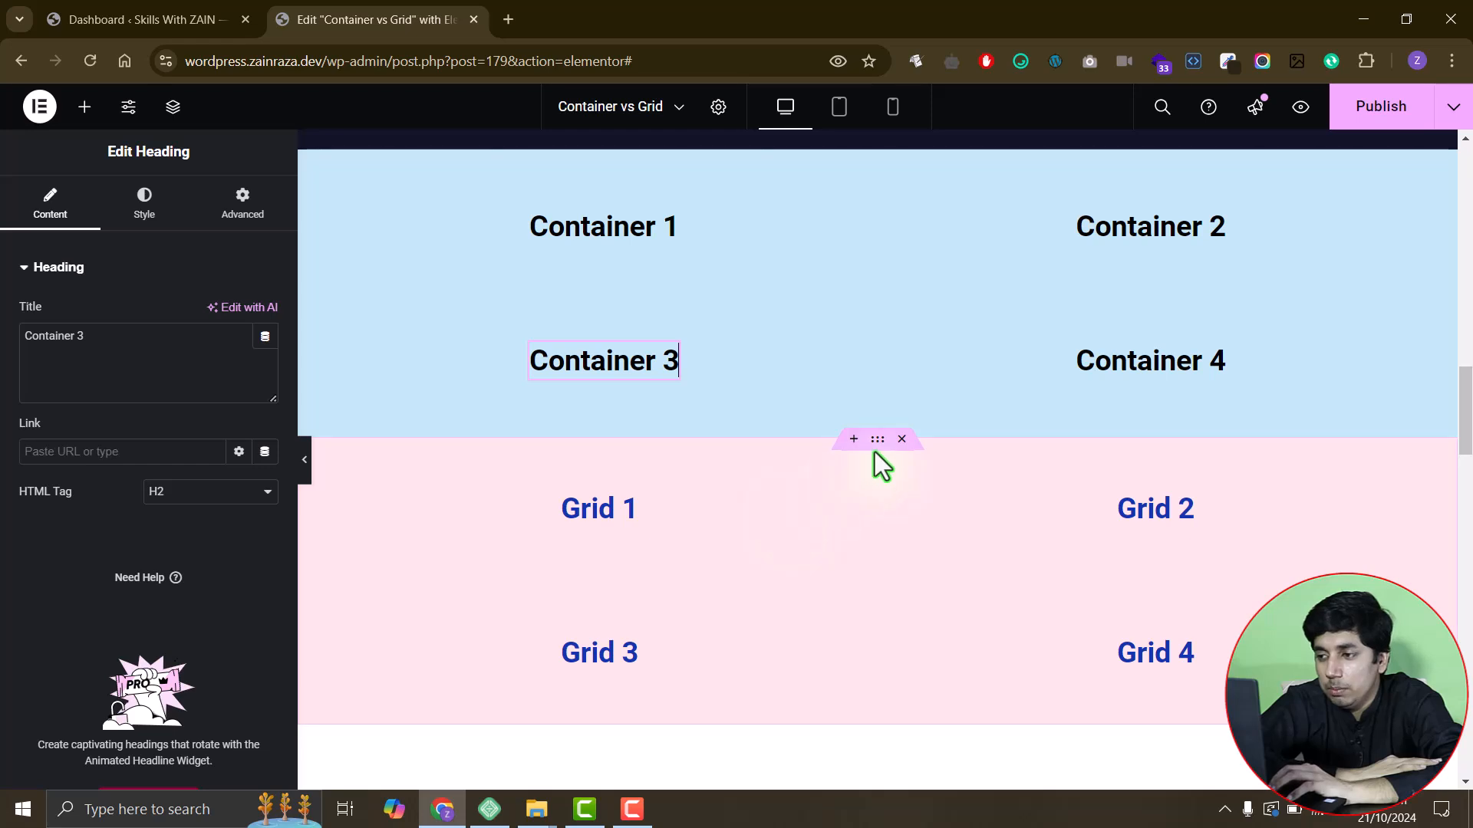
click(876, 446)
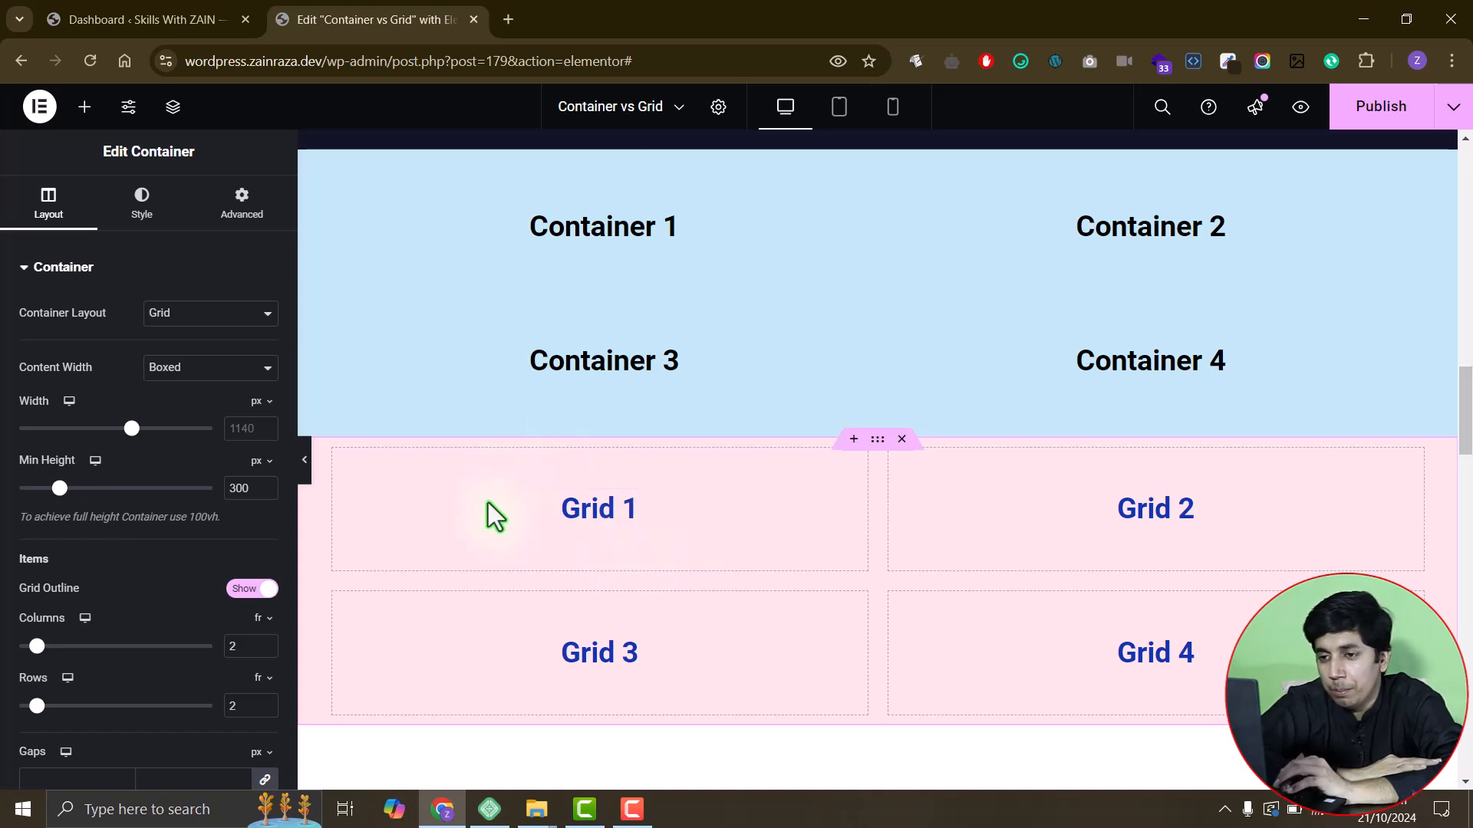
scroll(547, 575, up, 1)
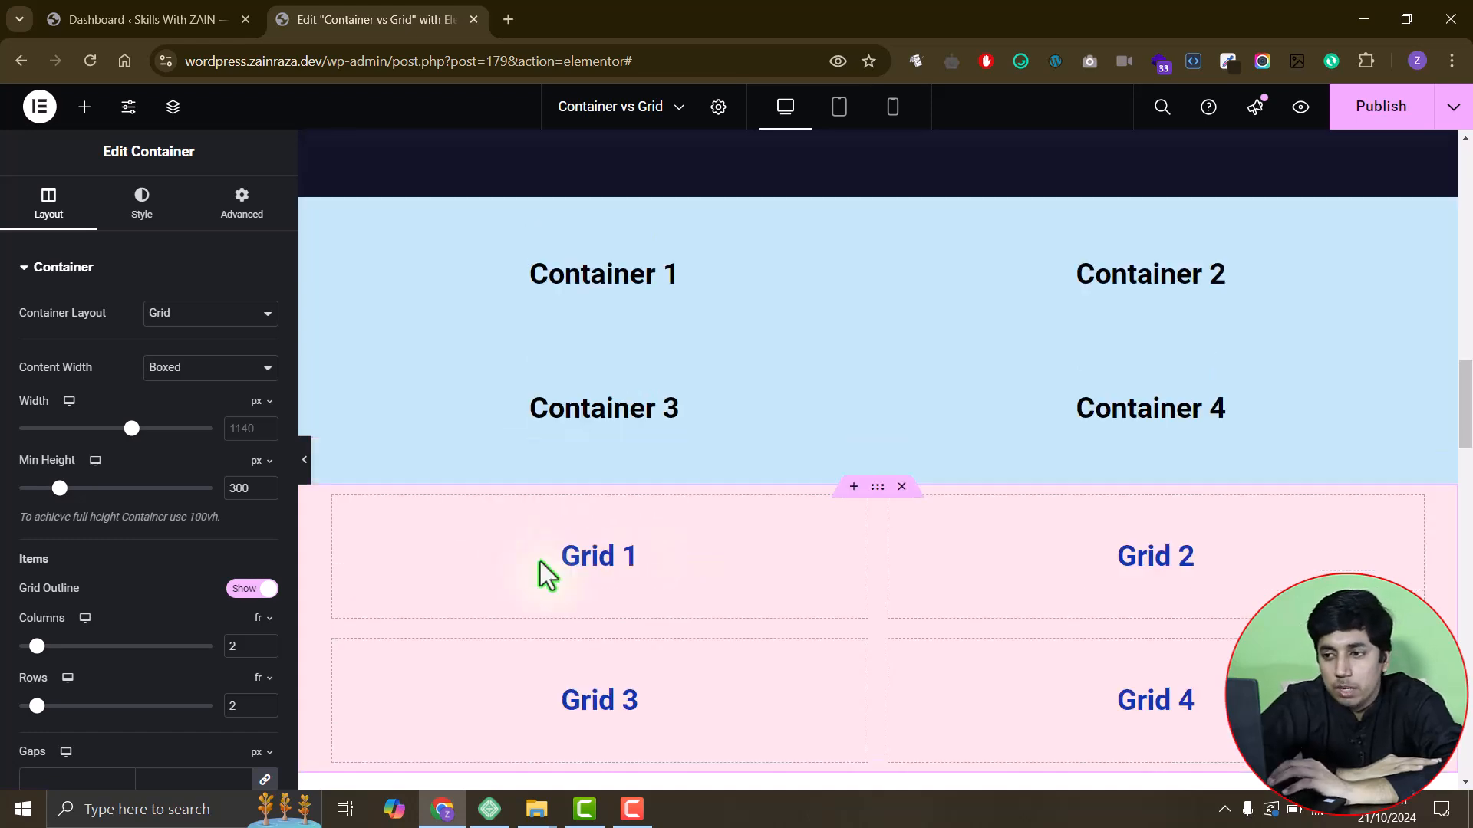
mouse_move(435, 248)
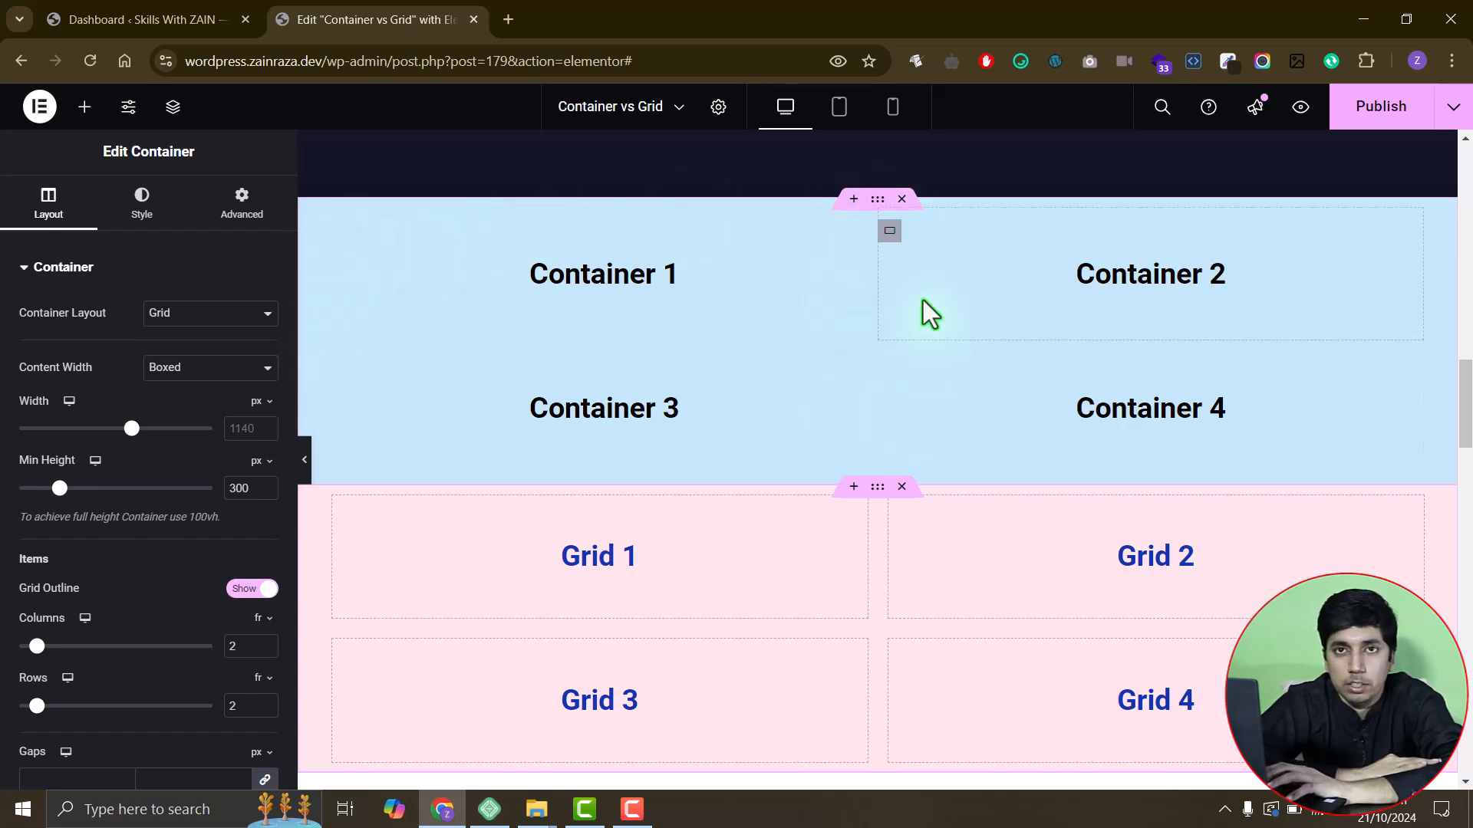
scroll(580, 567, down, 1)
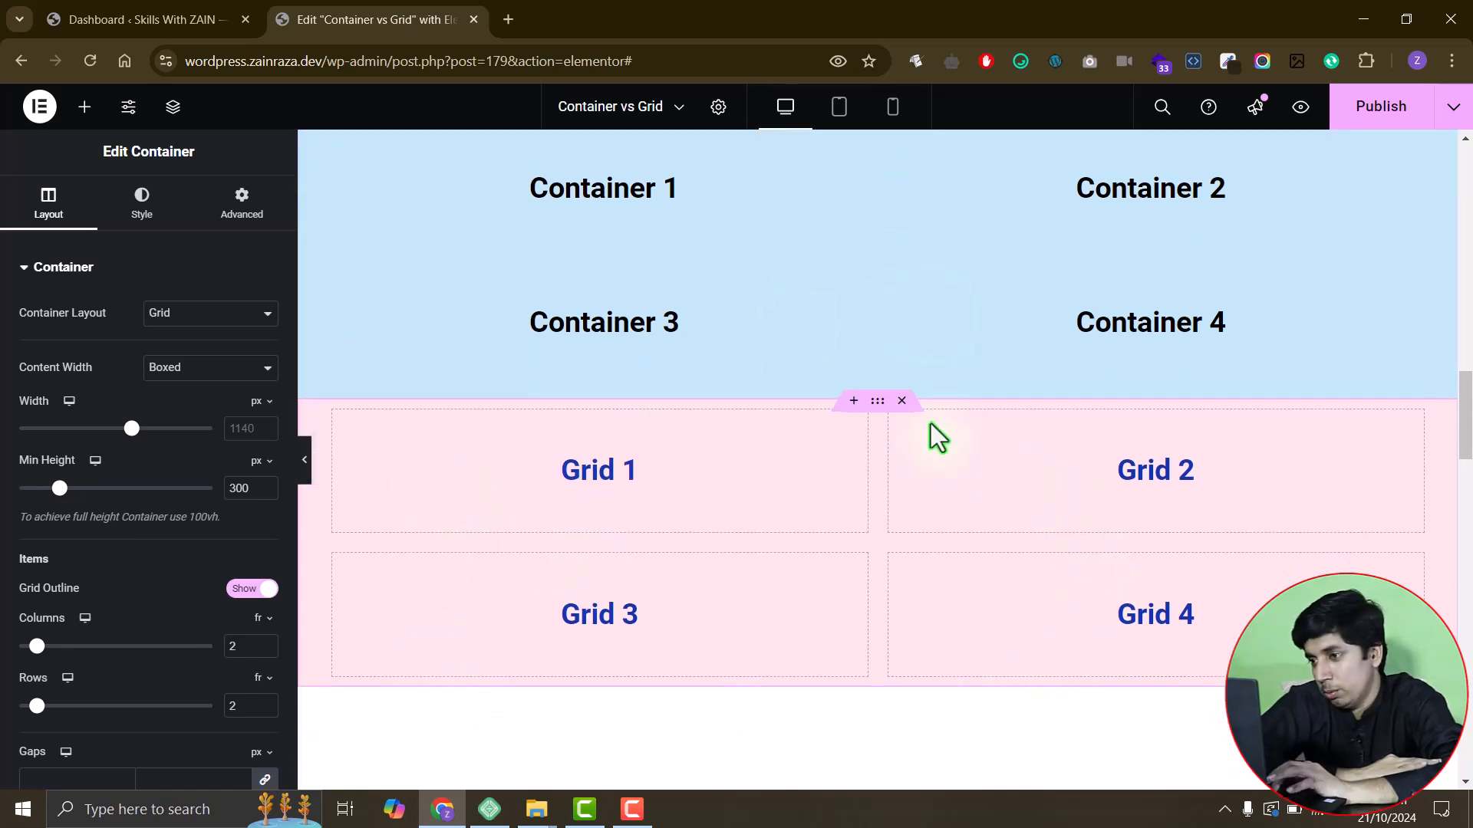
scroll(967, 437, up, 1)
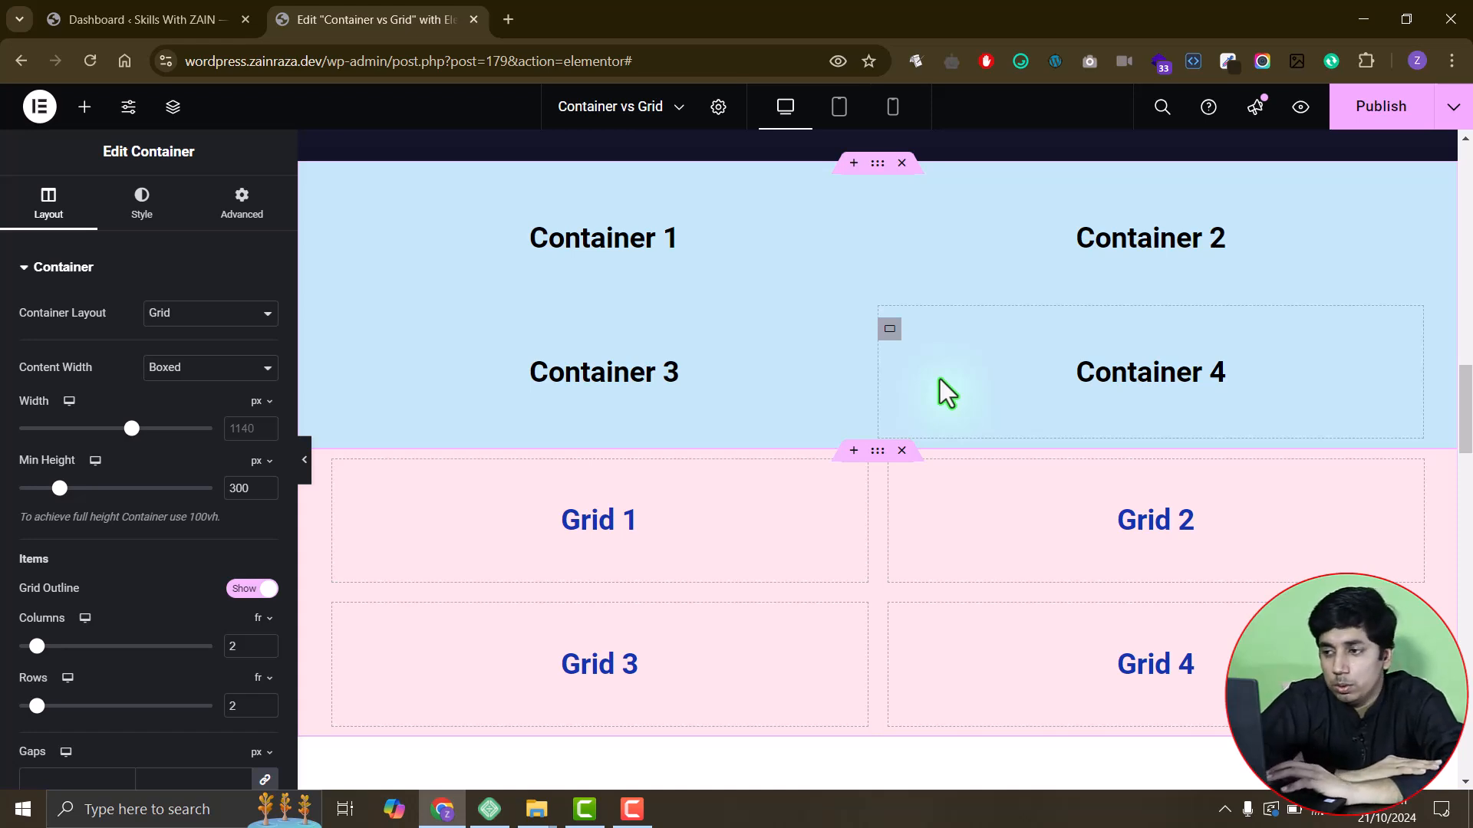
- Compare the layout settings of the nested container around Container 4 with the Grid 1 heading's content and style settings
click(890, 329)
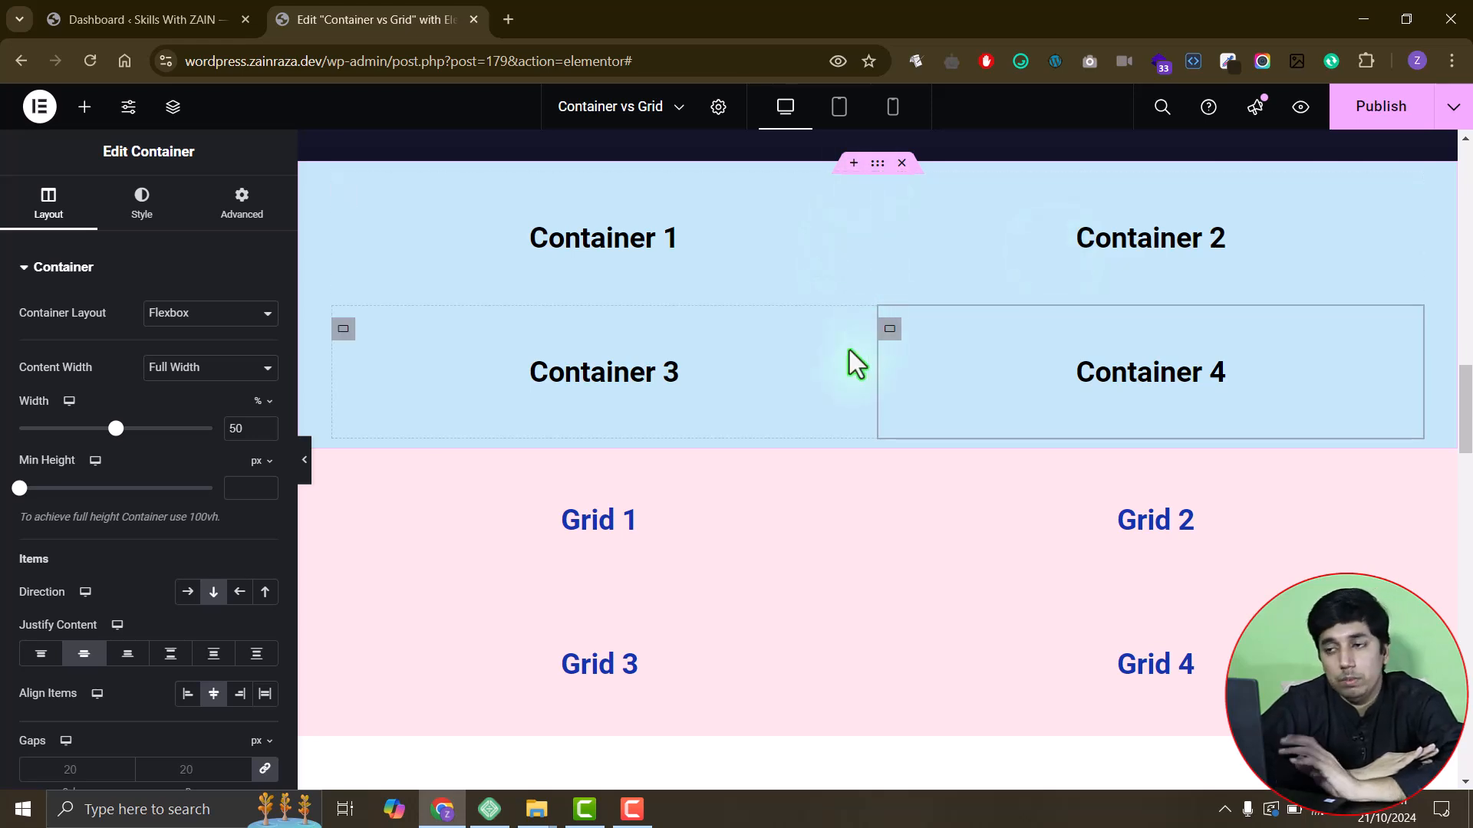
scroll(766, 439, up, 1)
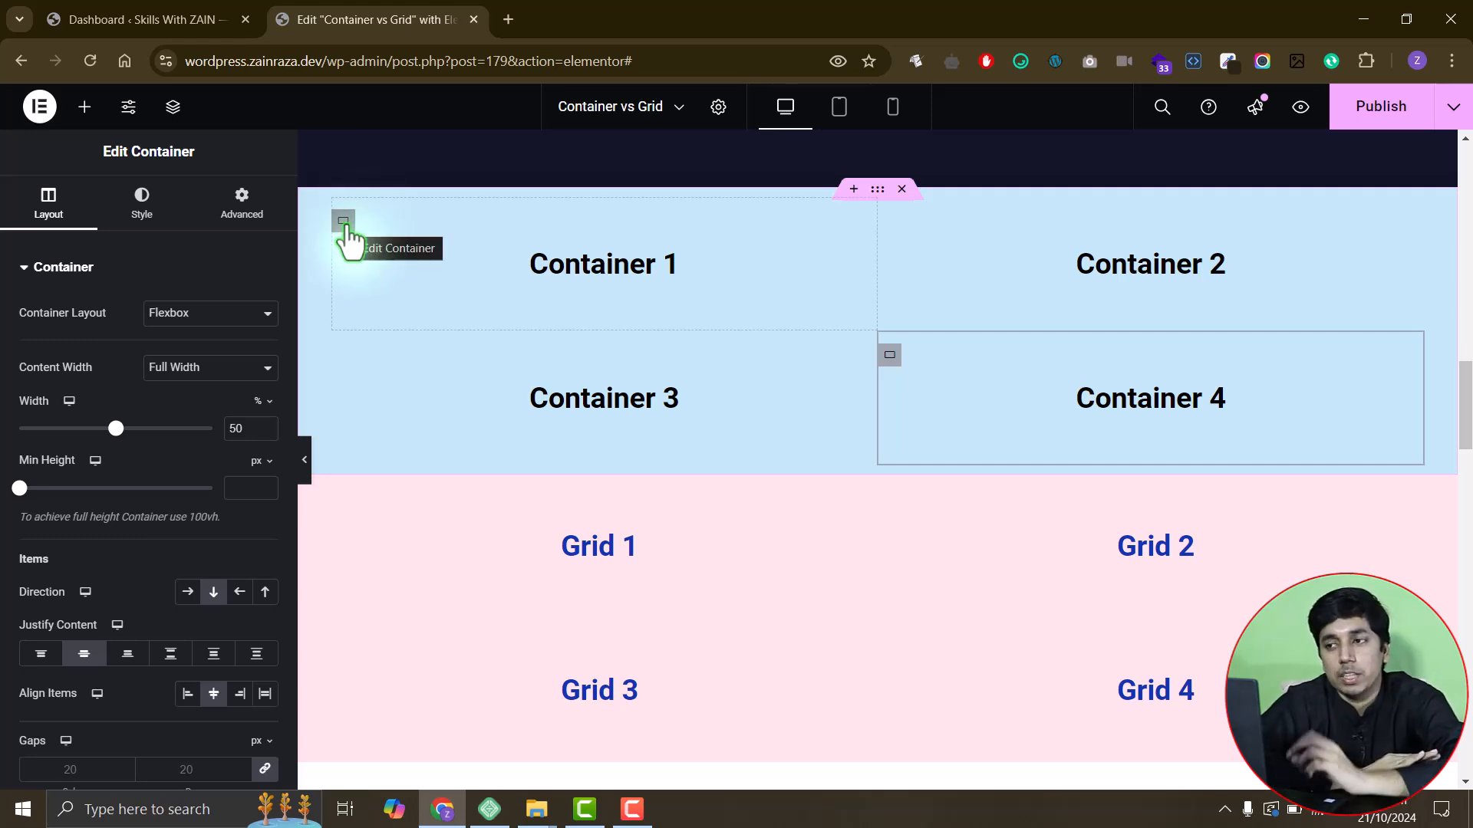
click(572, 549)
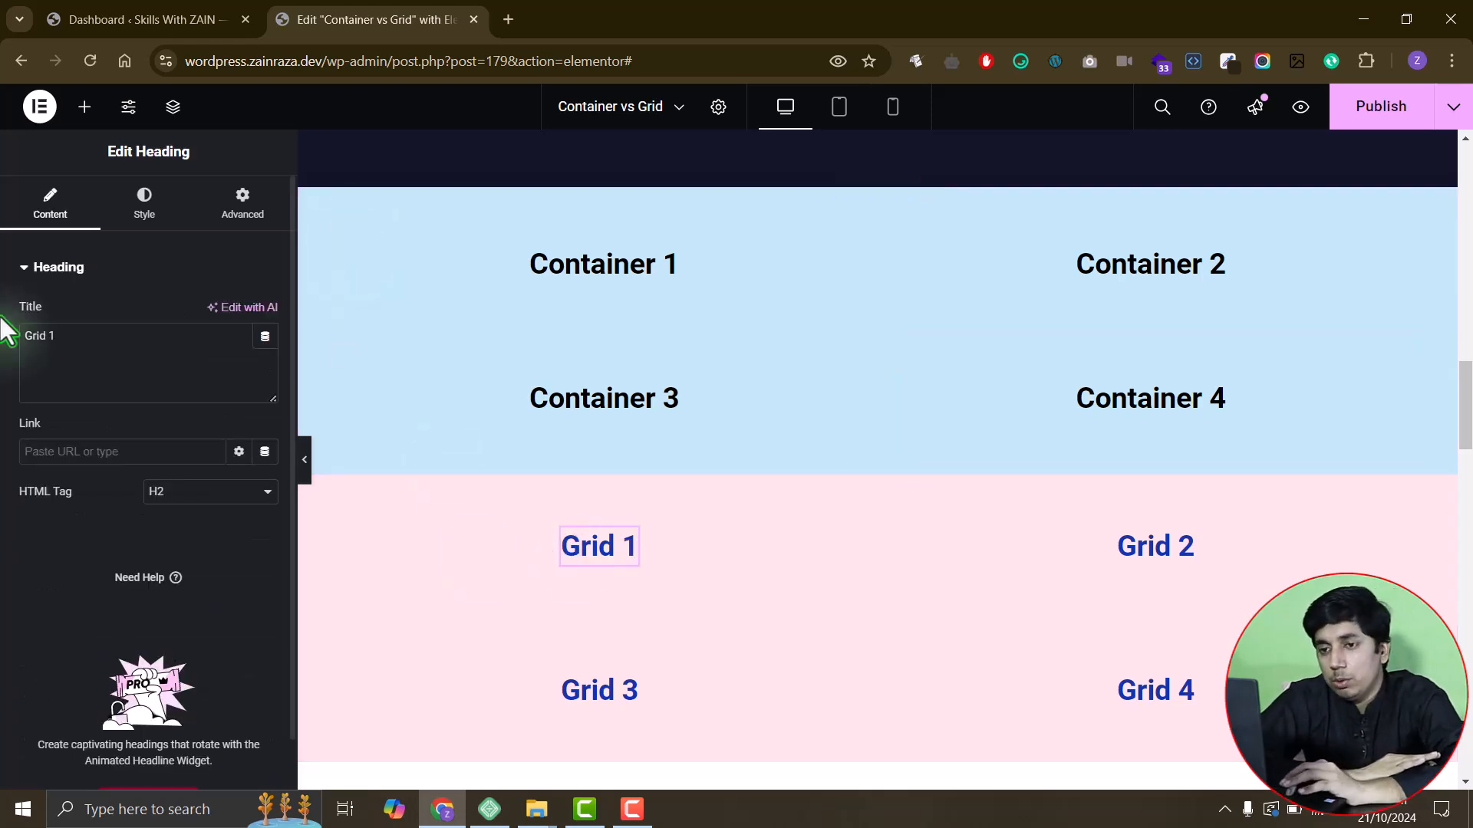
click(131, 224)
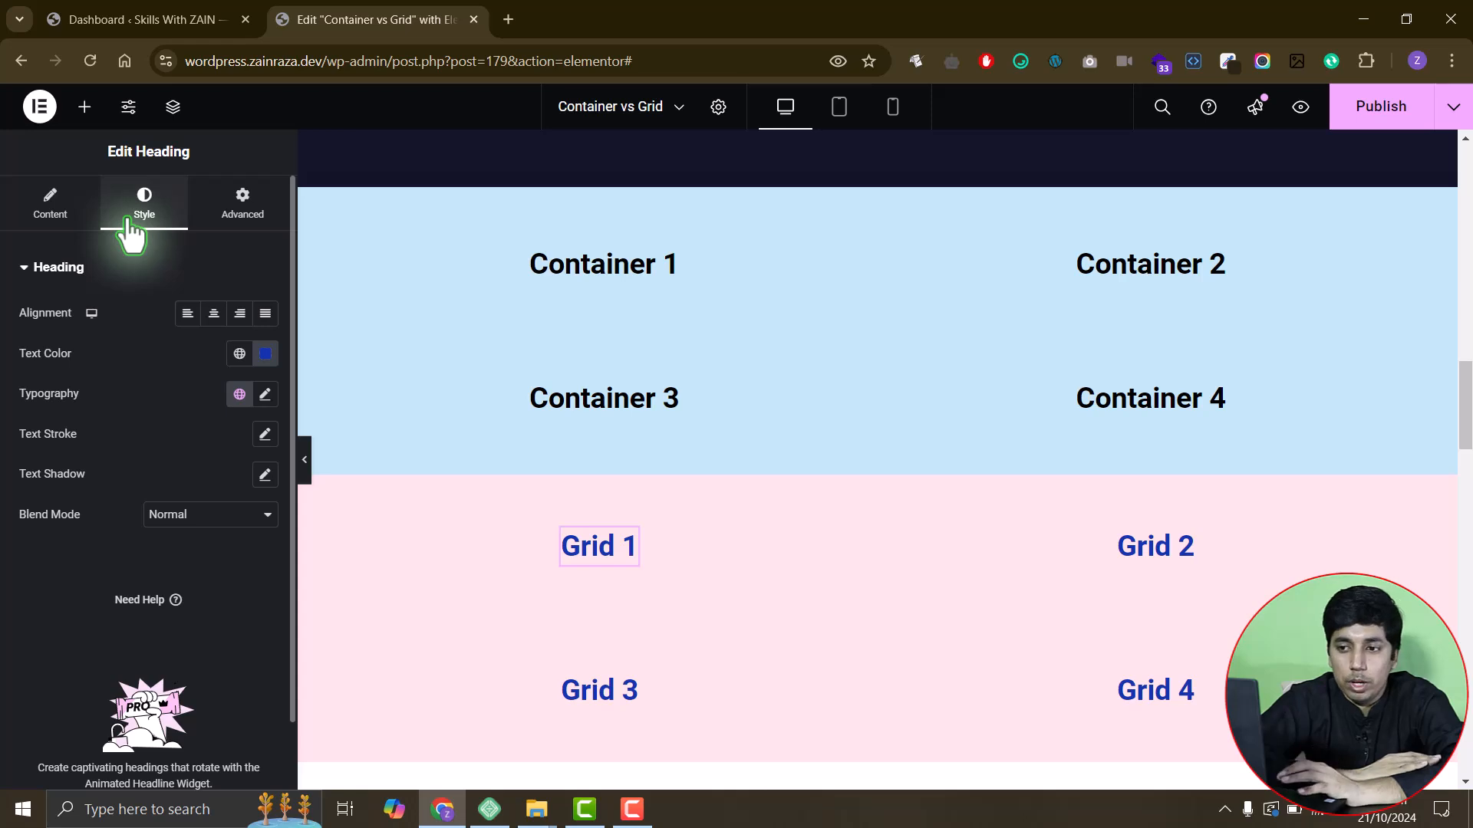
click(49, 204)
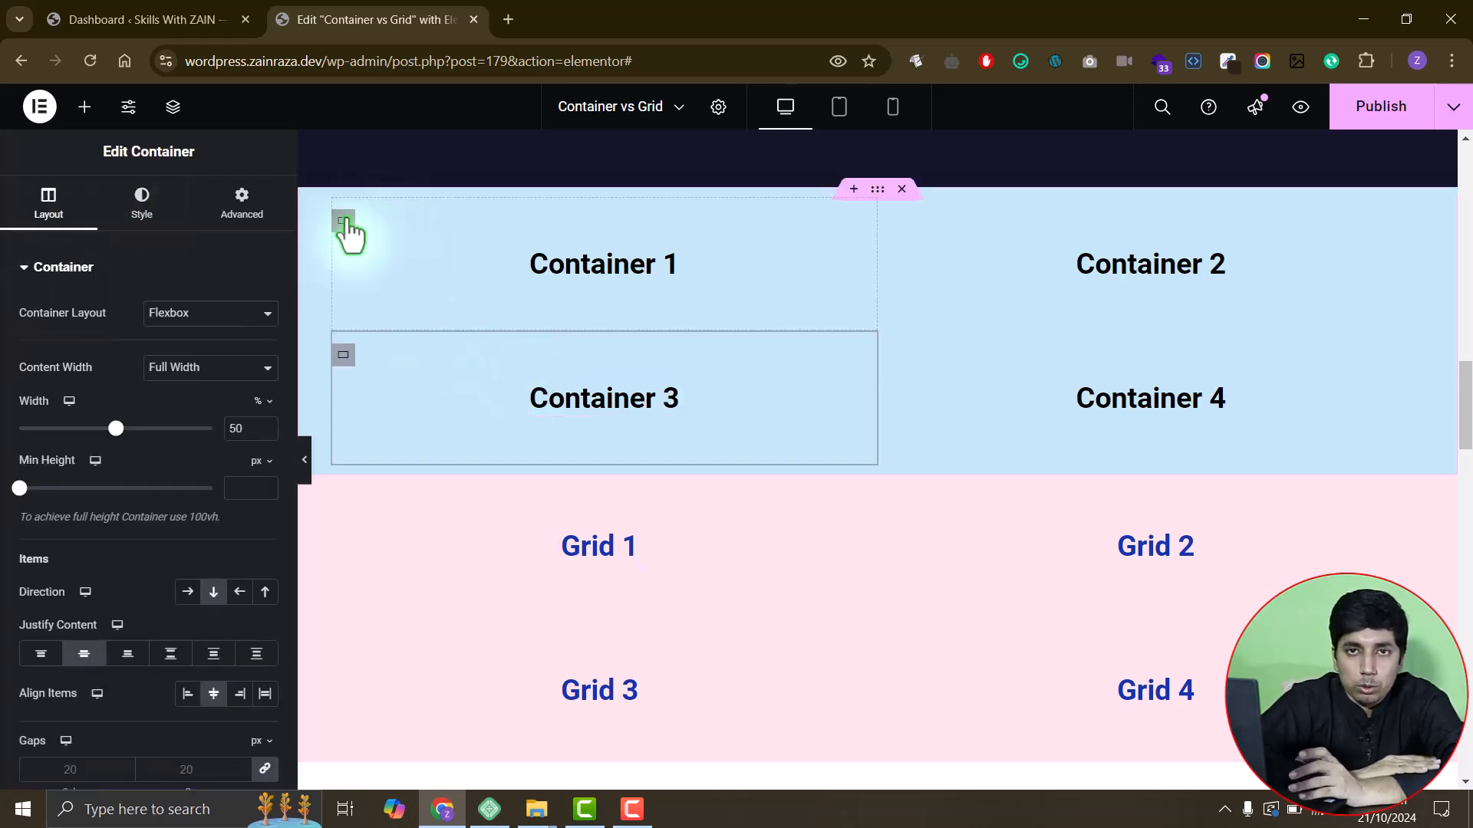
- View the layout settings of the nested containers around Container 1 and Container 3 and compare them with the pink grid section
click(343, 221)
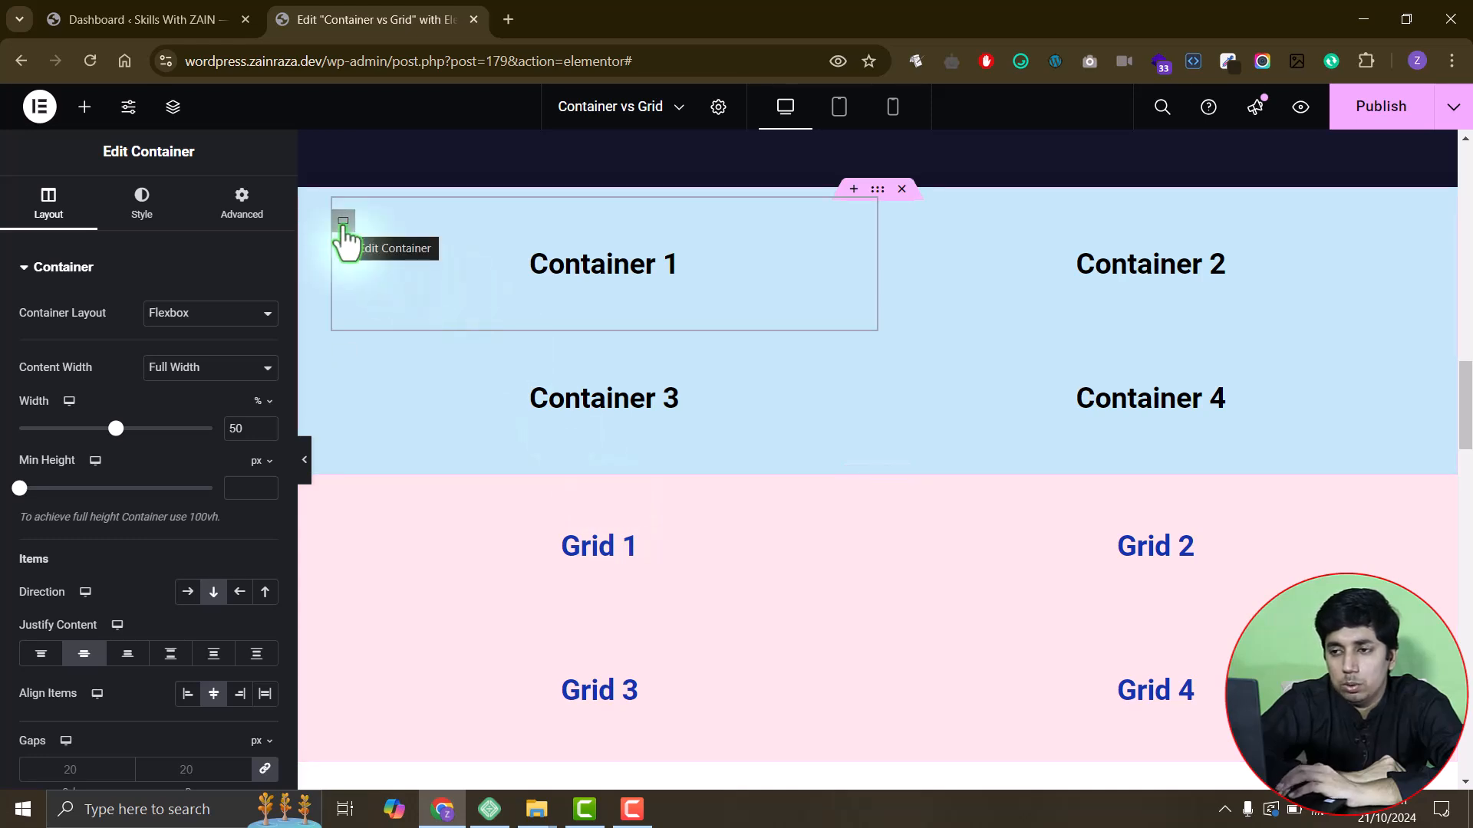
click(343, 357)
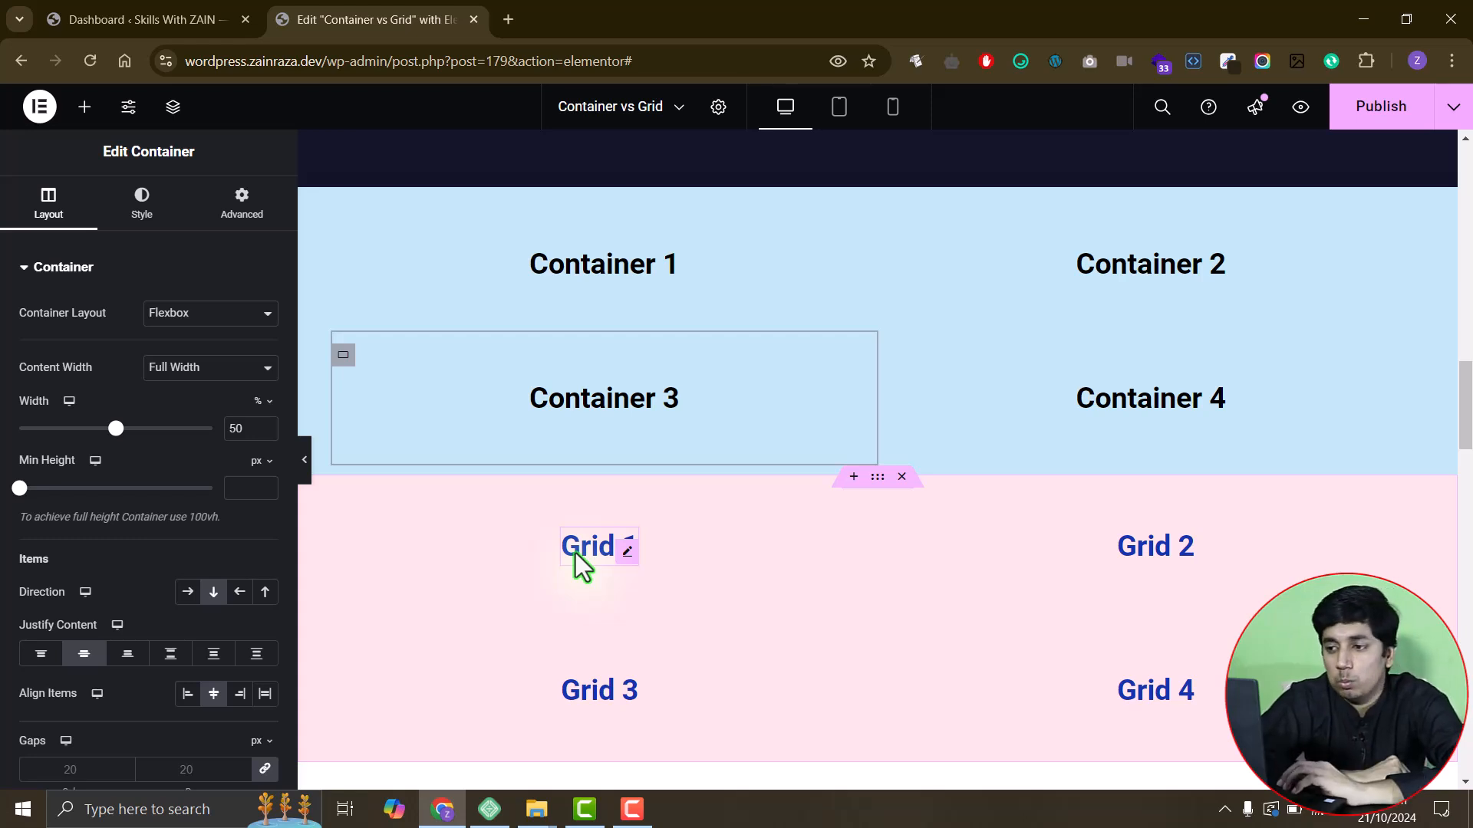
scroll(575, 554, down, 1)
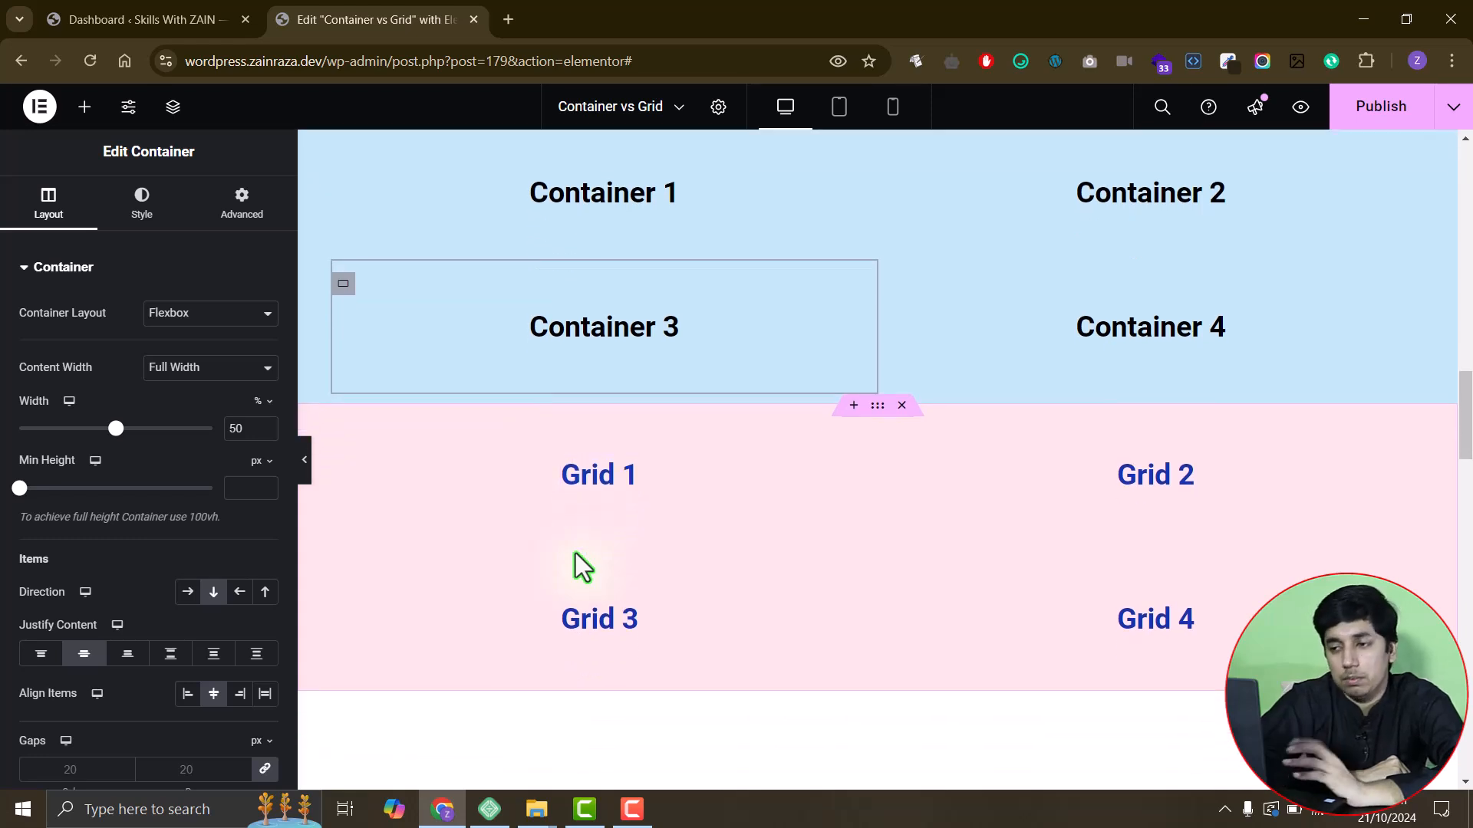
scroll(583, 568, up, 1)
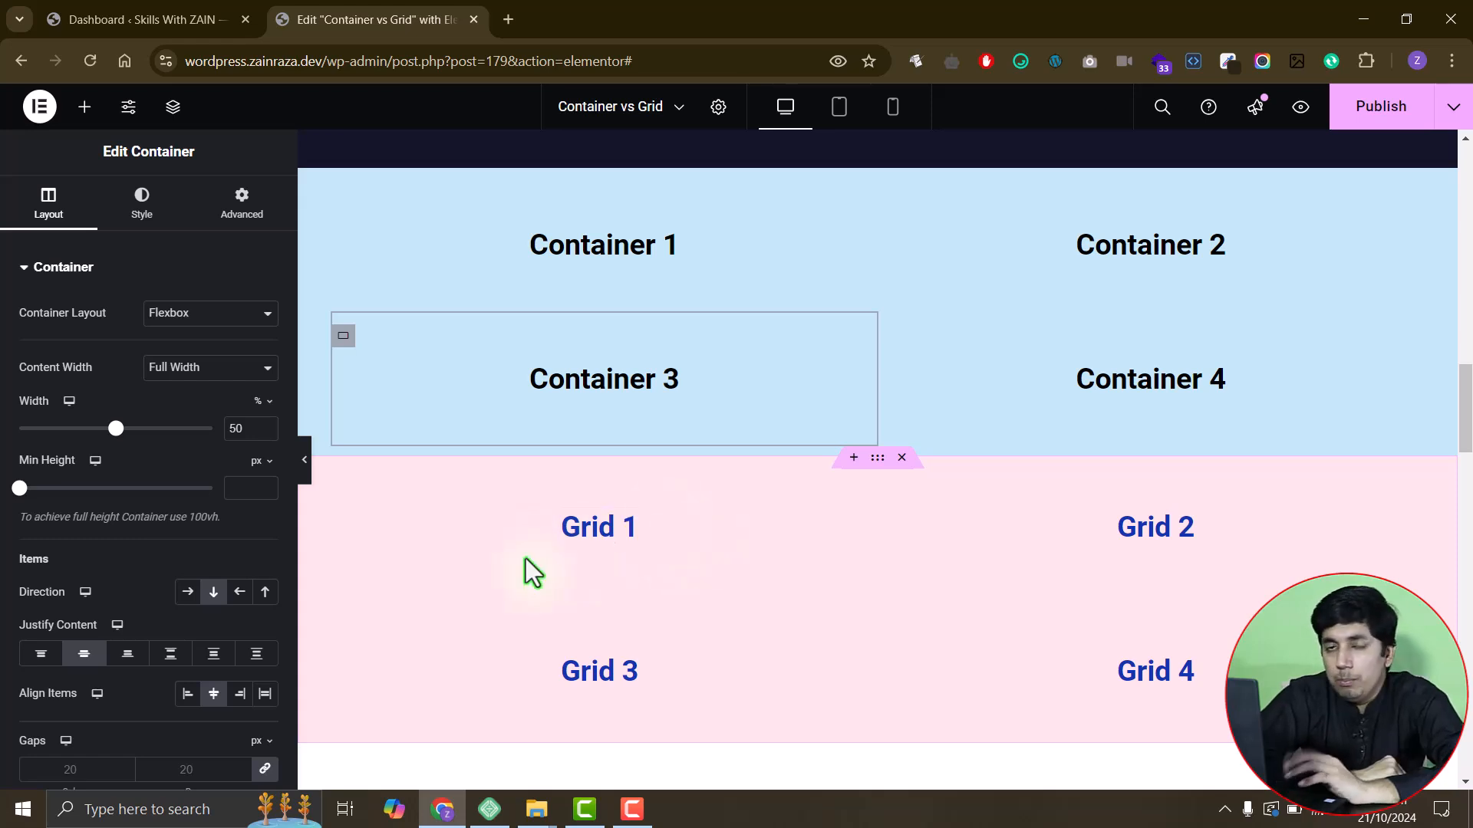
scroll(525, 559, down, 1)
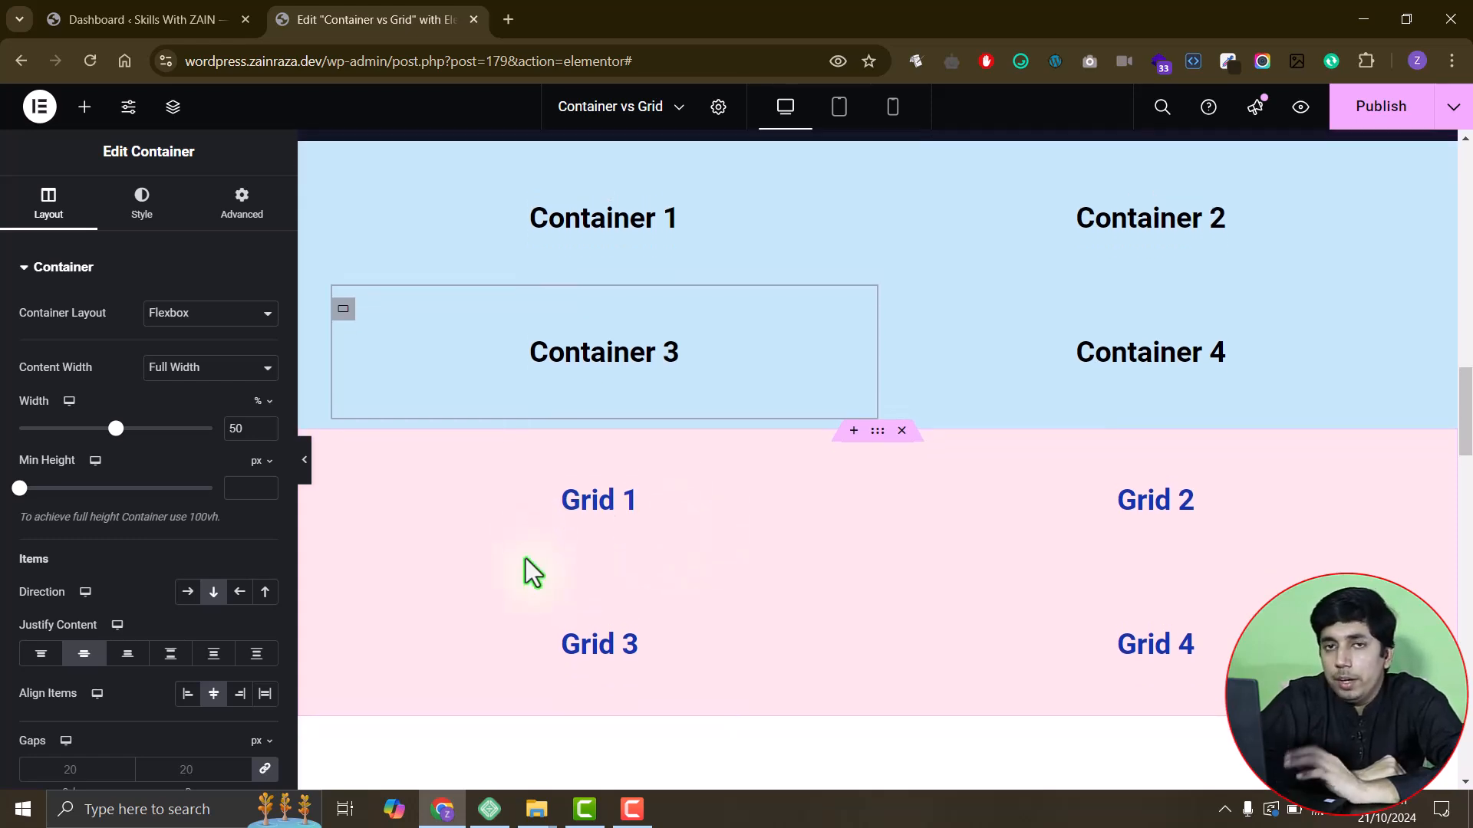
- In the LESS CODE section, select the nested container around the Container heading, then the Grid heading, to compare their structure
scroll(526, 560, down, 4)
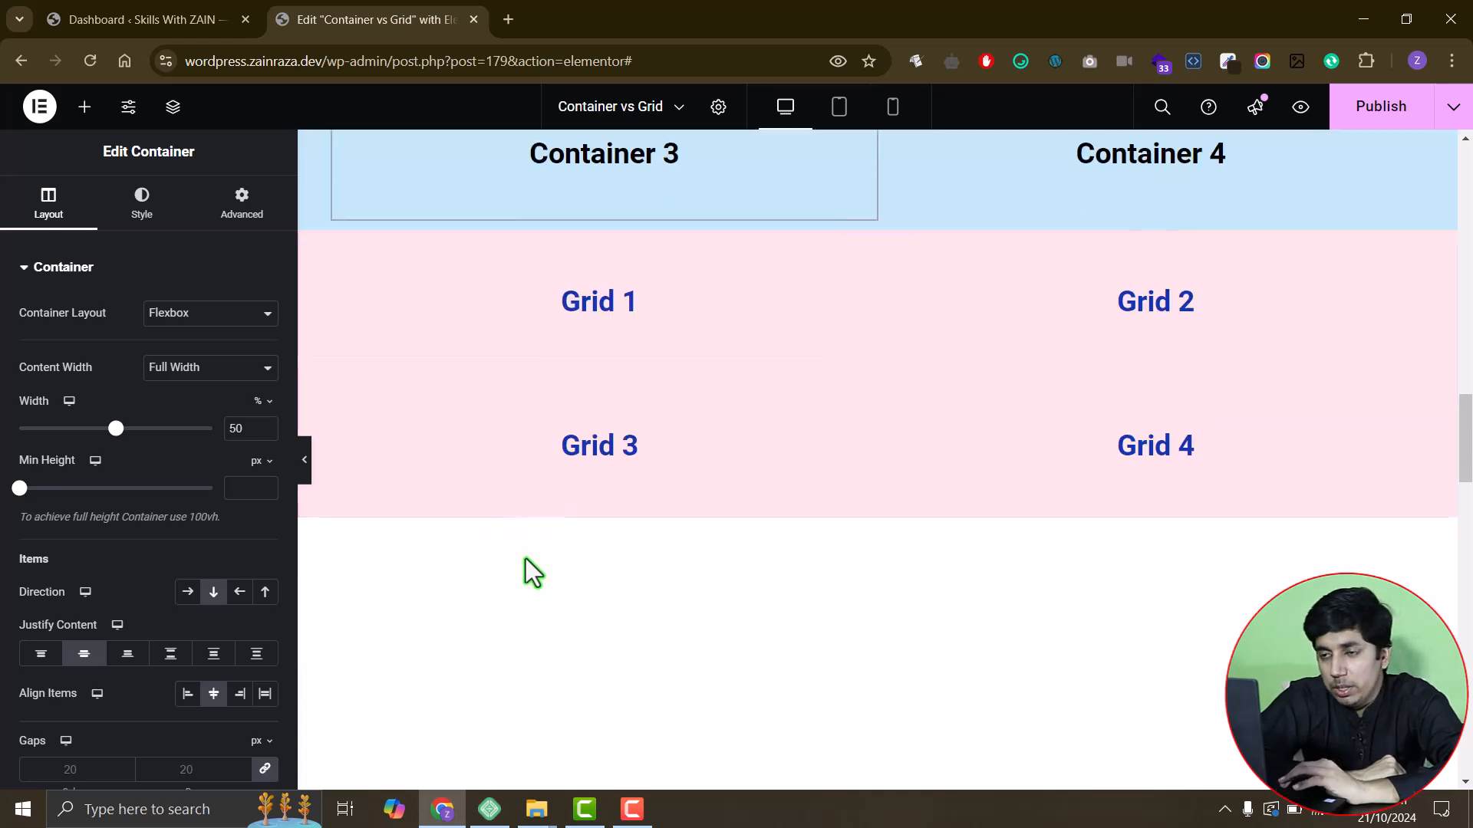
scroll(526, 558, down, 8)
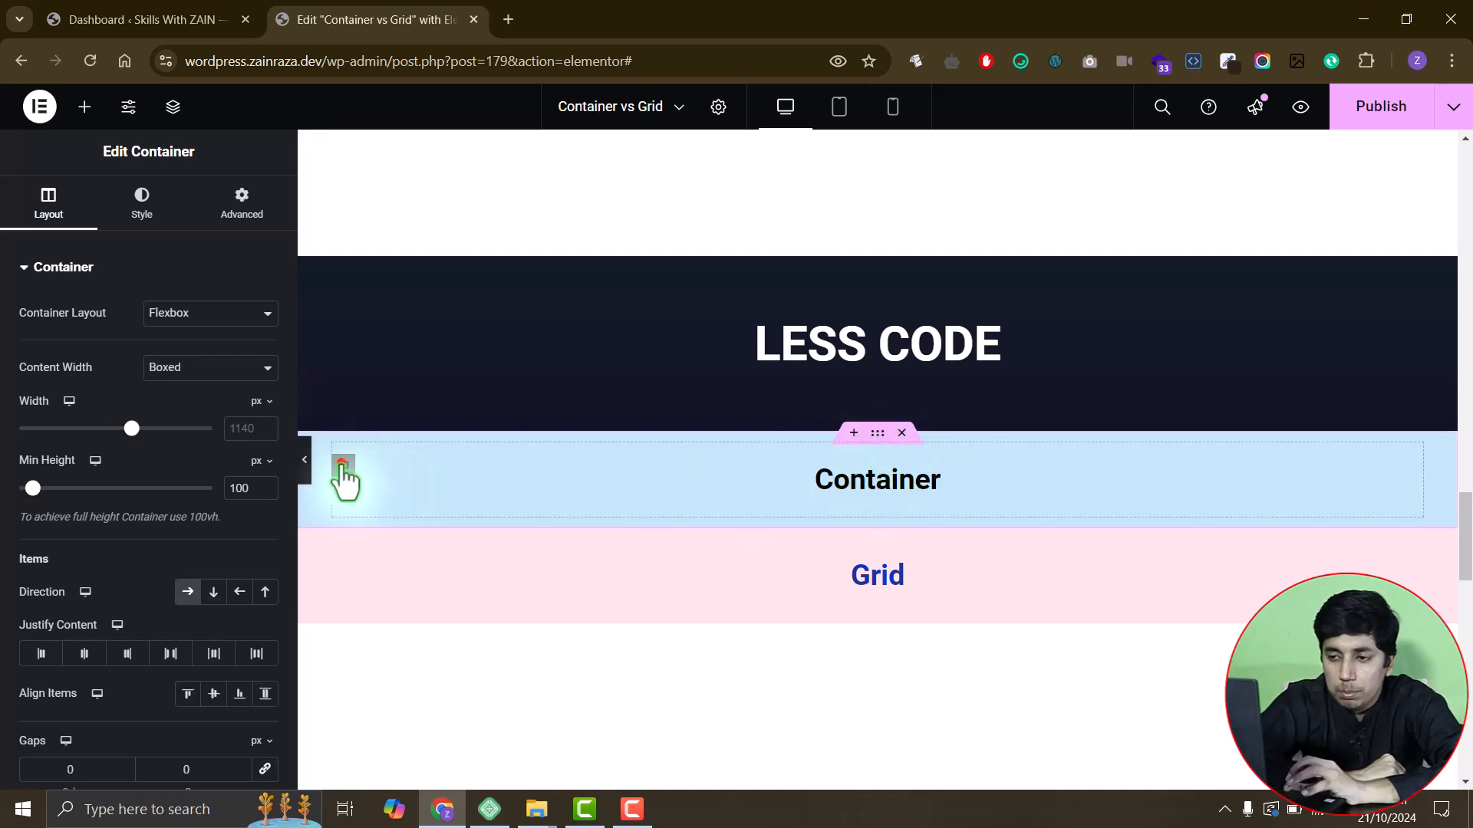
click(343, 466)
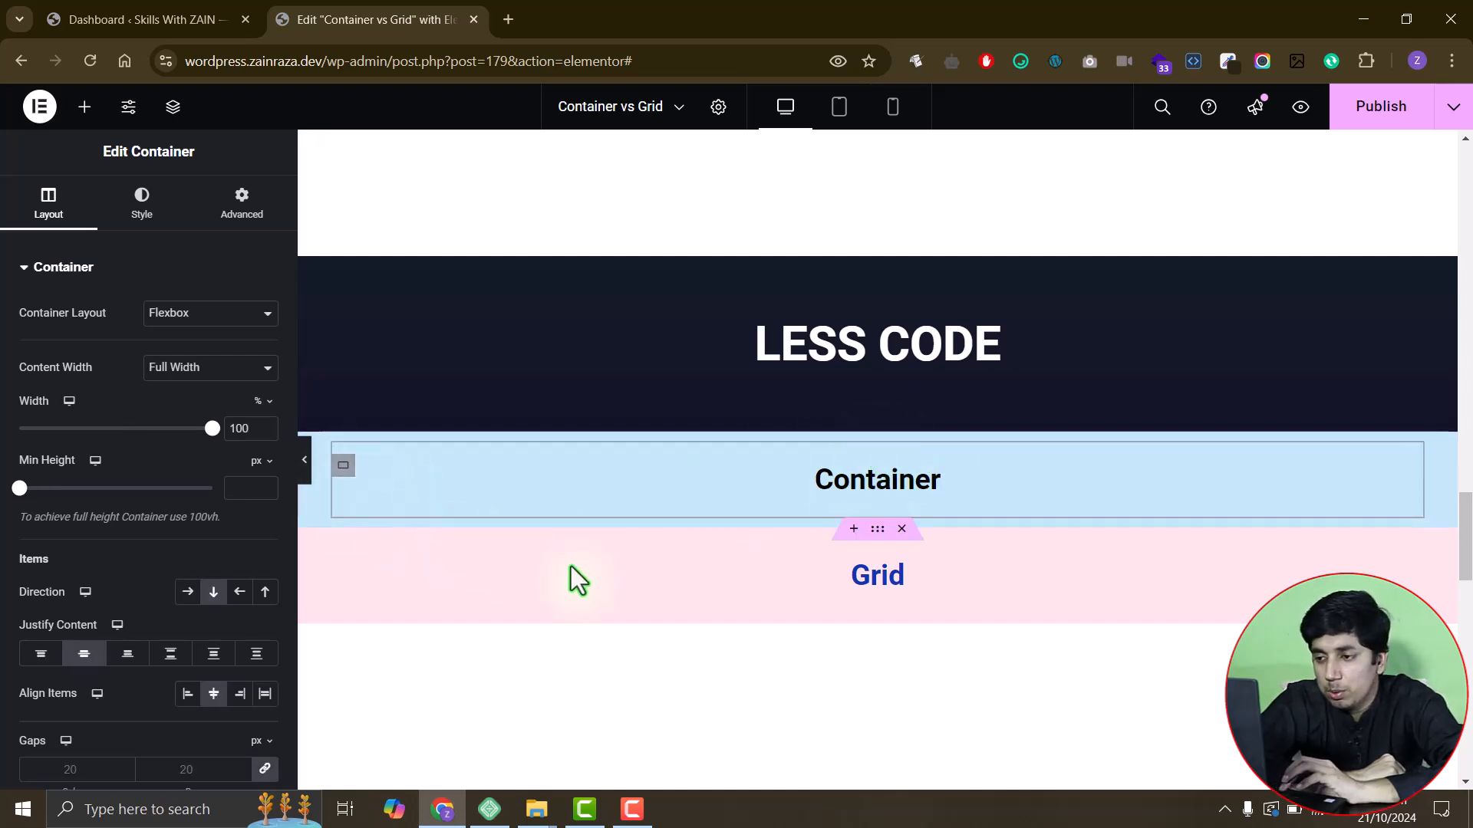
click(864, 583)
- Publish the page and open its preview at the LESS CODE section
click(1380, 121)
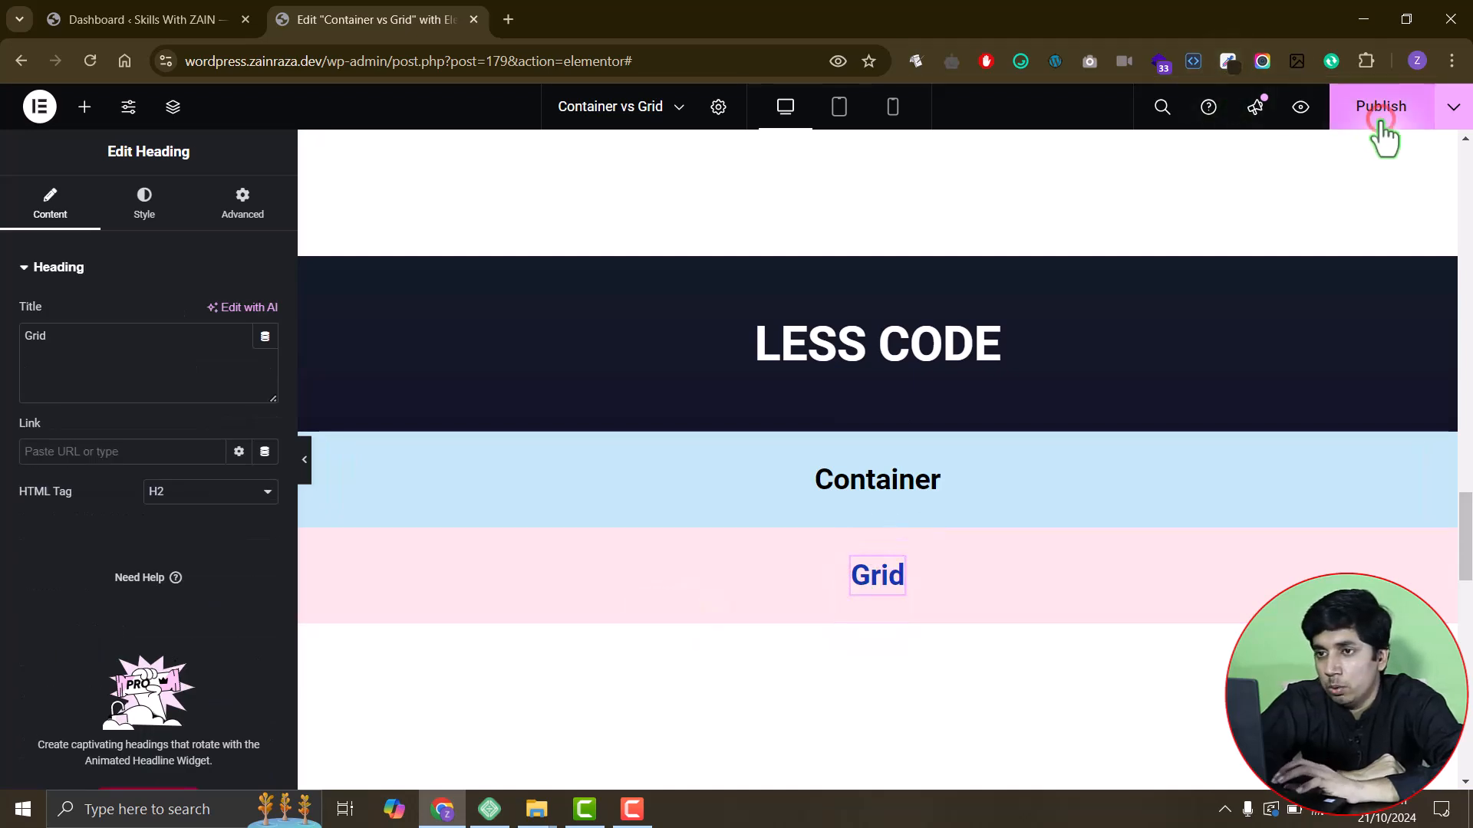
click(1302, 108)
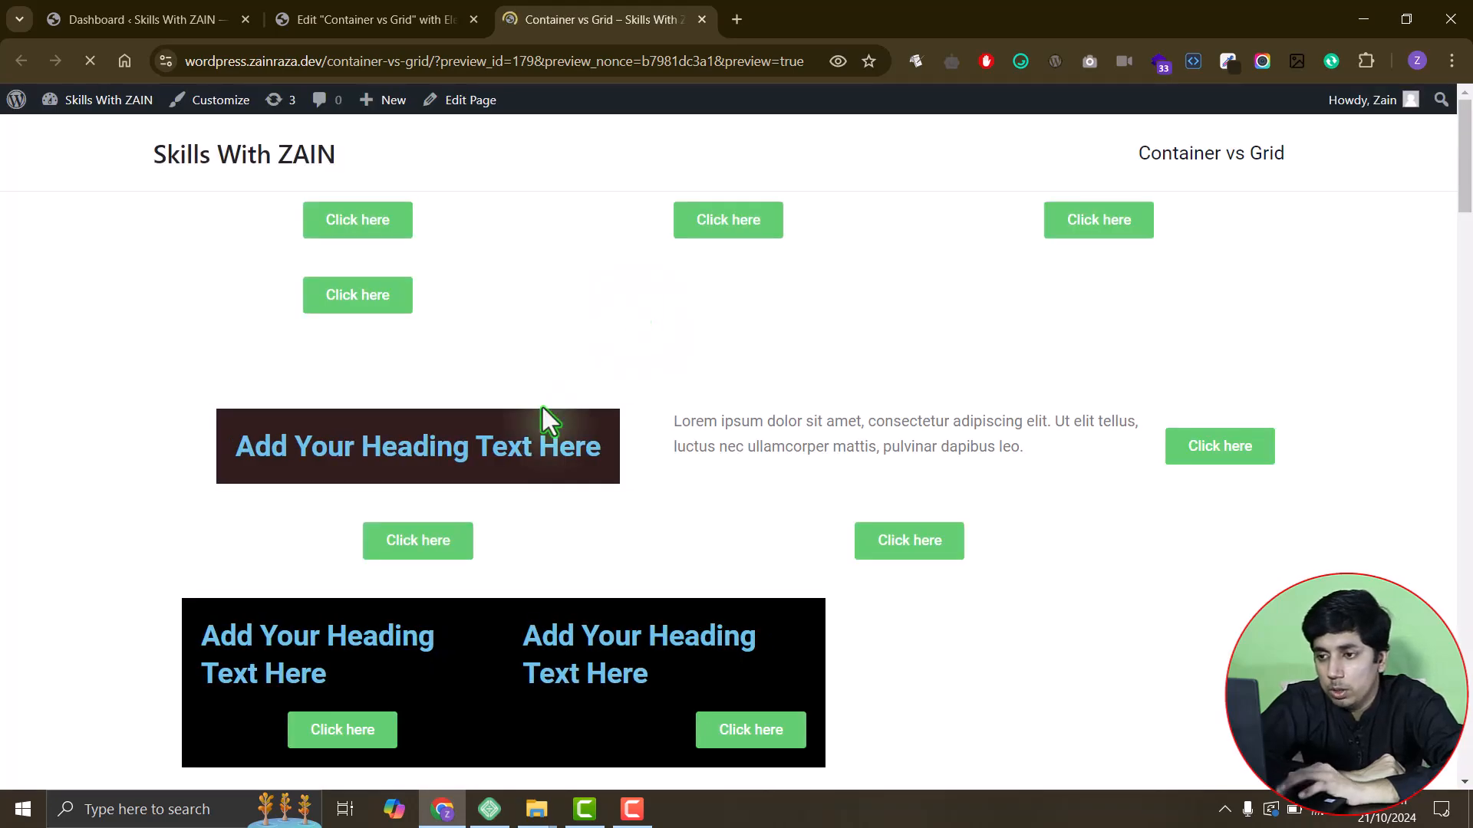
scroll(542, 407, down, 15)
scroll(541, 407, down, 4)
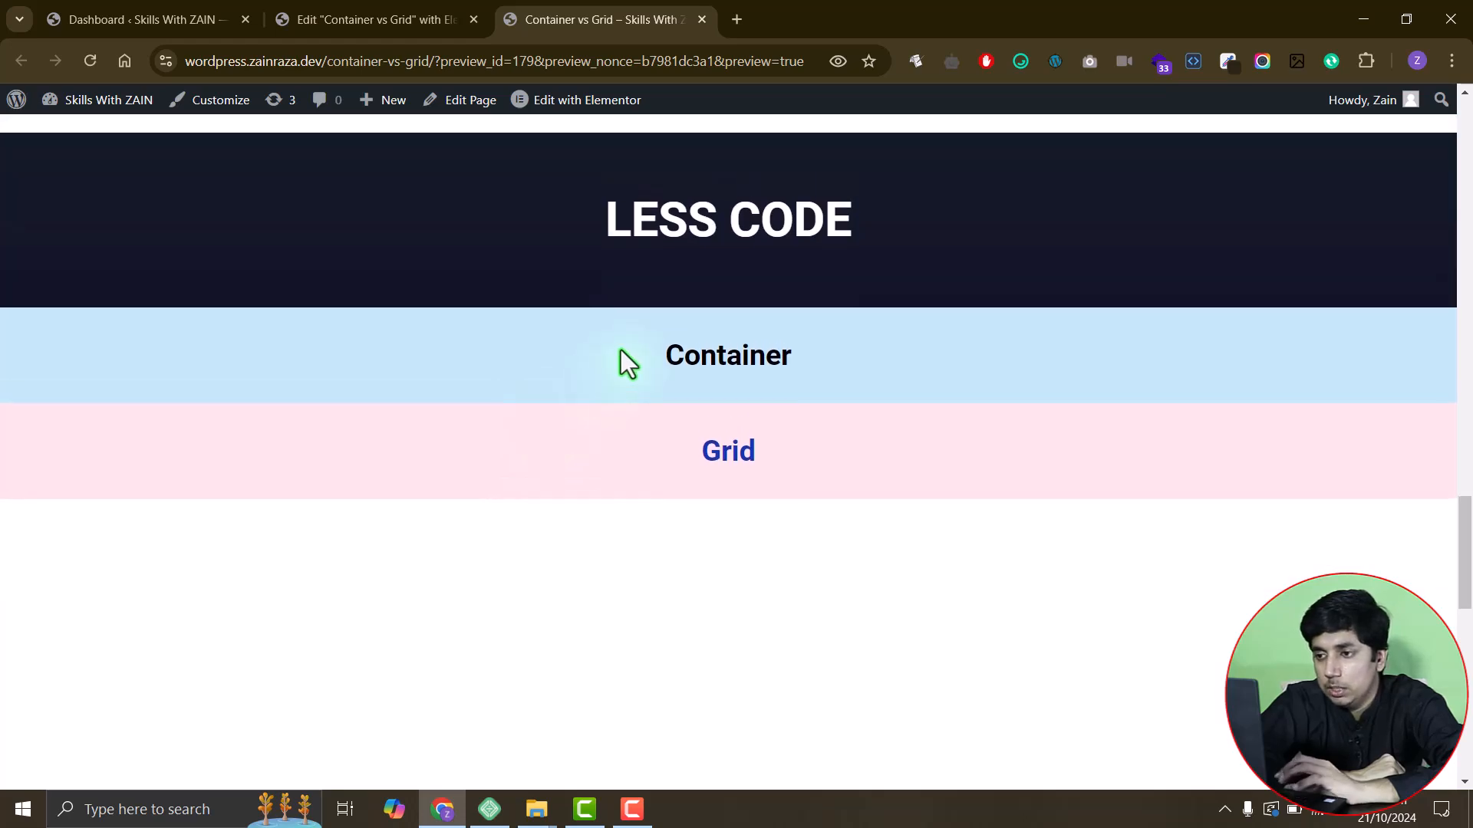
- Open the developer tools for the preview, resize them to show both sample sections, and inspect the light-blue Container section
right_click(619, 350)
click(688, 766)
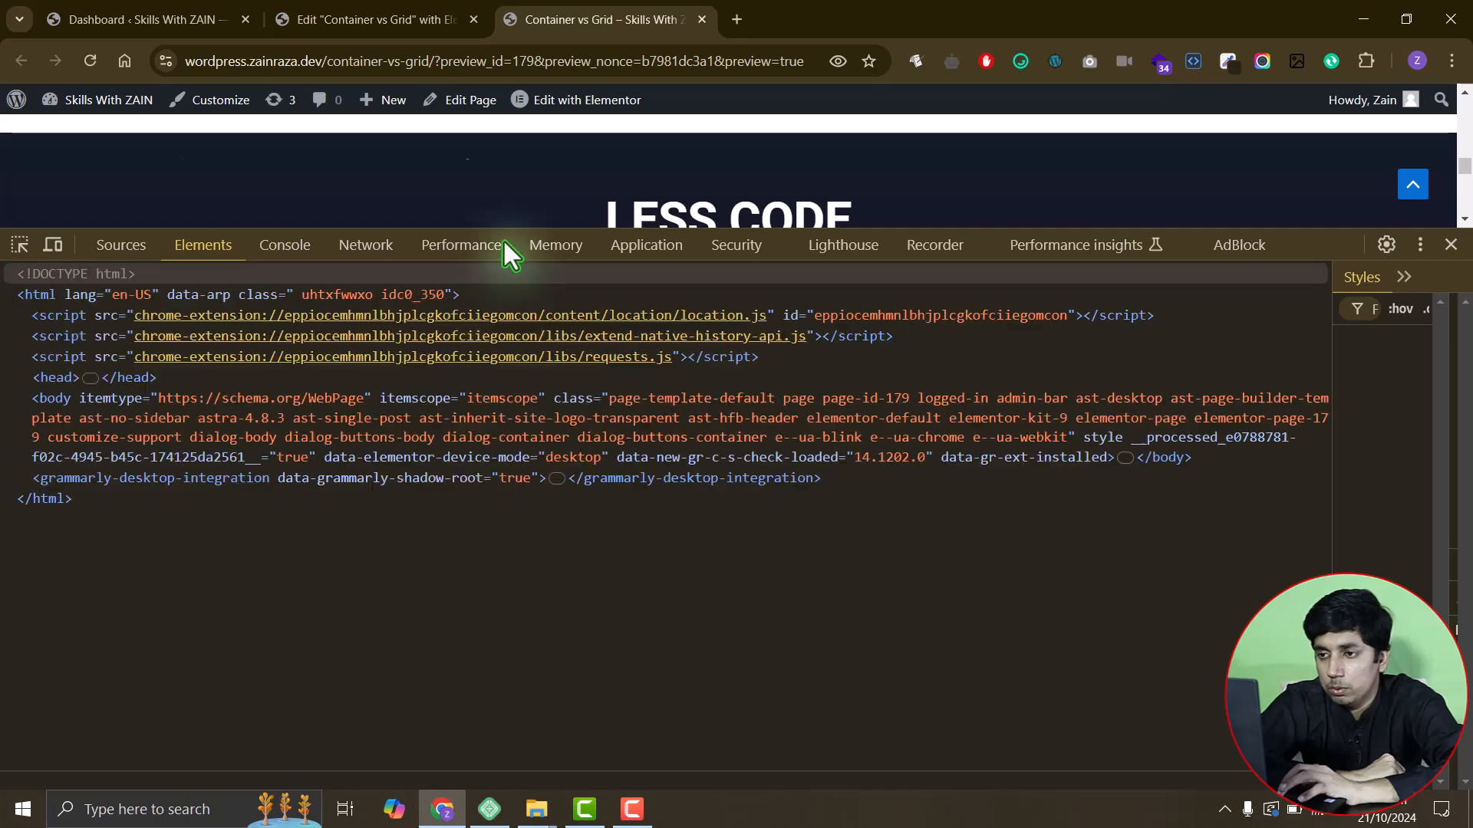
drag(504, 231, 112, 418)
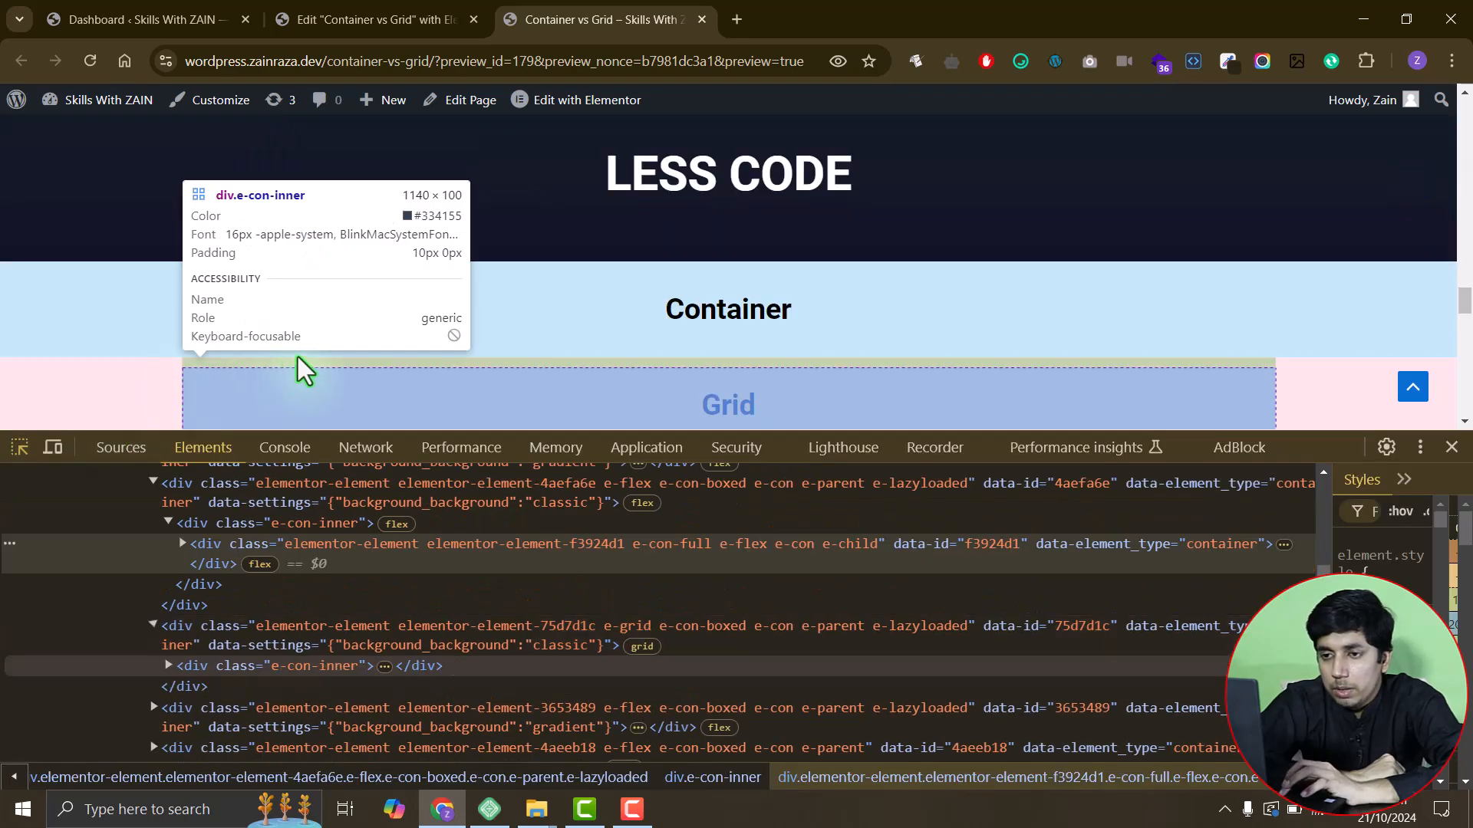
click(108, 292)
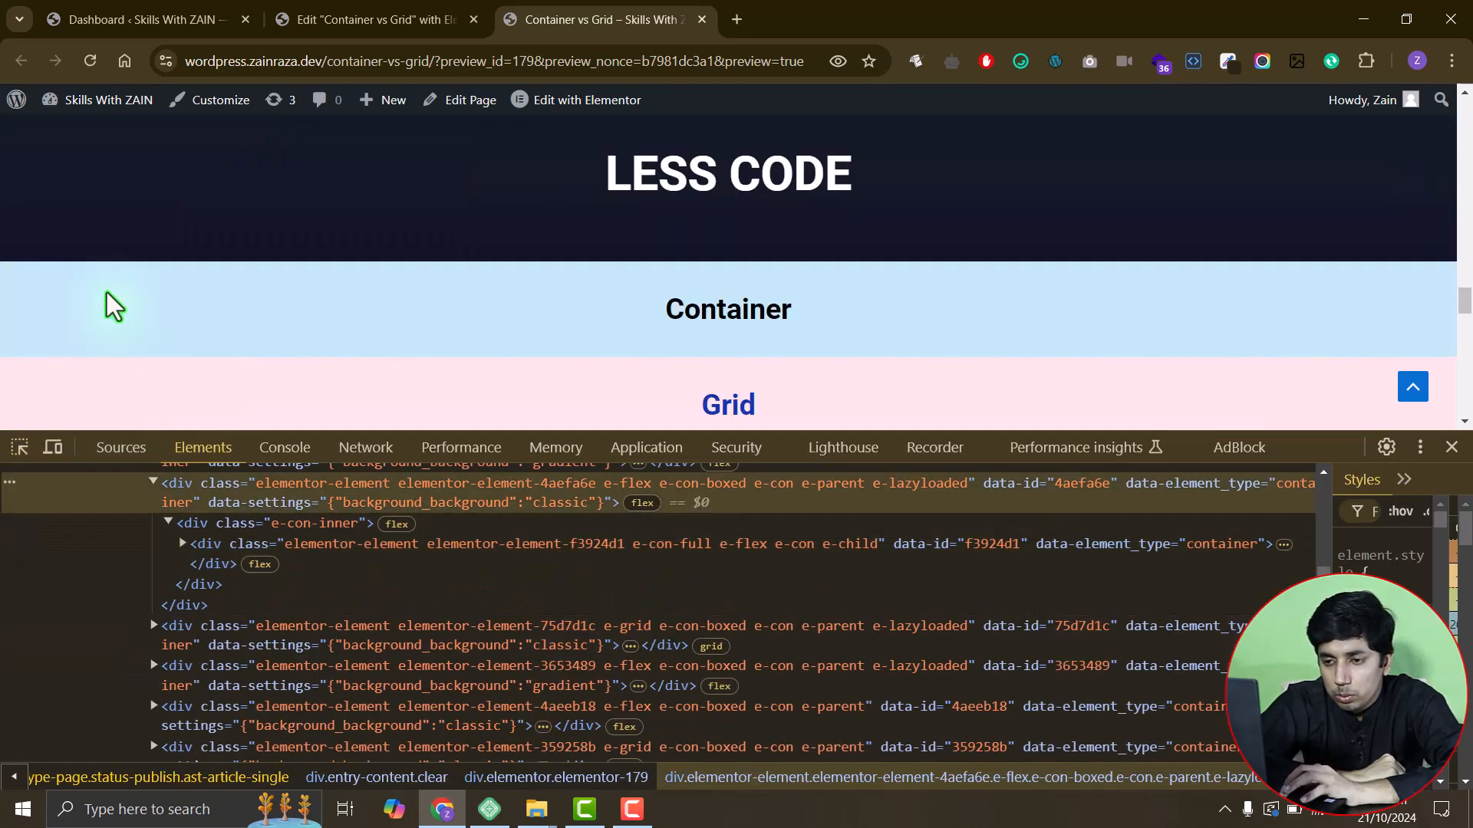
- Expand the Container section's nested div elements down to the heading's elementor-widget-container and examine the nesting depth
click(181, 543)
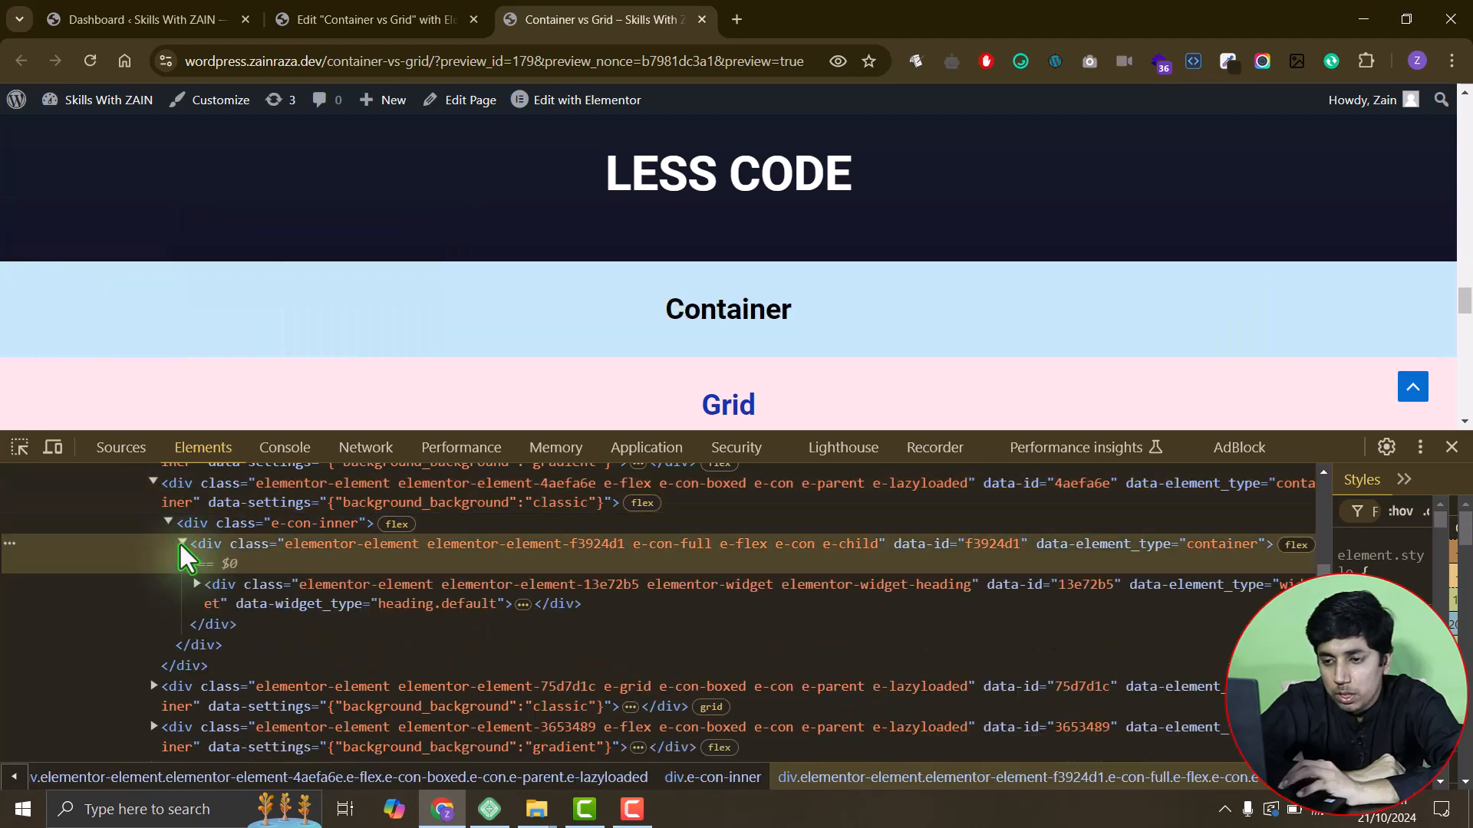
click(197, 583)
click(211, 624)
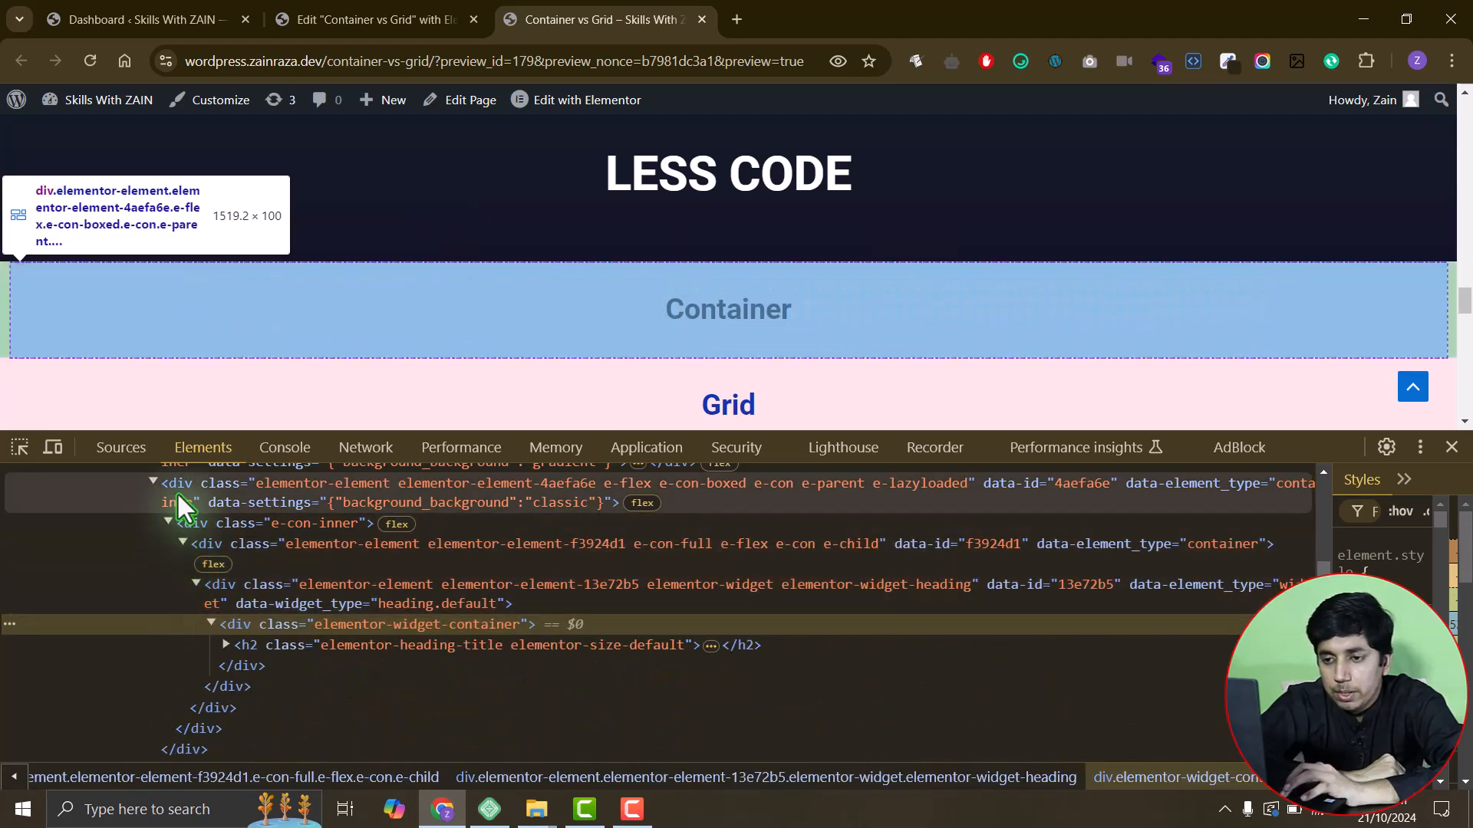
scroll(178, 637, down, 1)
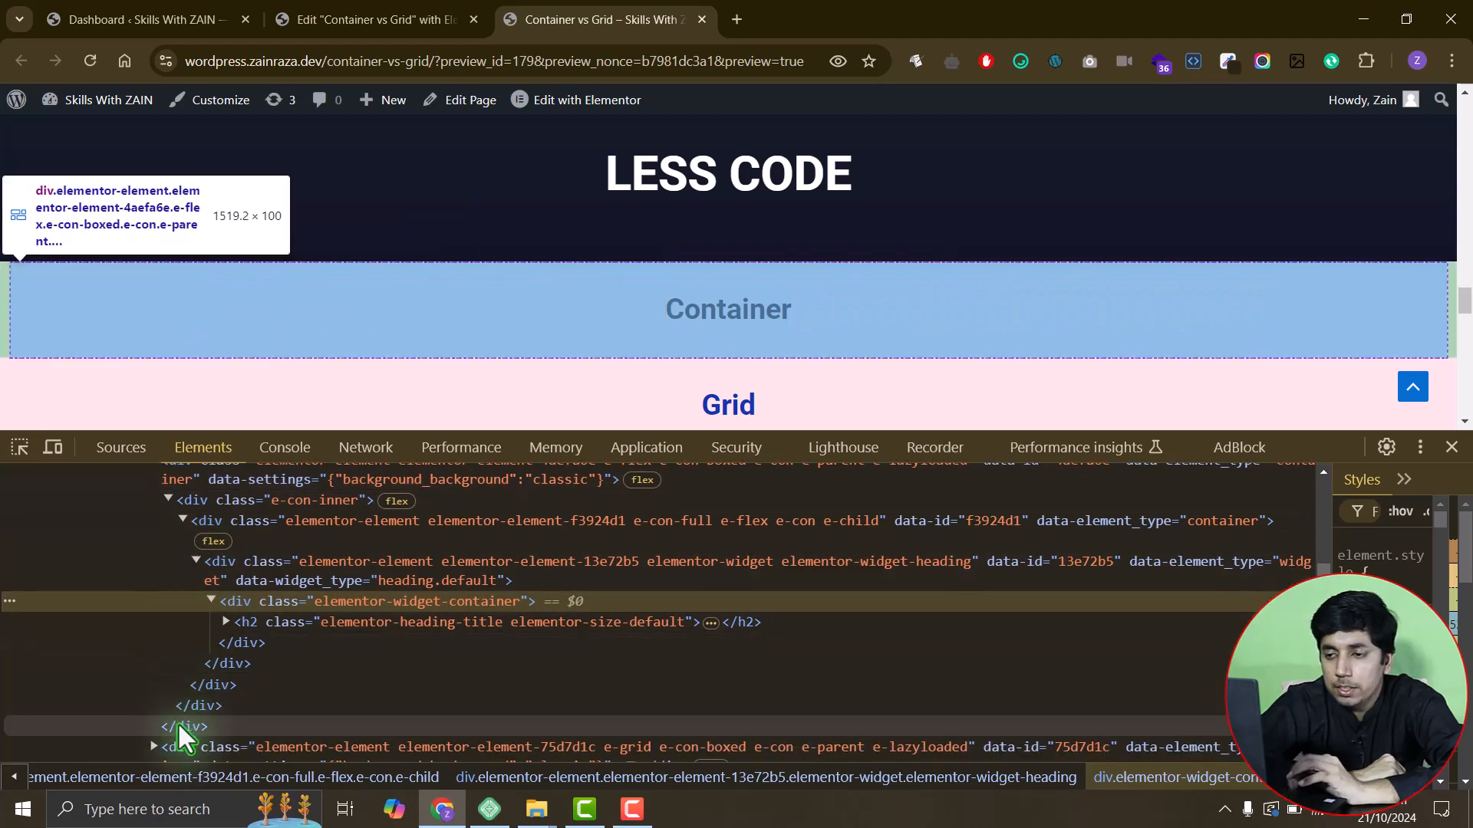
- Inspect the pink Grid section in the preview and expand its nested divs down to the heading widget to examine the nesting depth
click(20, 447)
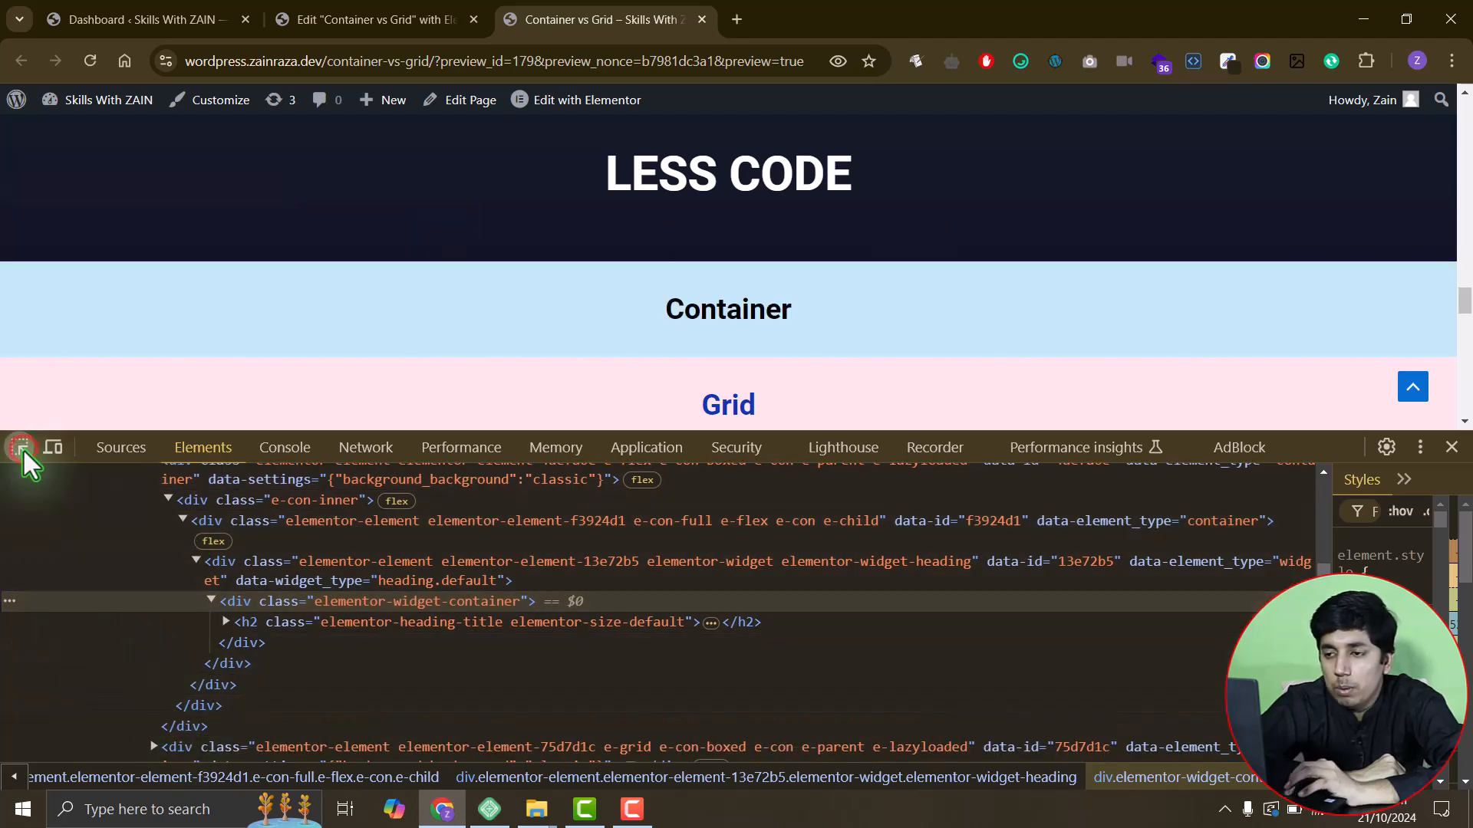
click(131, 379)
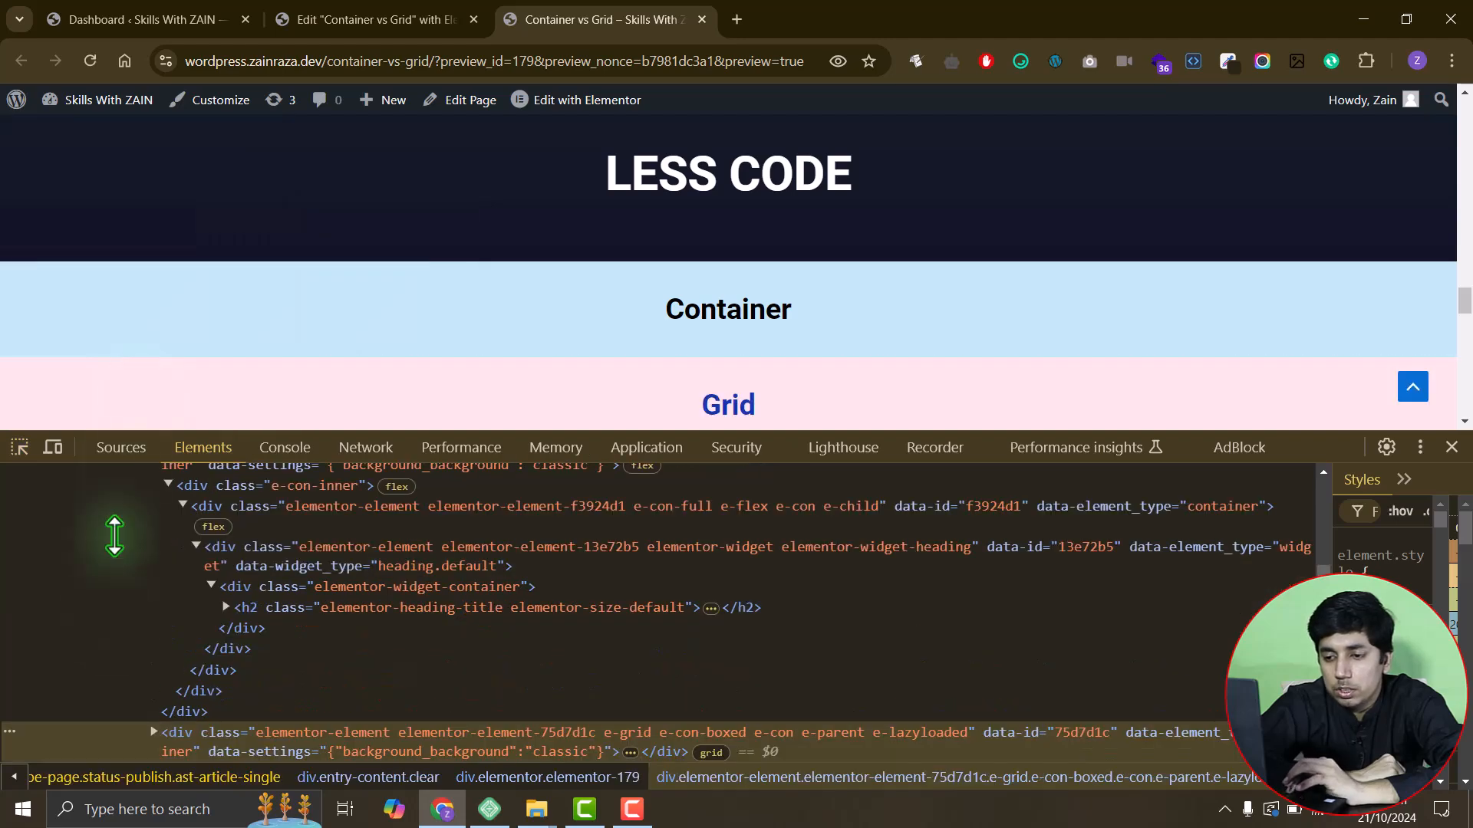
scroll(101, 603, down, 3)
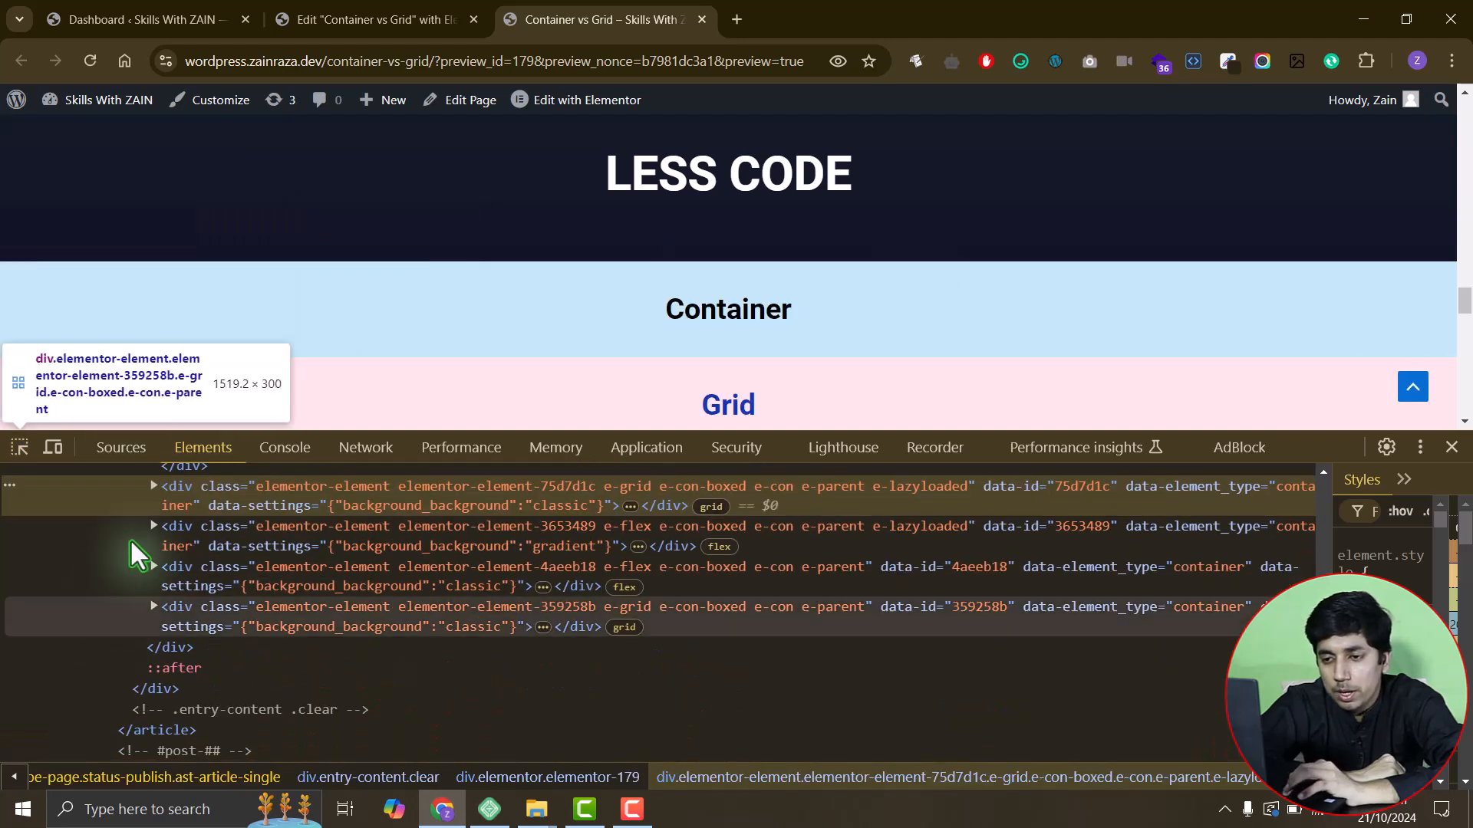
click(153, 487)
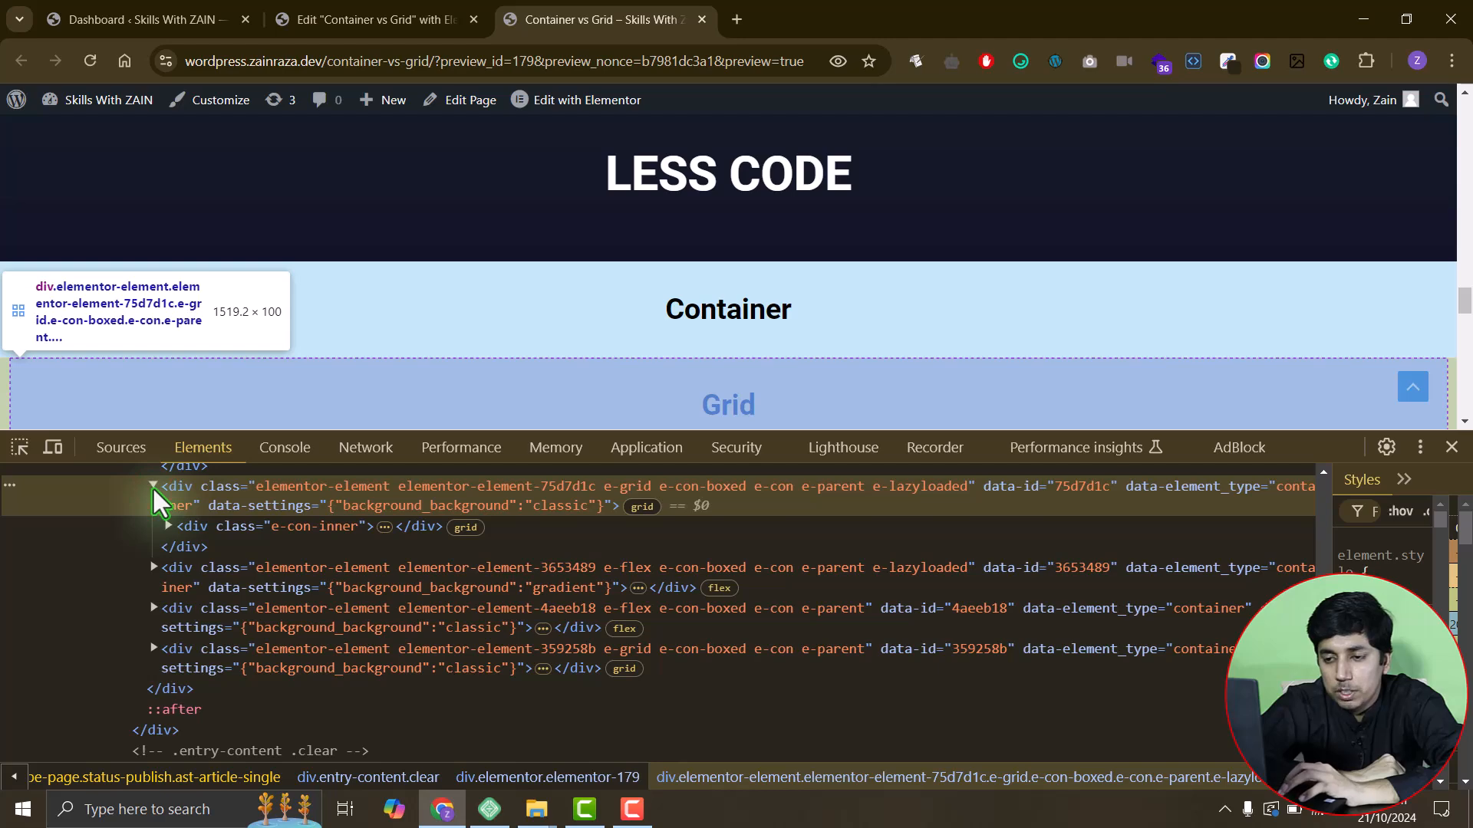
click(168, 524)
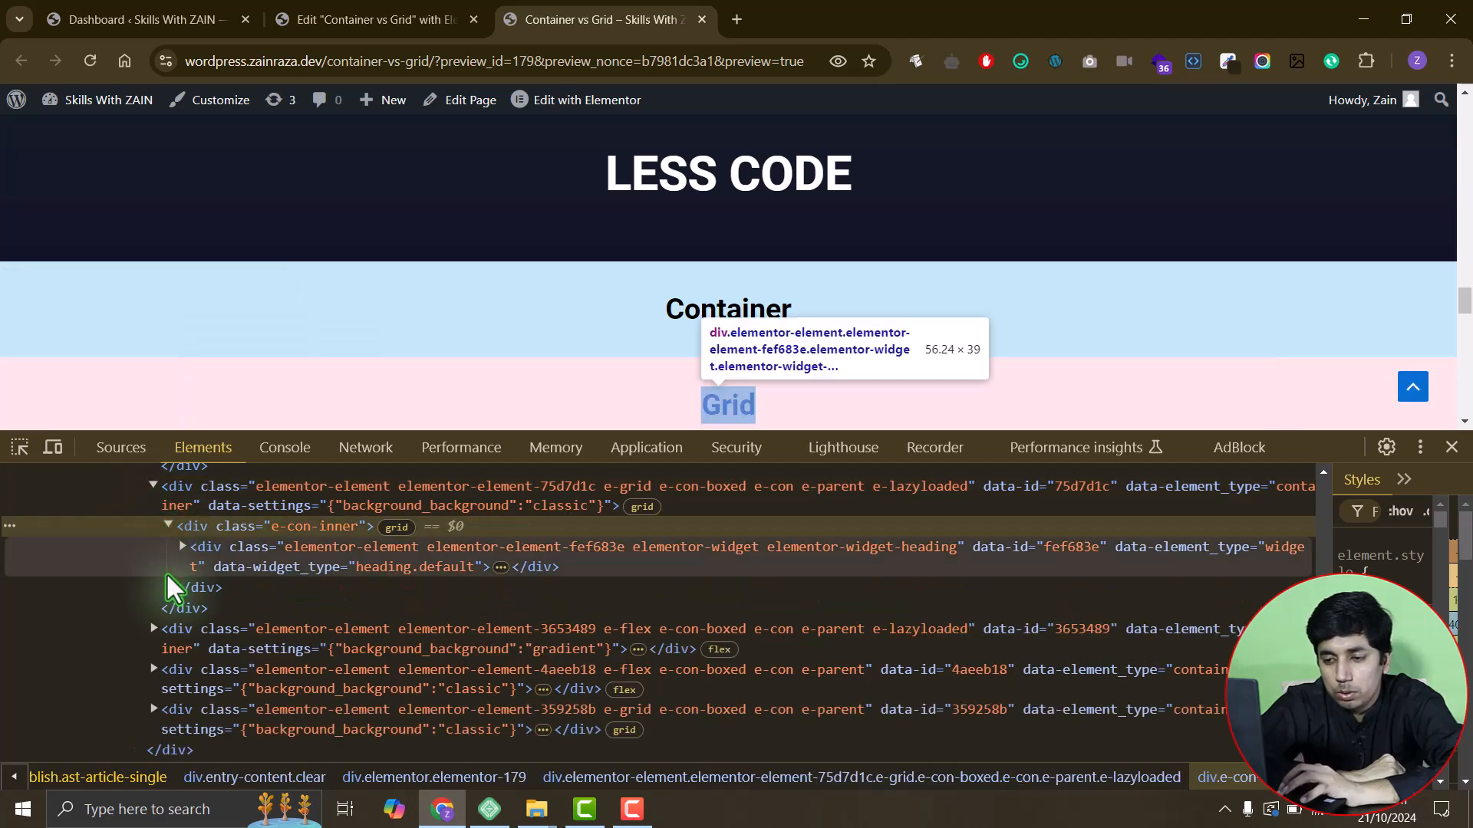
click(182, 547)
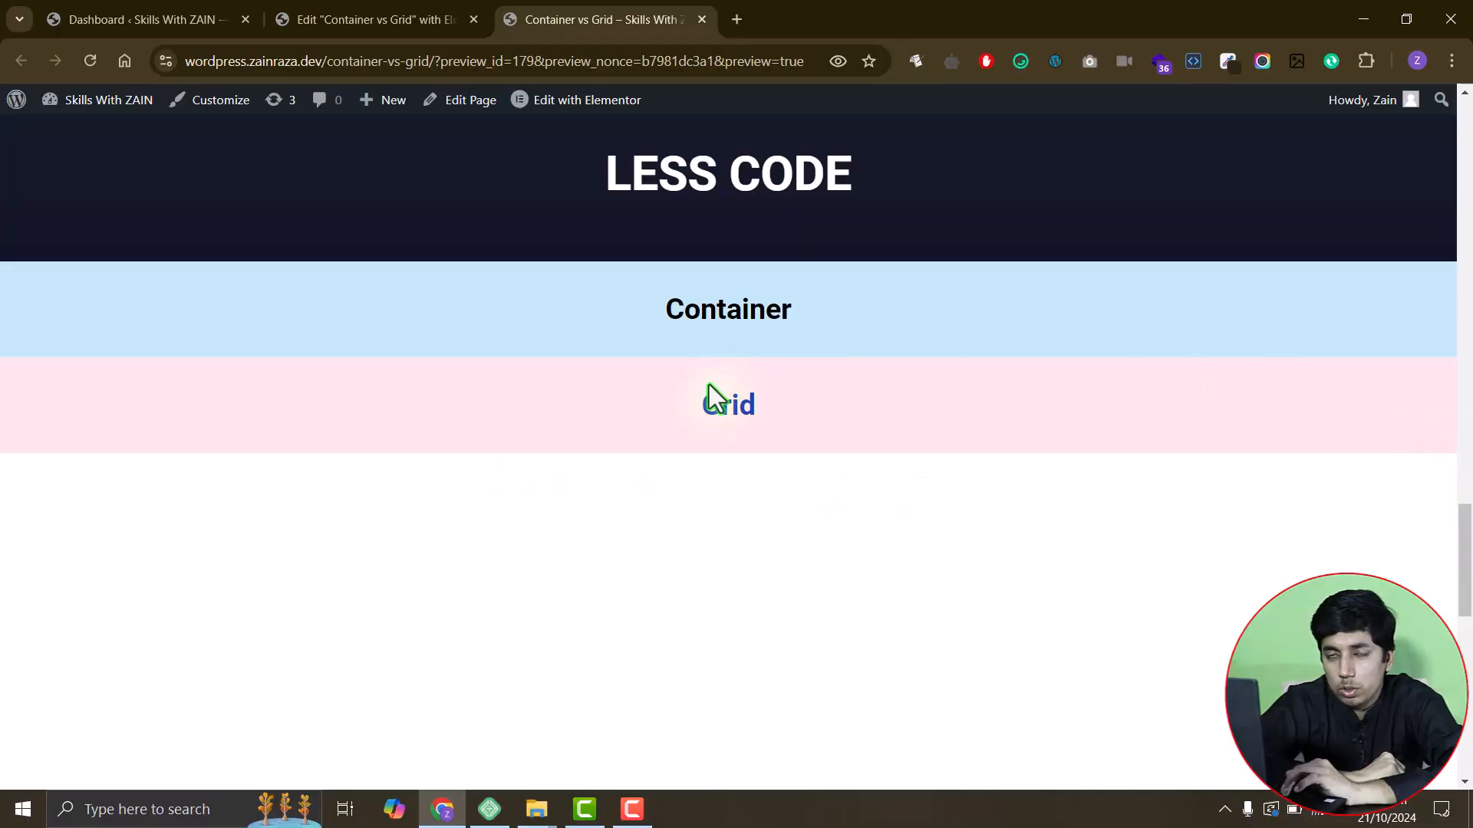
- Return to the page editor and select the text and image containers nested in the Flexbox sample of the CUSTOMIZATION section
scroll(711, 397, up, 1)
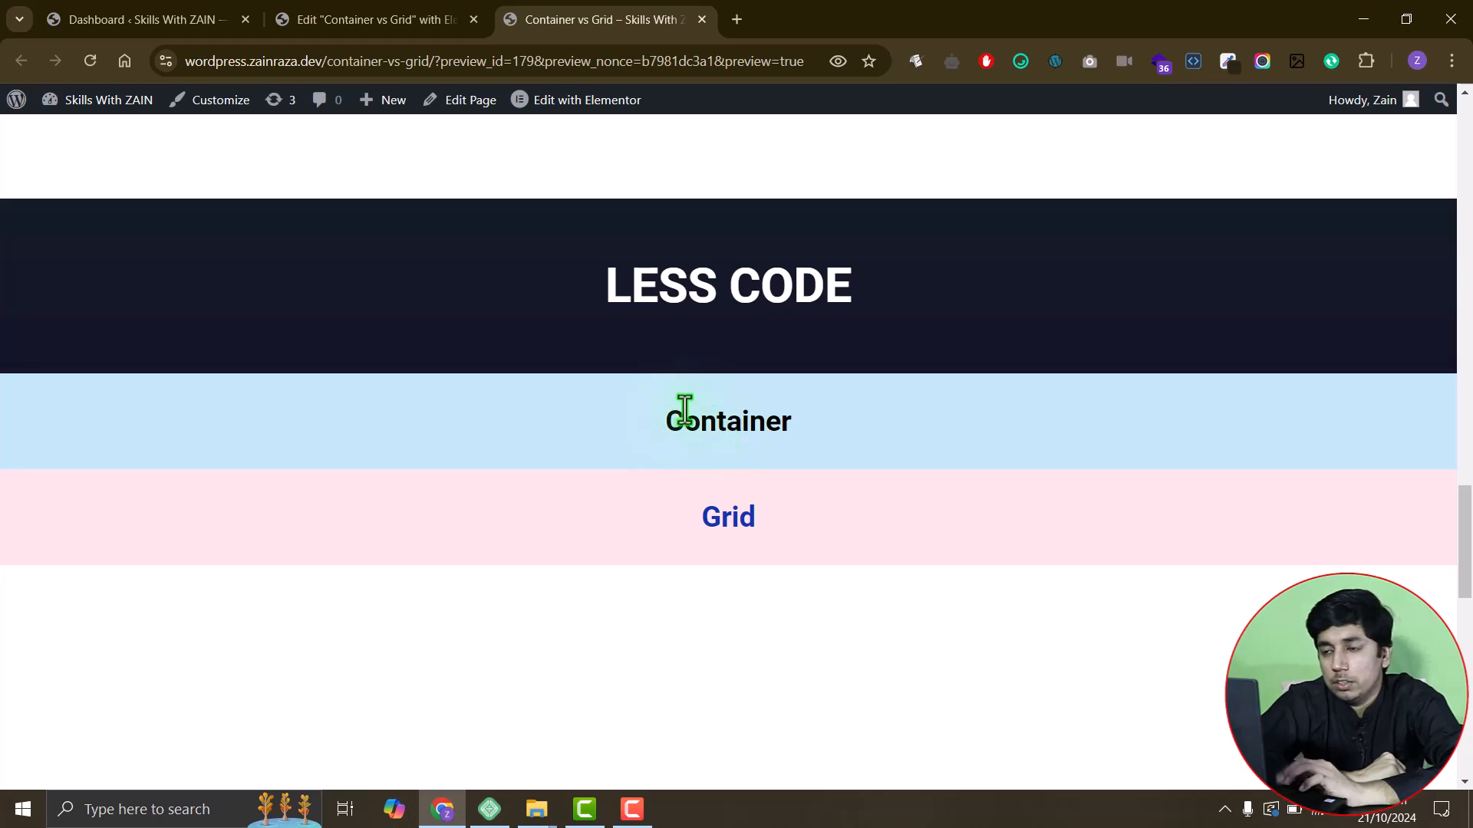
click(361, 6)
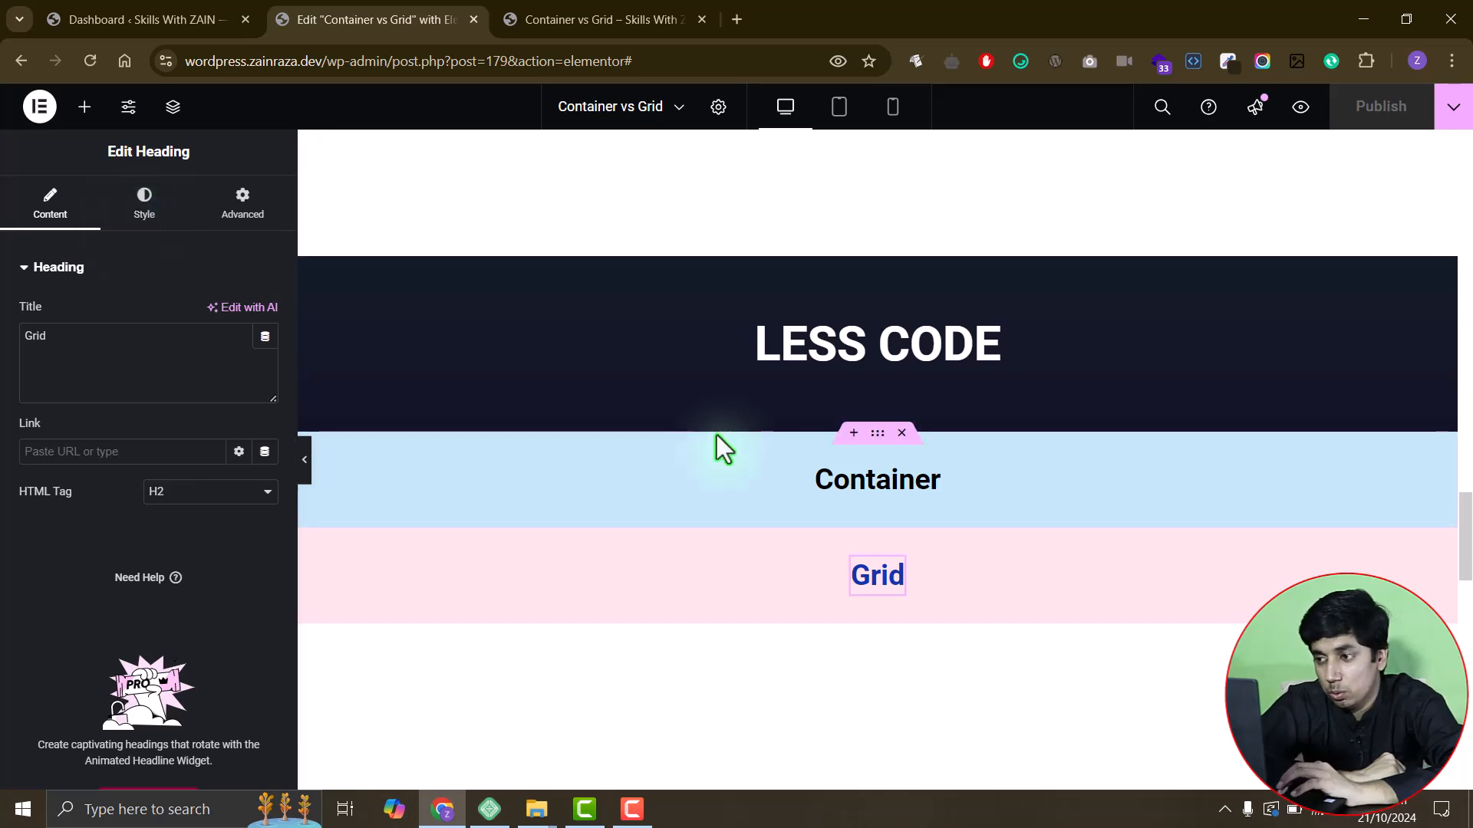
scroll(681, 491, down, 8)
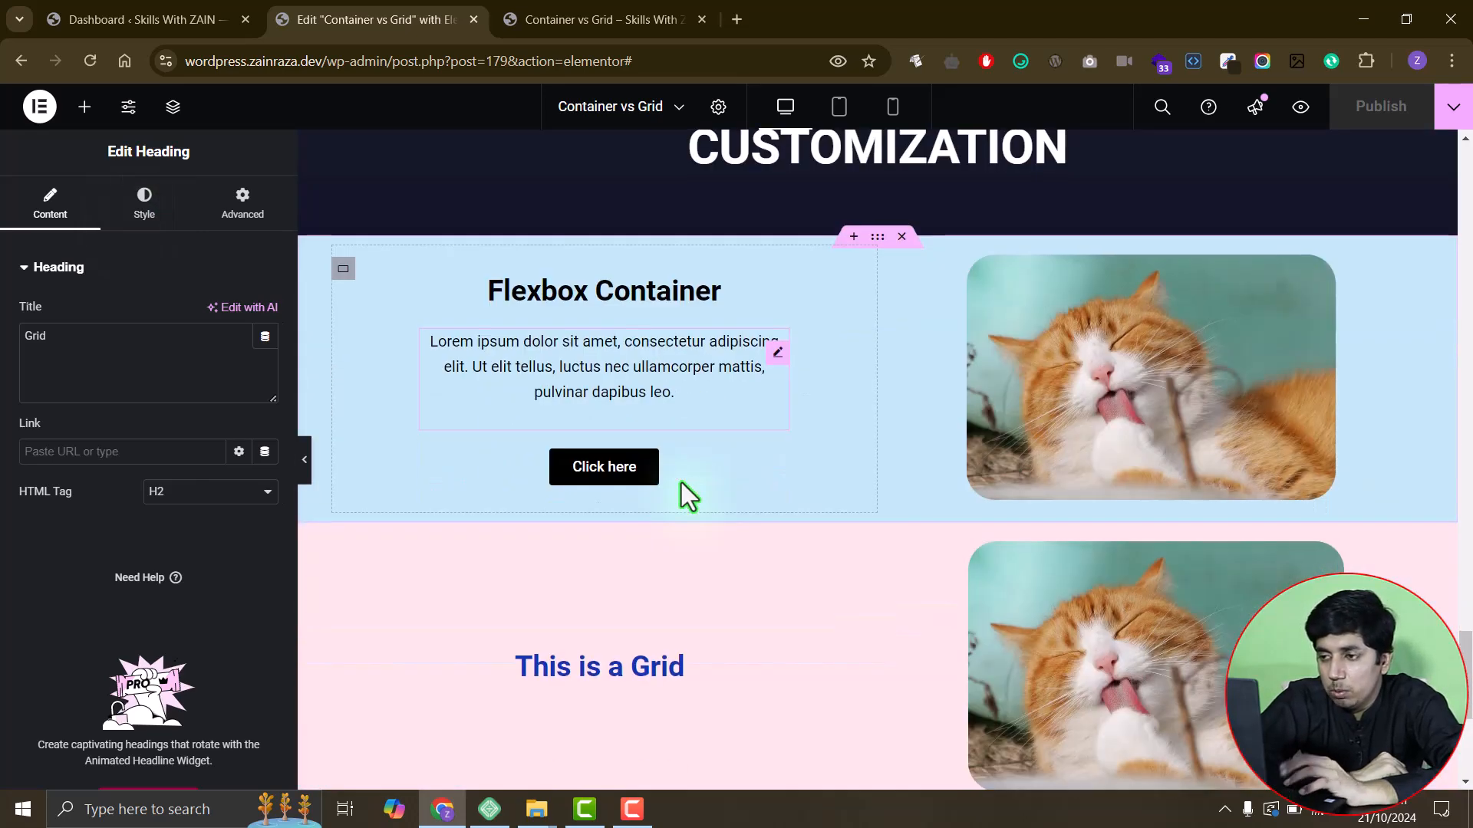
scroll(682, 481, down, 1)
scroll(681, 482, up, 1)
click(876, 255)
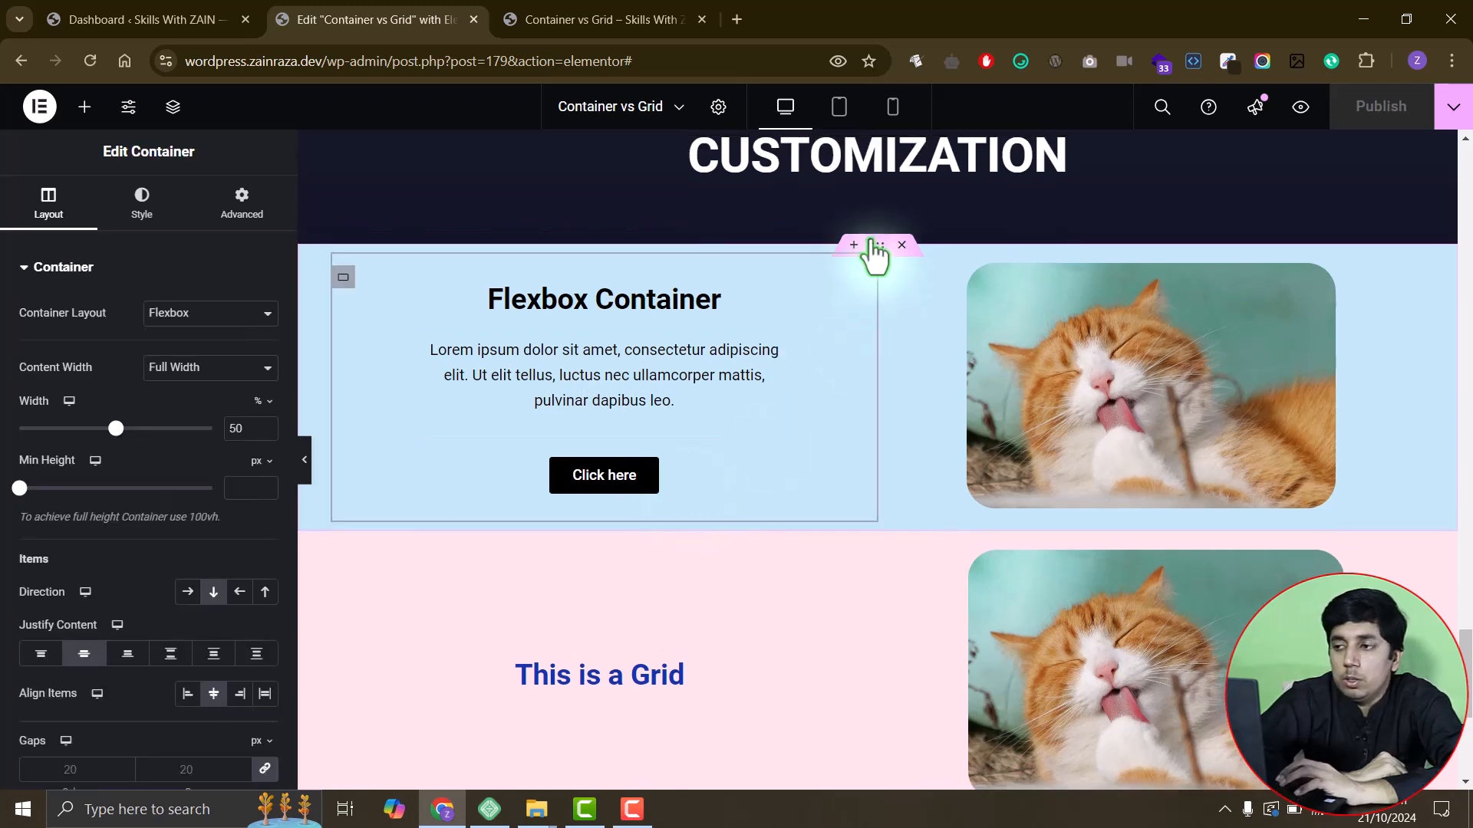
click(343, 278)
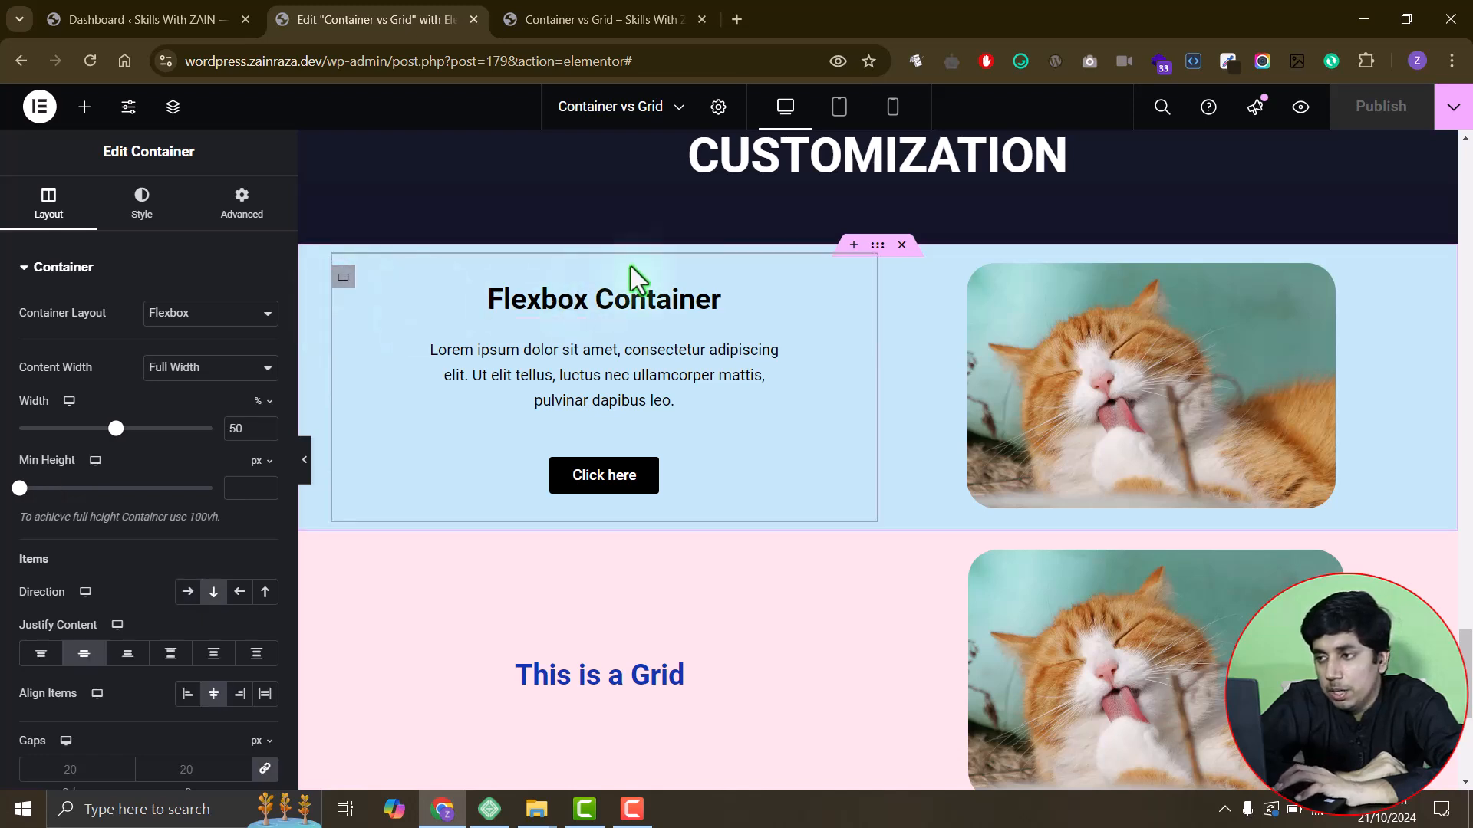
click(887, 280)
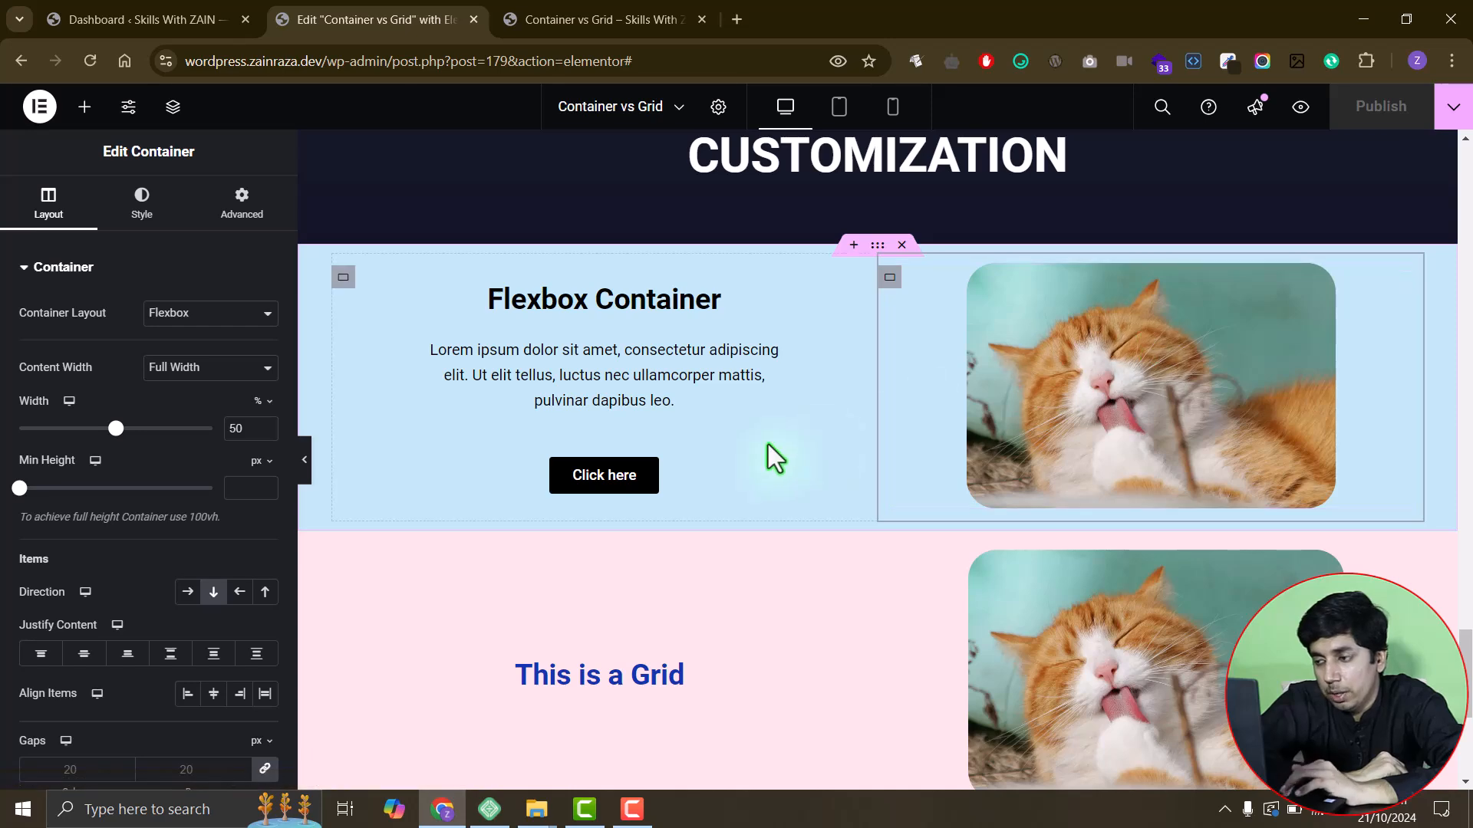
- Select the pink Grid sample's parent container, its cat image and its heading to examine how the widgets are placed in the cells
scroll(767, 444, down, 2)
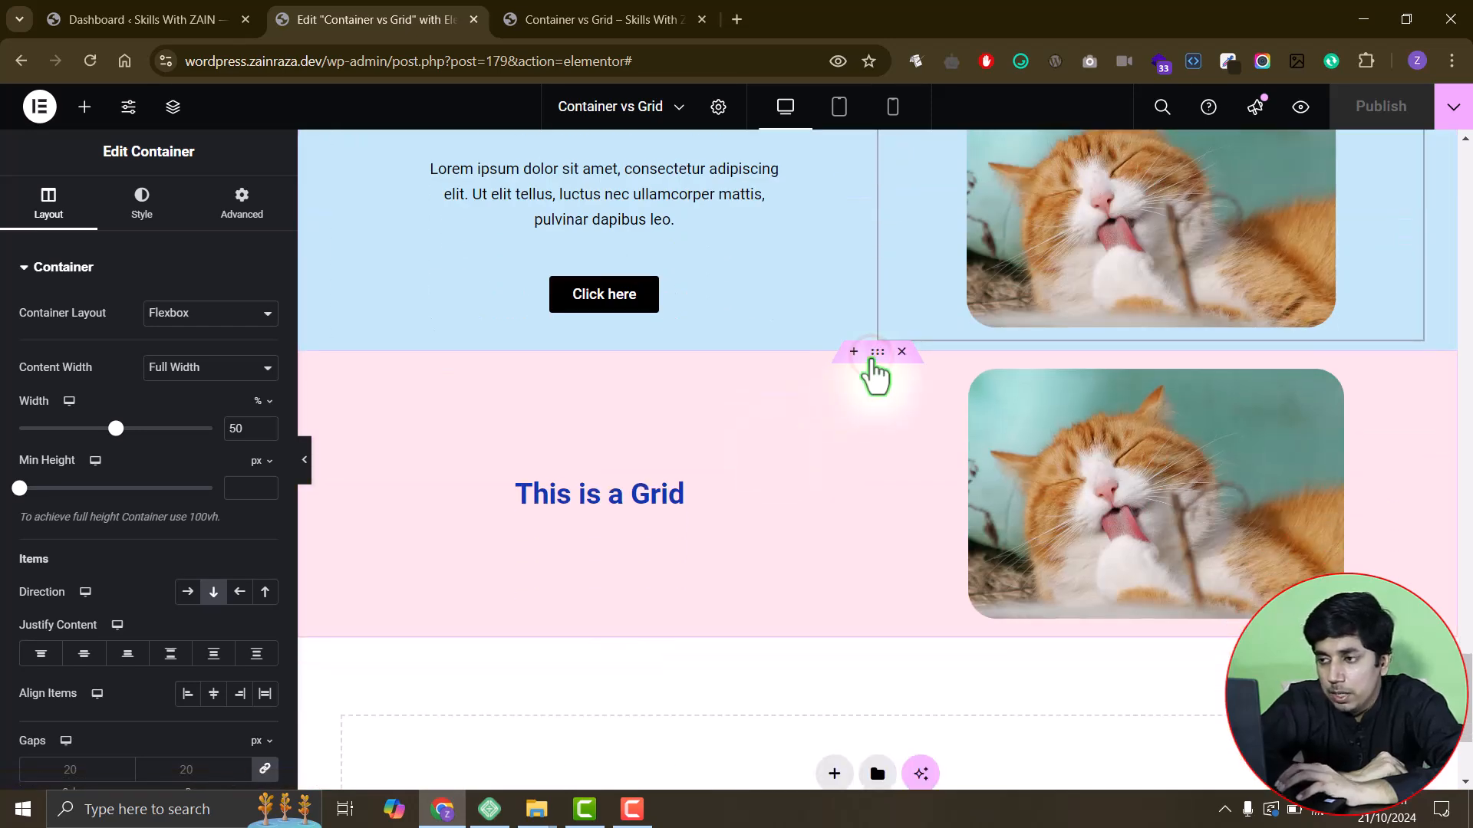
click(875, 360)
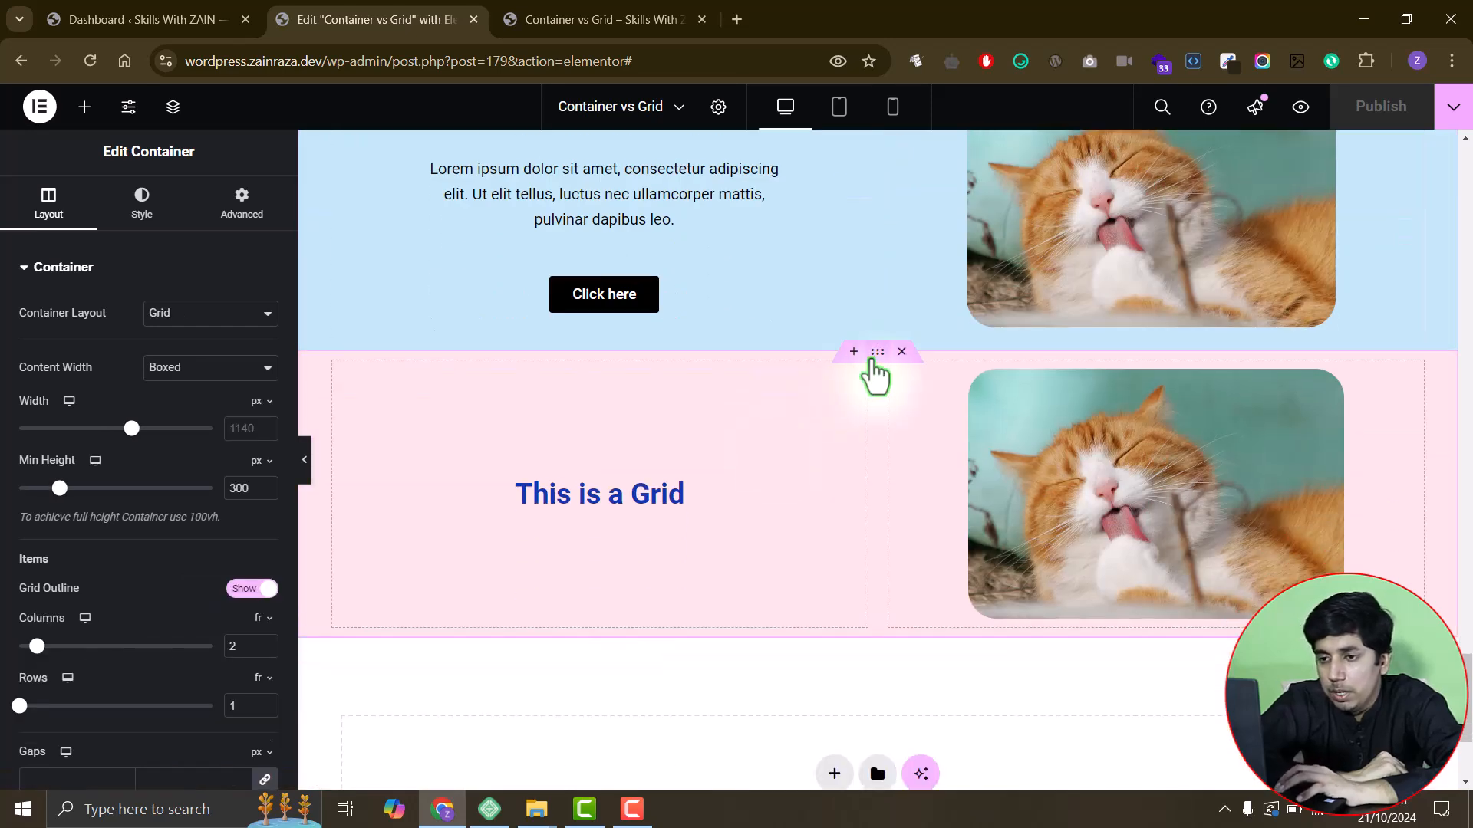
click(1060, 466)
click(577, 500)
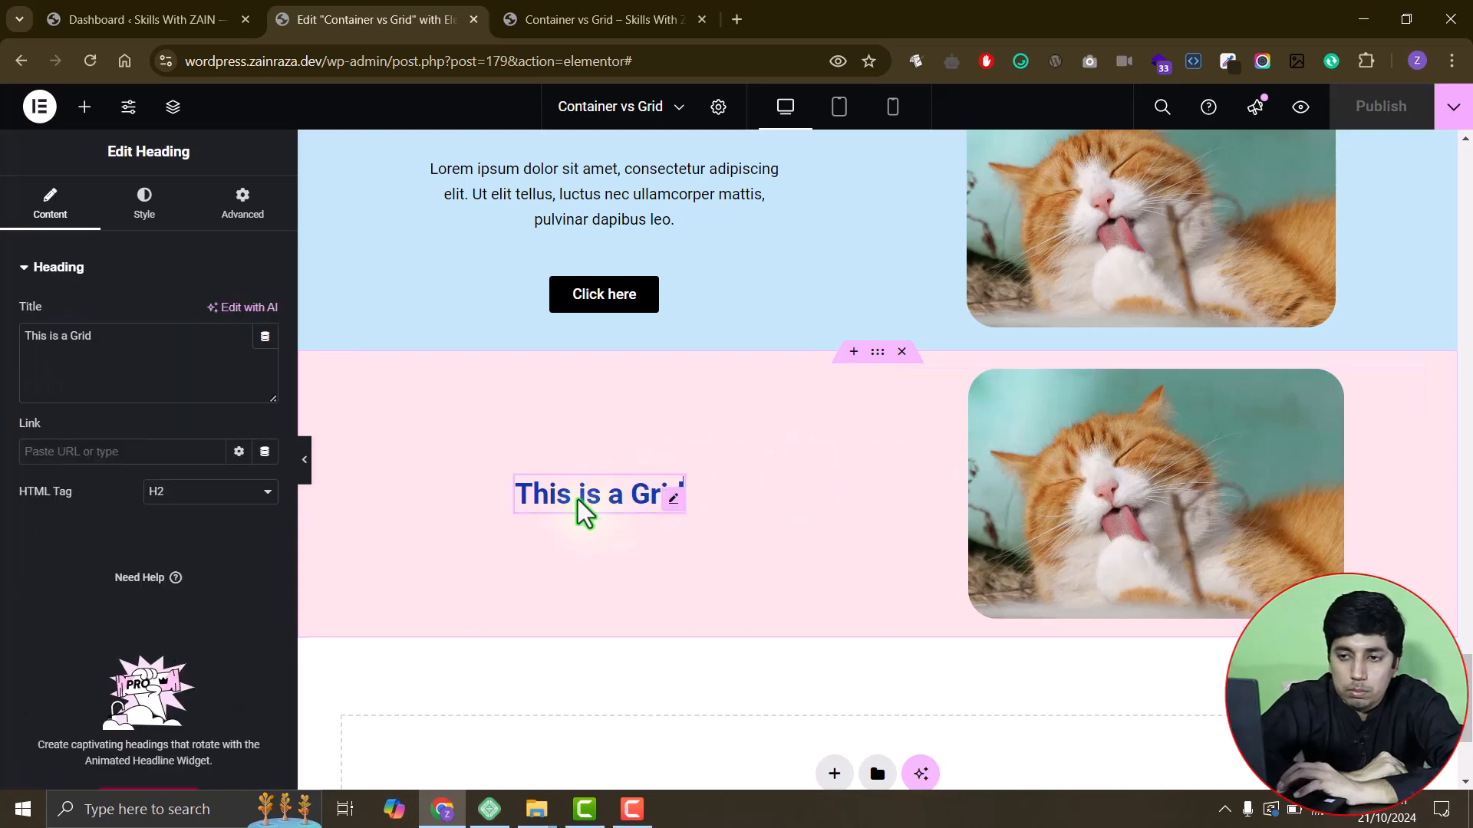
- Compare the contents of the Flexbox Container and Grid samples in the CUSTOMIZATION section
scroll(523, 284, up, 2)
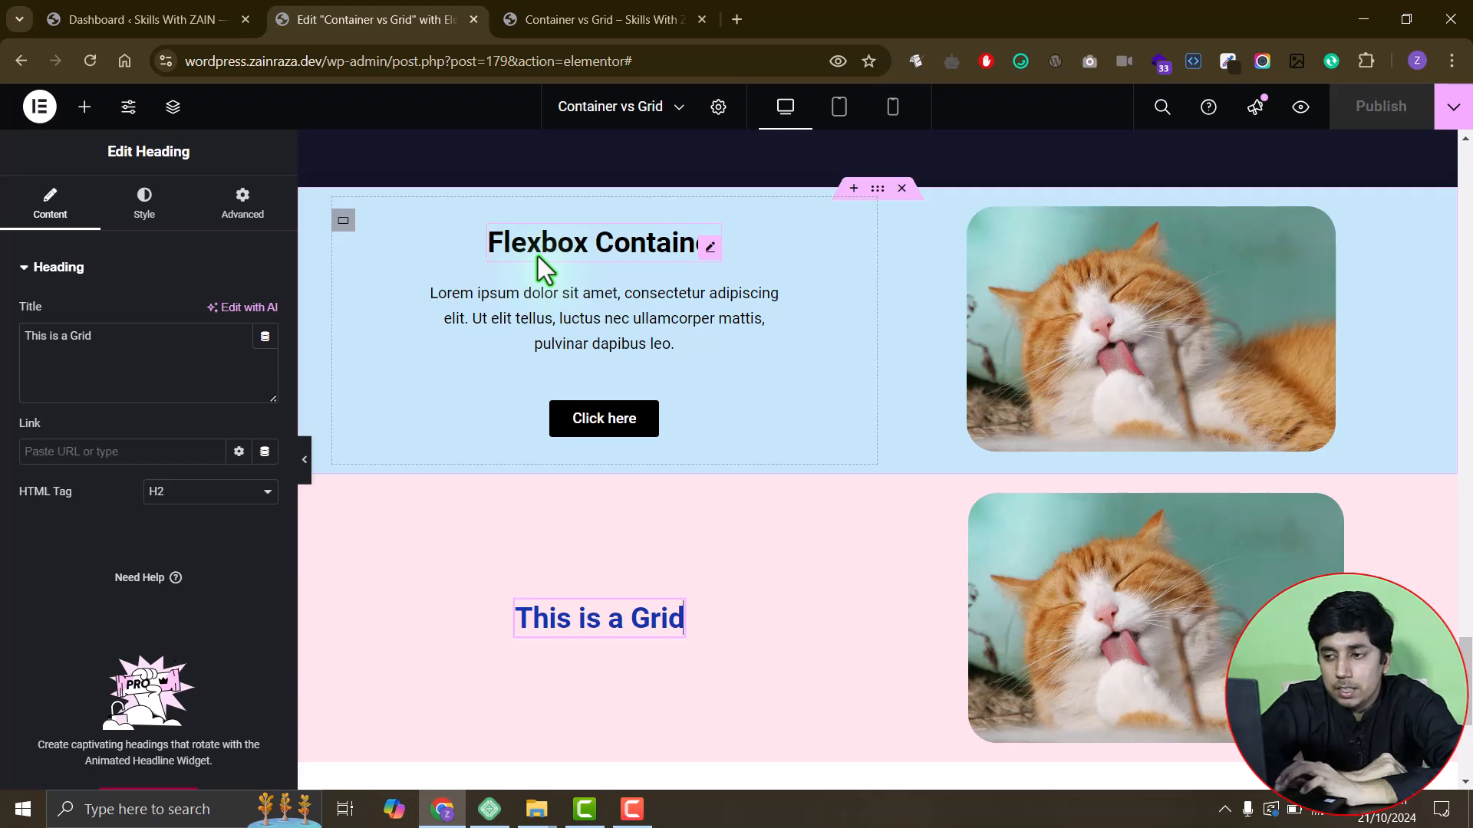
scroll(528, 600, down, 1)
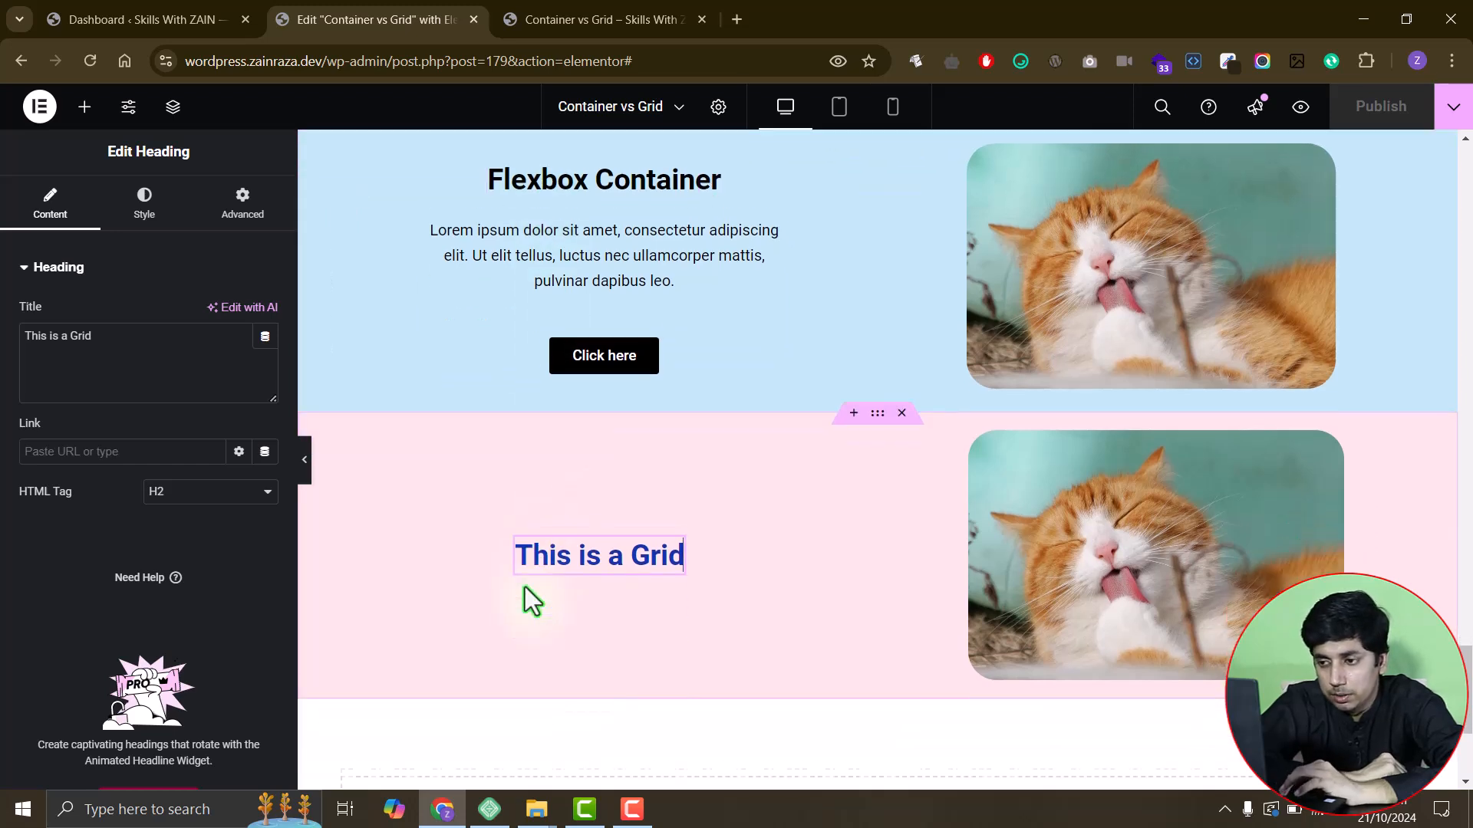
scroll(524, 587, up, 1)
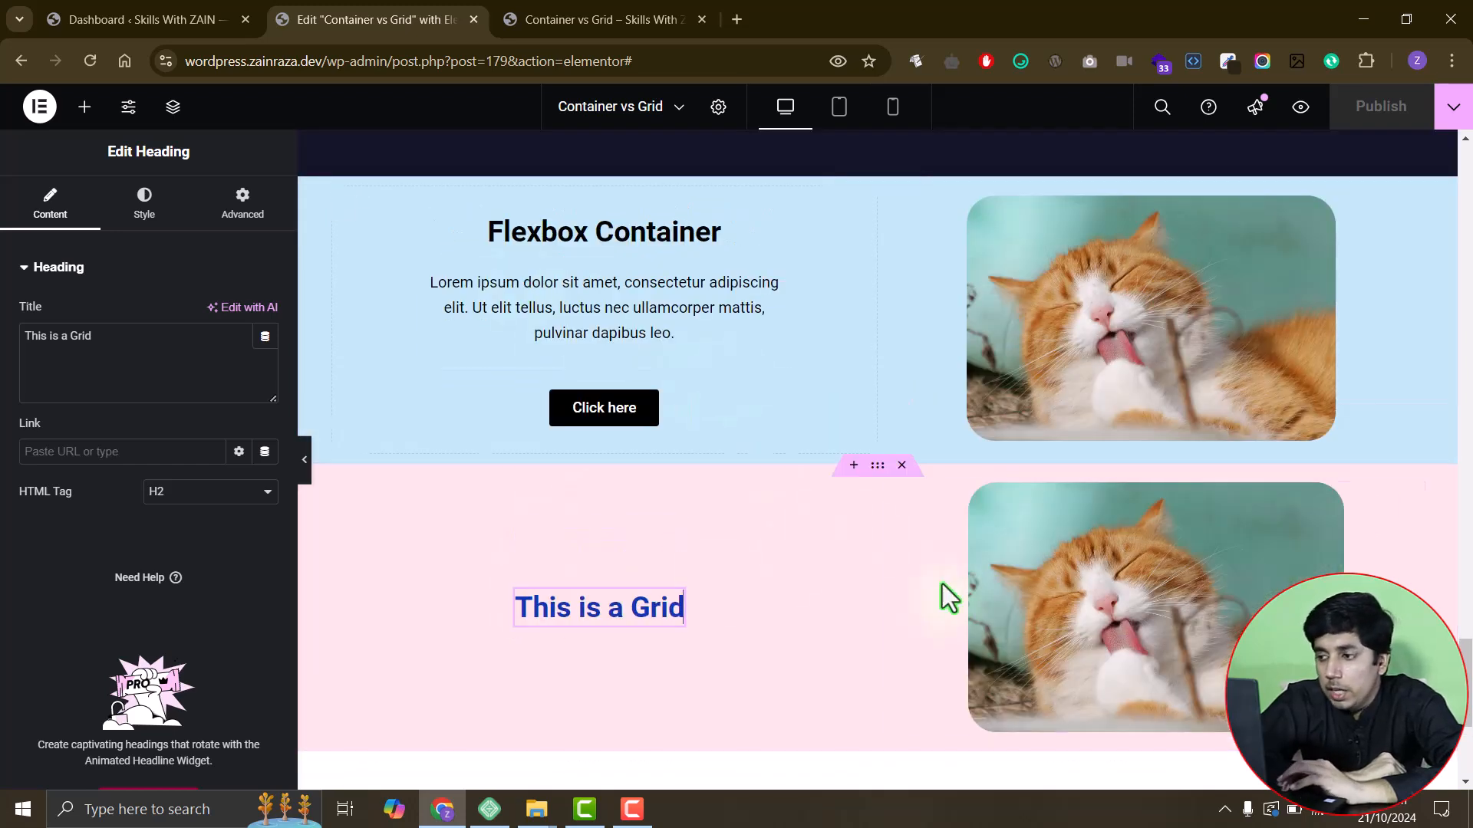
scroll(1063, 583, down, 1)
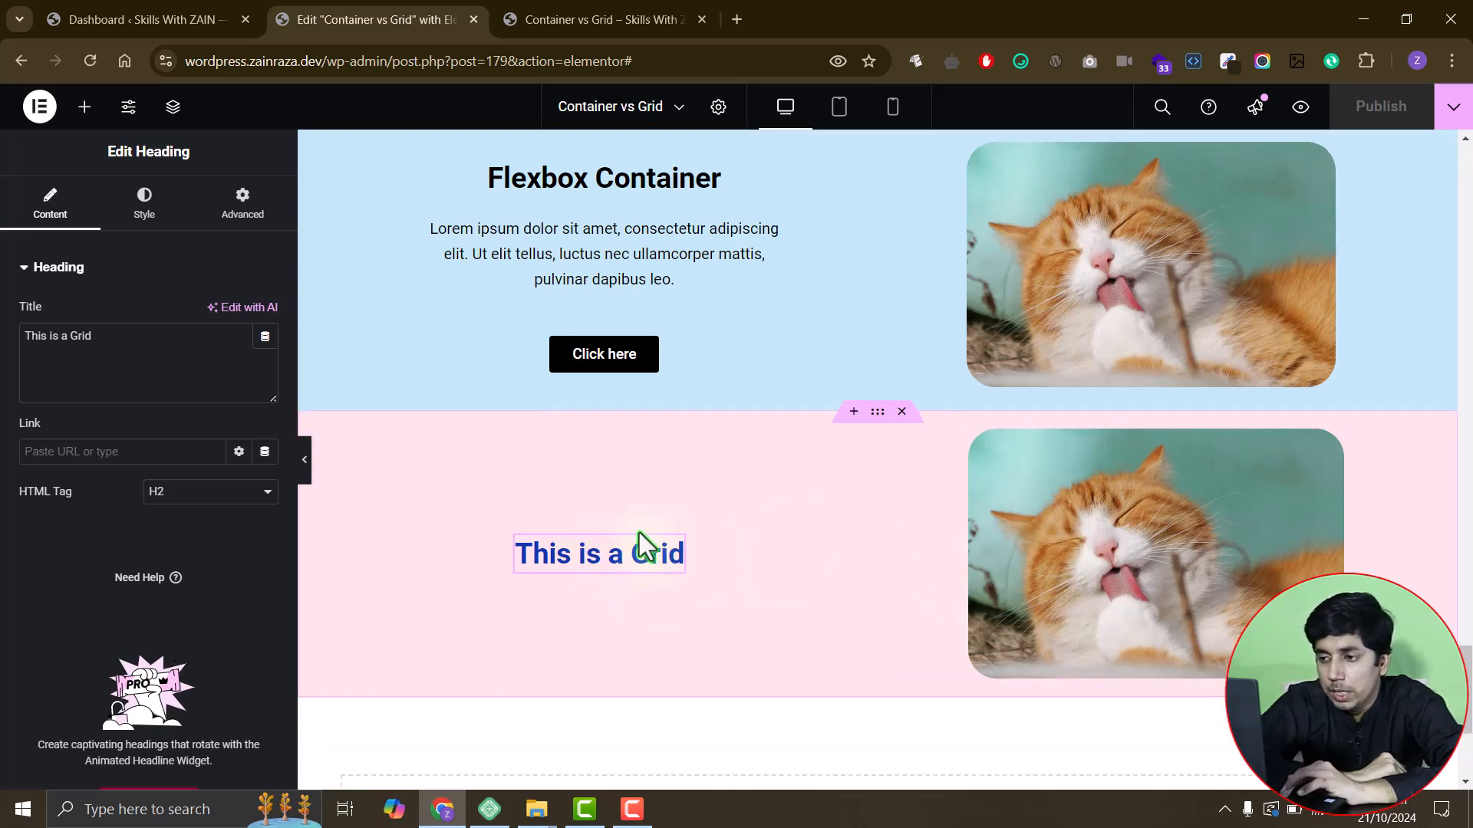
scroll(641, 537, down, 3)
scroll(644, 542, up, 3)
scroll(800, 545, up, 1)
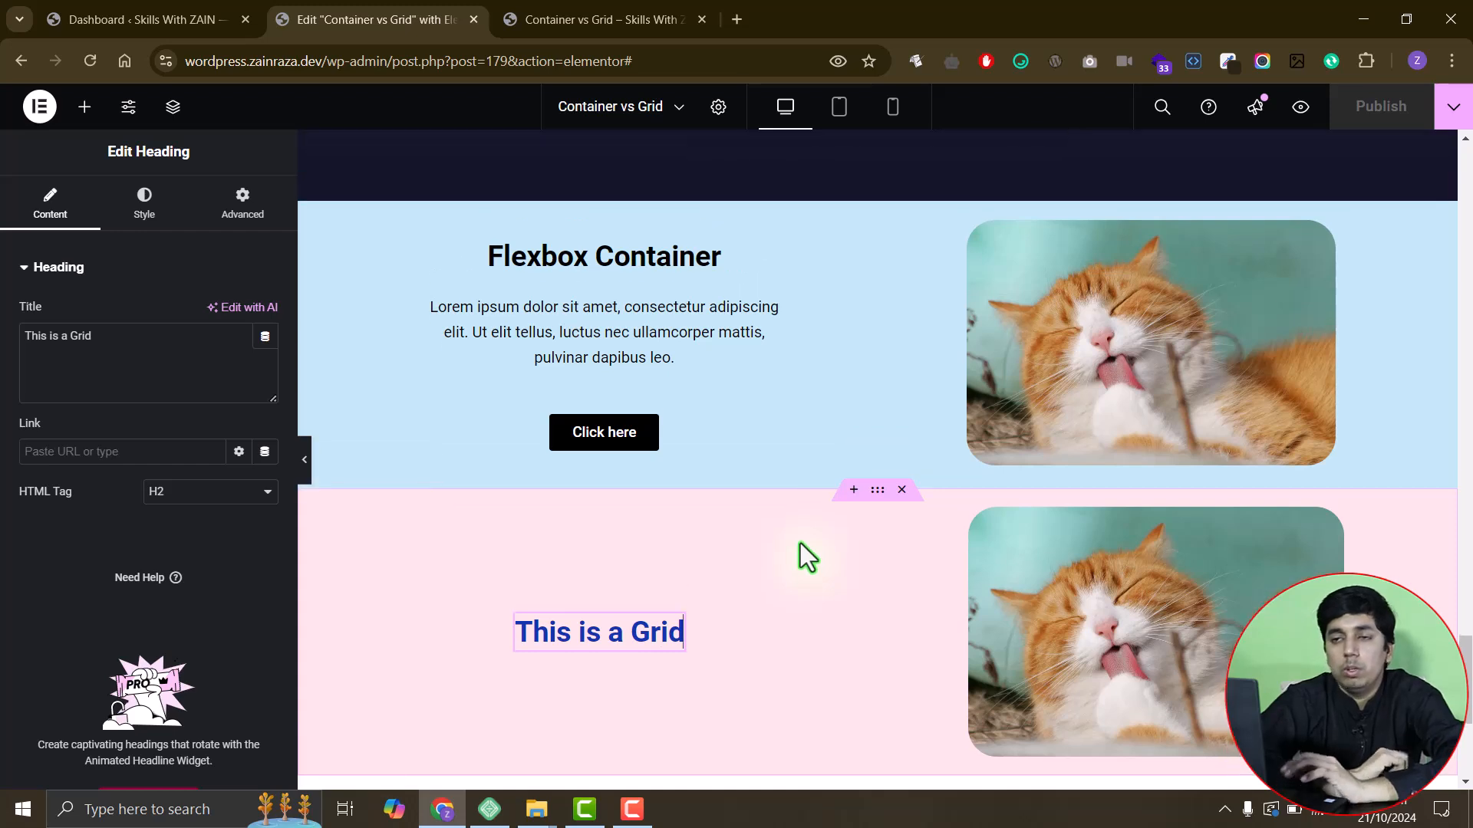
scroll(799, 543, down, 1)
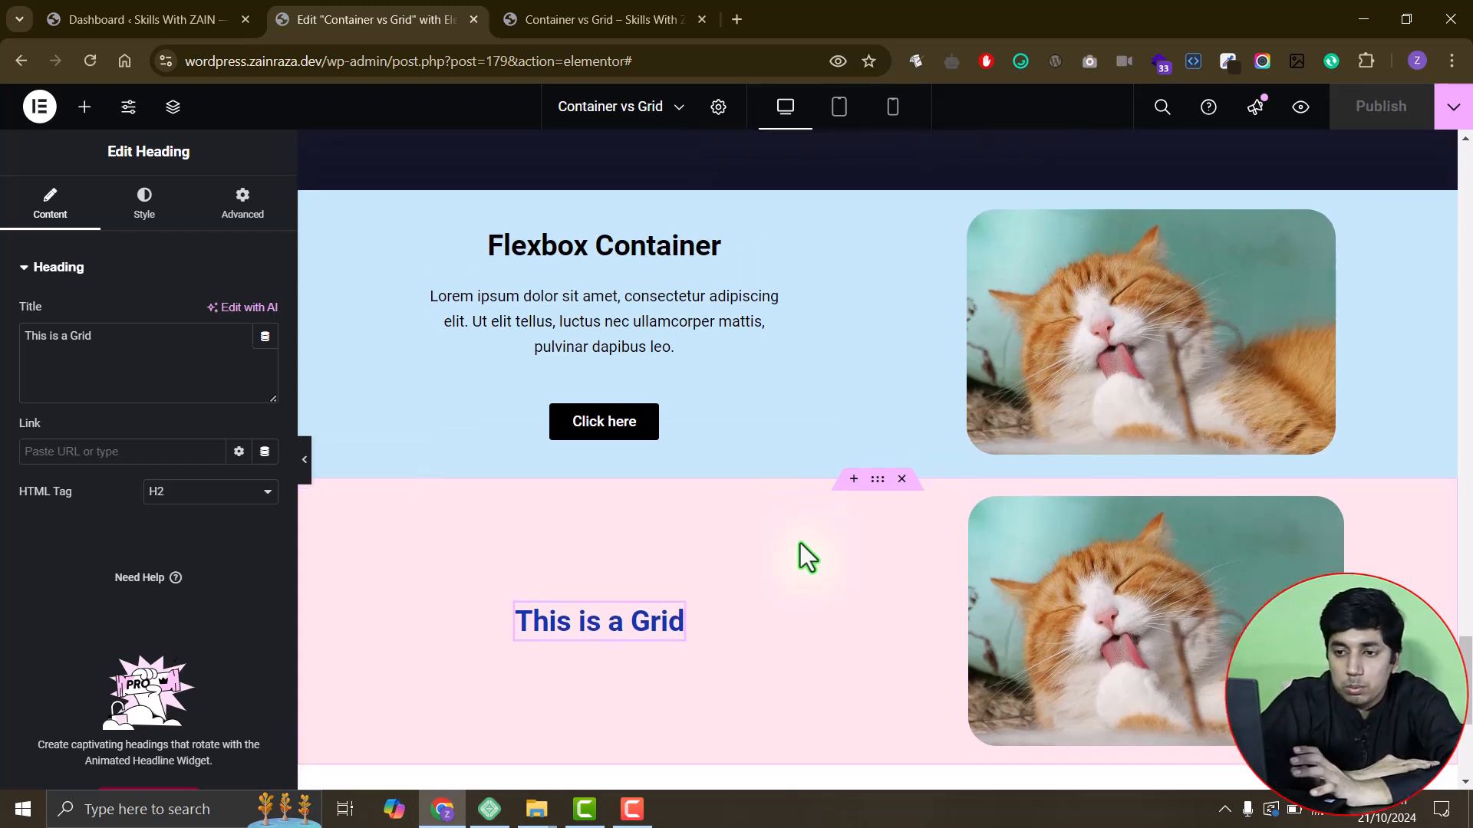
scroll(799, 543, down, 1)
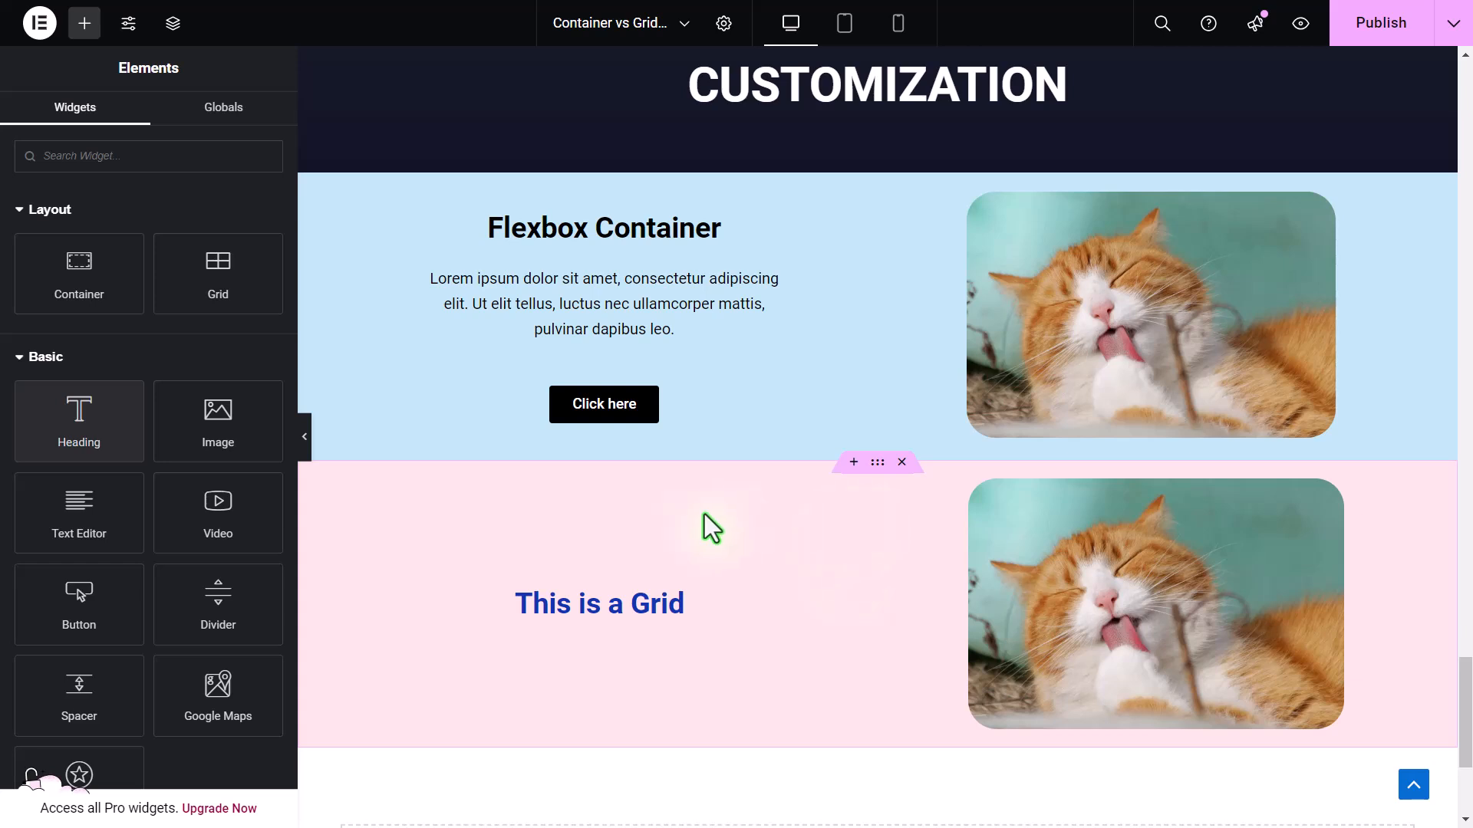
- Duplicate the pink two-column Grid sample in the CUSTOMIZATION section
scroll(773, 614, down, 1)
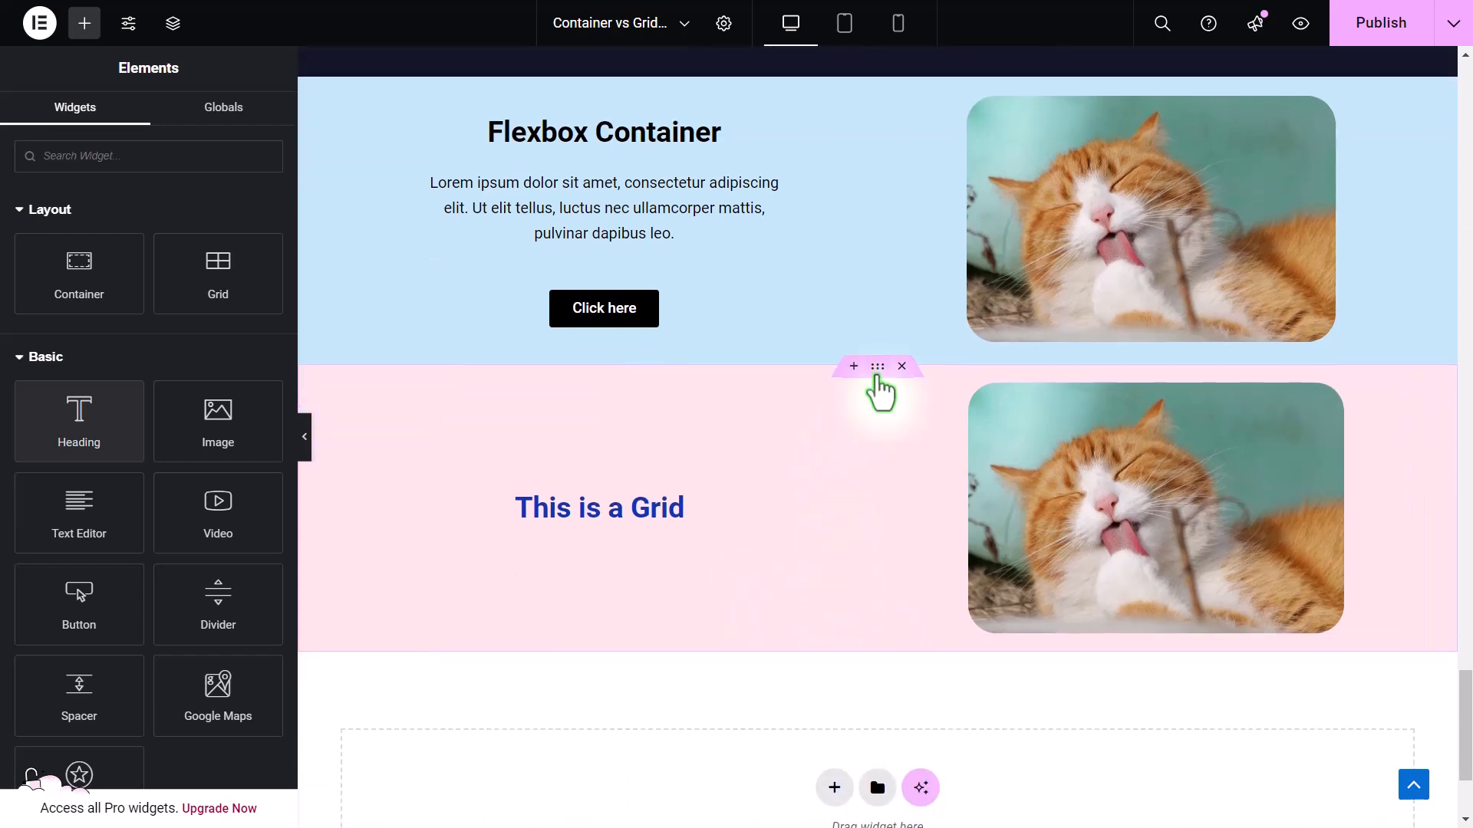
right_click(877, 367)
click(907, 364)
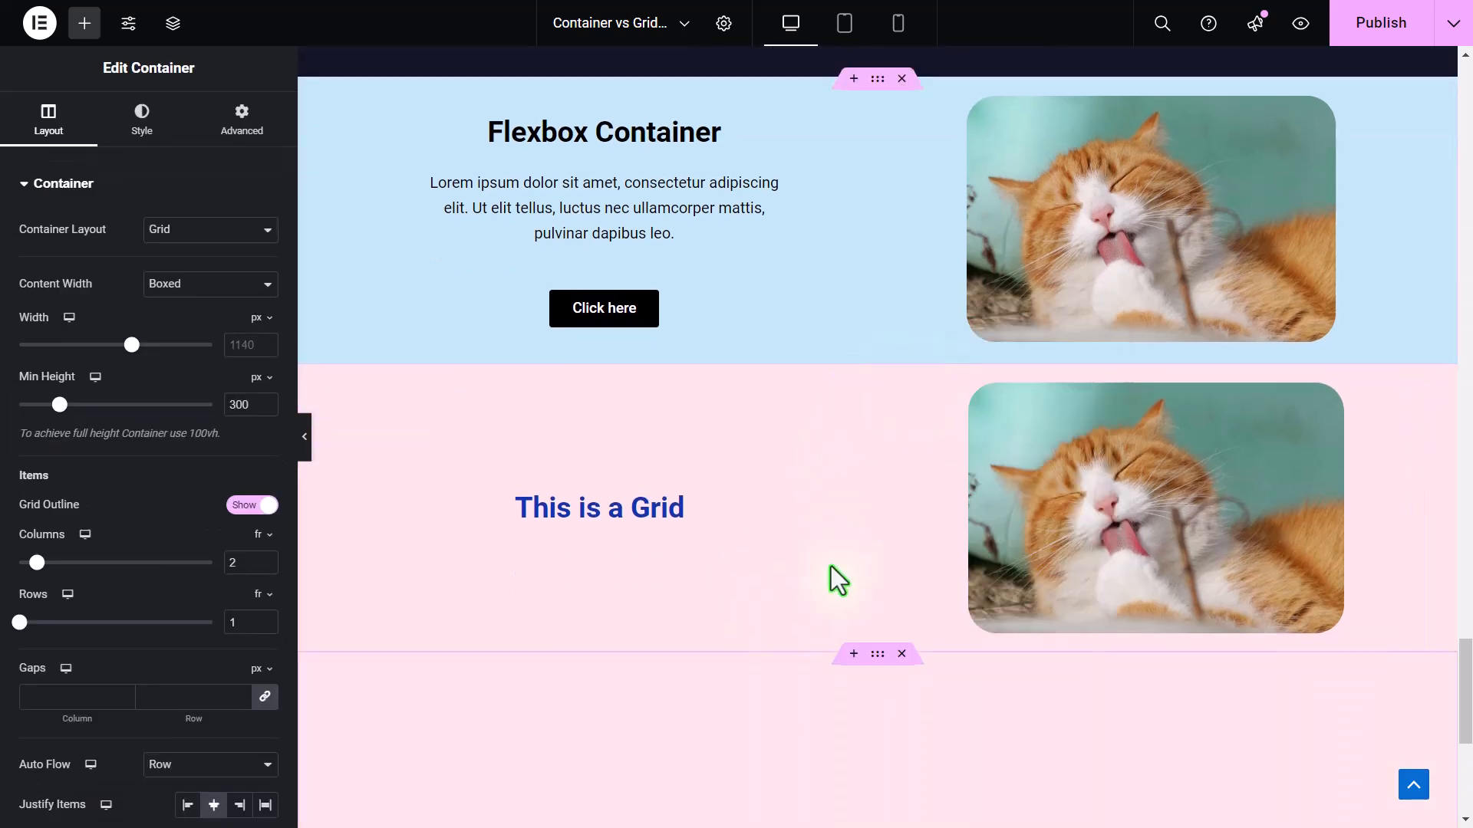
- Add a container to the first cell of the duplicated grid and move the "This is a Grid" heading into it
scroll(839, 559, down, 2)
click(82, 29)
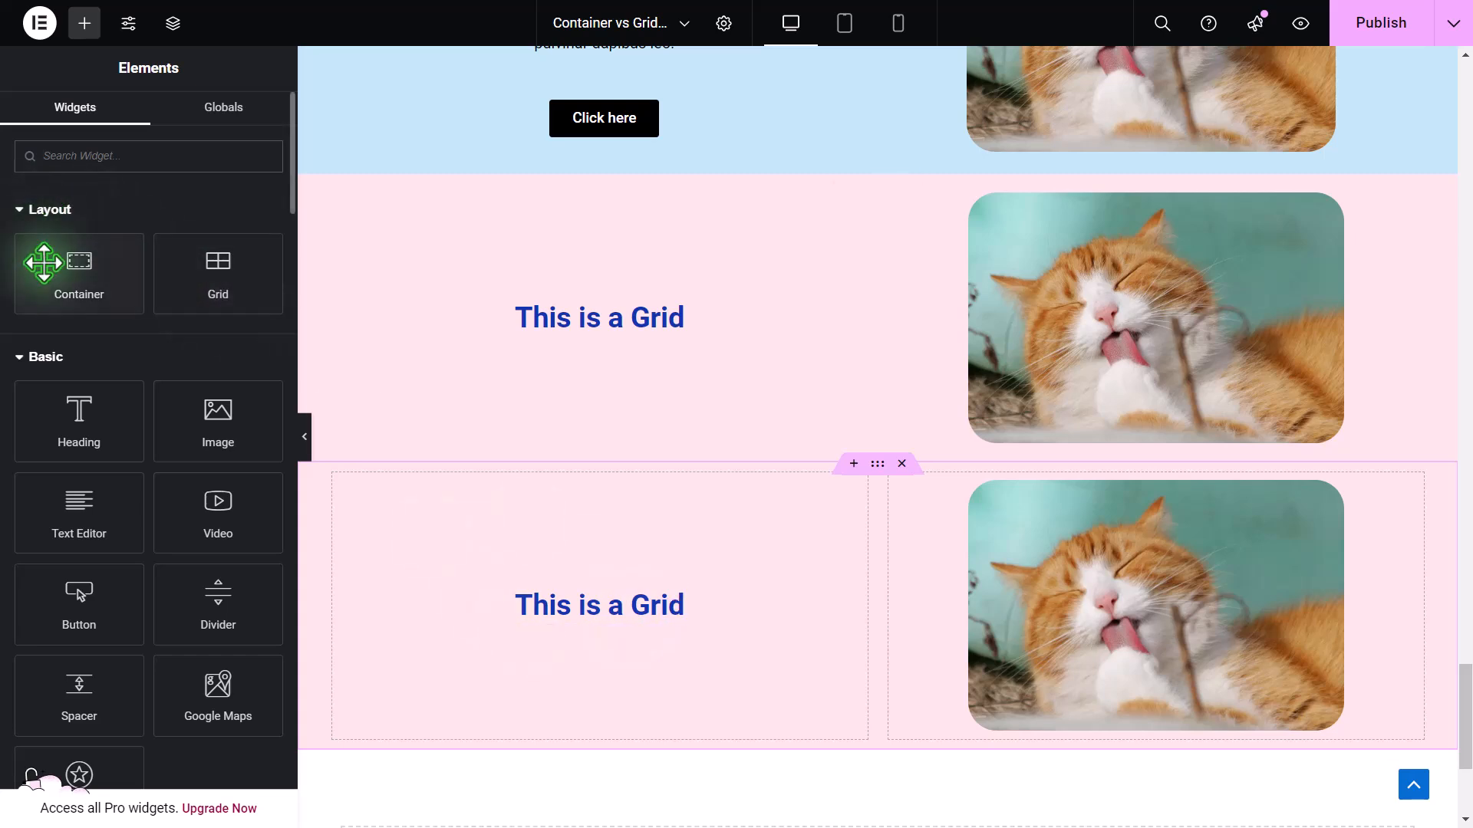
drag(39, 262, 542, 595)
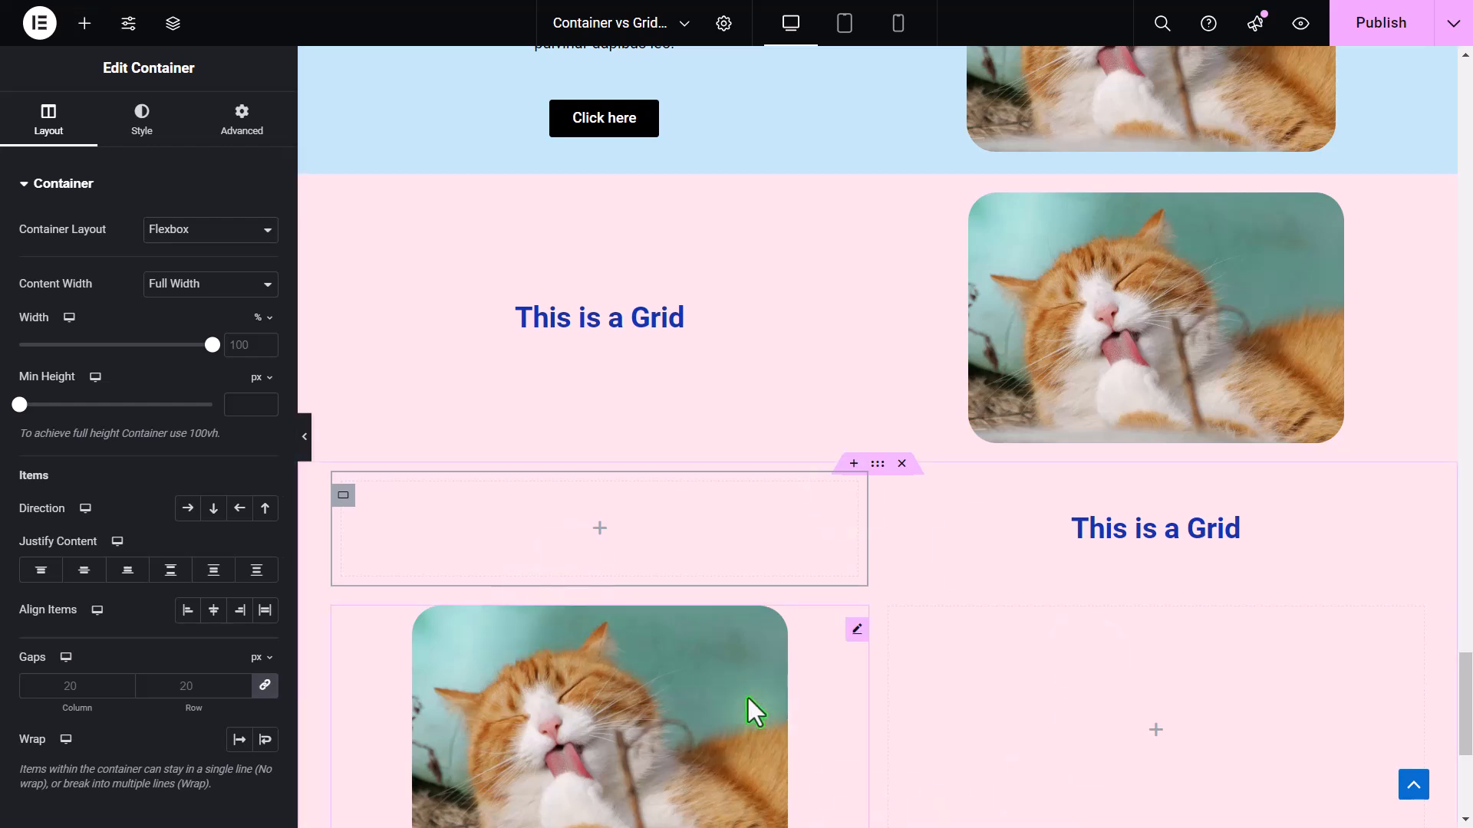
drag(1148, 540, 614, 509)
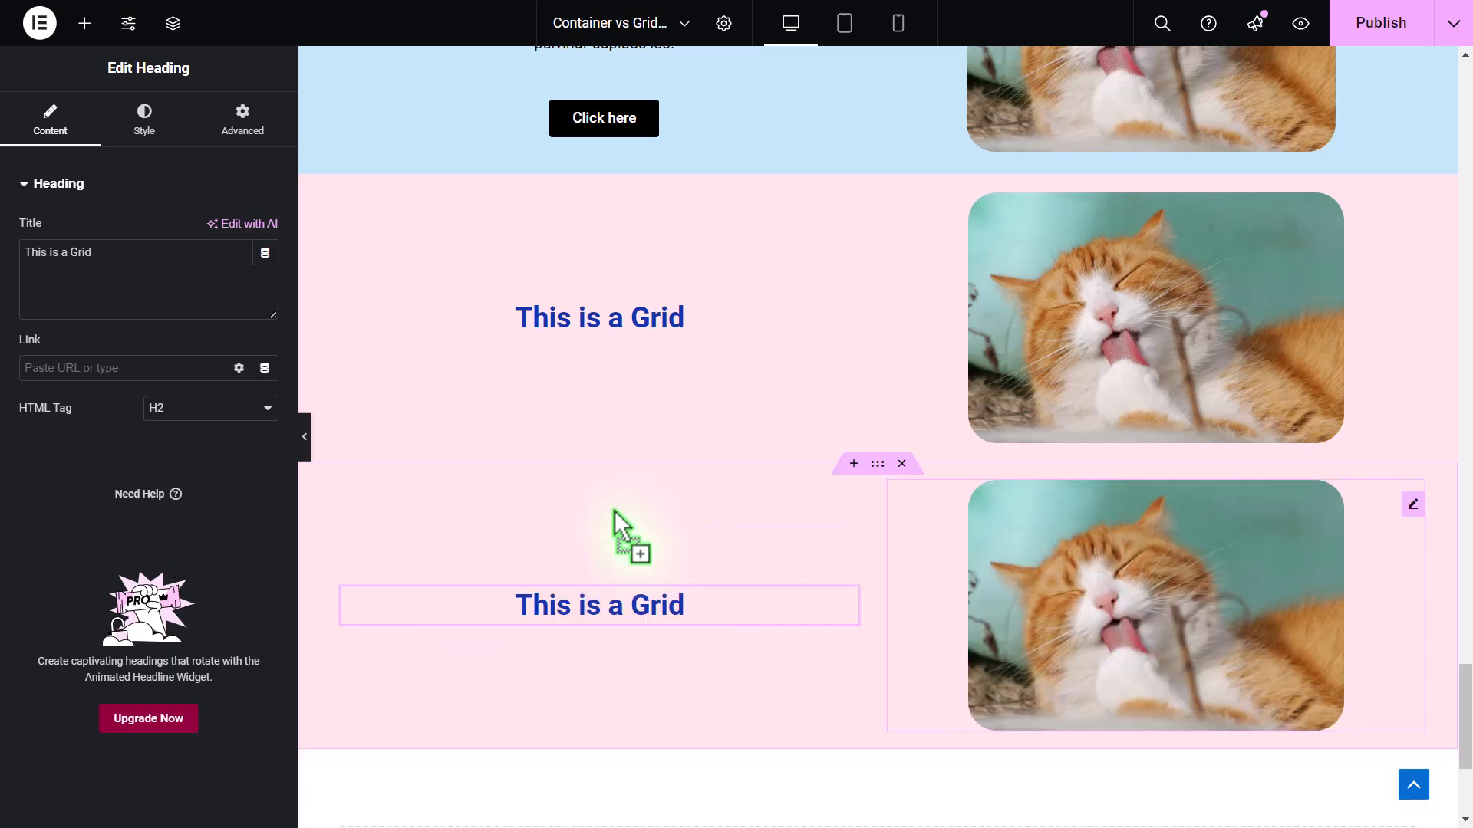
- Add a Text Editor and a Button below the heading in the nested container, and set the container's Align Items to center
click(84, 23)
drag(78, 502, 612, 641)
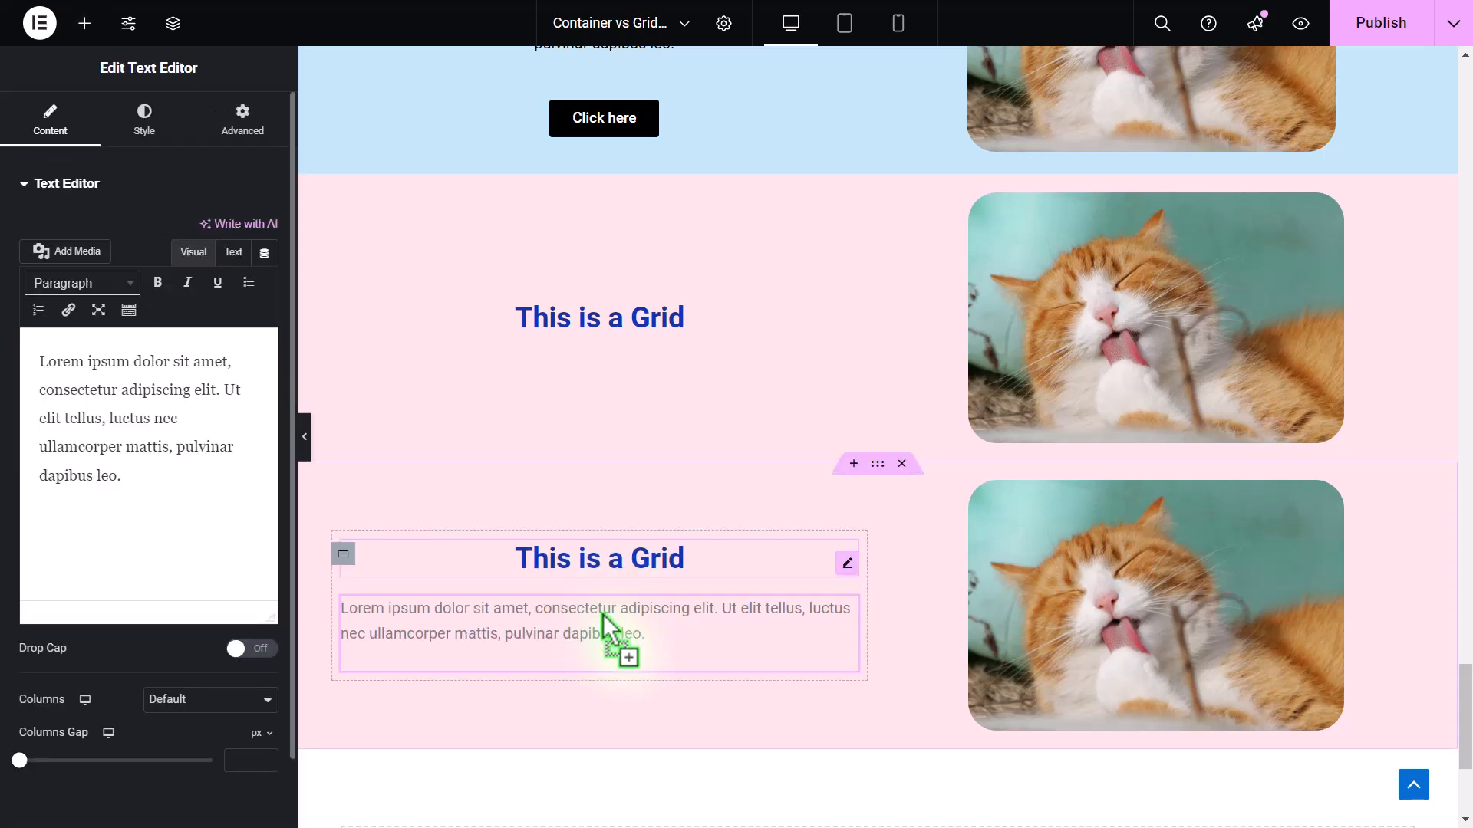
click(84, 25)
drag(74, 641, 521, 644)
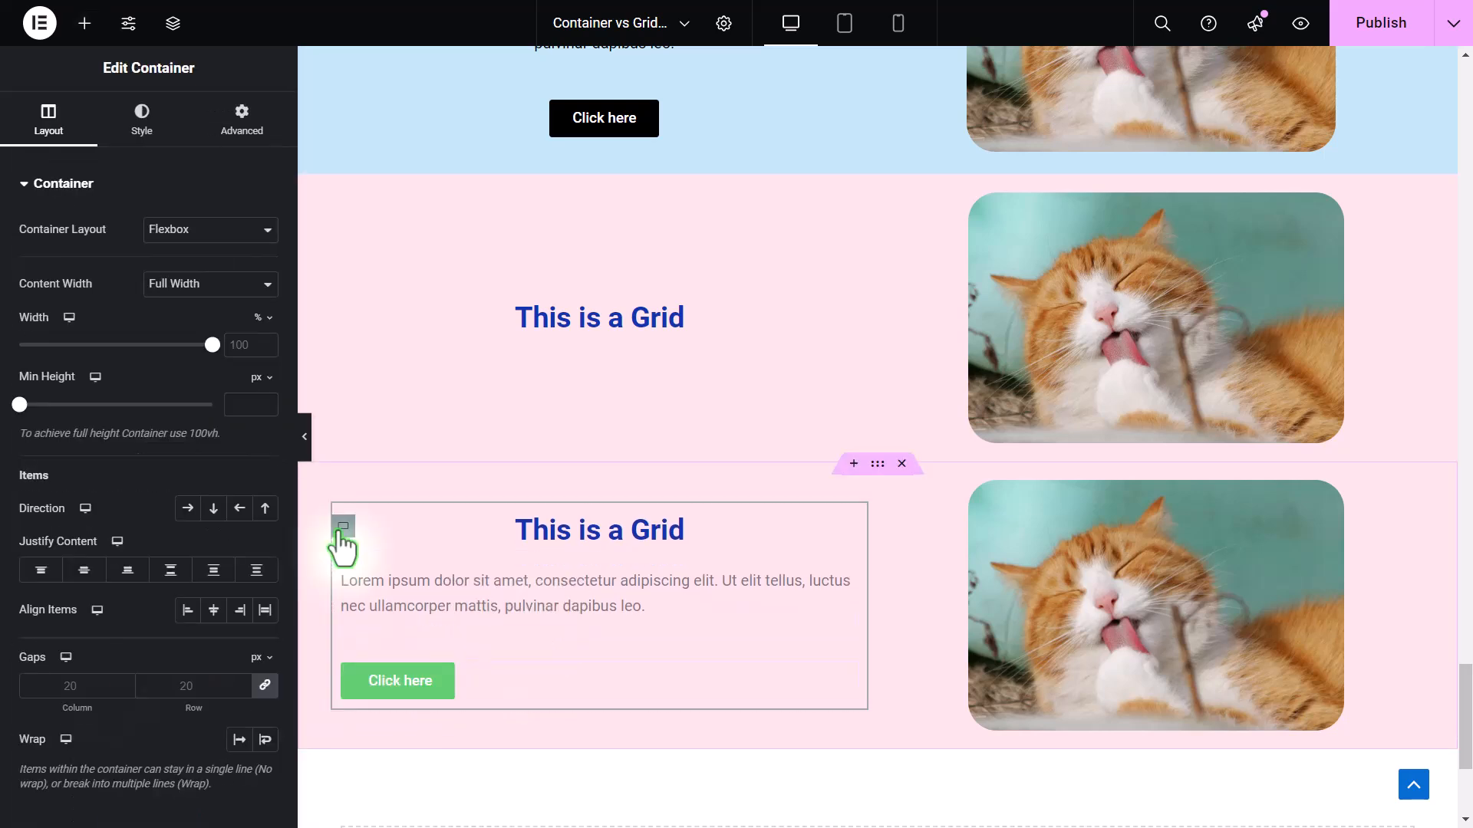
click(214, 610)
- Compare the duplicated grid's layout with the Flexbox sample, selecting the Flexbox sample's nested text and image containers
scroll(675, 434, up, 4)
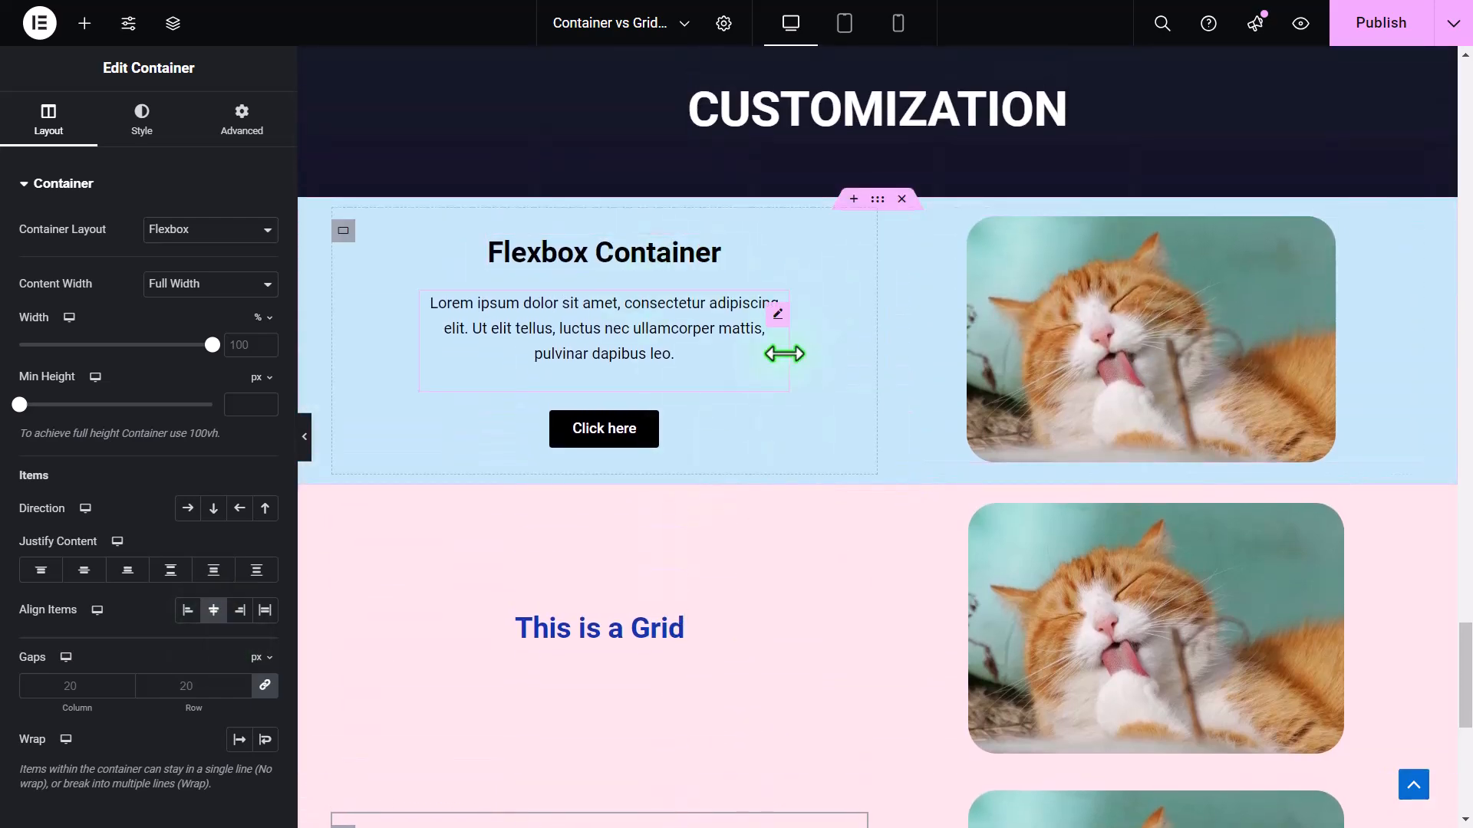
scroll(784, 354, down, 4)
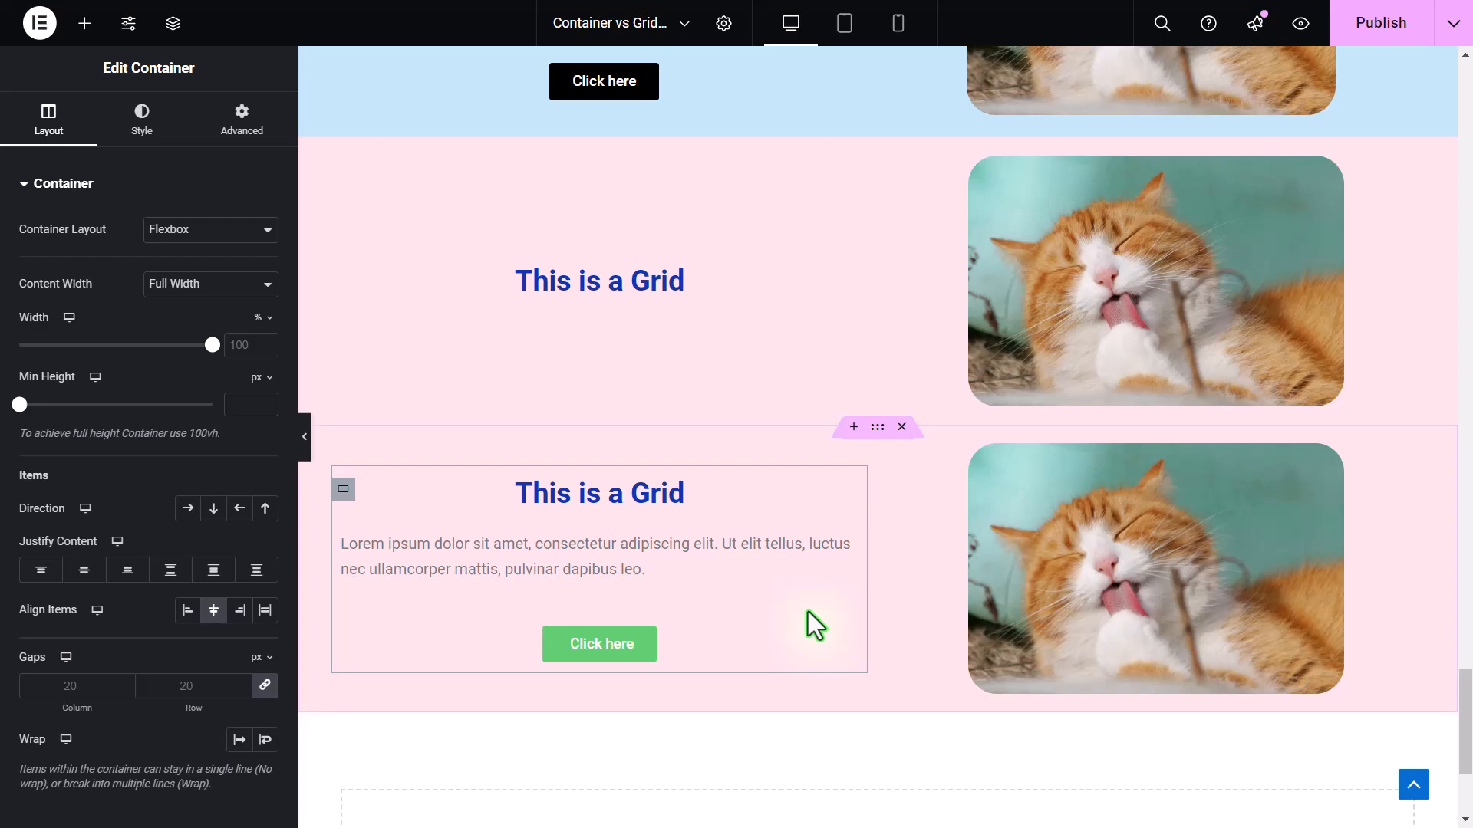
scroll(808, 610, up, 5)
scroll(808, 611, down, 1)
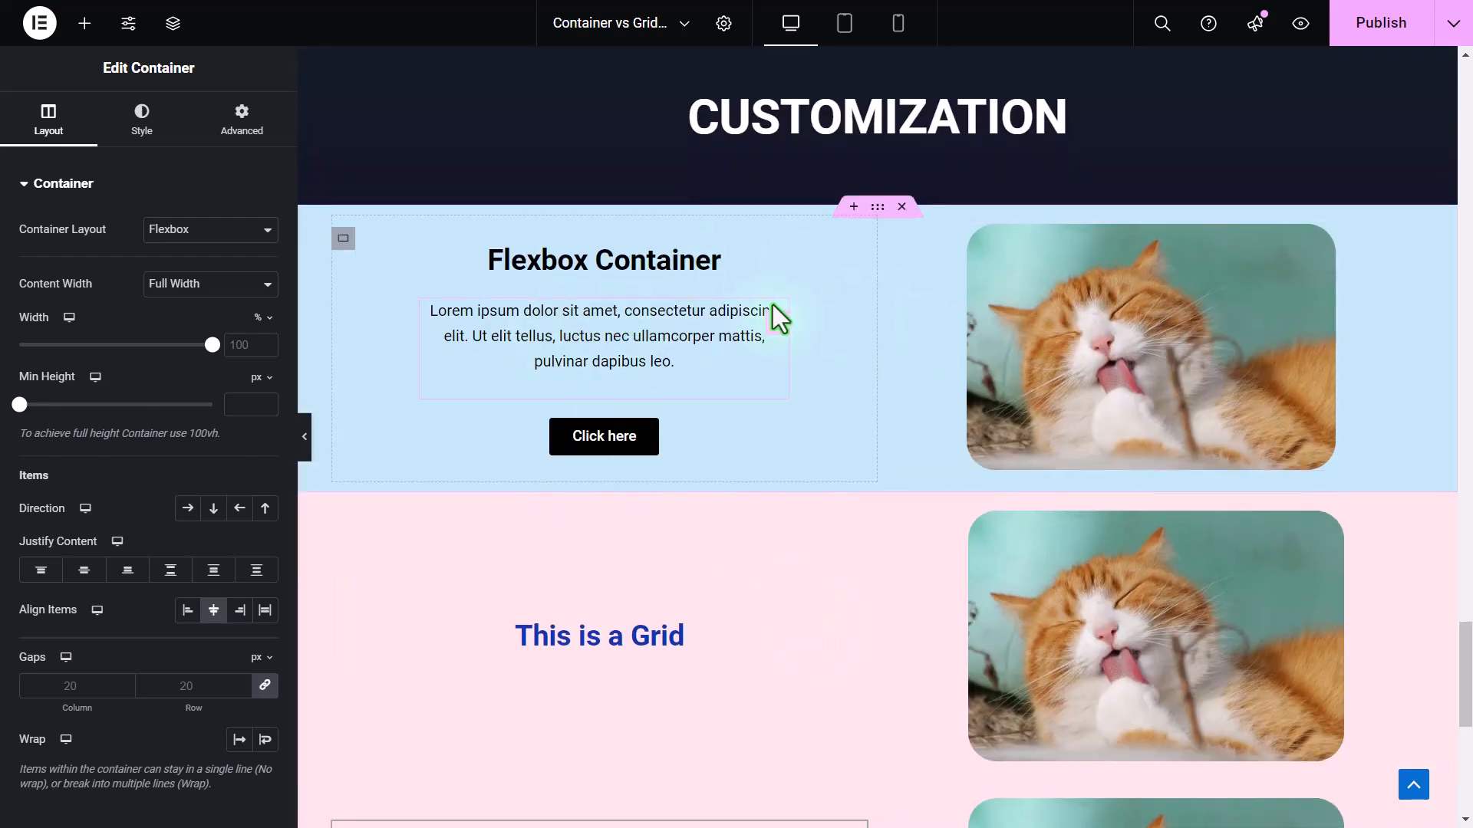
scroll(771, 306, down, 7)
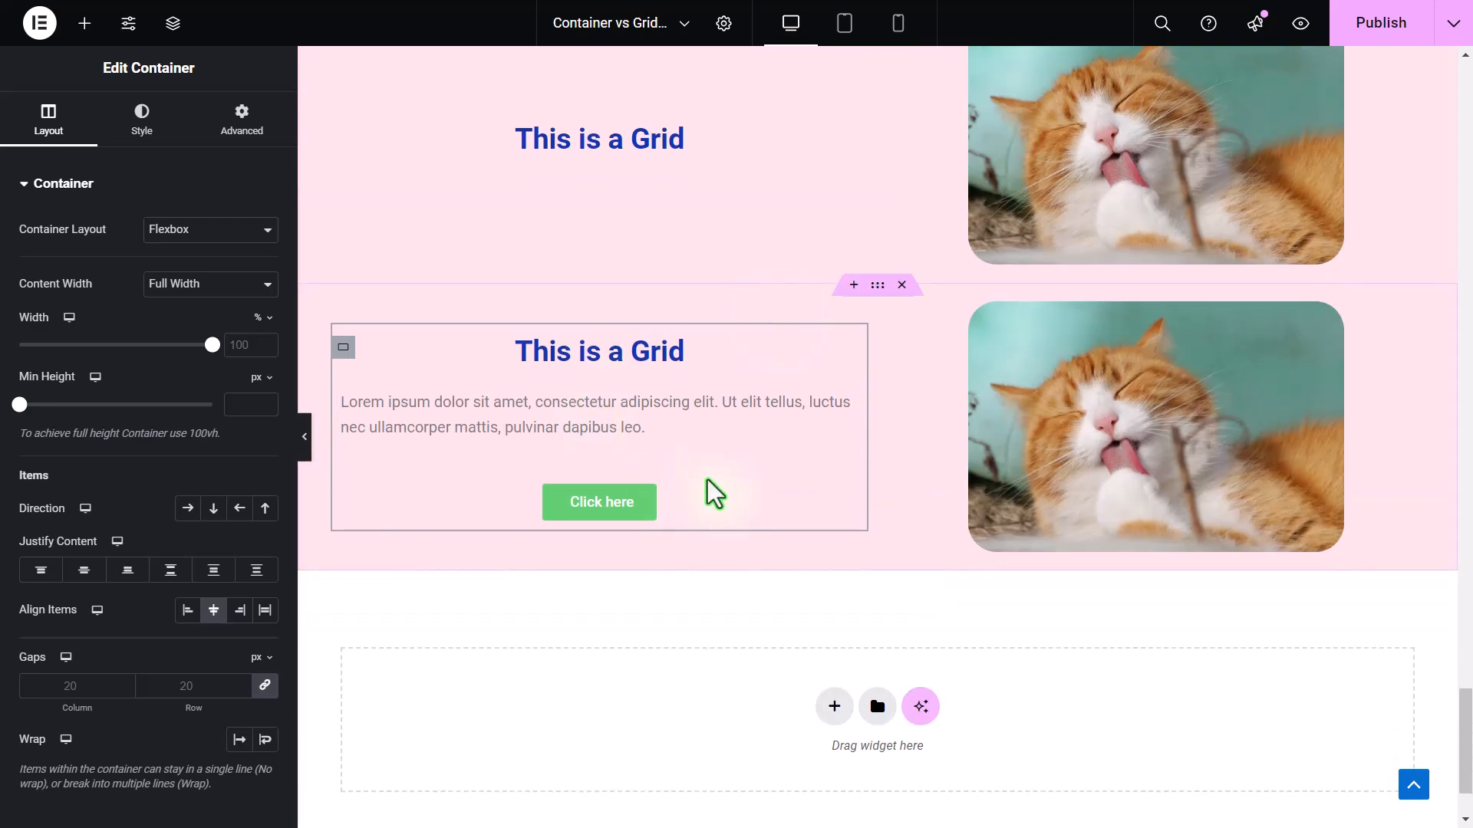
scroll(707, 480, up, 7)
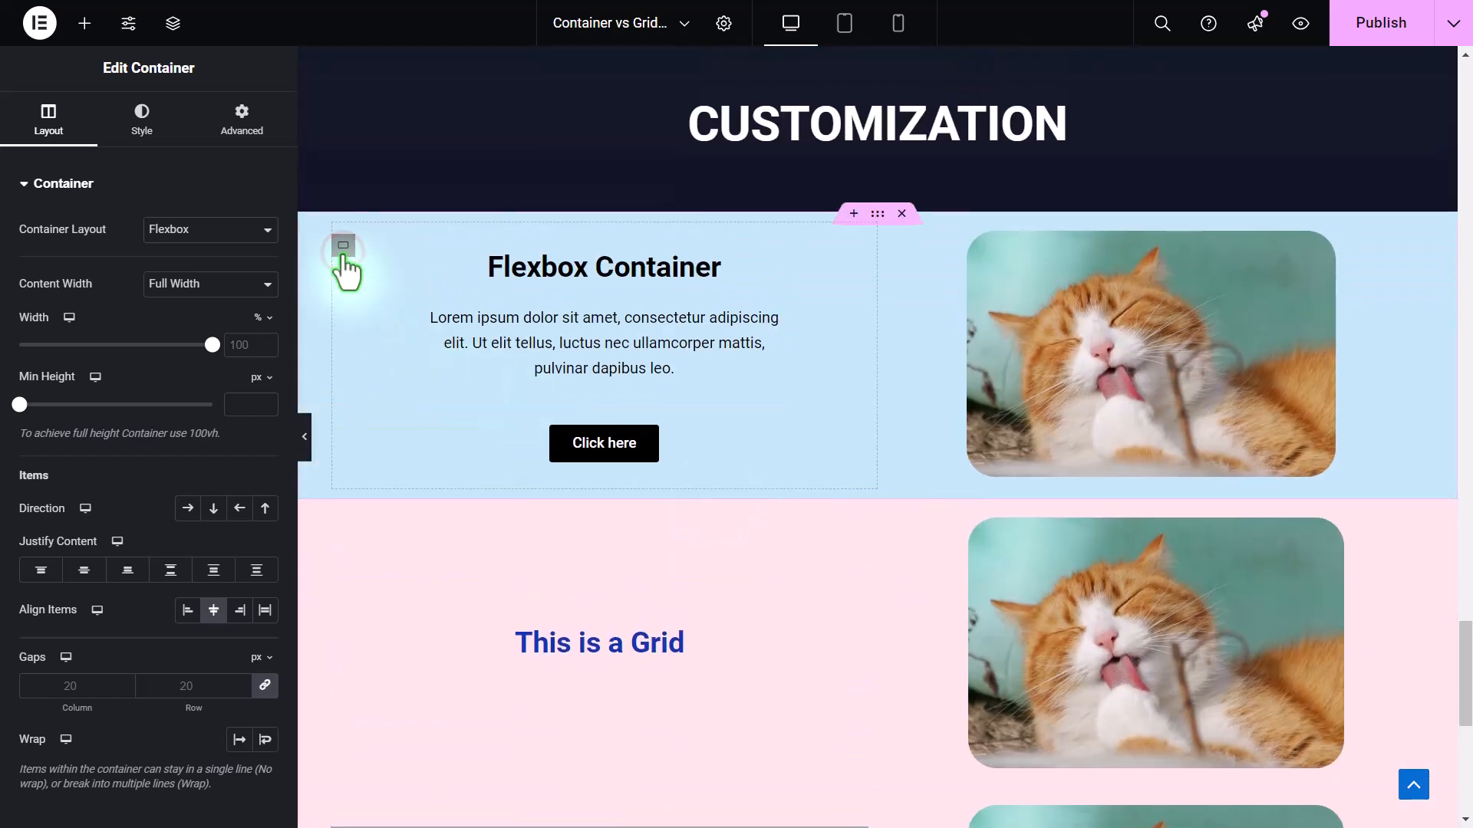
click(343, 246)
click(888, 247)
scroll(606, 588, down, 5)
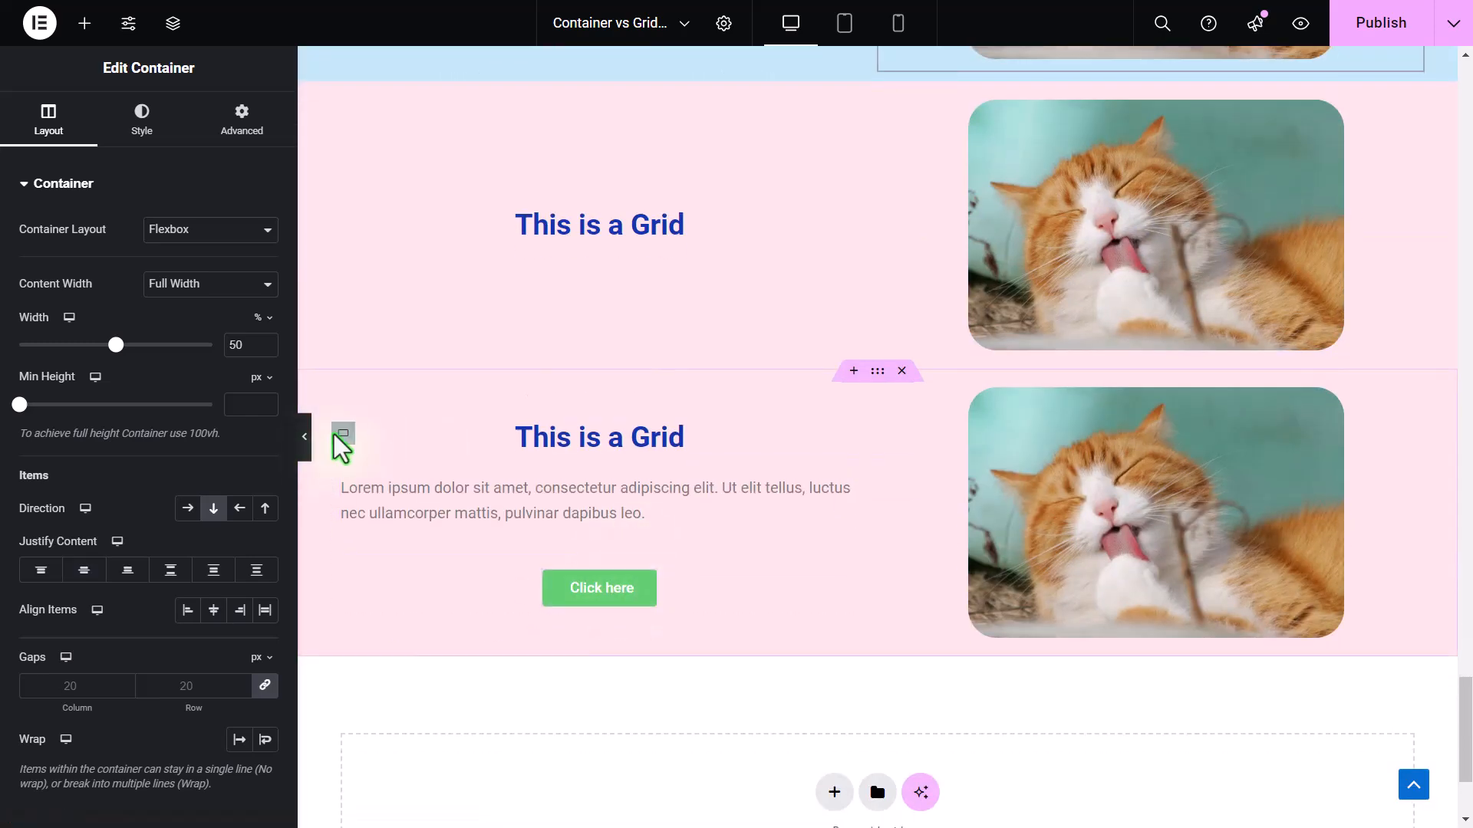
- Examine the duplicated pink grid's cells by selecting its nested container, image and button
click(343, 433)
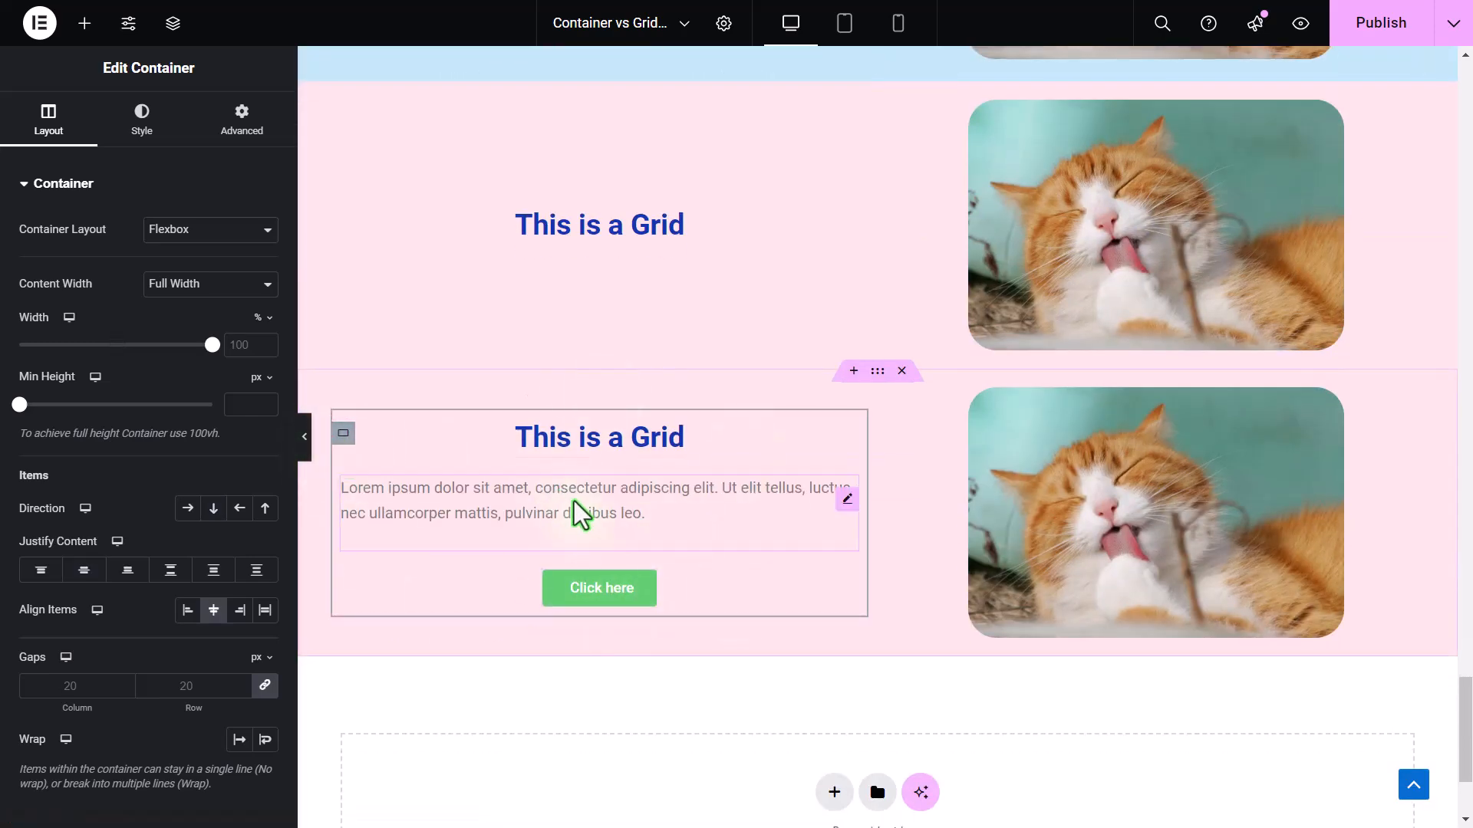
click(994, 437)
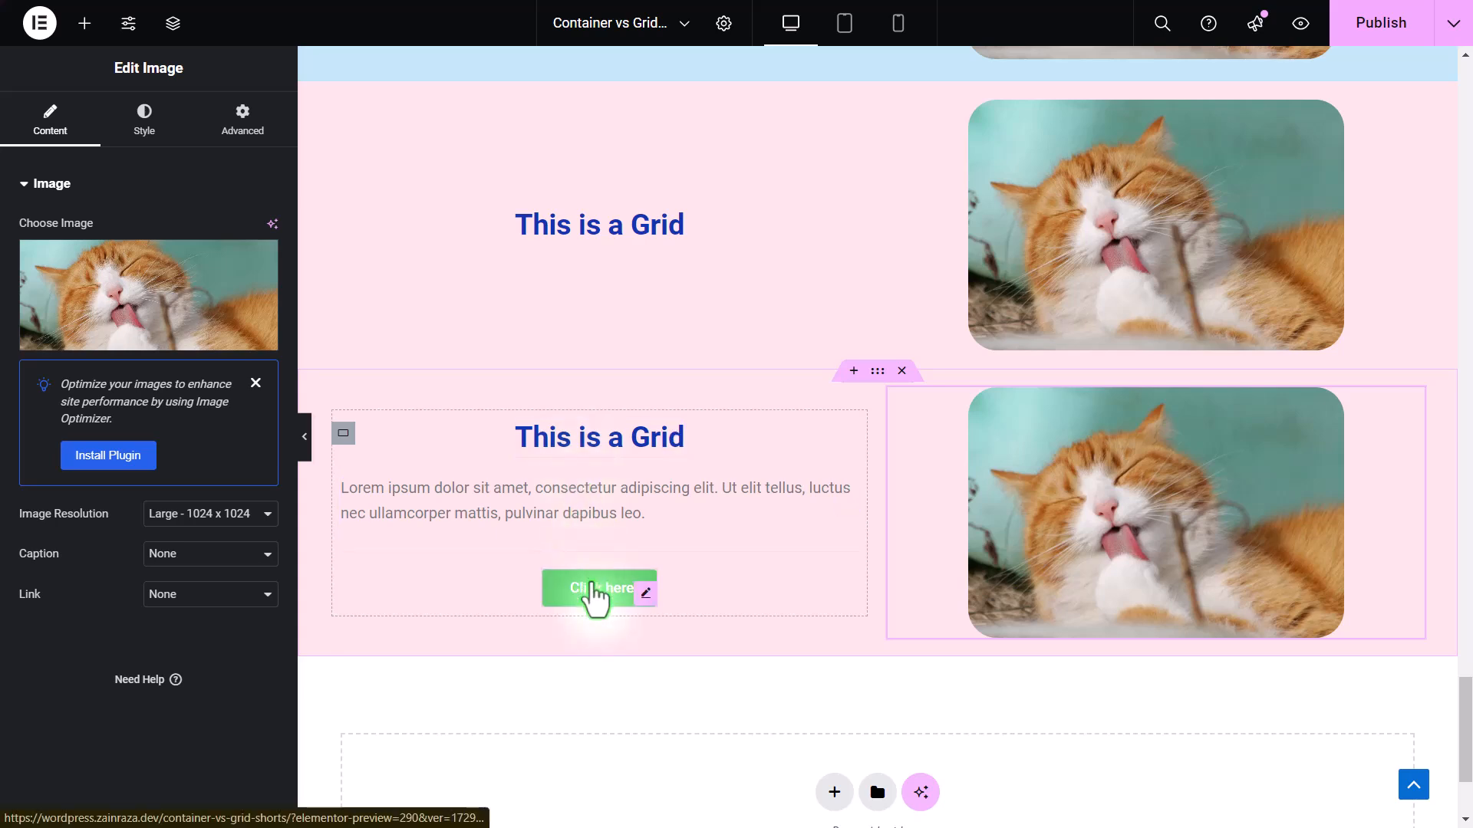
click(592, 585)
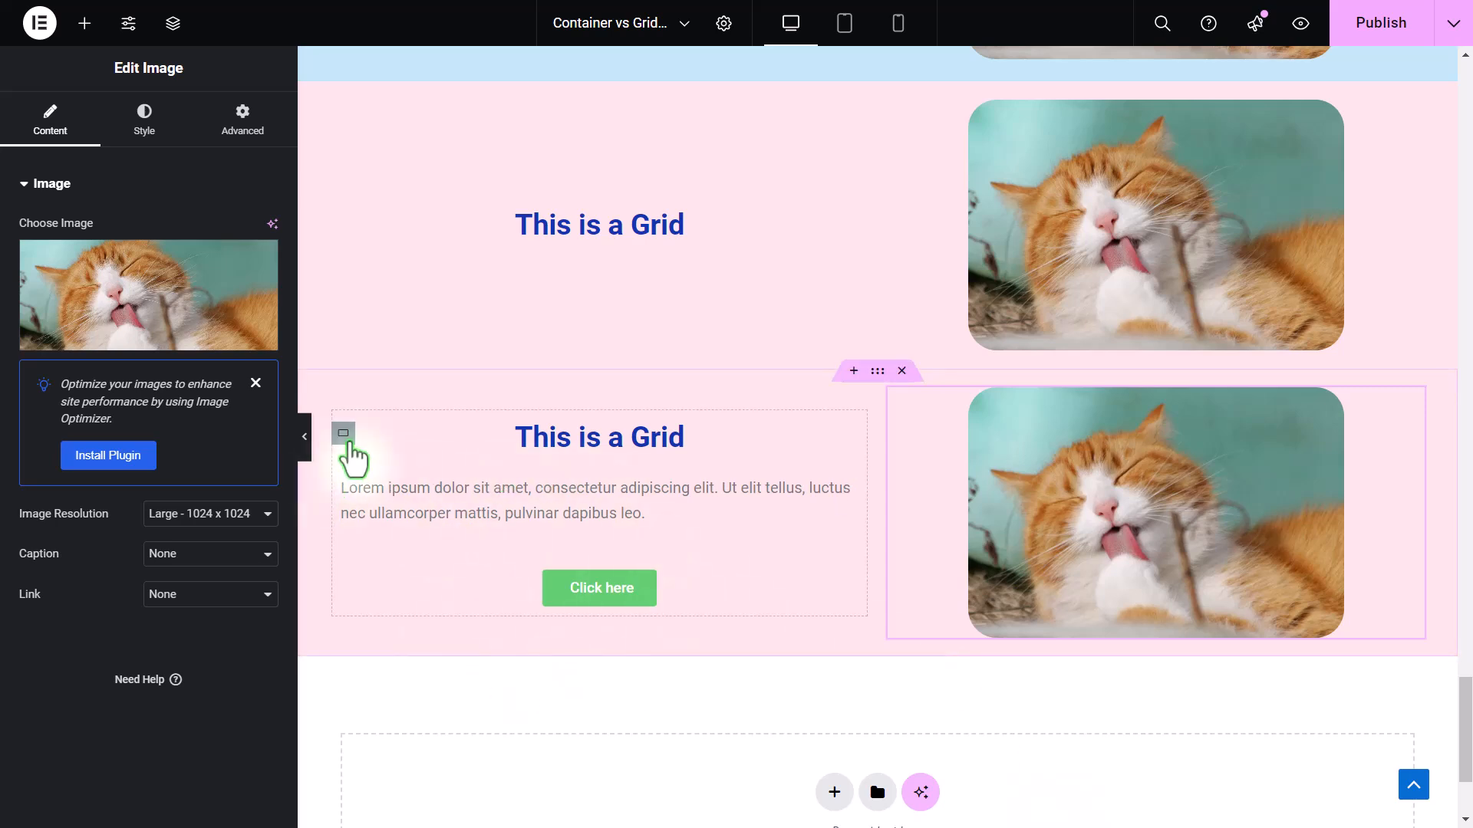
click(344, 434)
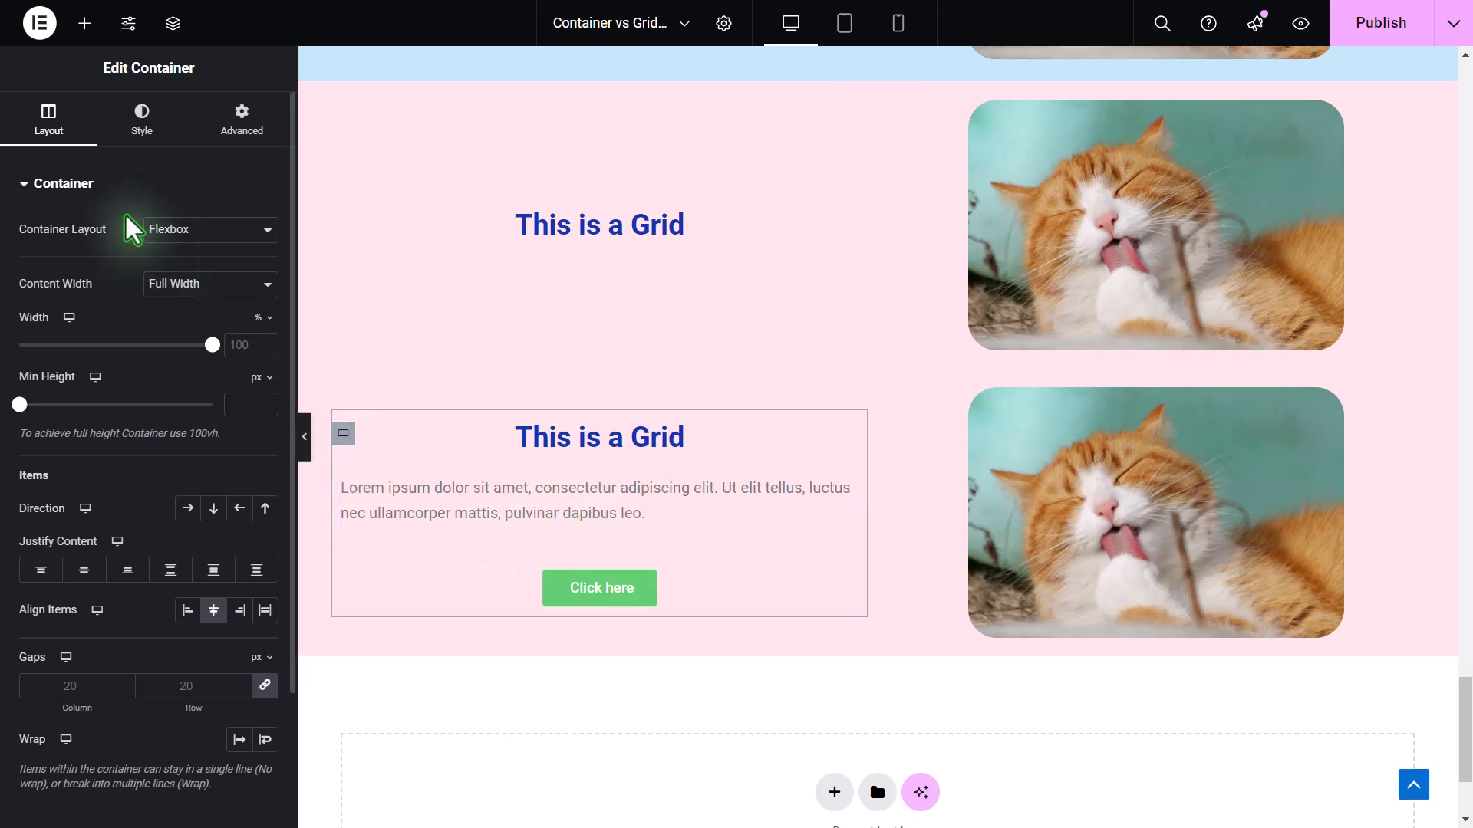
- Add an empty container below the duplicated pink grid and place a Grid inside it
click(84, 23)
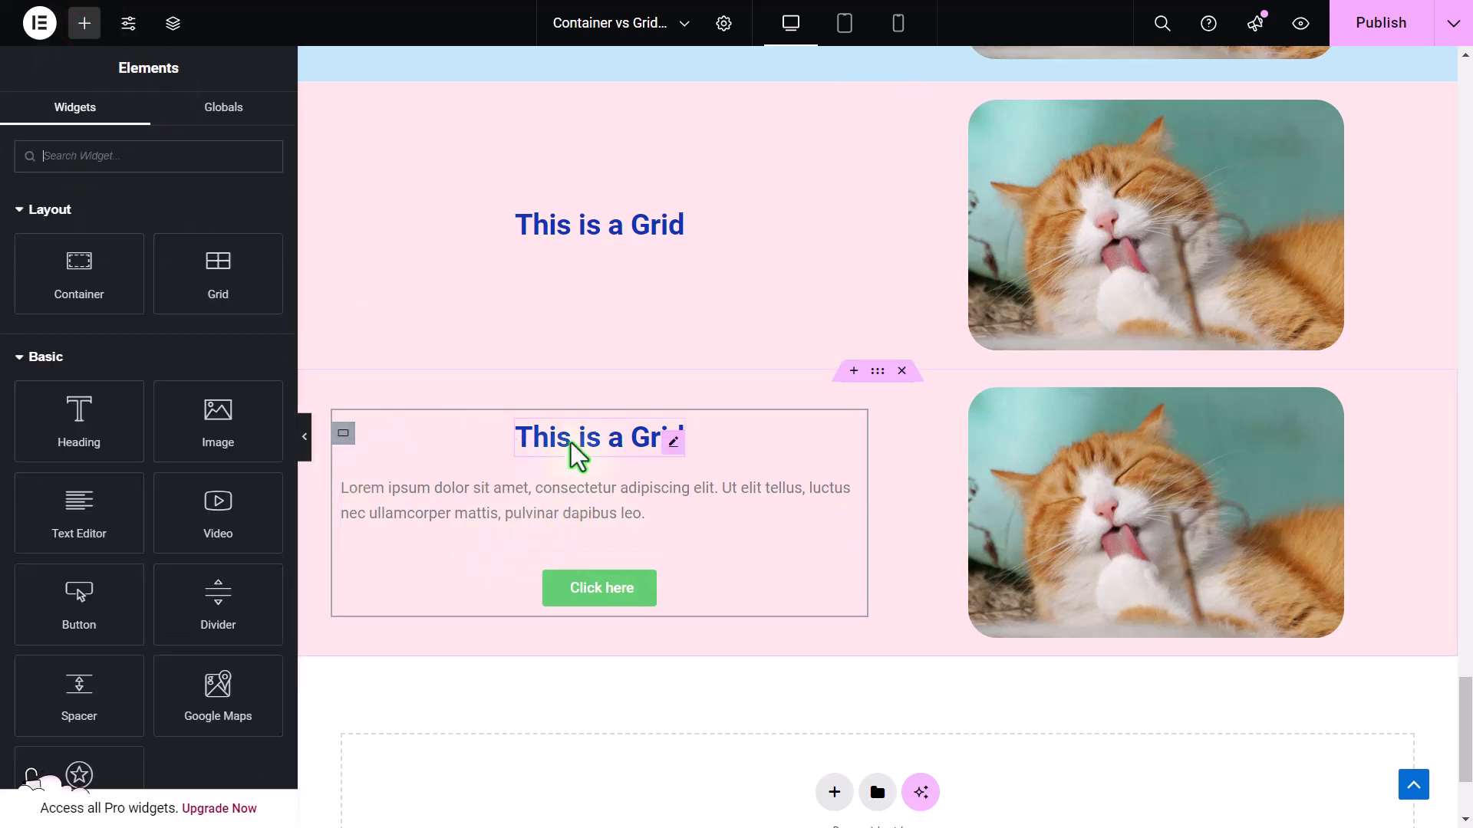
scroll(576, 450, down, 2)
drag(79, 273, 546, 644)
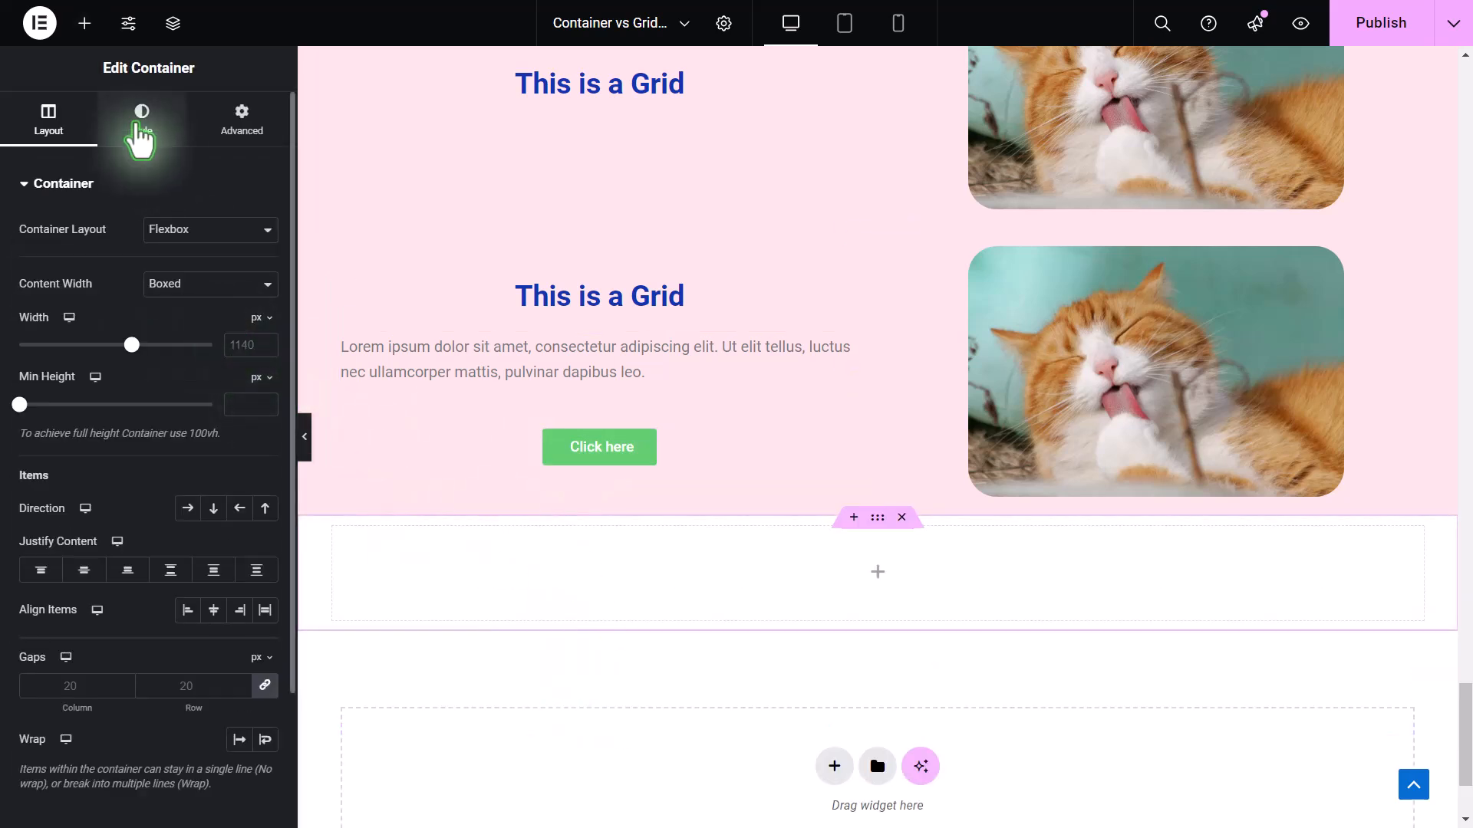
click(85, 23)
drag(197, 291, 518, 568)
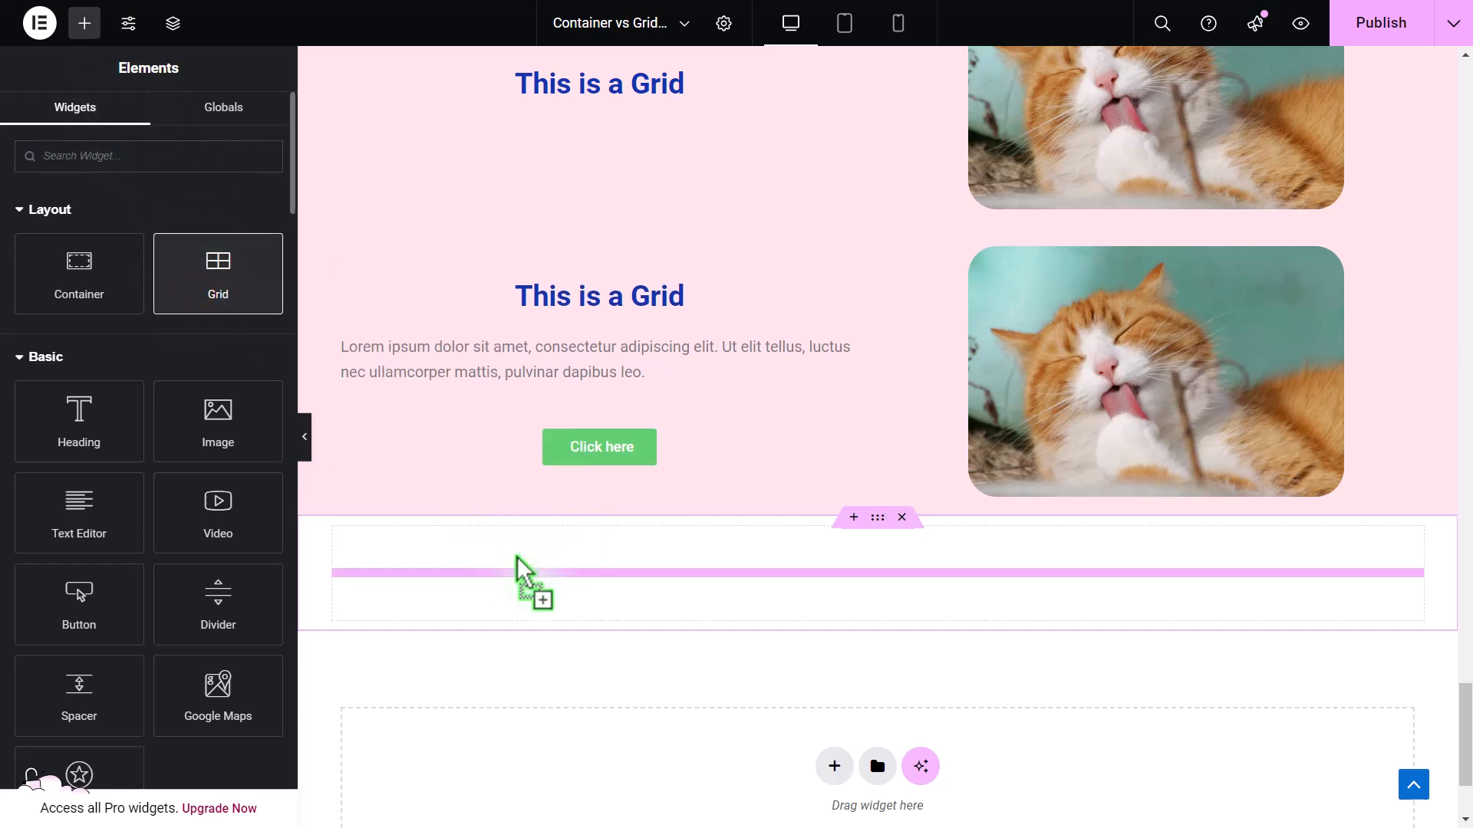
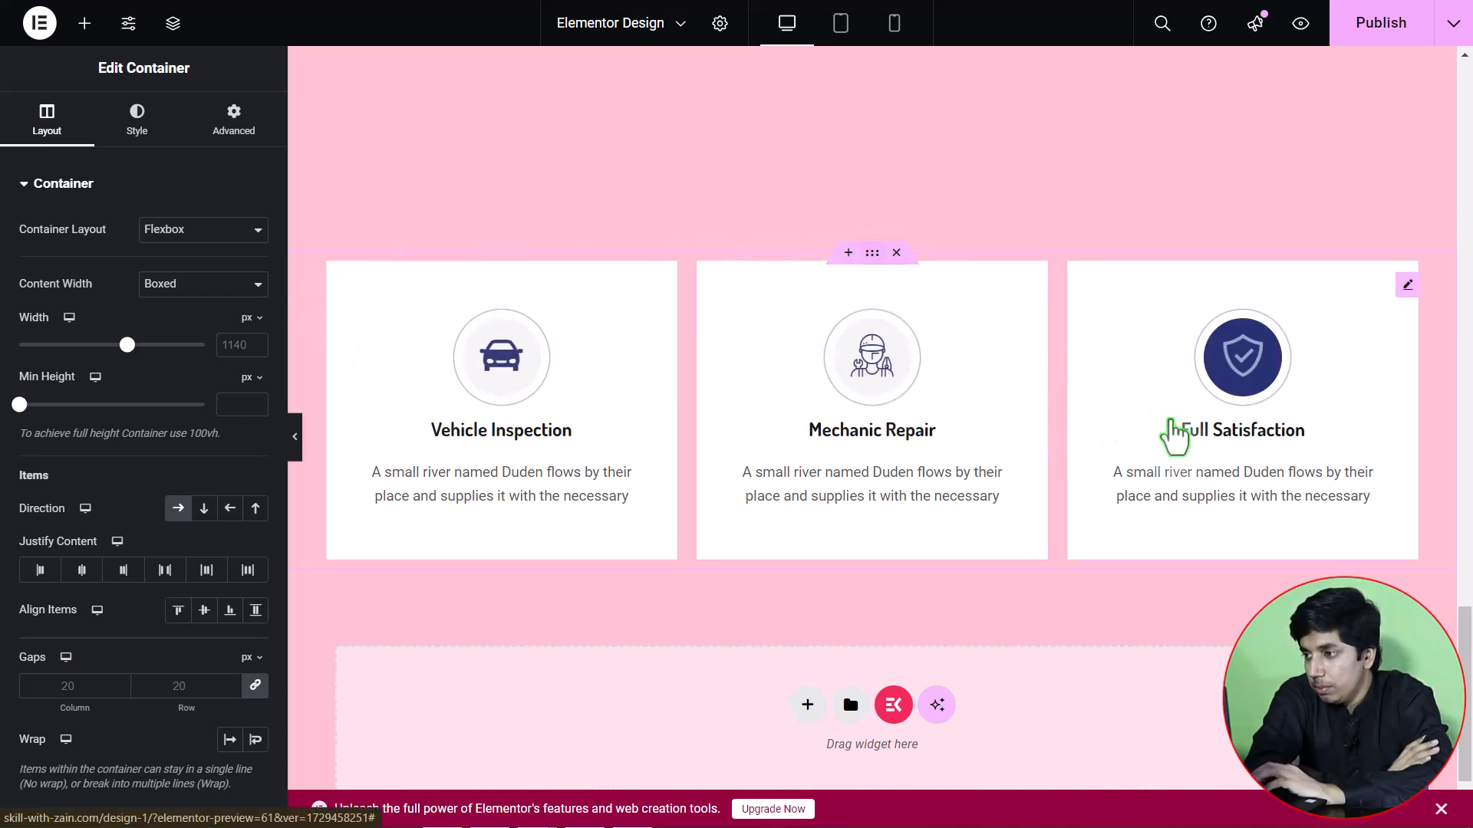
- On the Elementor Design page, duplicate the container holding the three service cards, and delete the extra row
scroll(631, 371, down, 1)
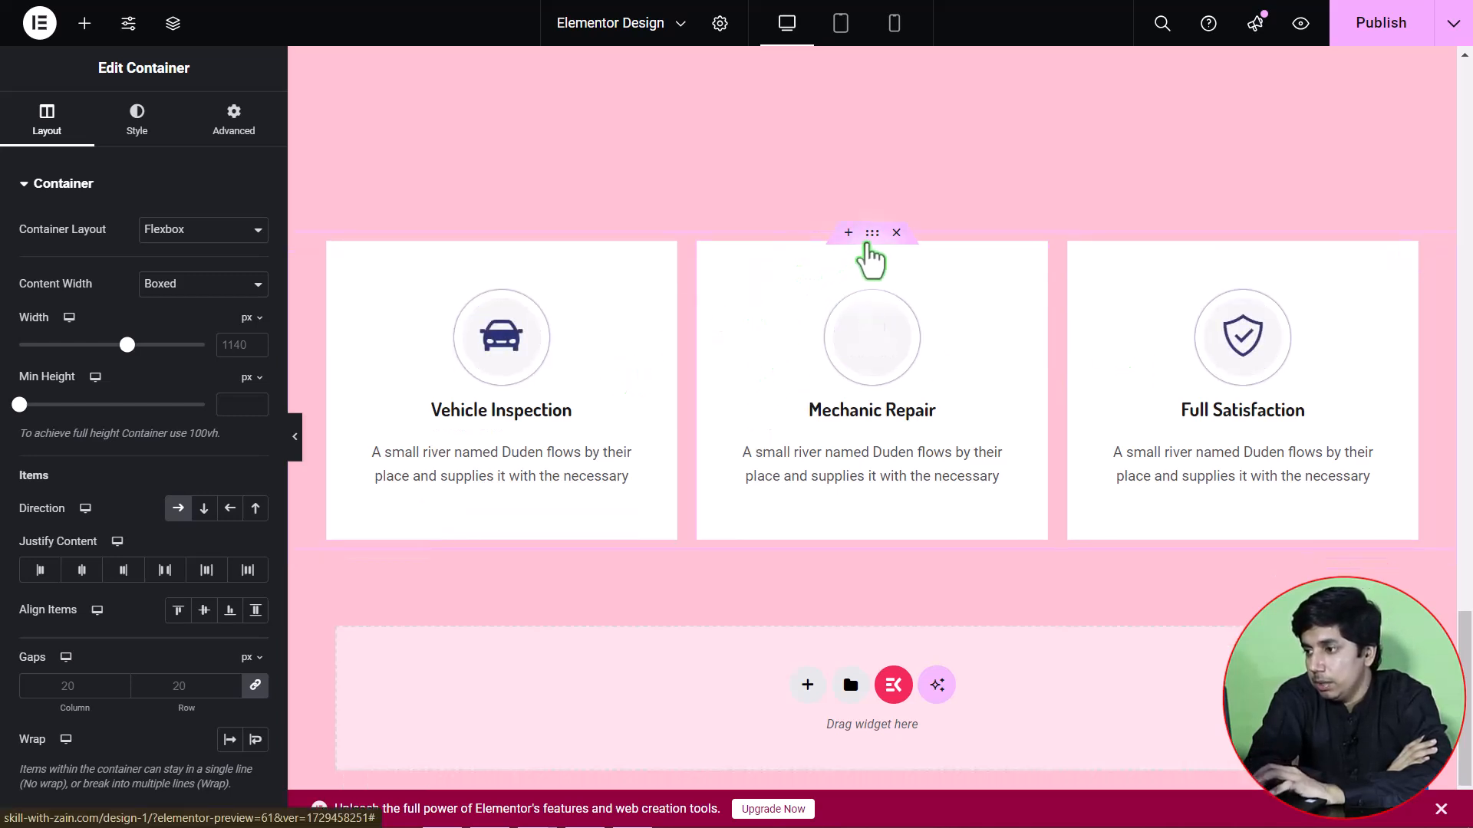
scroll(874, 247, down, 2)
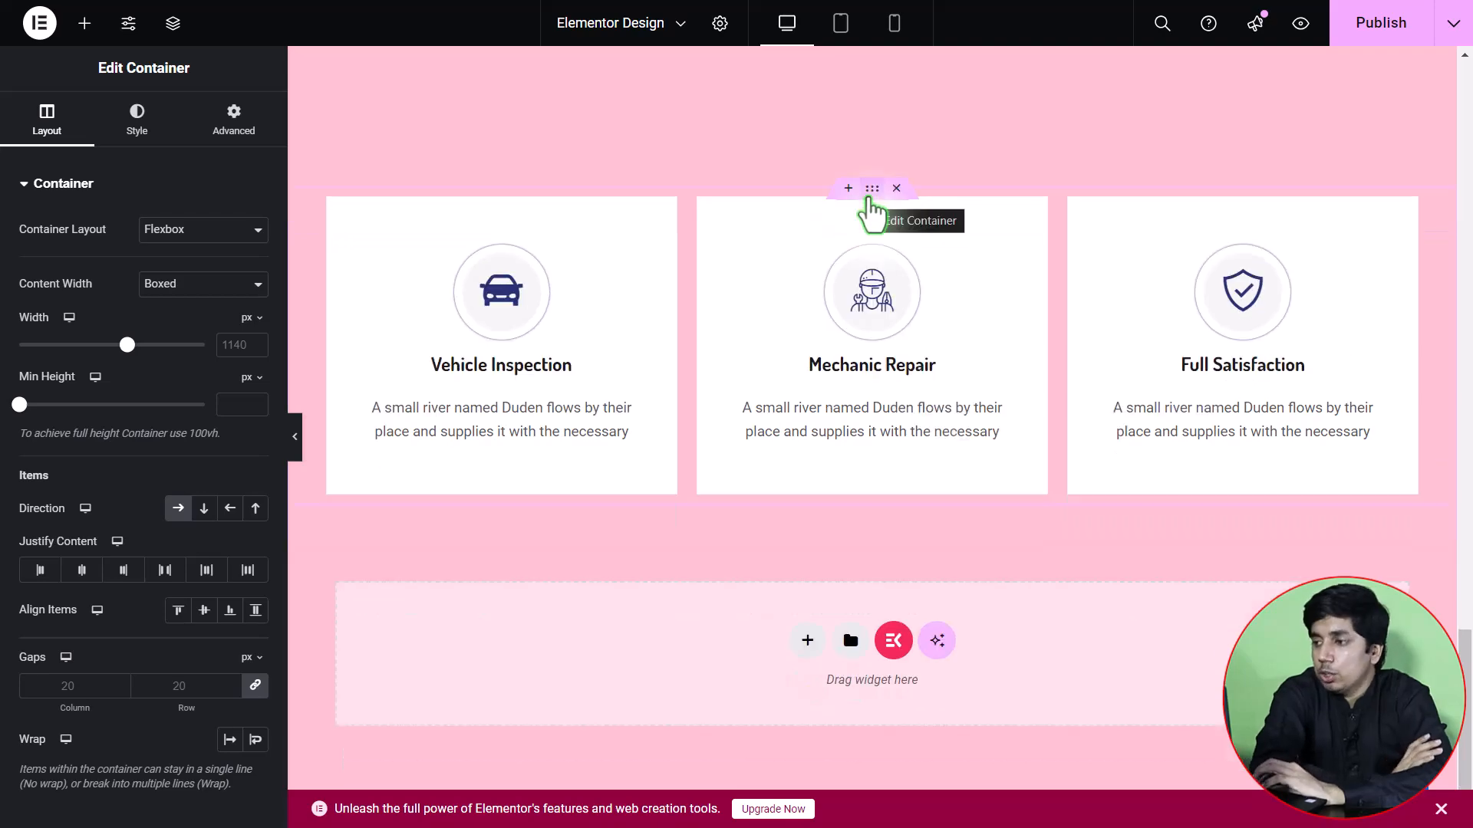
right_click(871, 197)
click(897, 255)
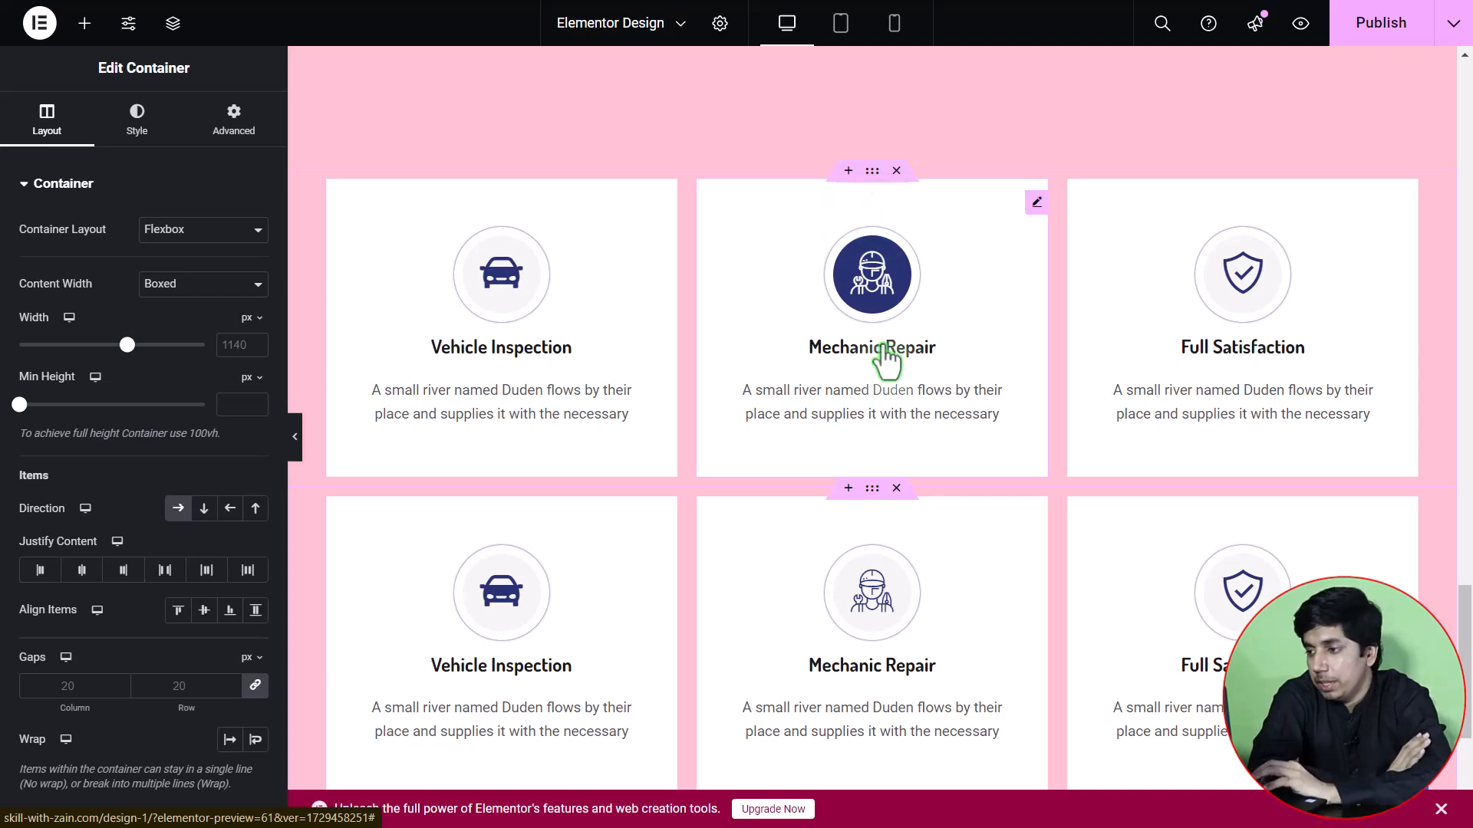
click(896, 488)
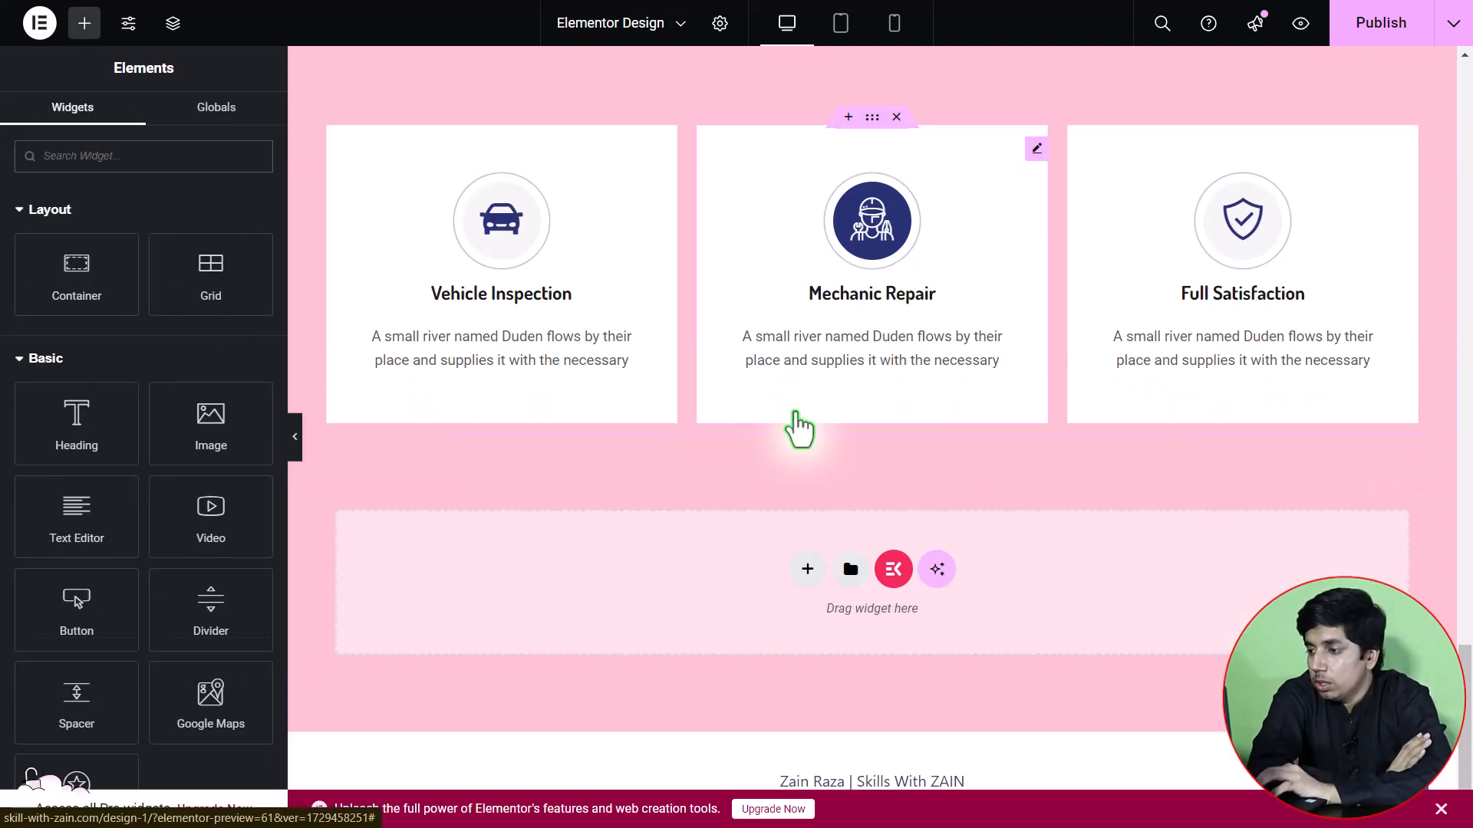
- Try a Flexbox structure of six equal containers in two rows below the service cards, and delete it
click(801, 571)
click(804, 625)
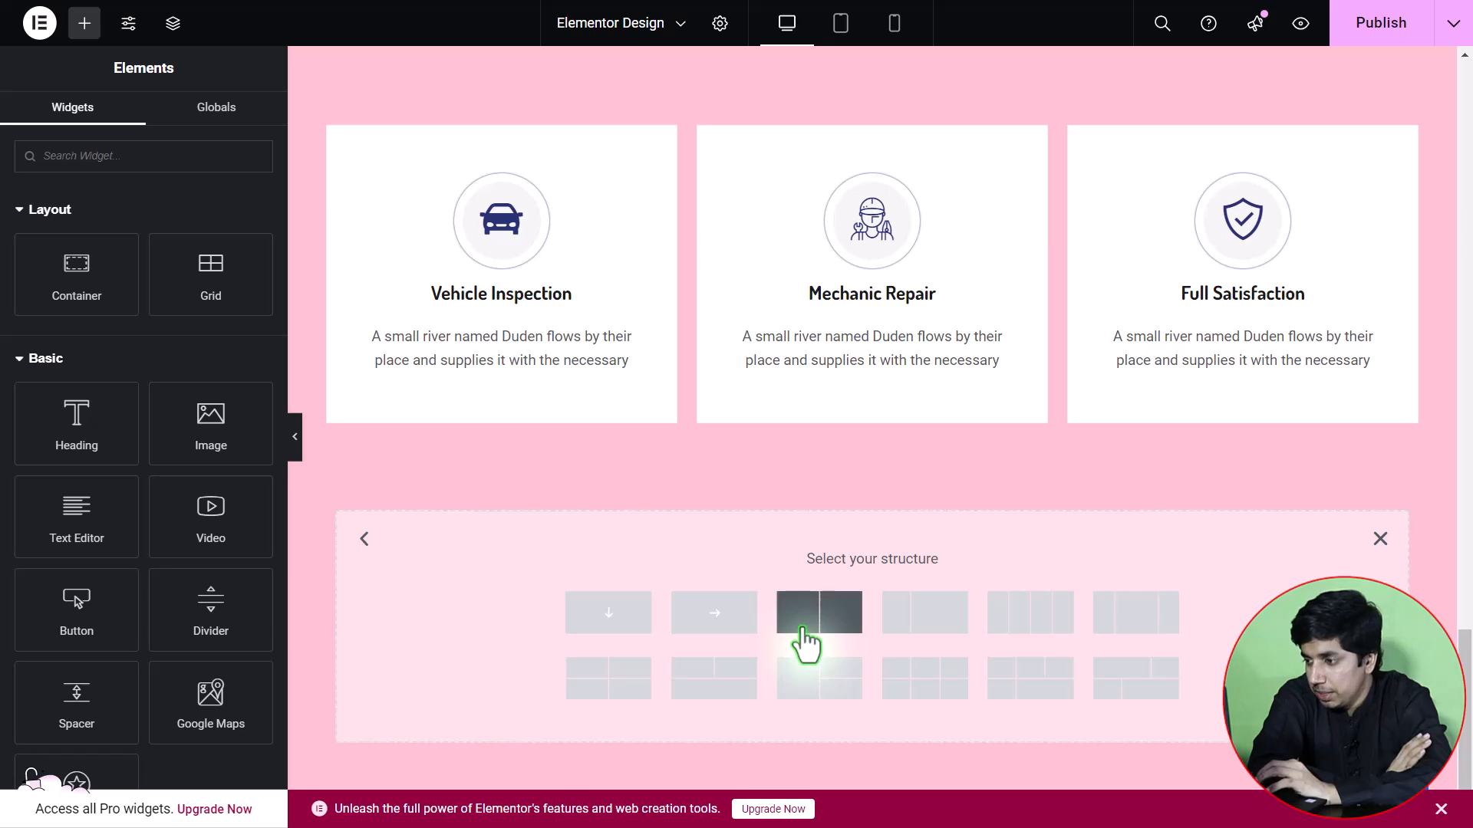
click(928, 677)
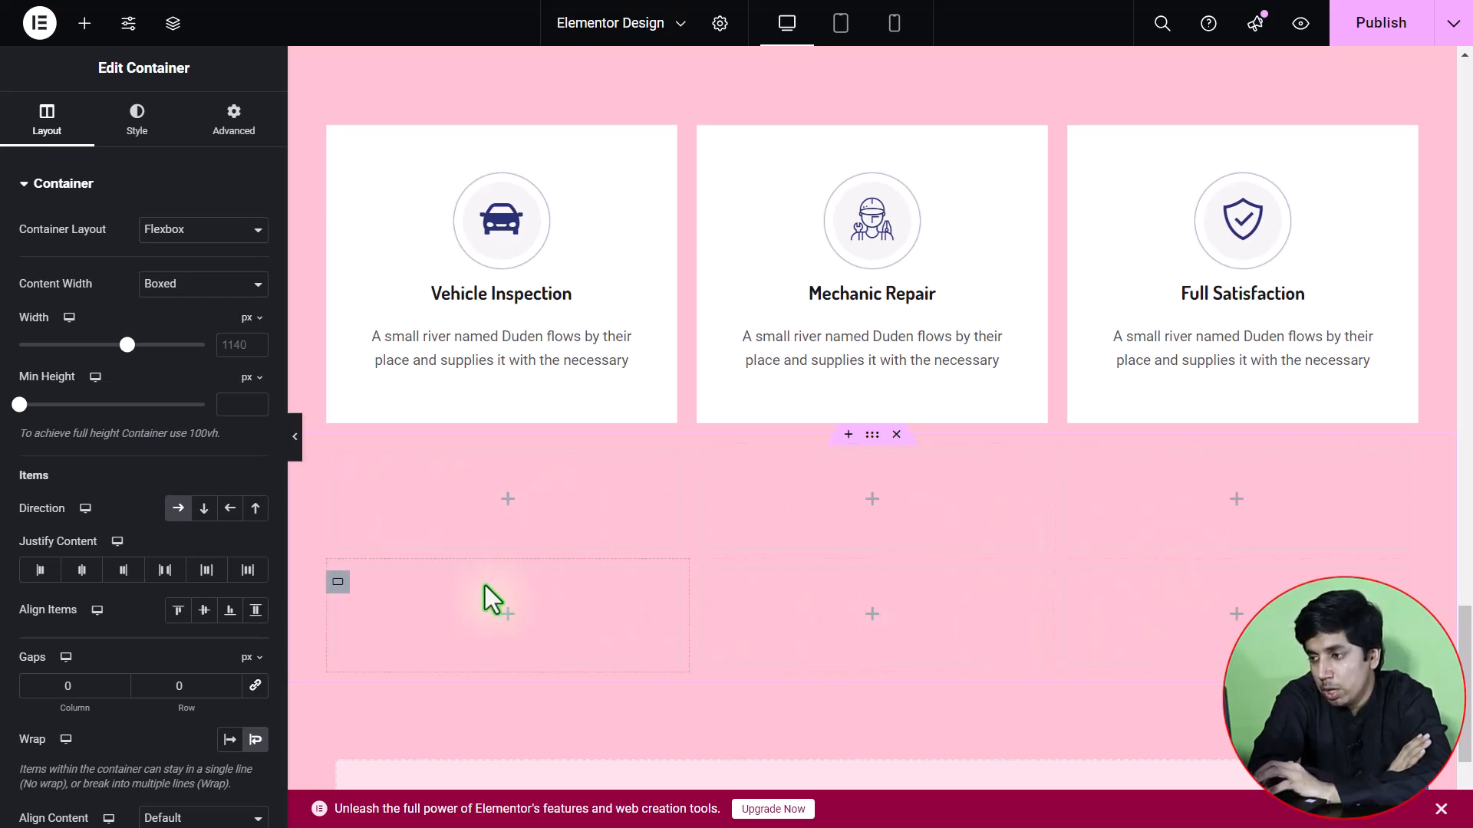
click(896, 435)
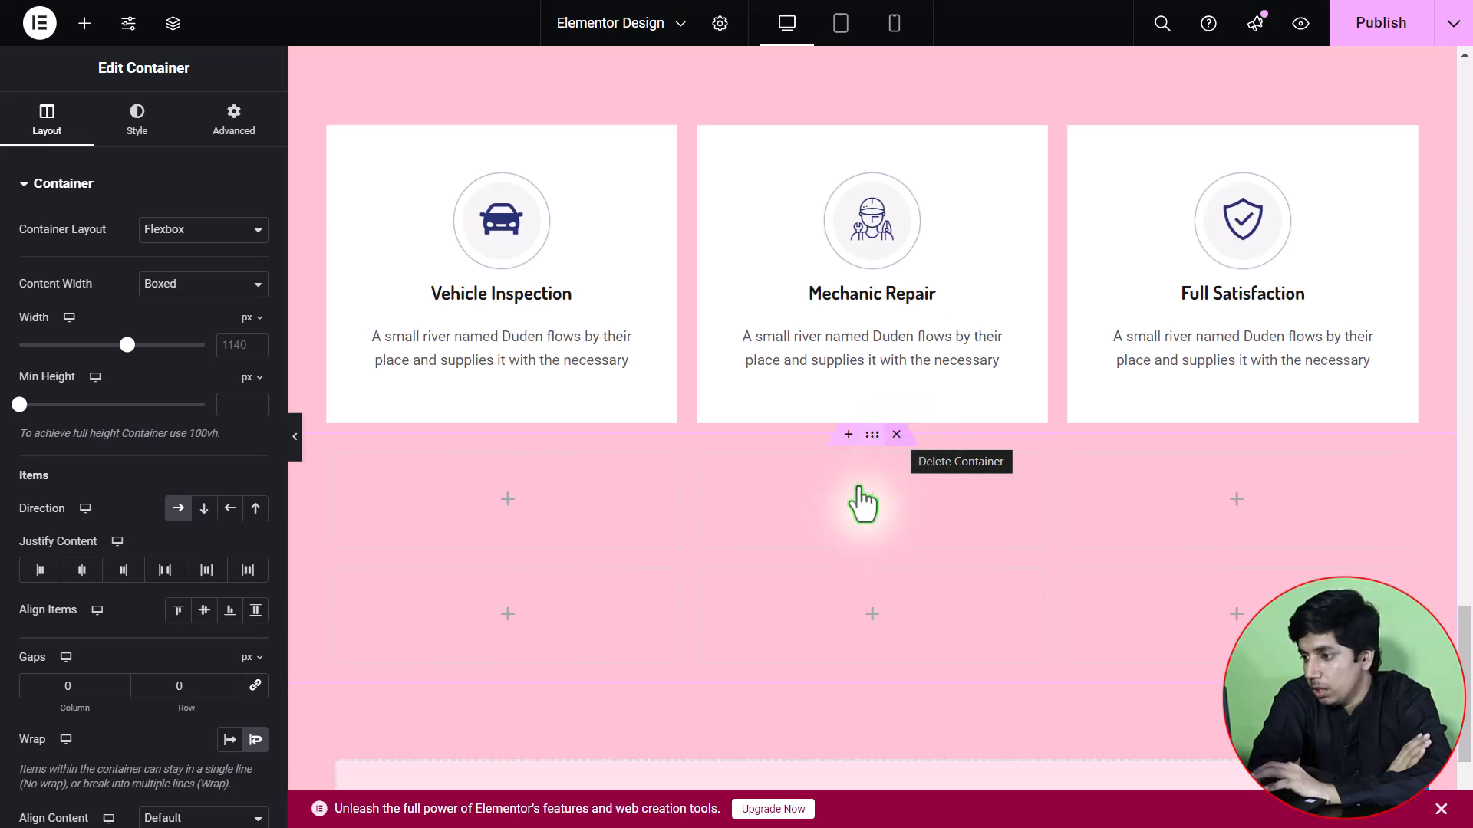
- Add a Grid with 3 columns and 2 rows below the service cards
click(807, 576)
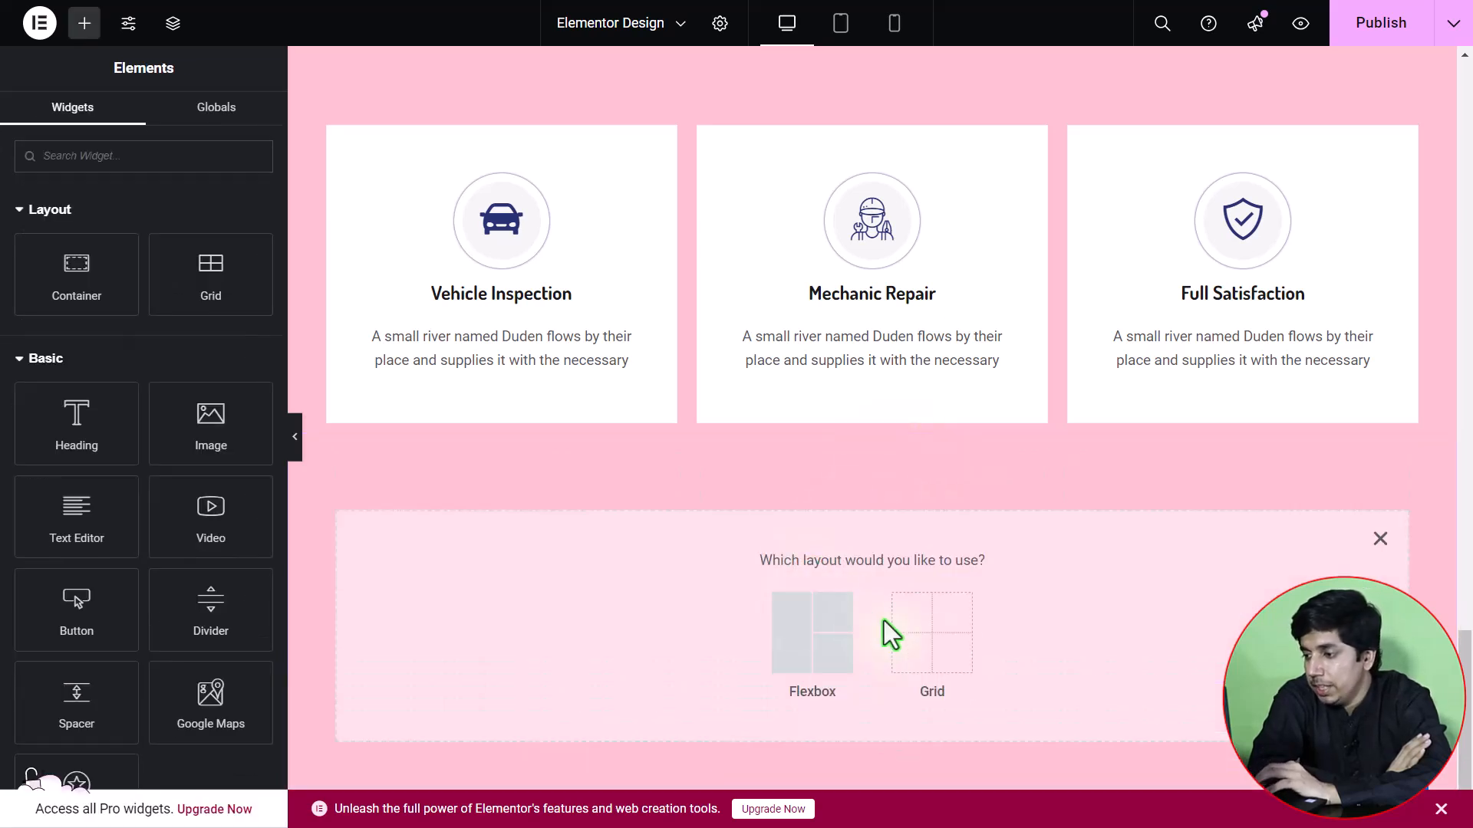
click(936, 657)
click(1118, 651)
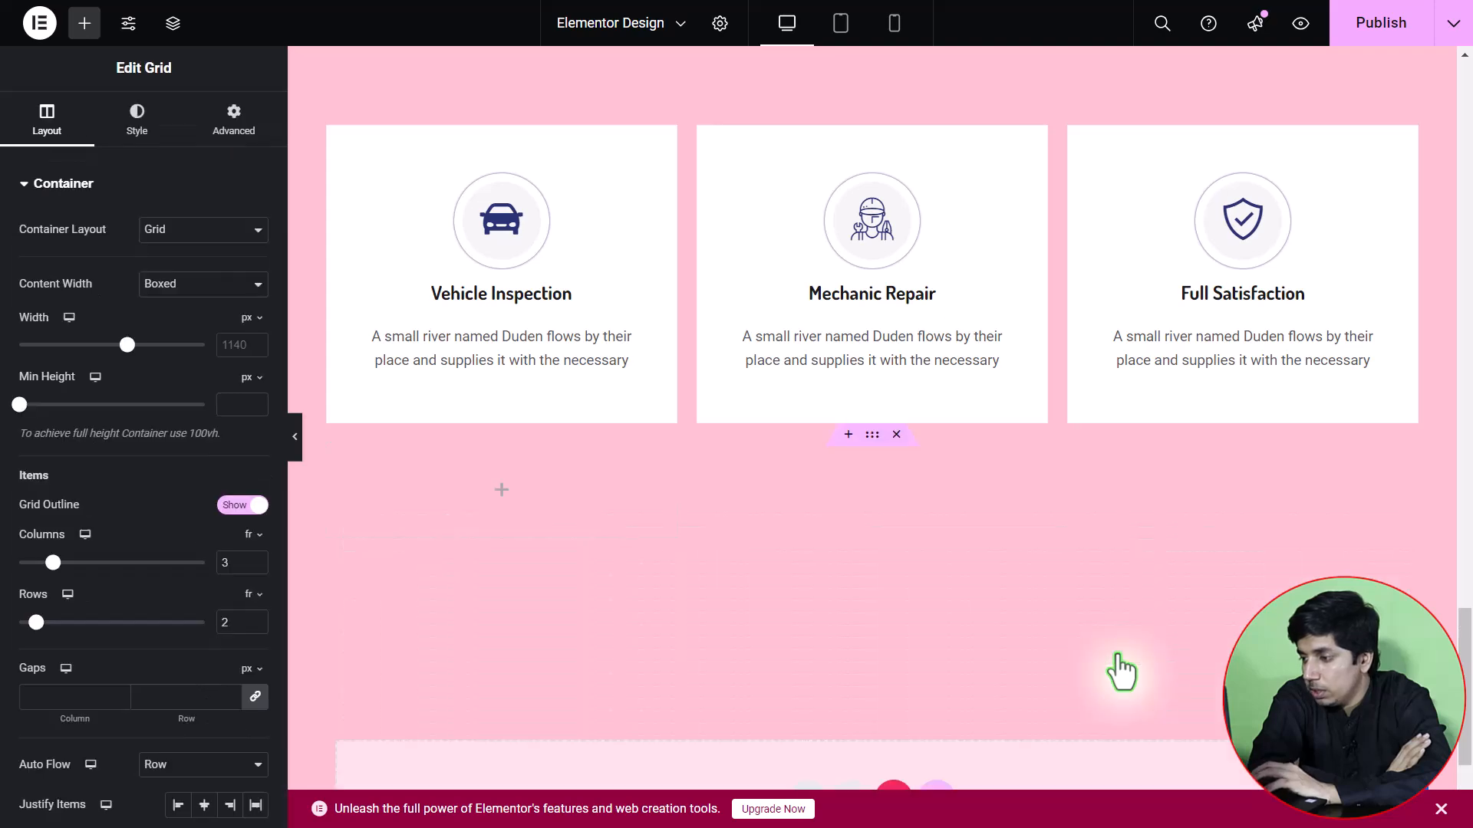
- Copy the Vehicle Inspection icon box and paste it into the three cells of the grid's first row
right_click(569, 276)
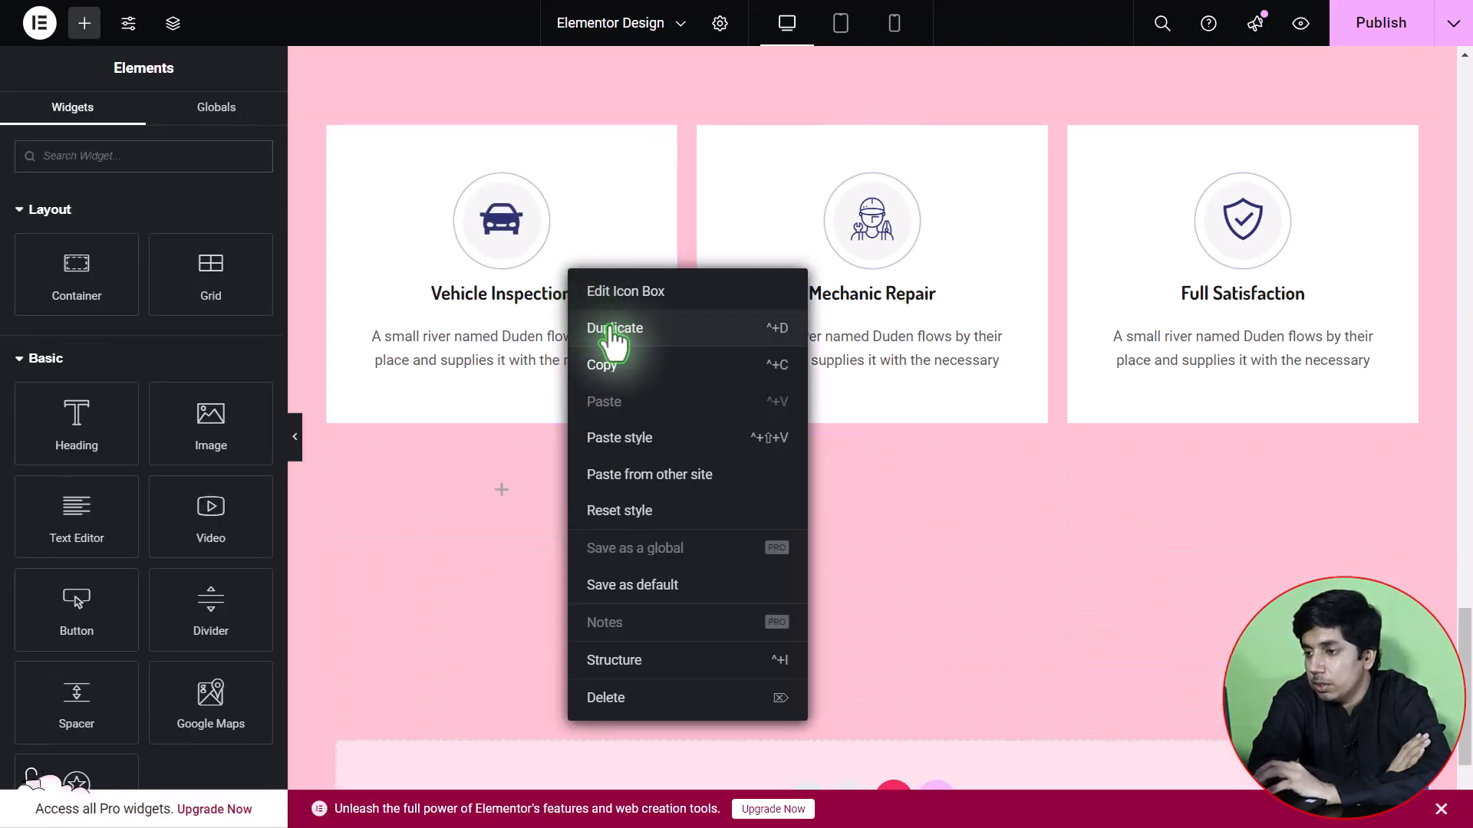
click(608, 366)
right_click(500, 475)
click(565, 470)
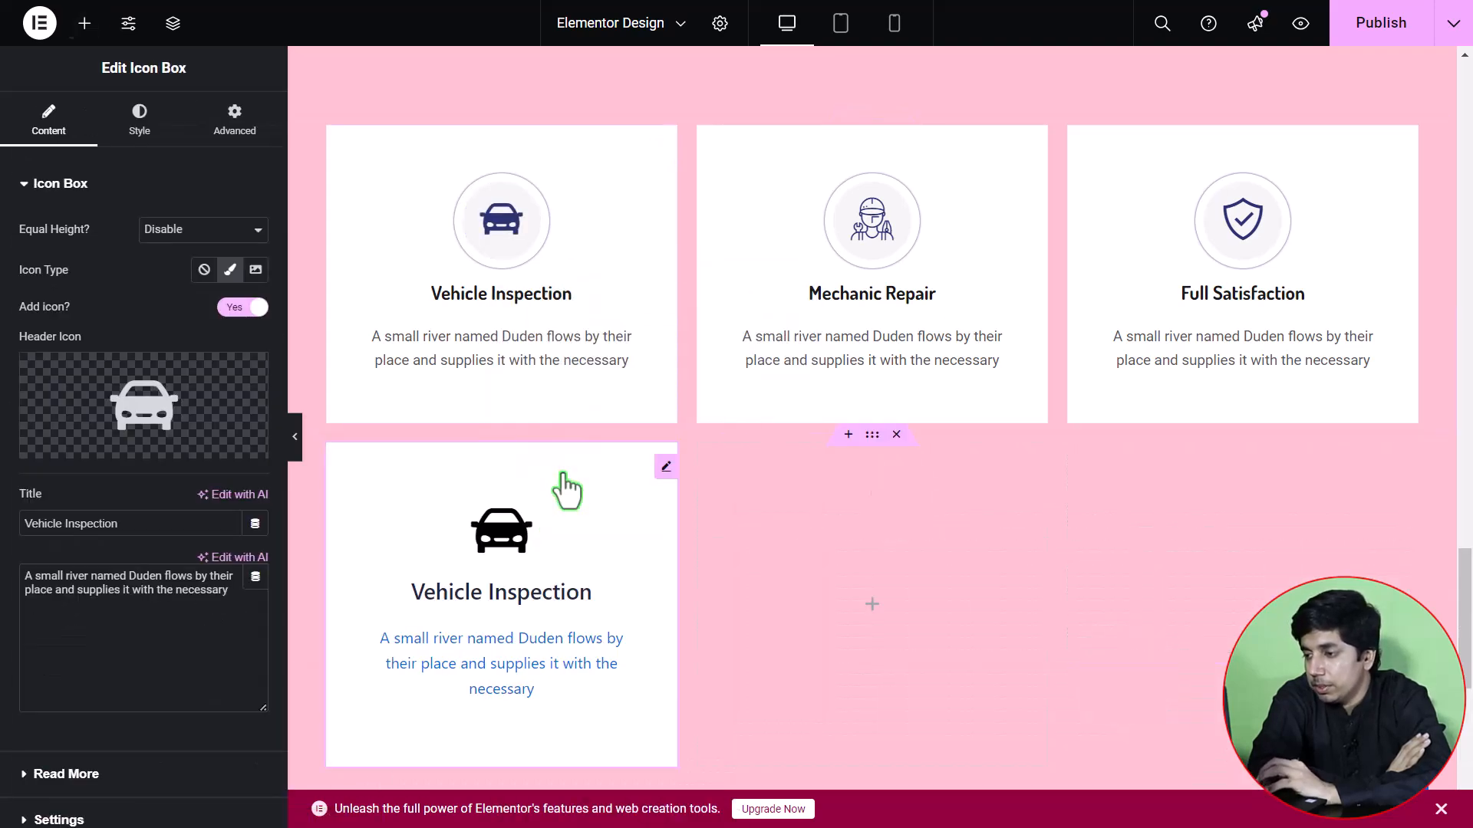
right_click(777, 513)
click(812, 469)
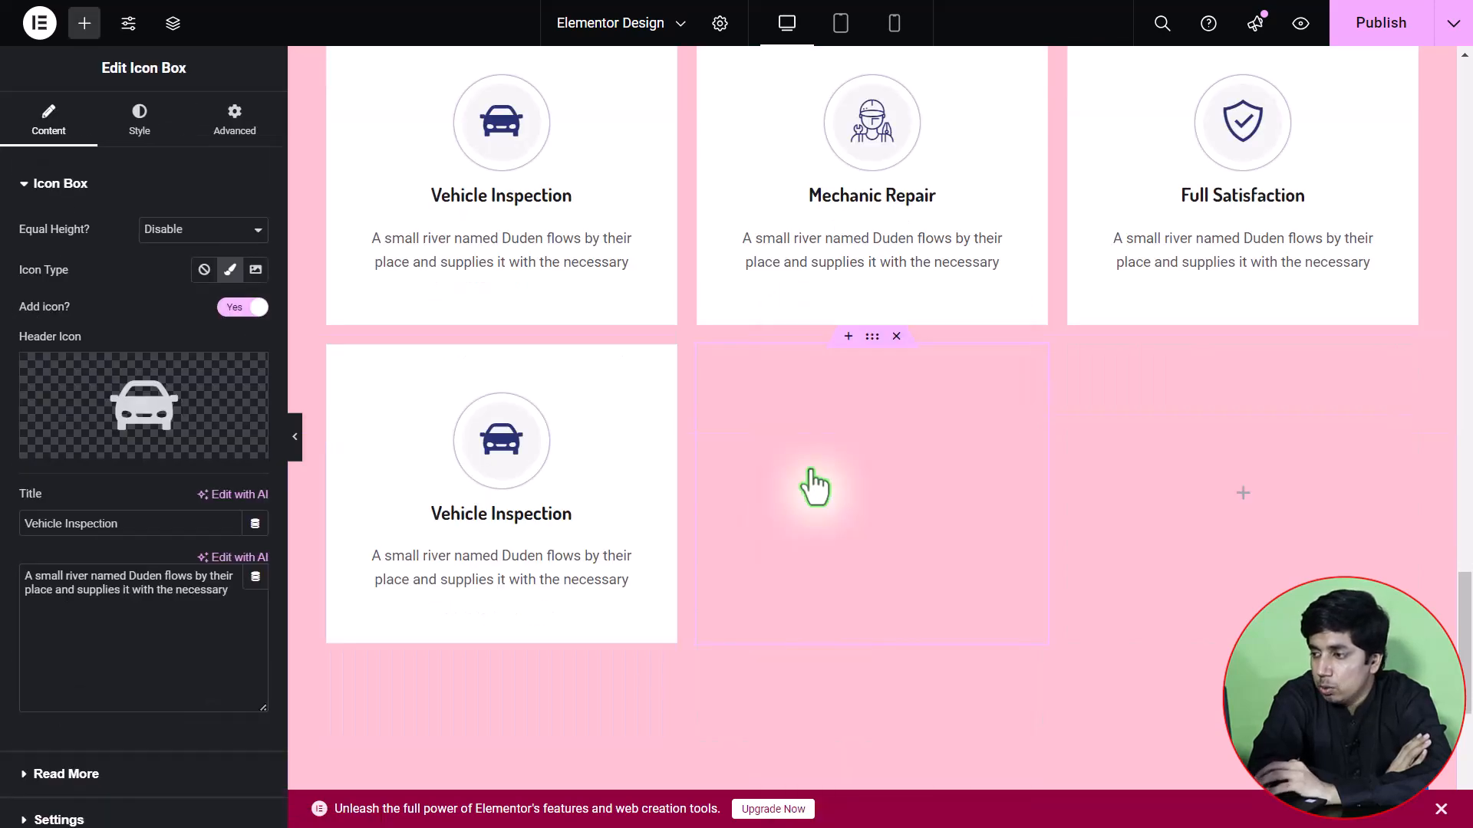
right_click(1149, 485)
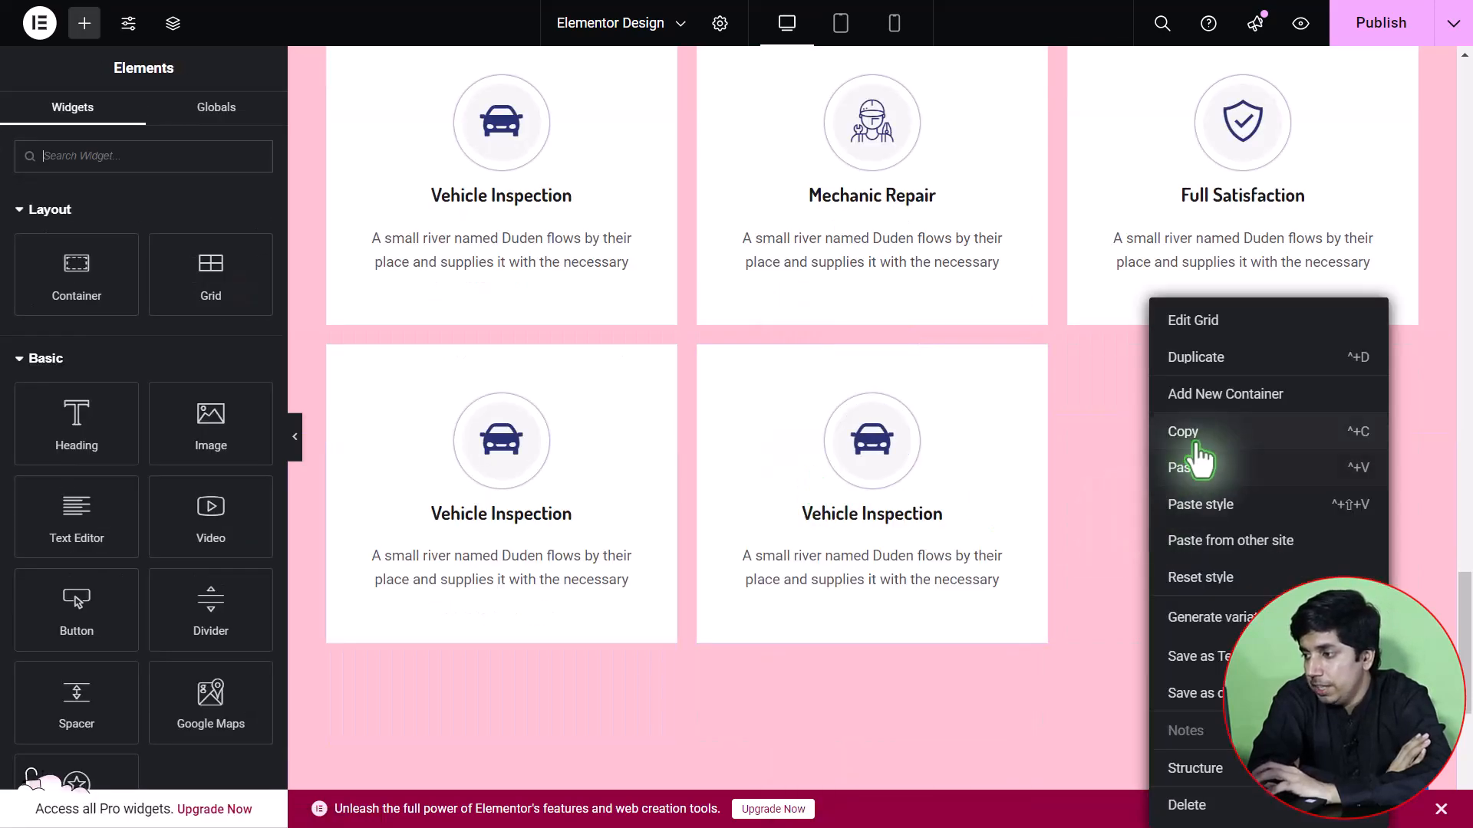
- Fill the three cells of the grid's second row with the copied Vehicle Inspection icon box
scroll(745, 467, down, 3)
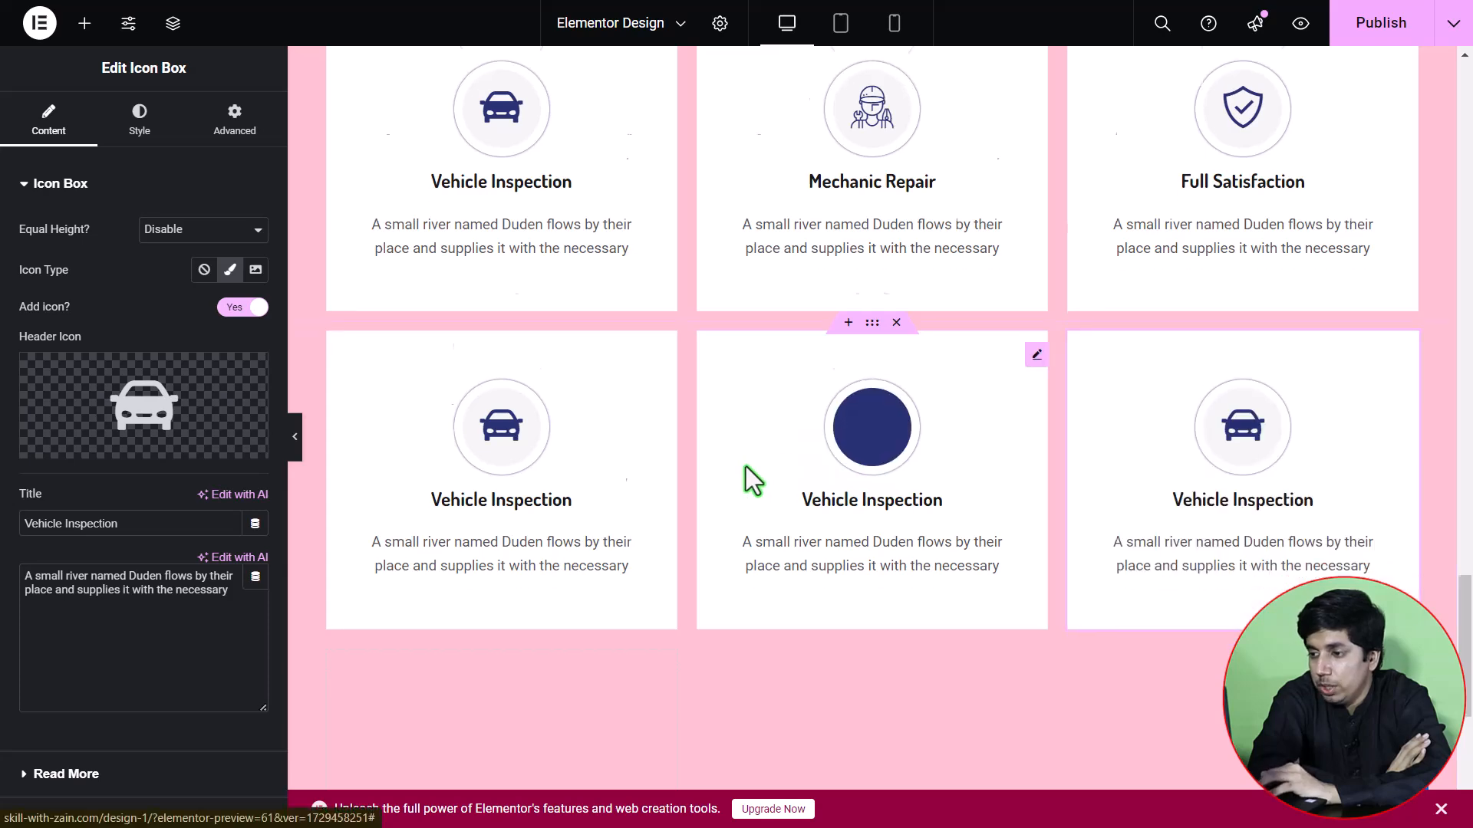
right_click(443, 560)
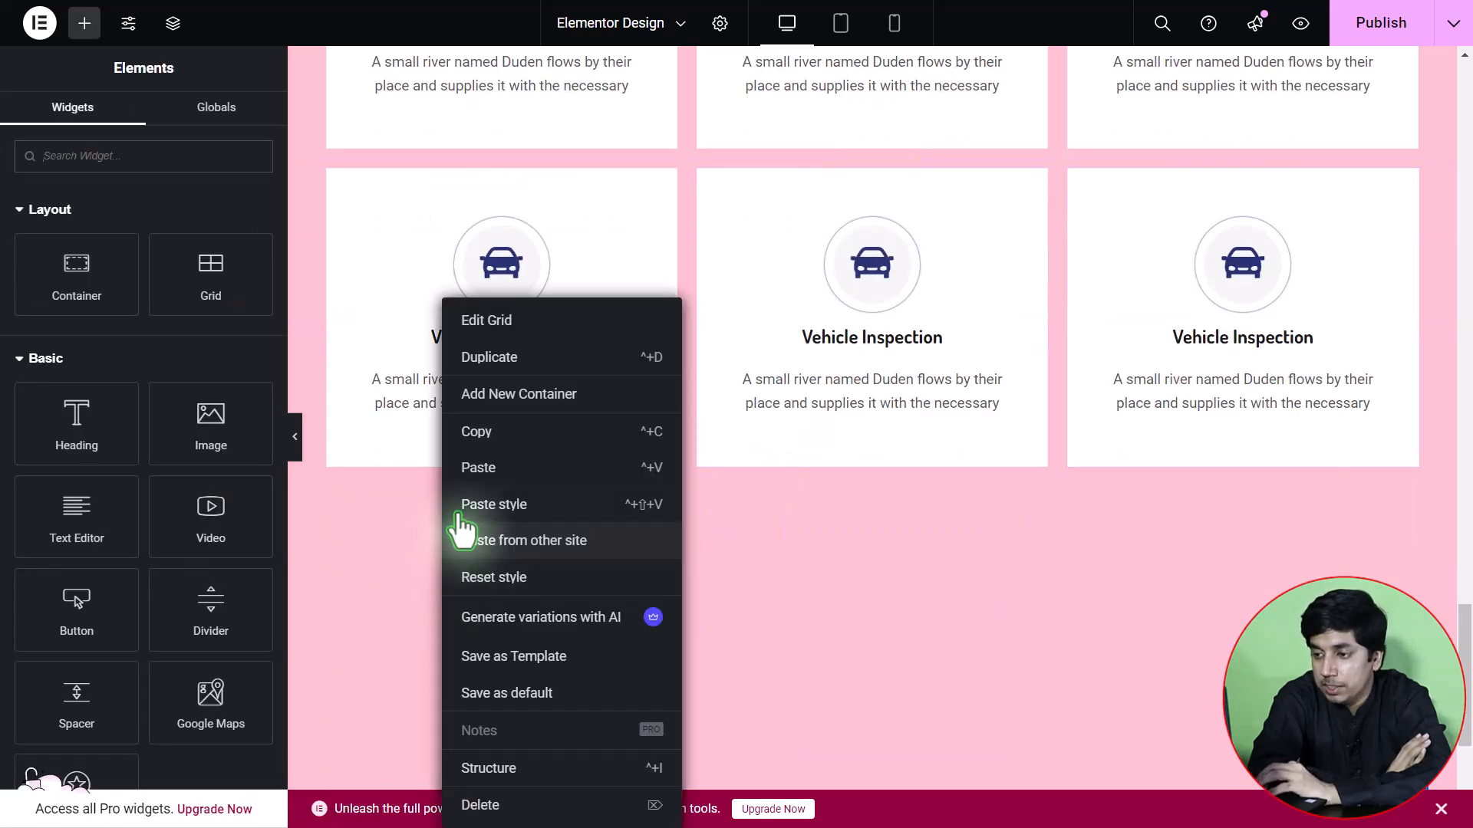
click(492, 473)
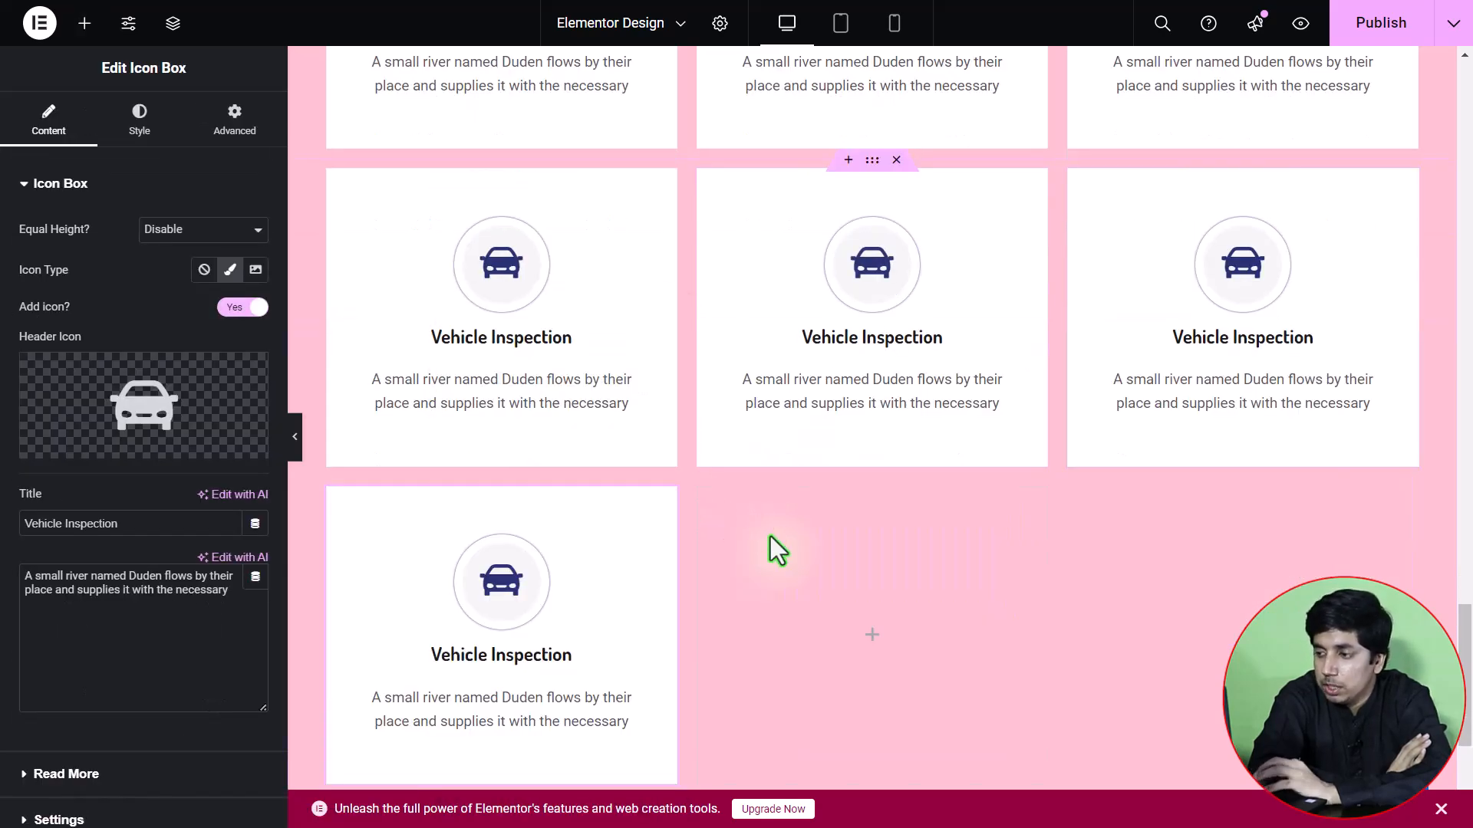
right_click(771, 536)
click(920, 469)
right_click(1155, 559)
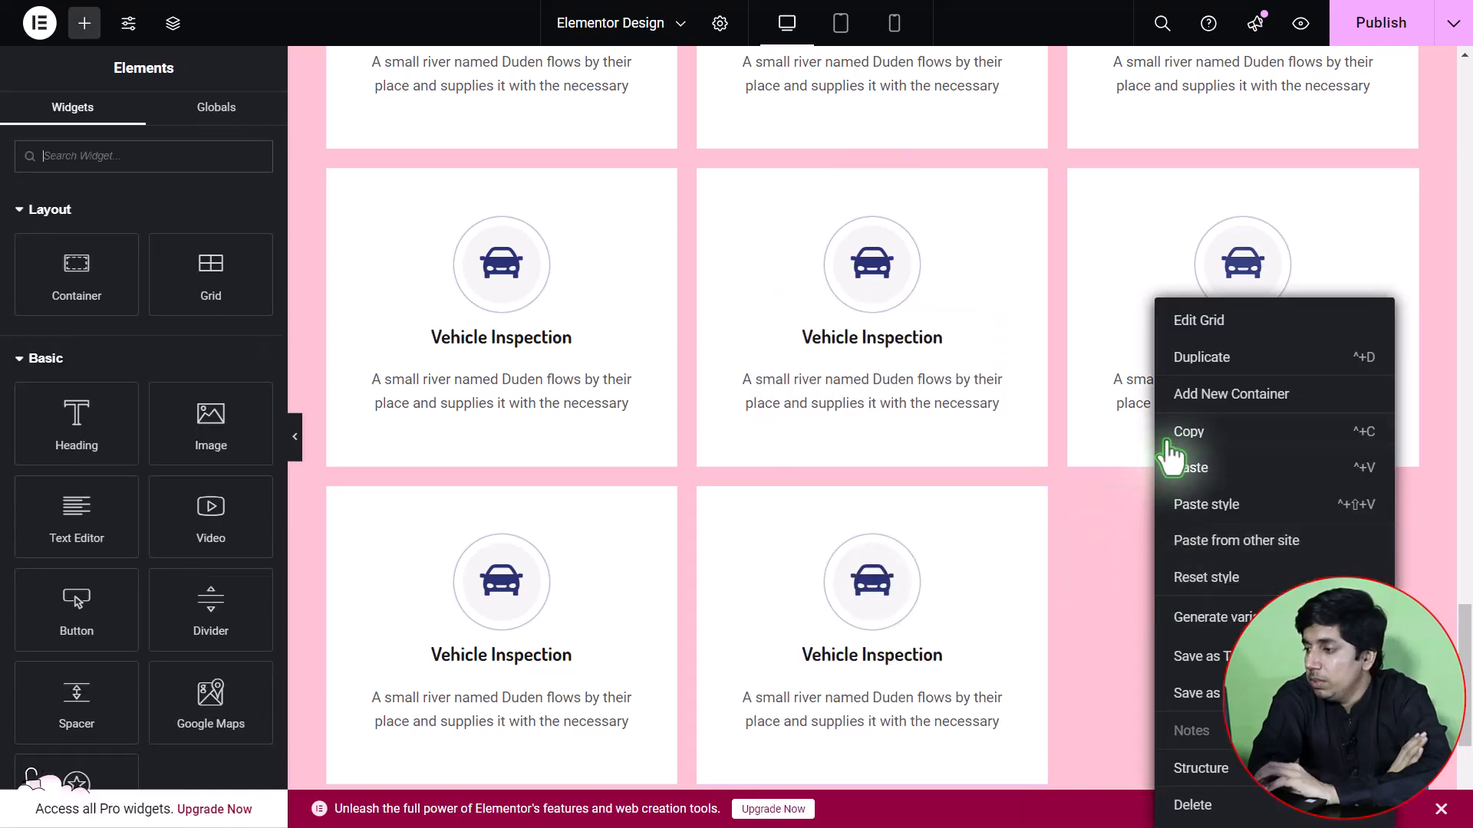
click(1190, 469)
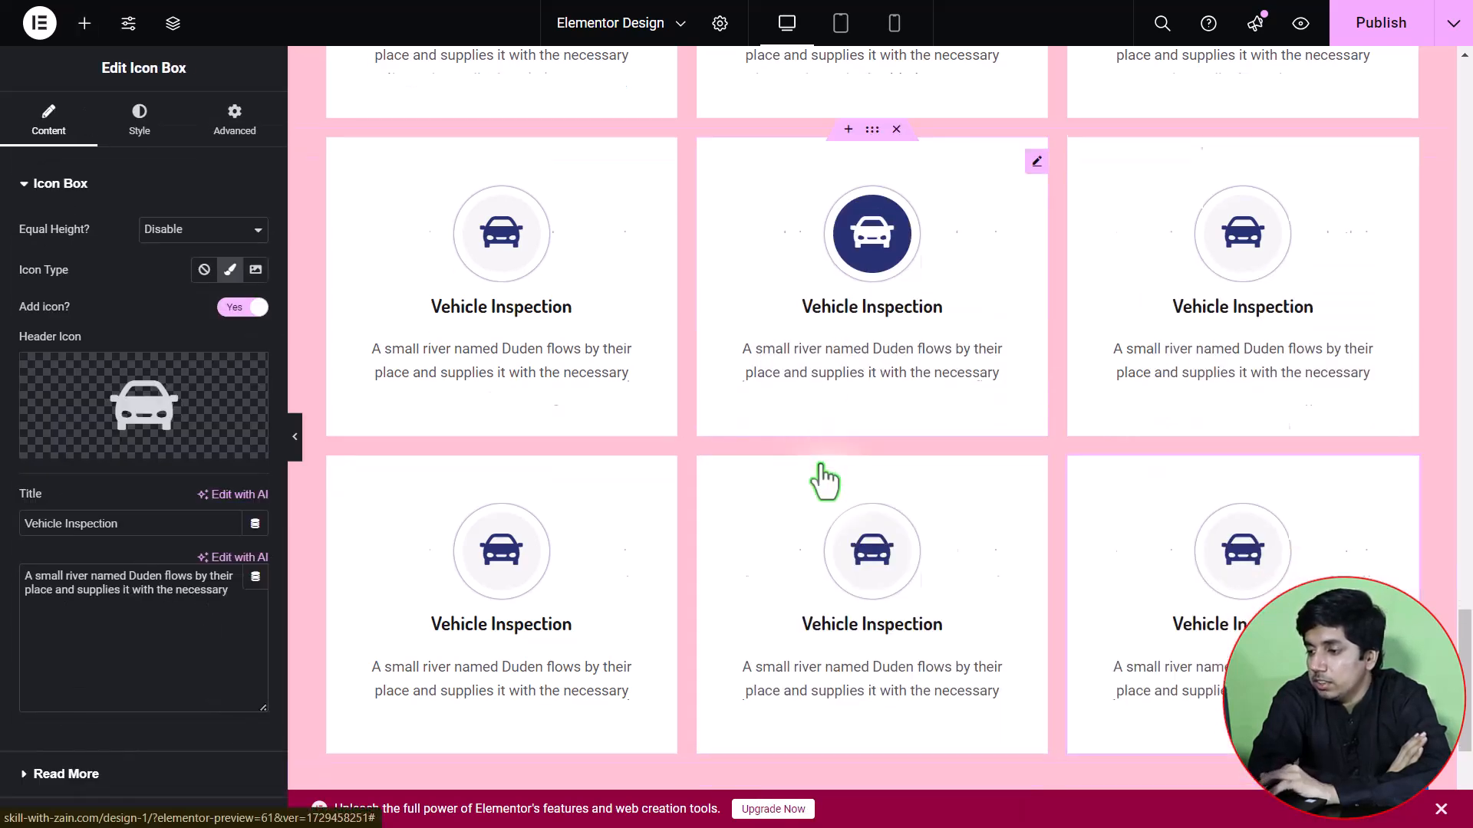
- Undo the last edit and compare the Flexbox service row with the two grid rows below it
scroll(783, 441, up, 1)
scroll(938, 464, down, 1)
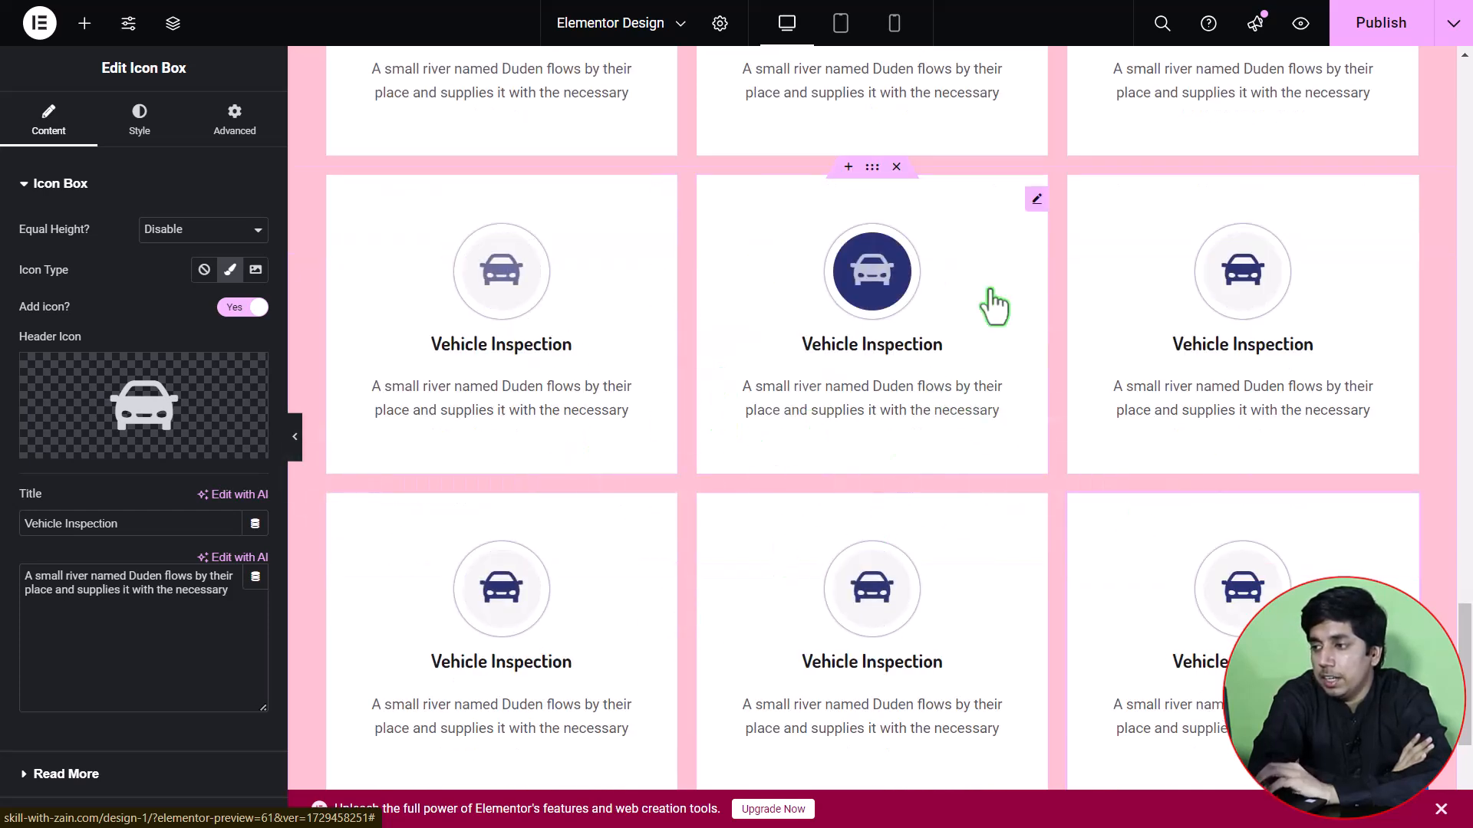
key(ctrl+z)
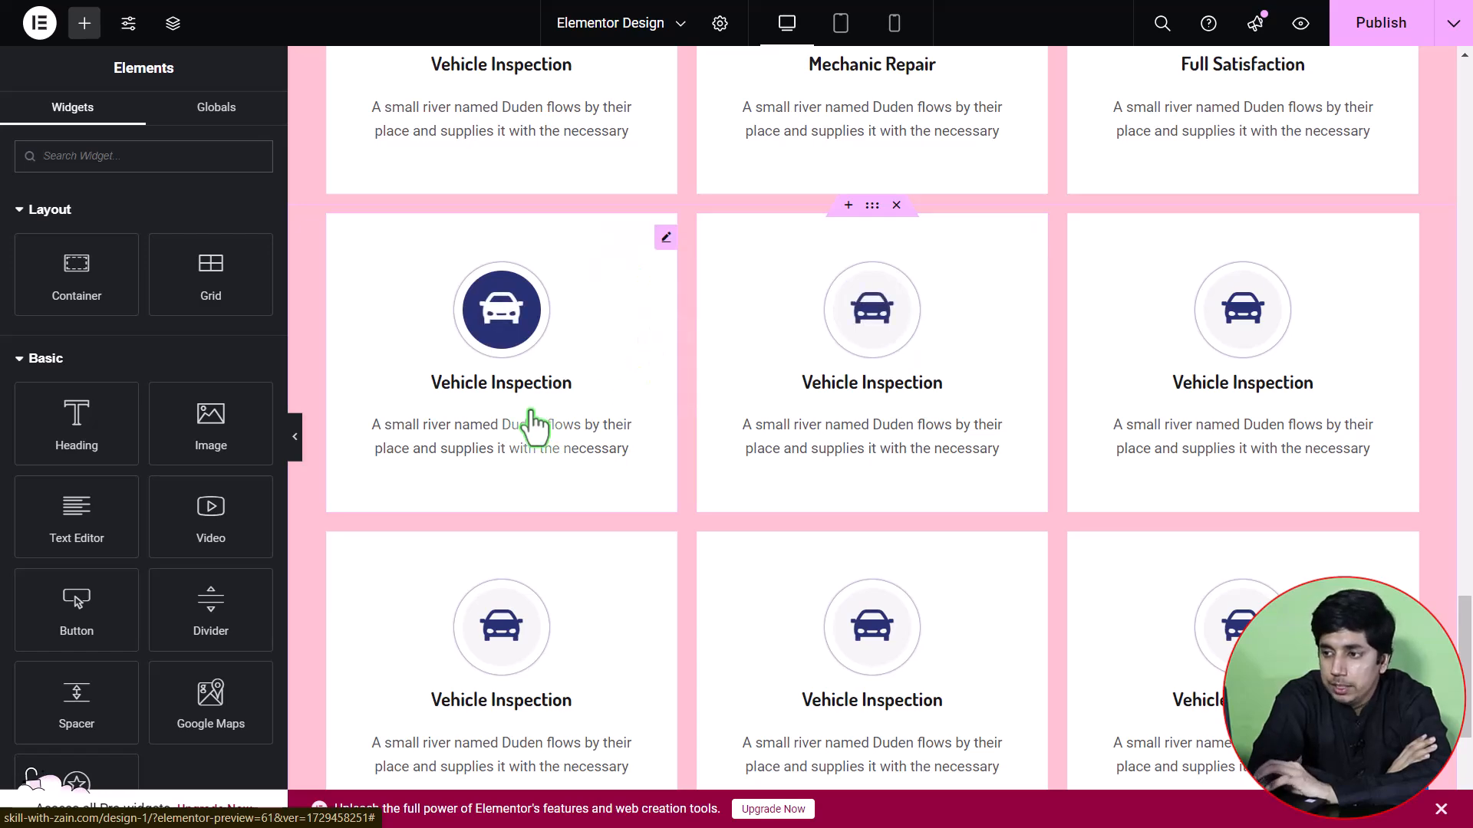
scroll(514, 376, up, 3)
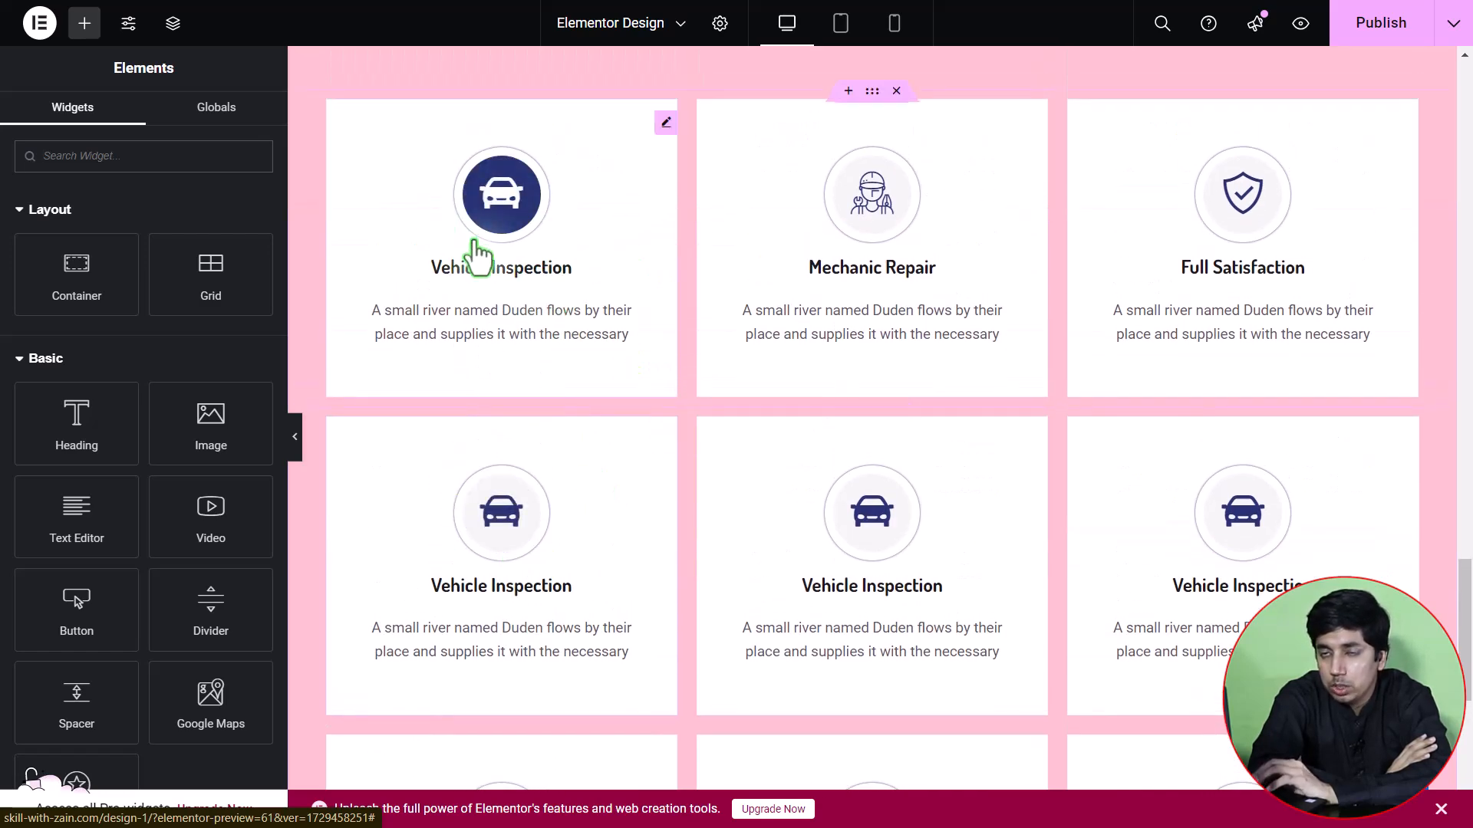
scroll(493, 487, down, 1)
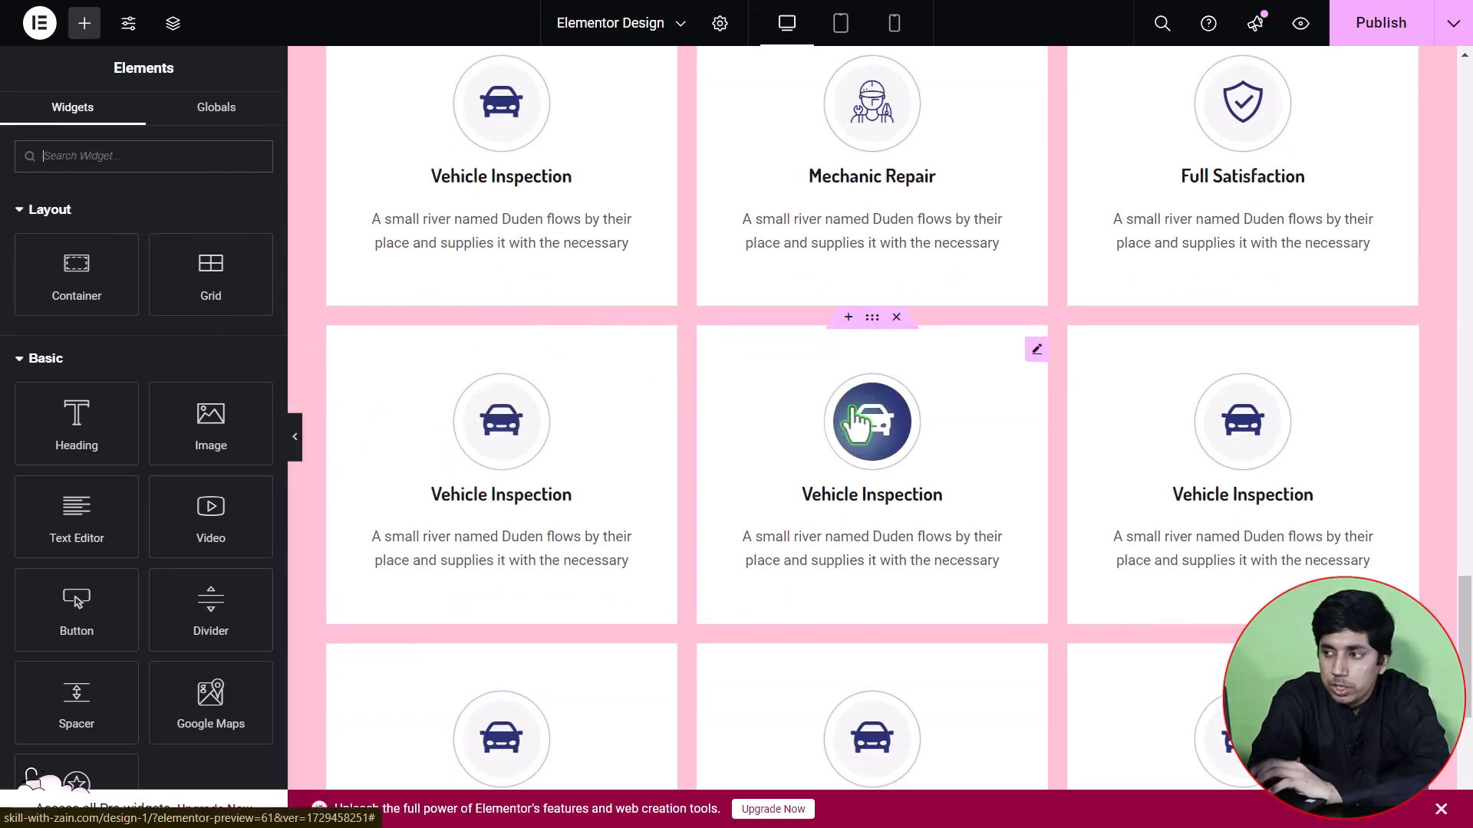
scroll(851, 421, up, 2)
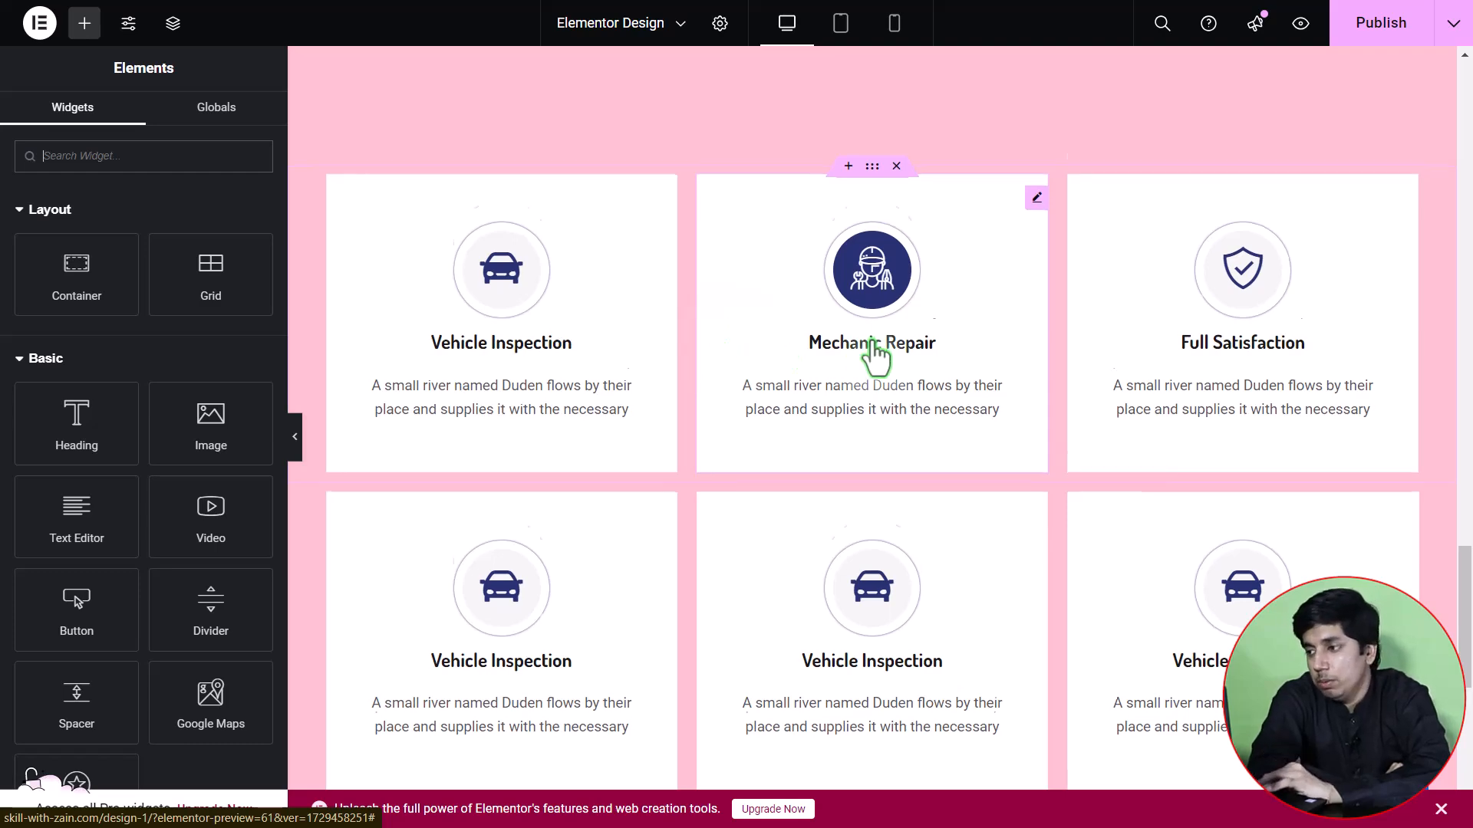
- Duplicate the Full Satisfaction icon box in the Flexbox row
scroll(875, 355, down, 1)
right_click(1131, 228)
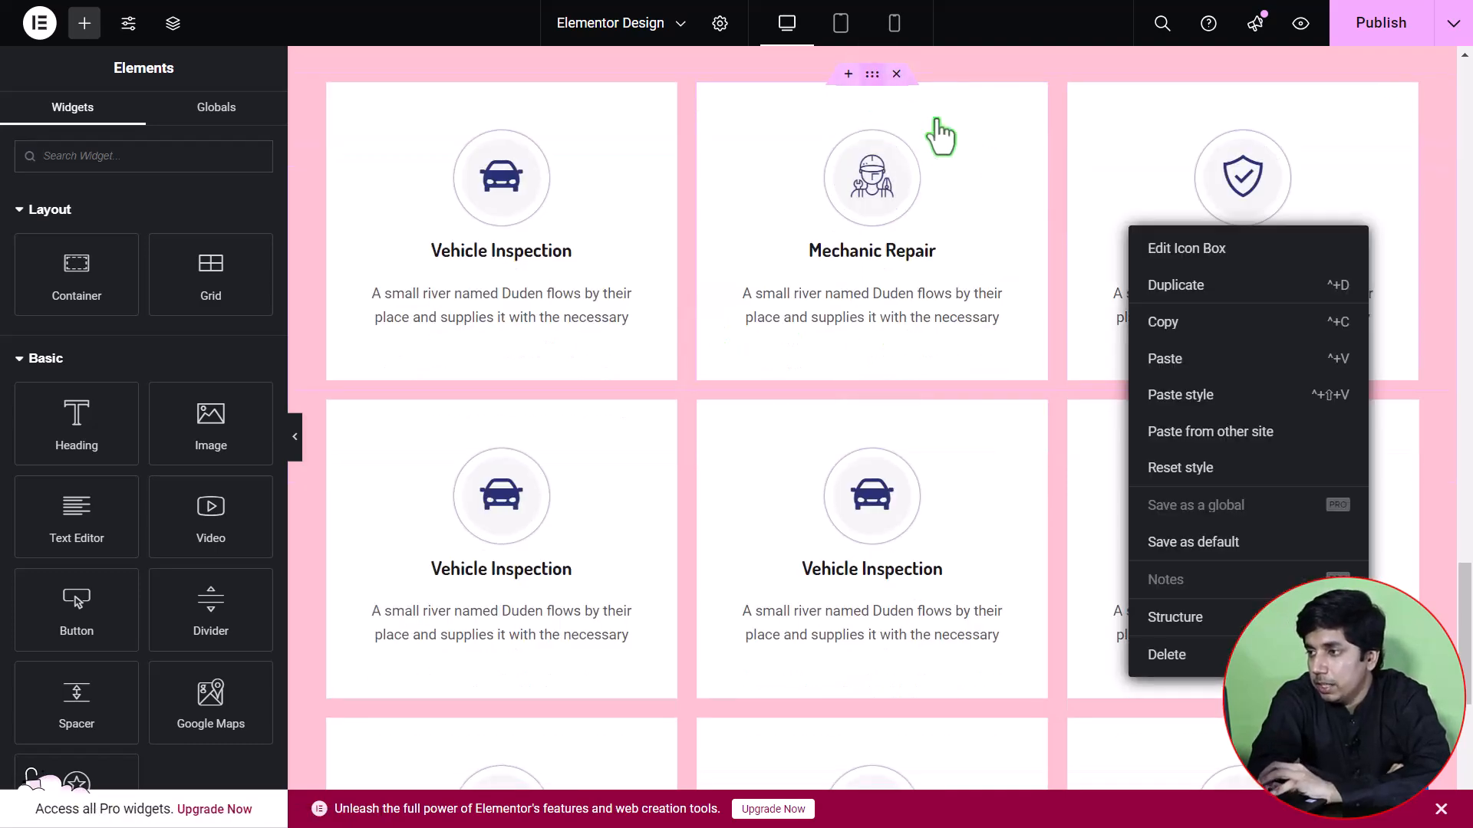
right_click(1144, 140)
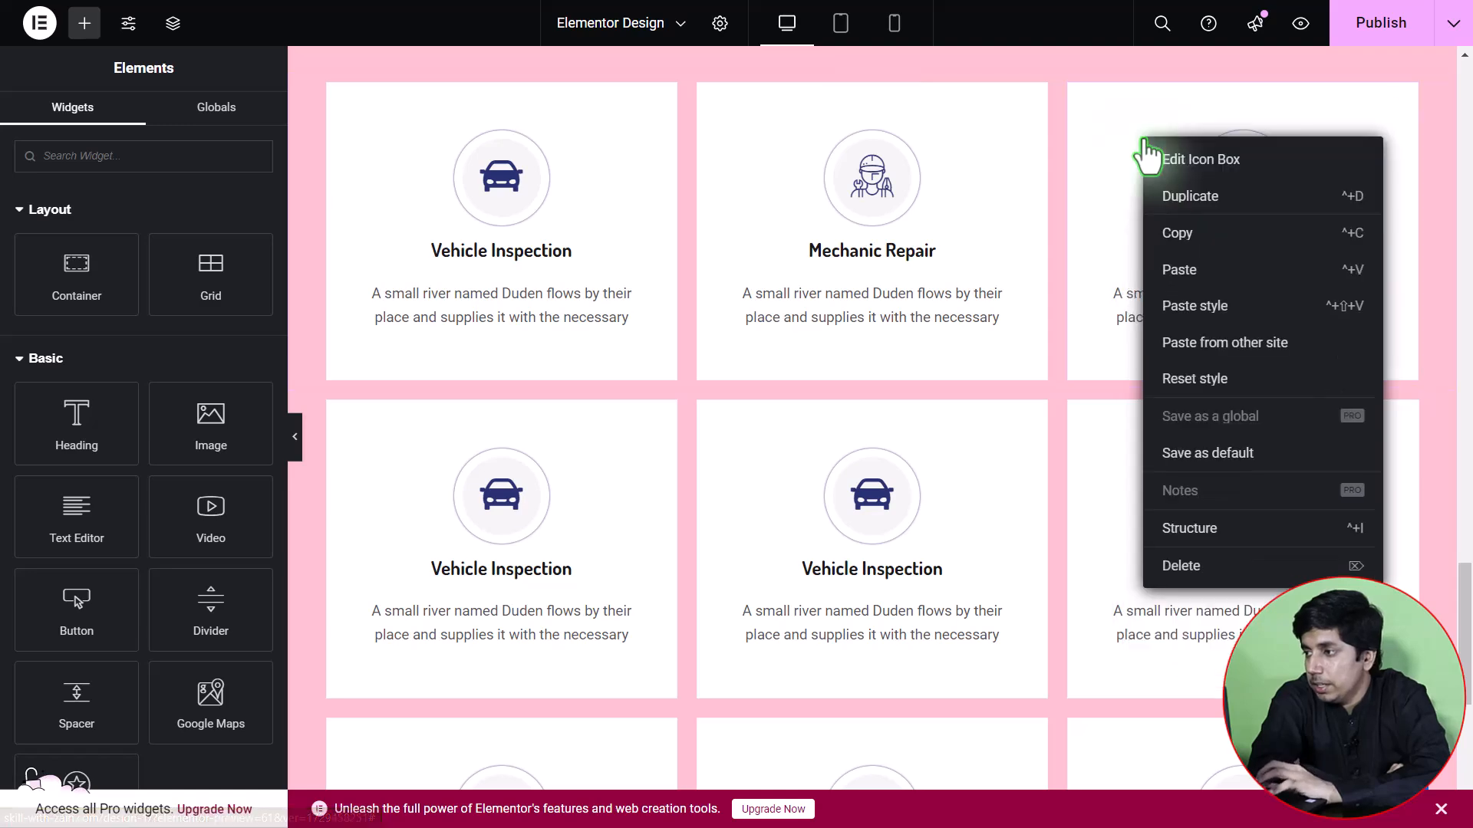
click(1174, 201)
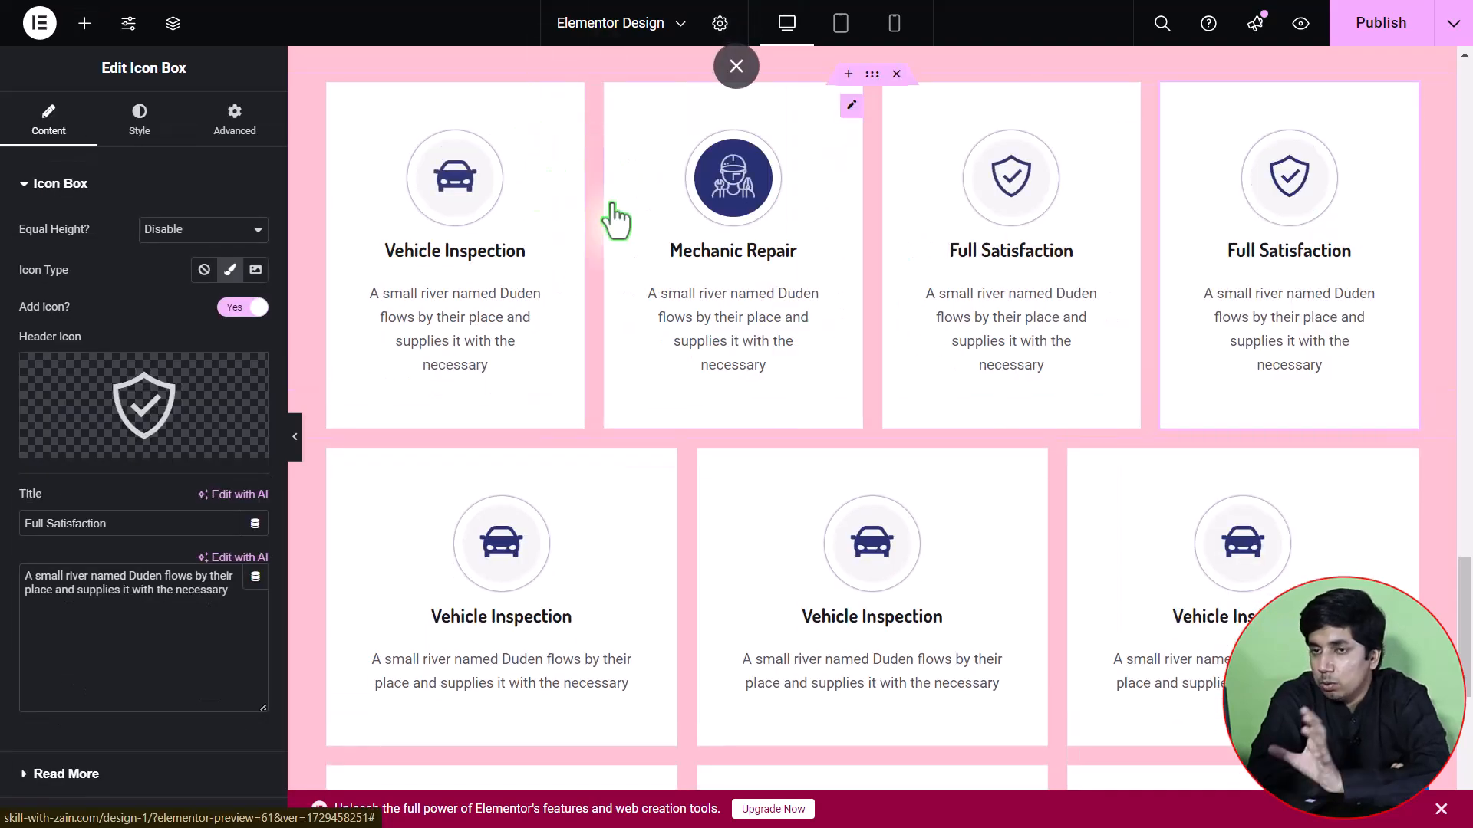
- Turn on wrapping for the items of the Flexbox container that holds the service icon boxes
click(872, 75)
scroll(115, 422, down, 3)
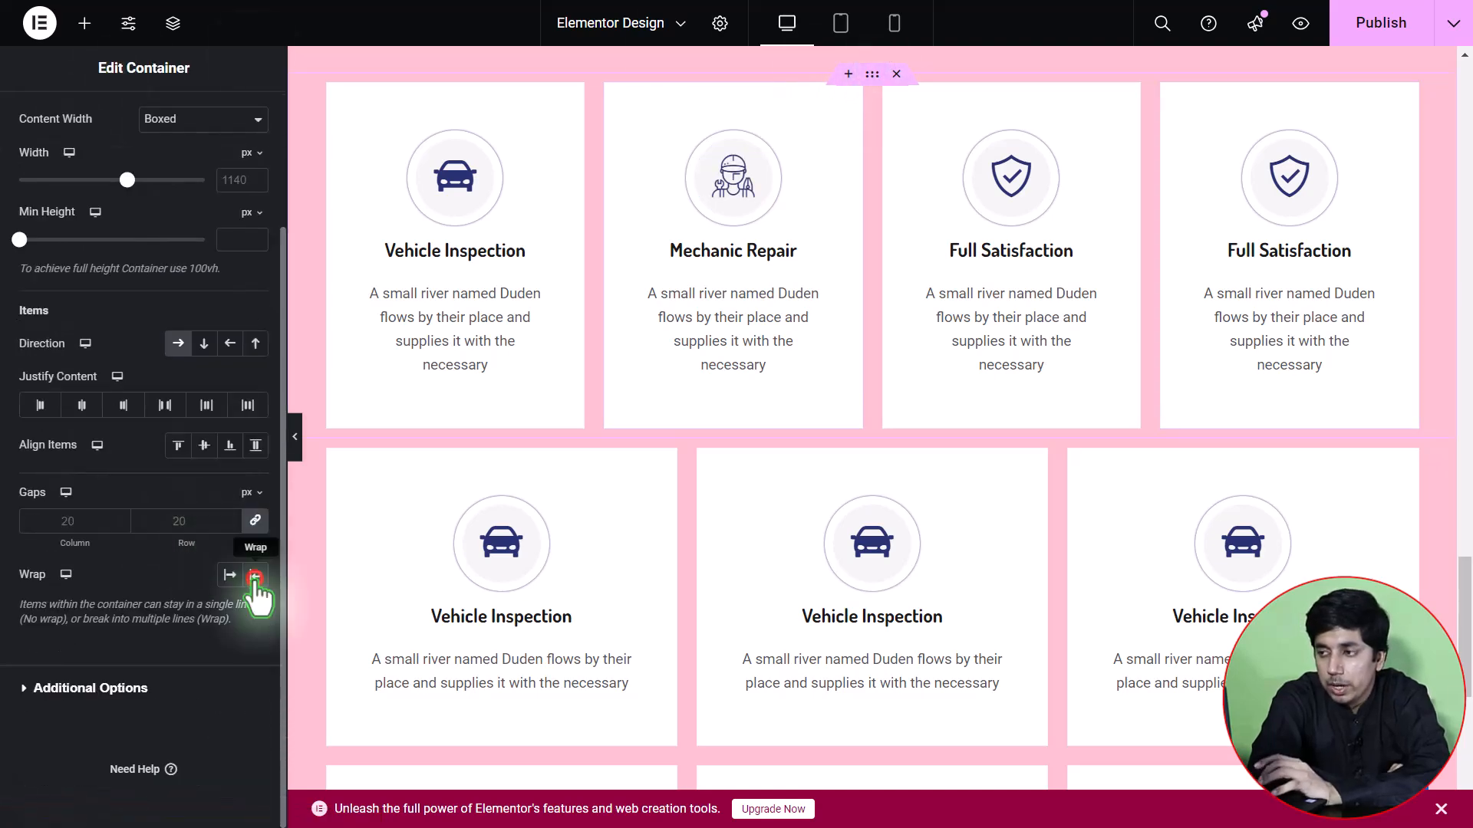
click(255, 575)
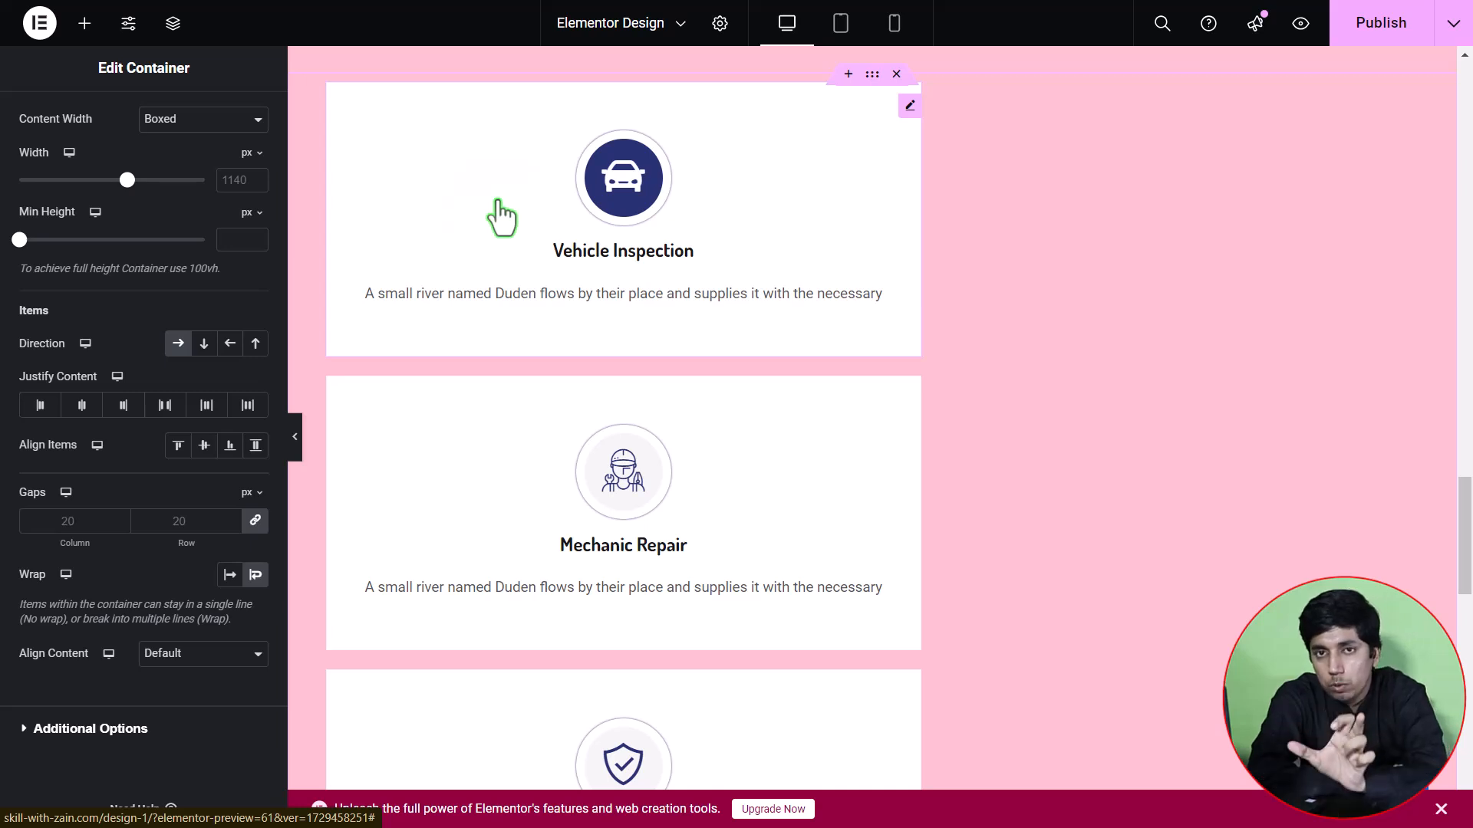
- Give the Vehicle Inspection icon box in the Flexbox container a custom width of 33%
click(500, 218)
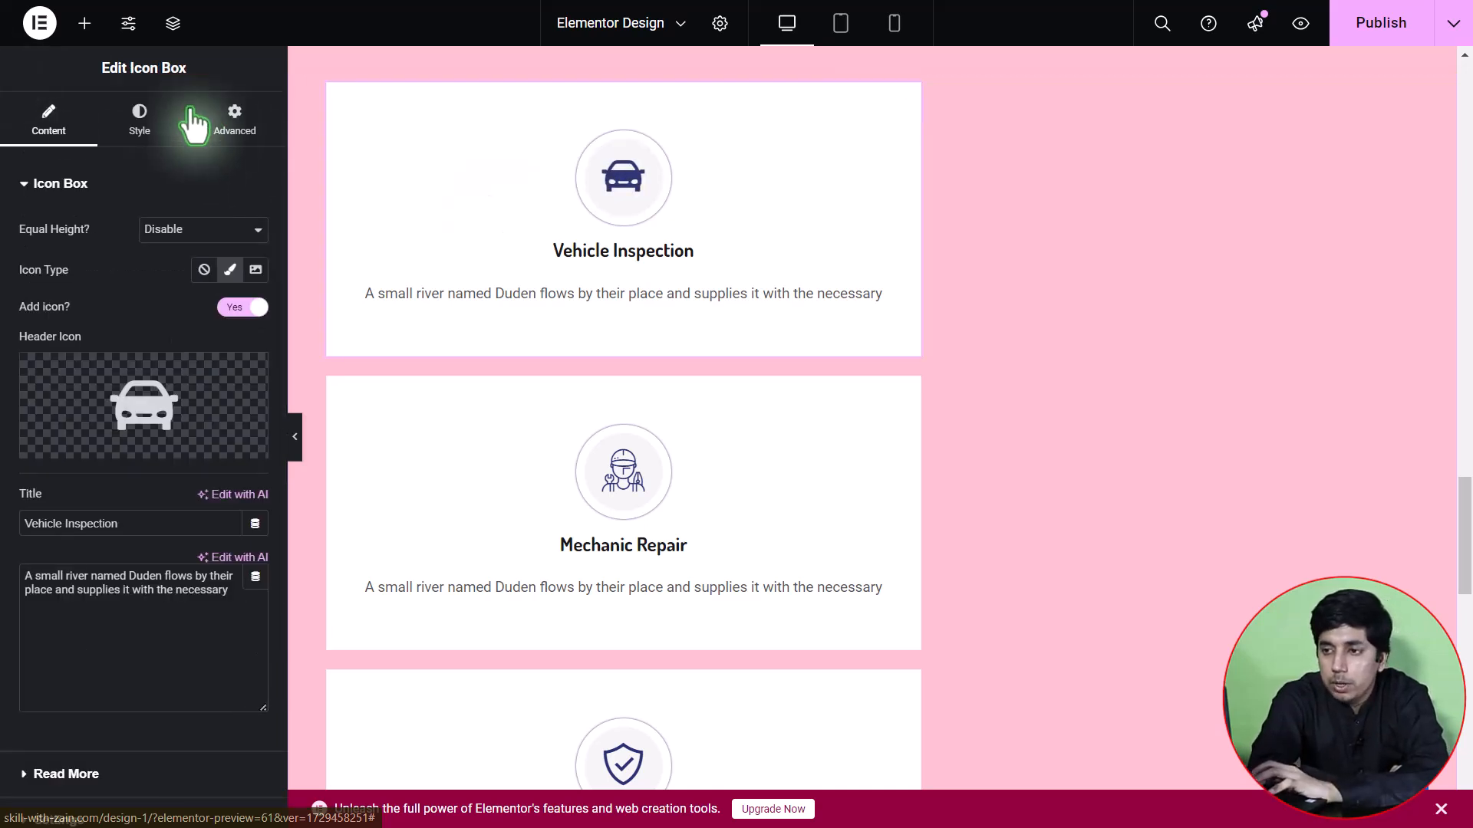
click(221, 127)
click(182, 378)
click(179, 471)
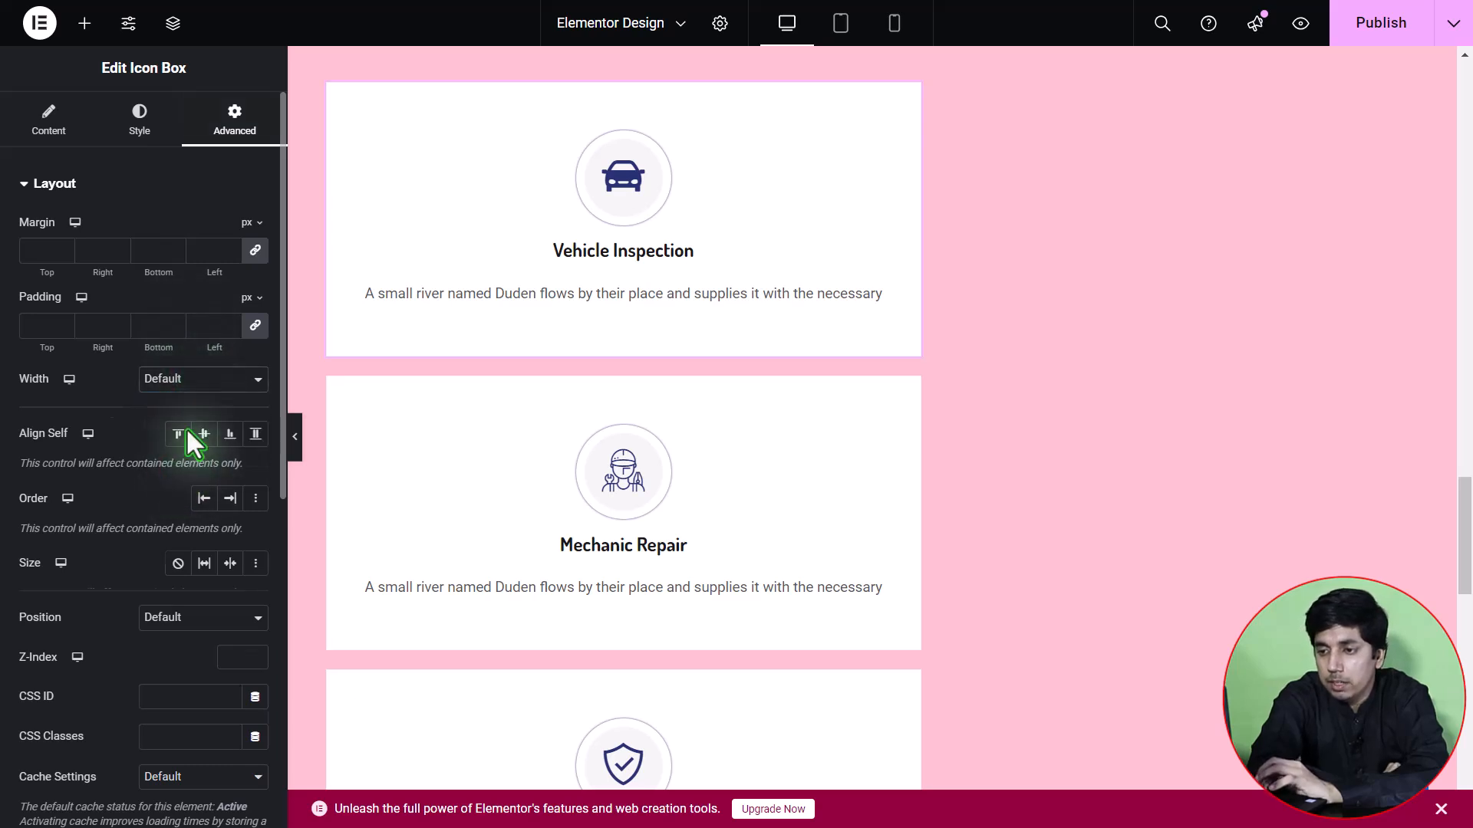
text(33)
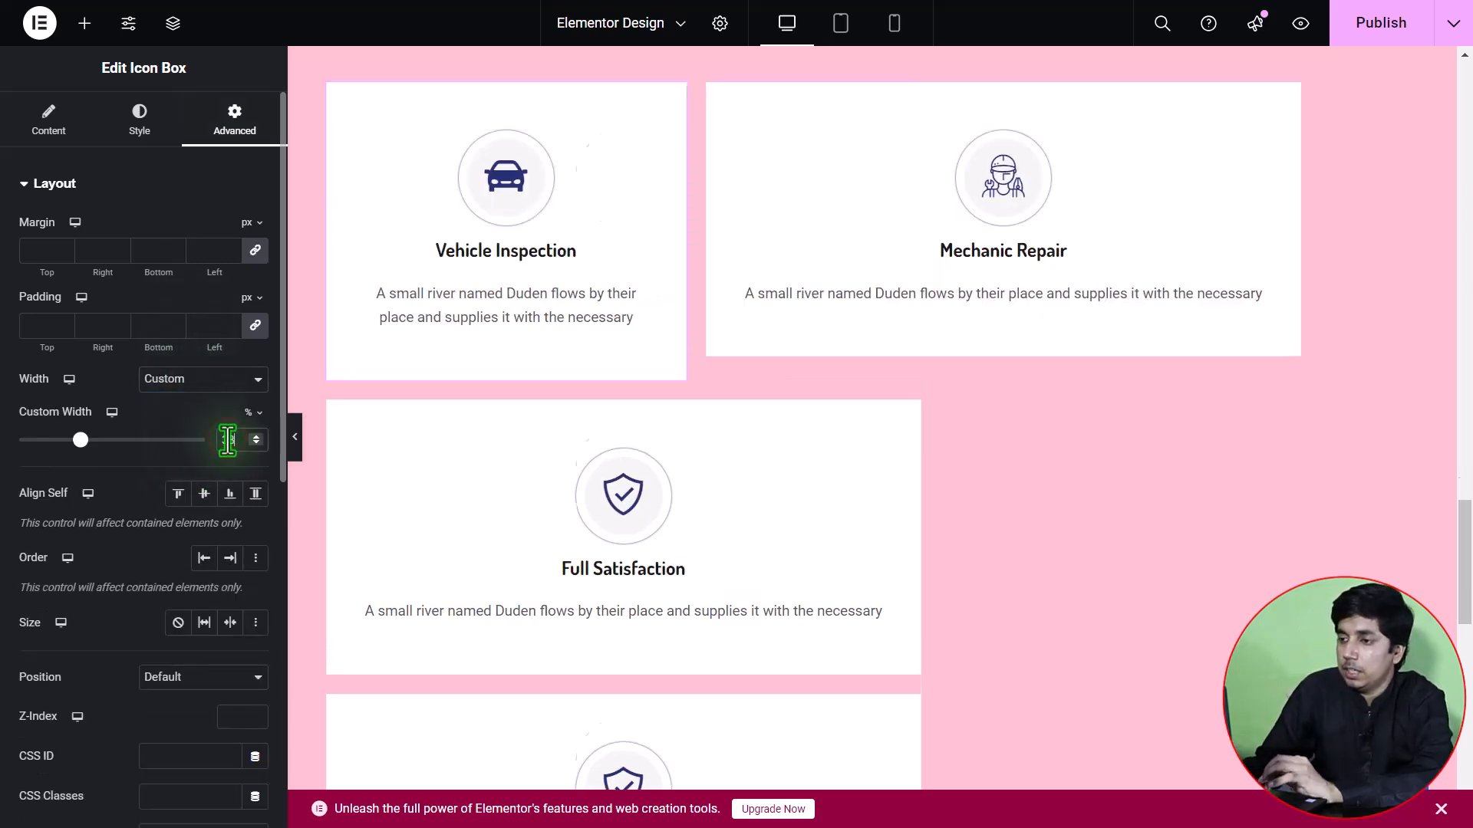
- Copy the Vehicle Inspection icon box's style onto the Mechanic Repair and first Full Satisfaction icon boxes
right_click(638, 174)
click(666, 273)
right_click(790, 192)
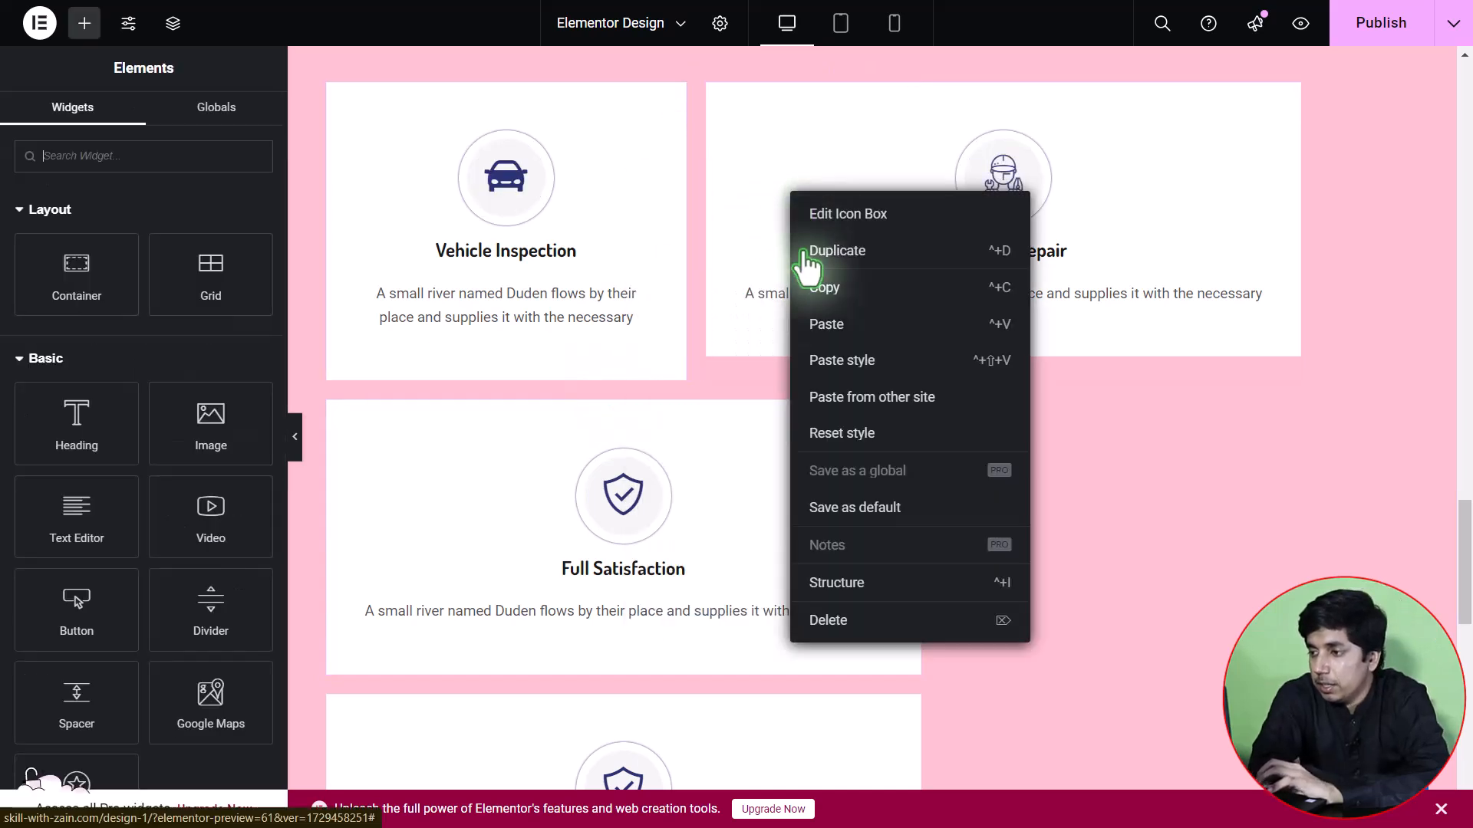
click(827, 362)
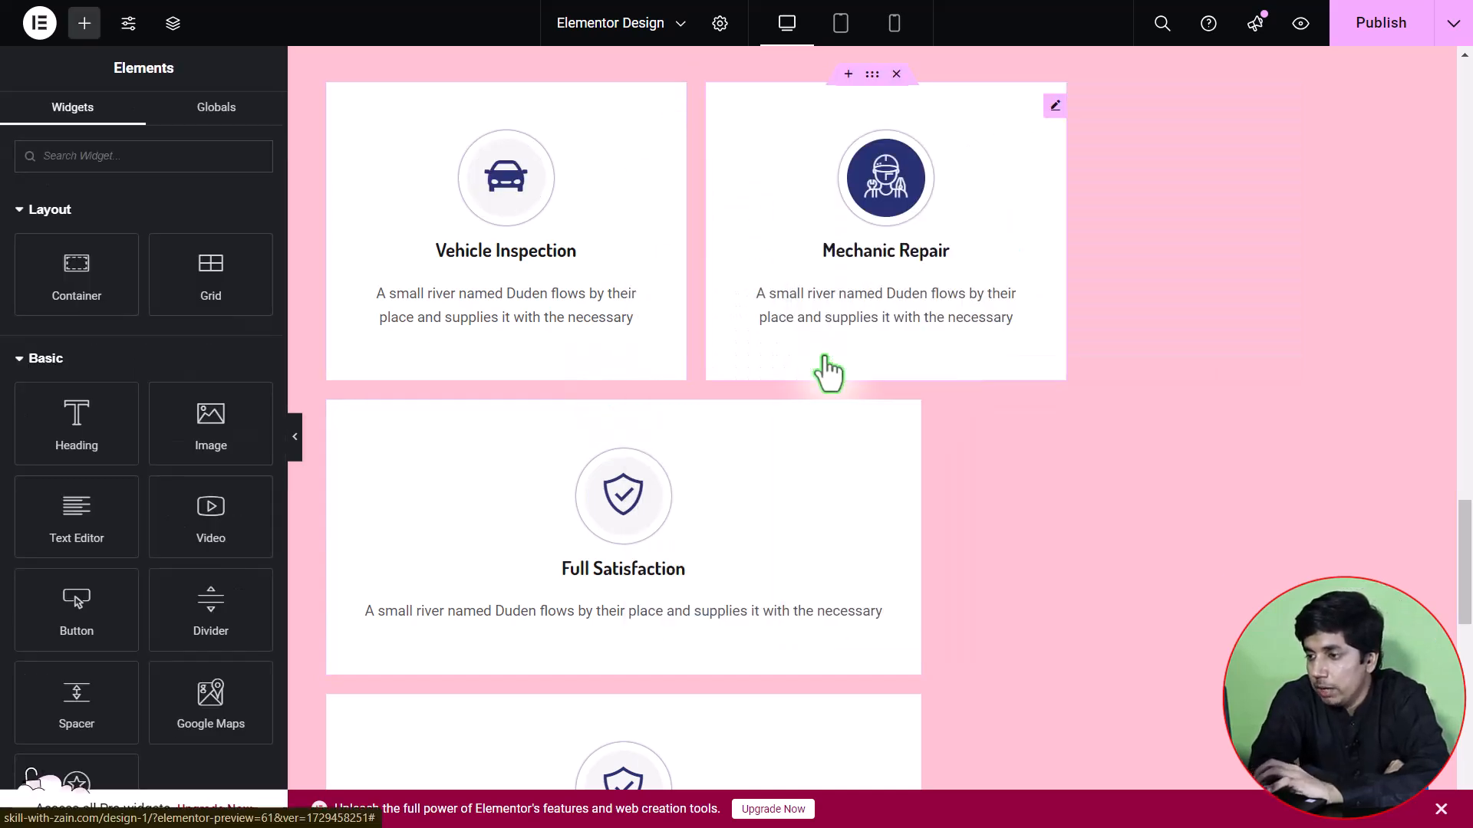
right_click(759, 463)
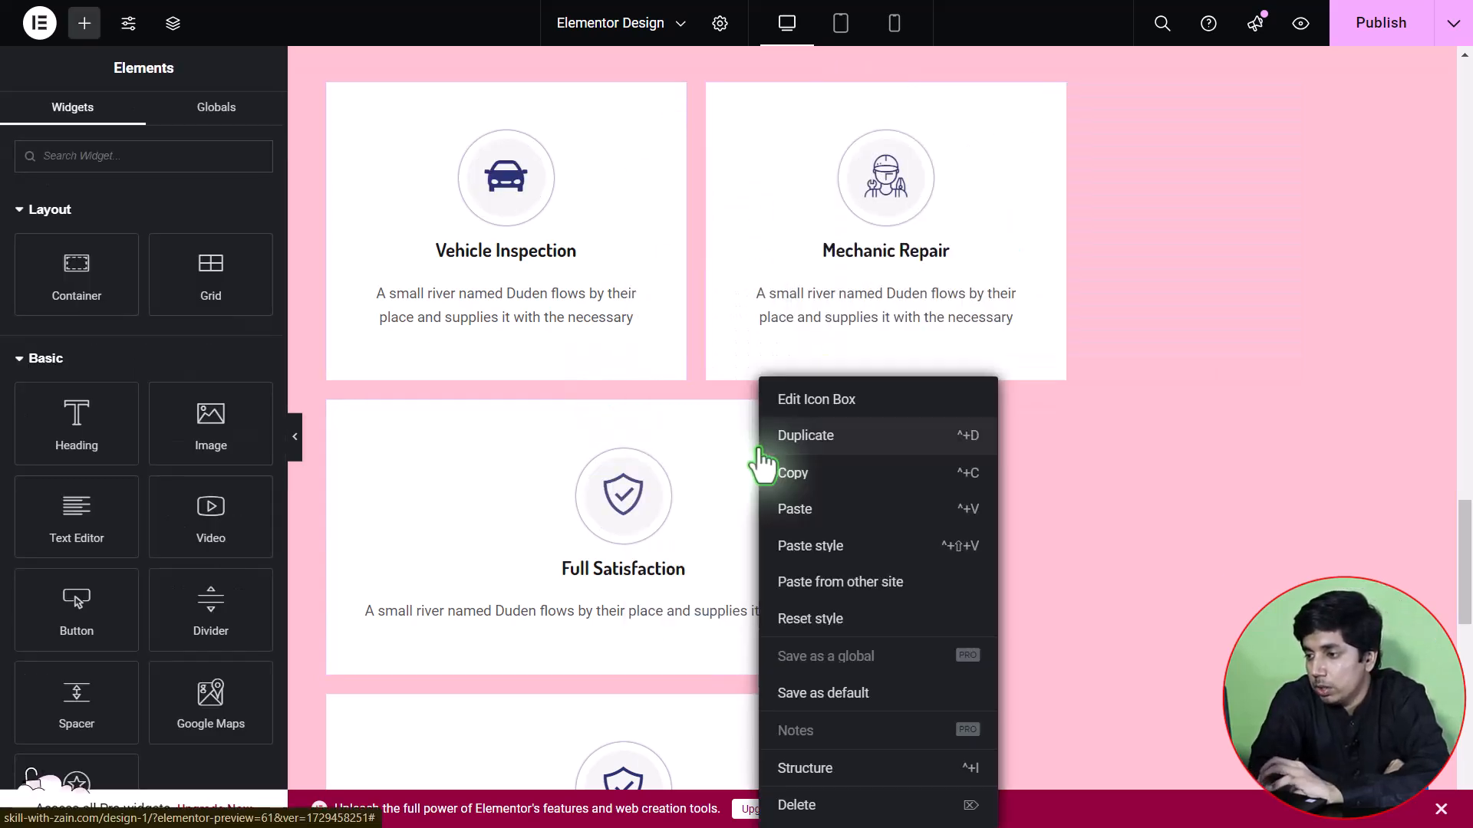
click(804, 545)
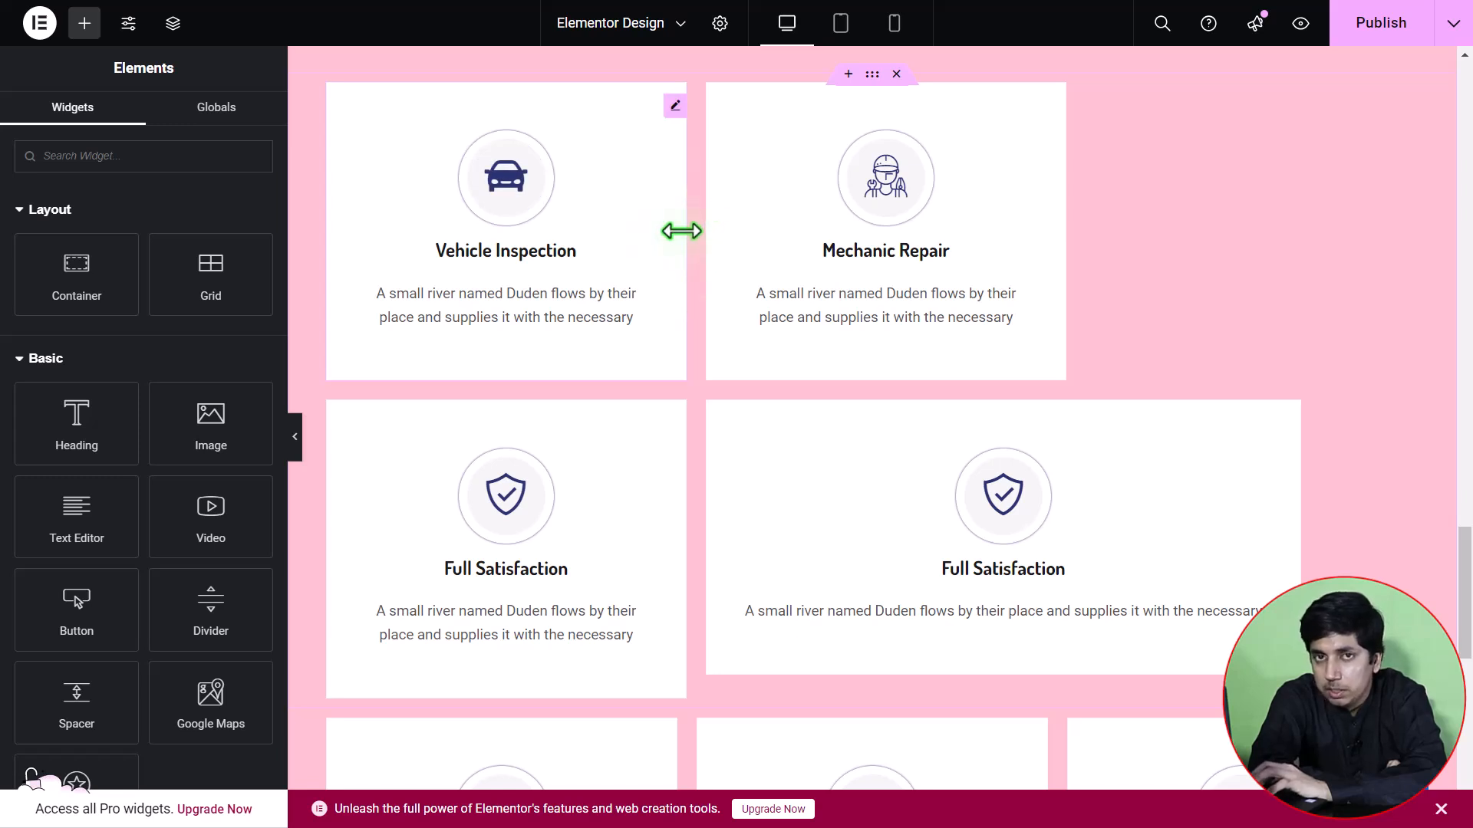
- Set the custom width of the Vehicle Inspection, Mechanic Repair and first Full Satisfaction icon boxes to 32%
click(674, 107)
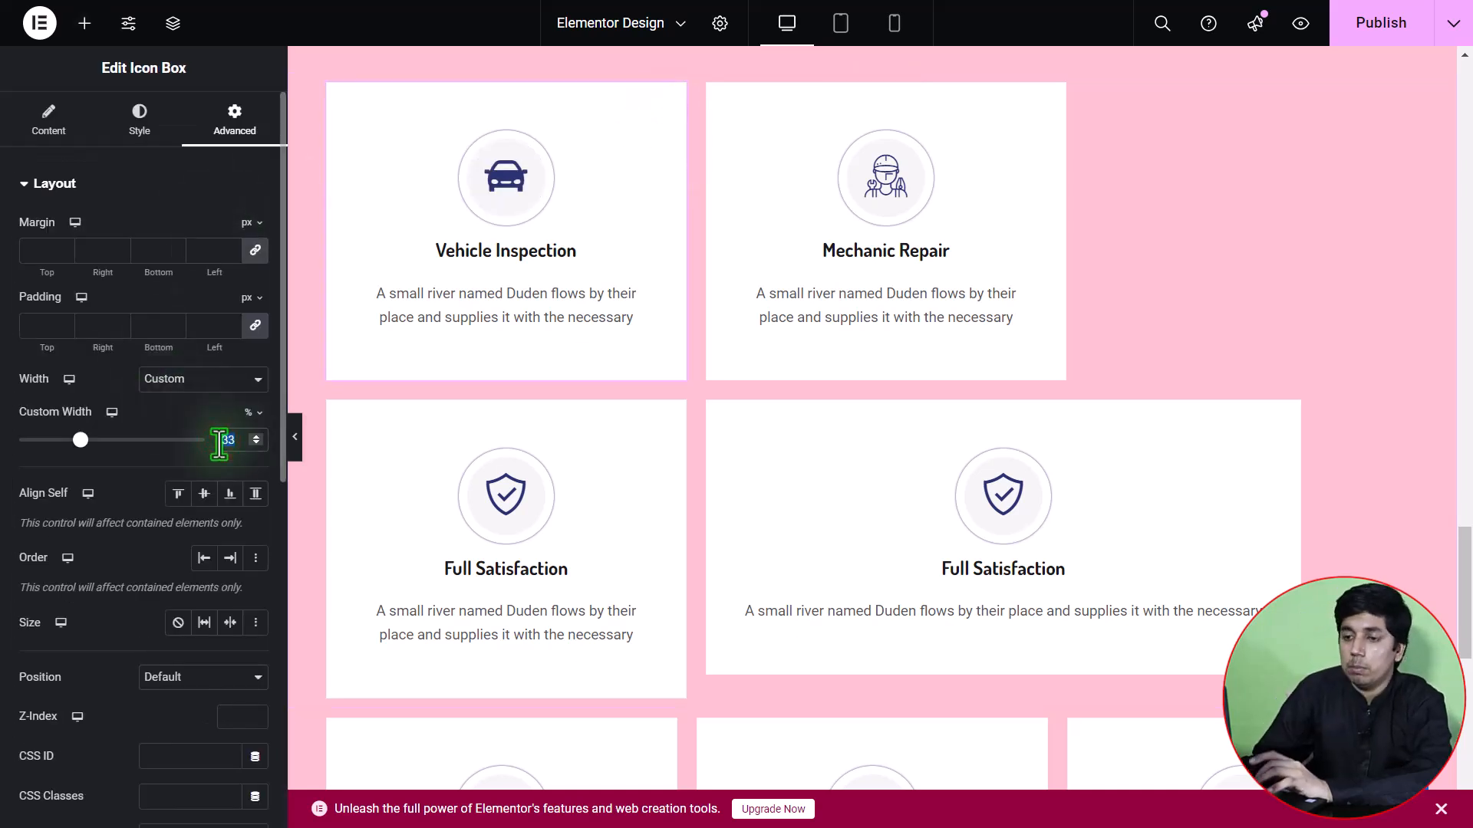
text(32)
click(775, 259)
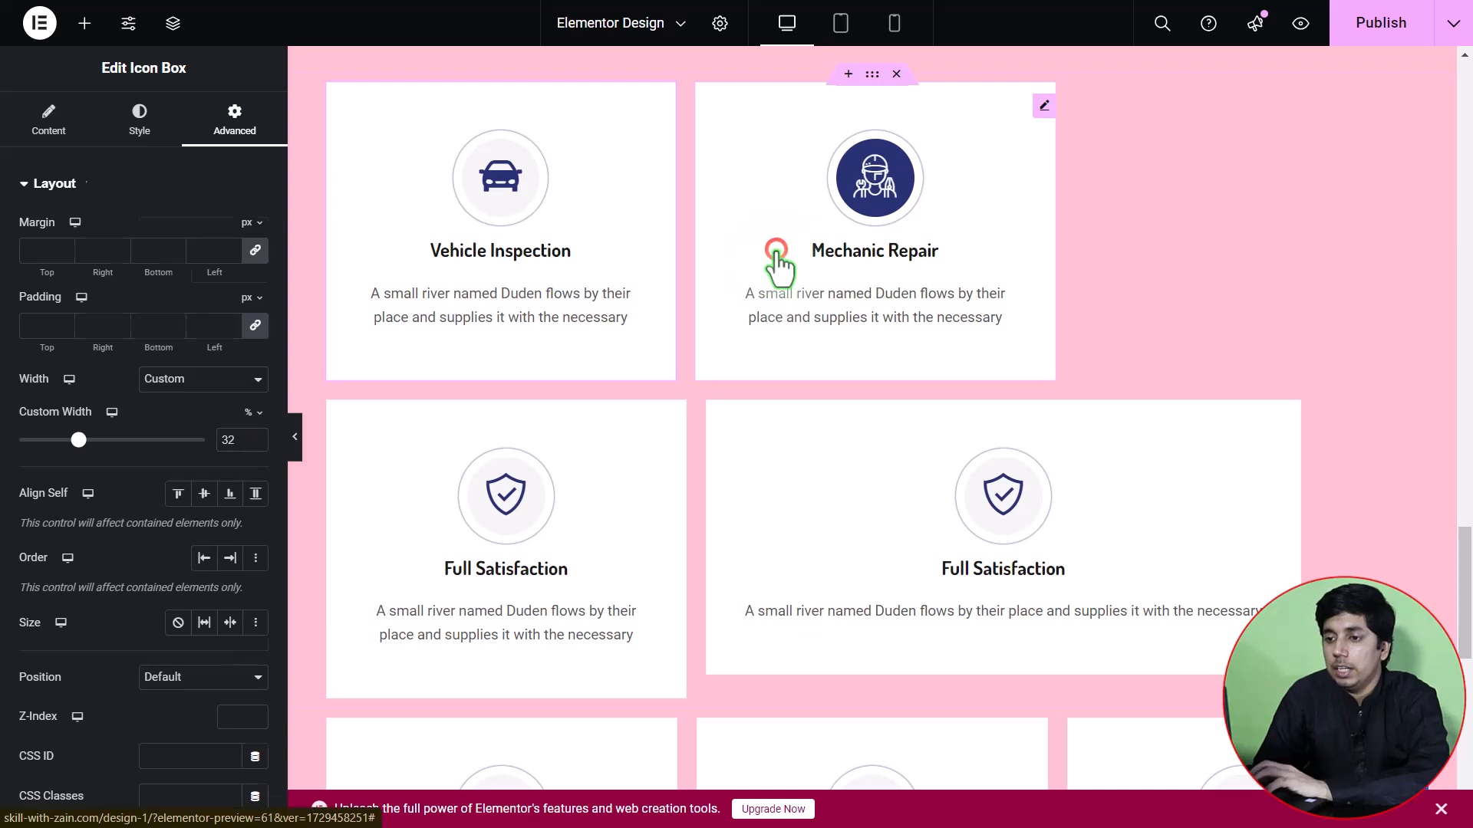
click(225, 129)
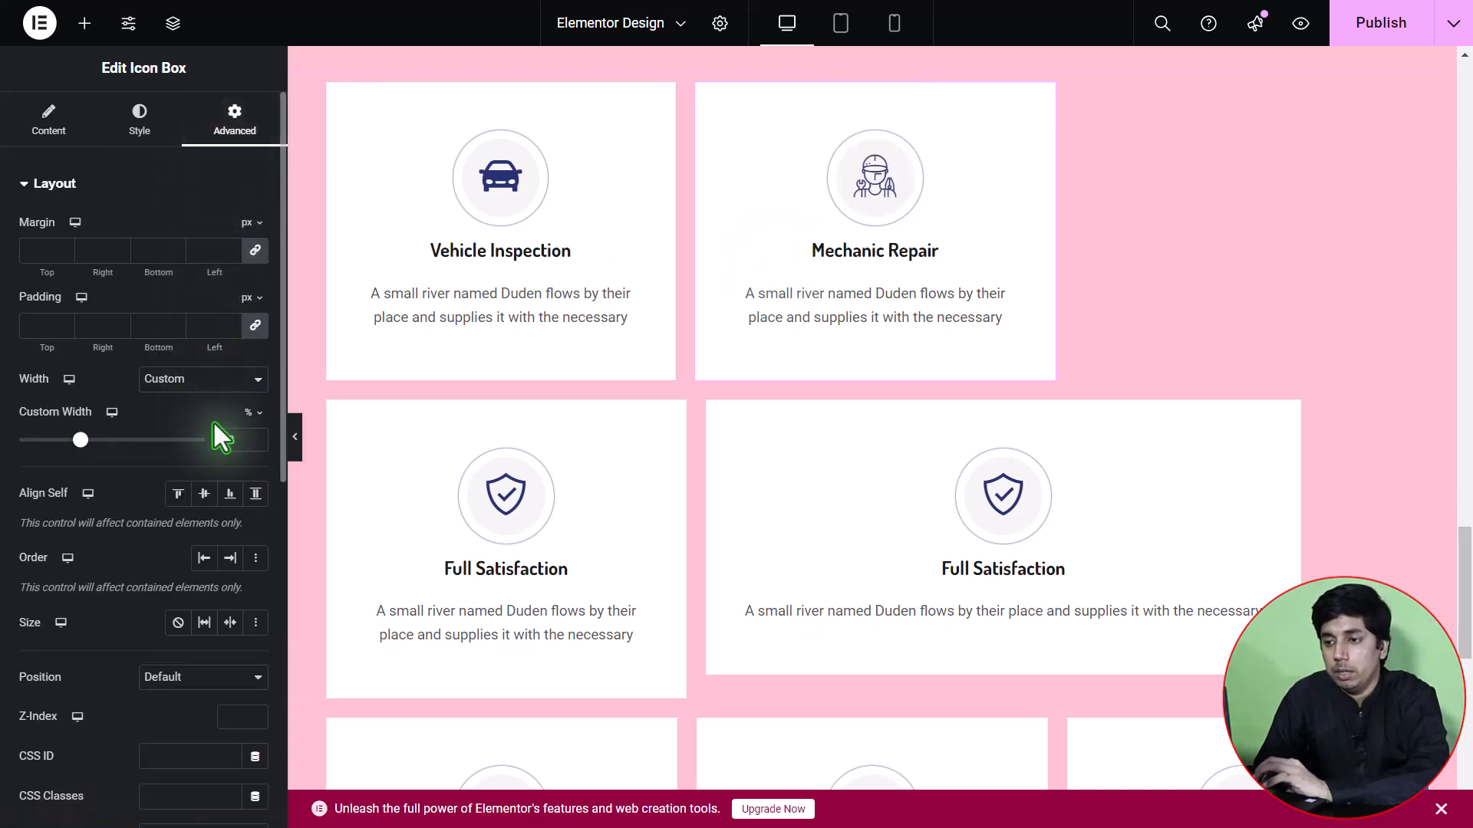
drag(224, 439, 300, 454)
text(32)
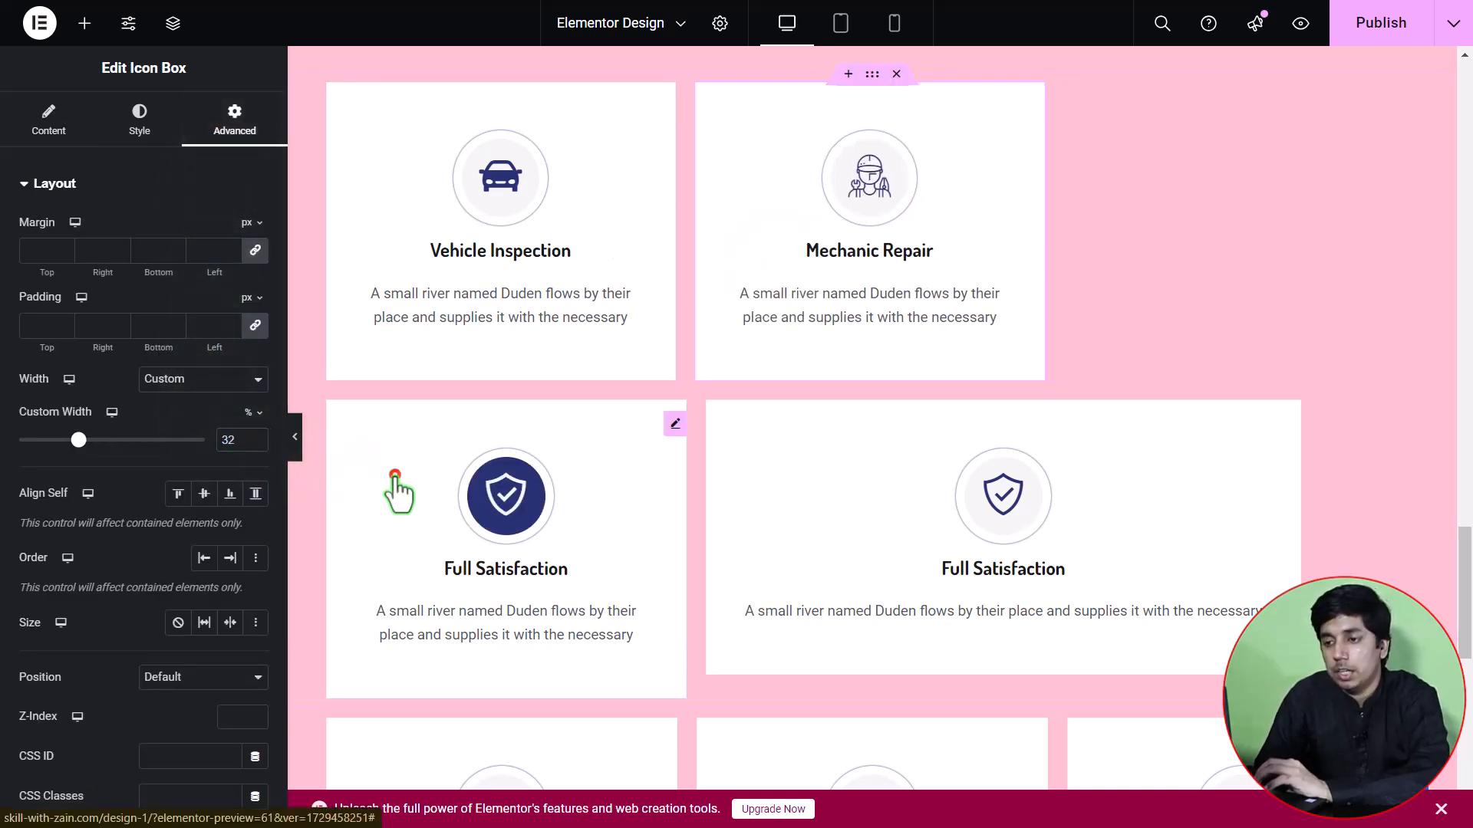
click(395, 488)
click(234, 138)
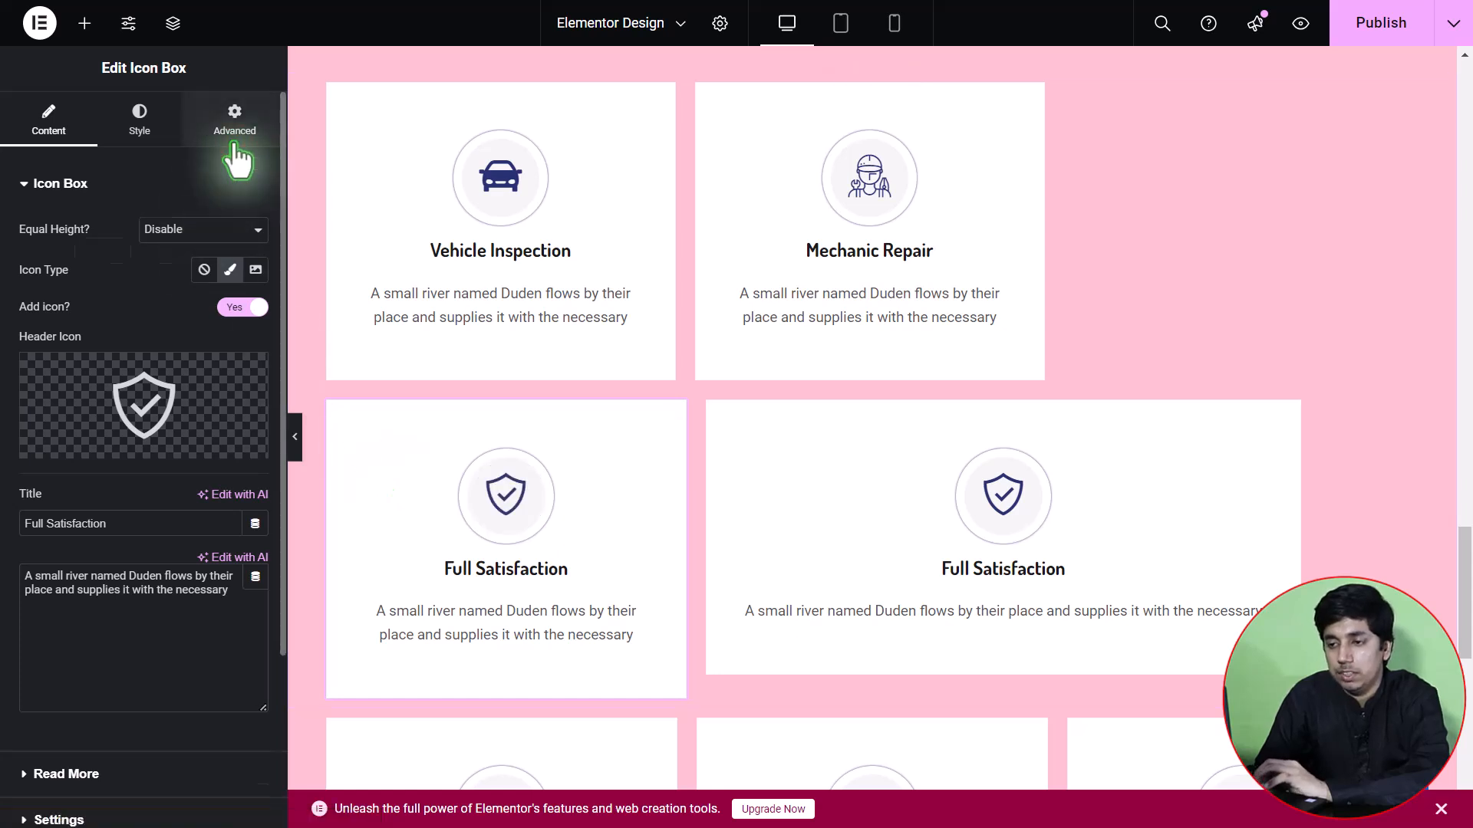
text(32)
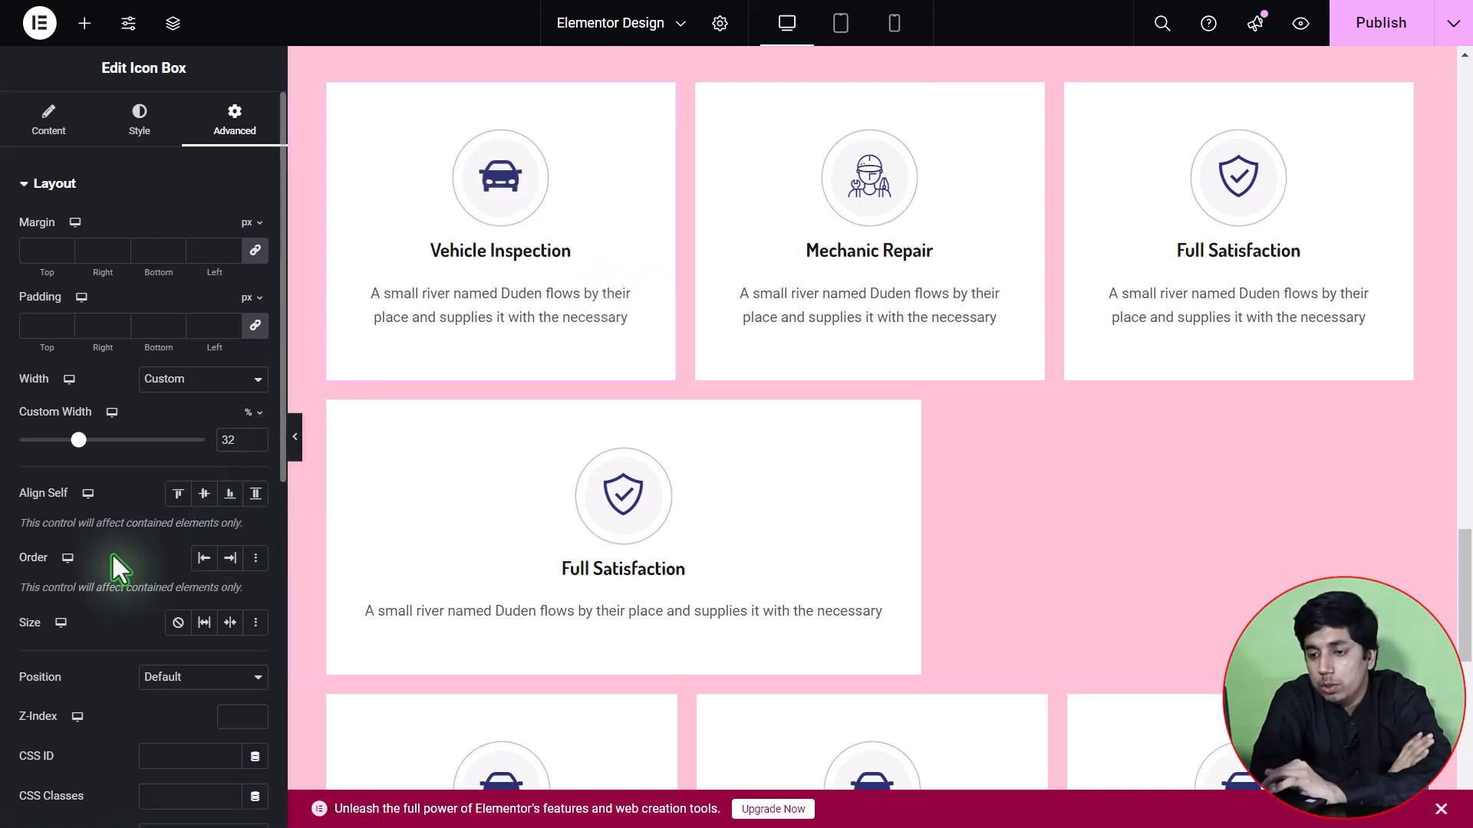
- Set the flex size to Grow for the three icon boxes in the Flexbox container's first row
scroll(114, 559, down, 2)
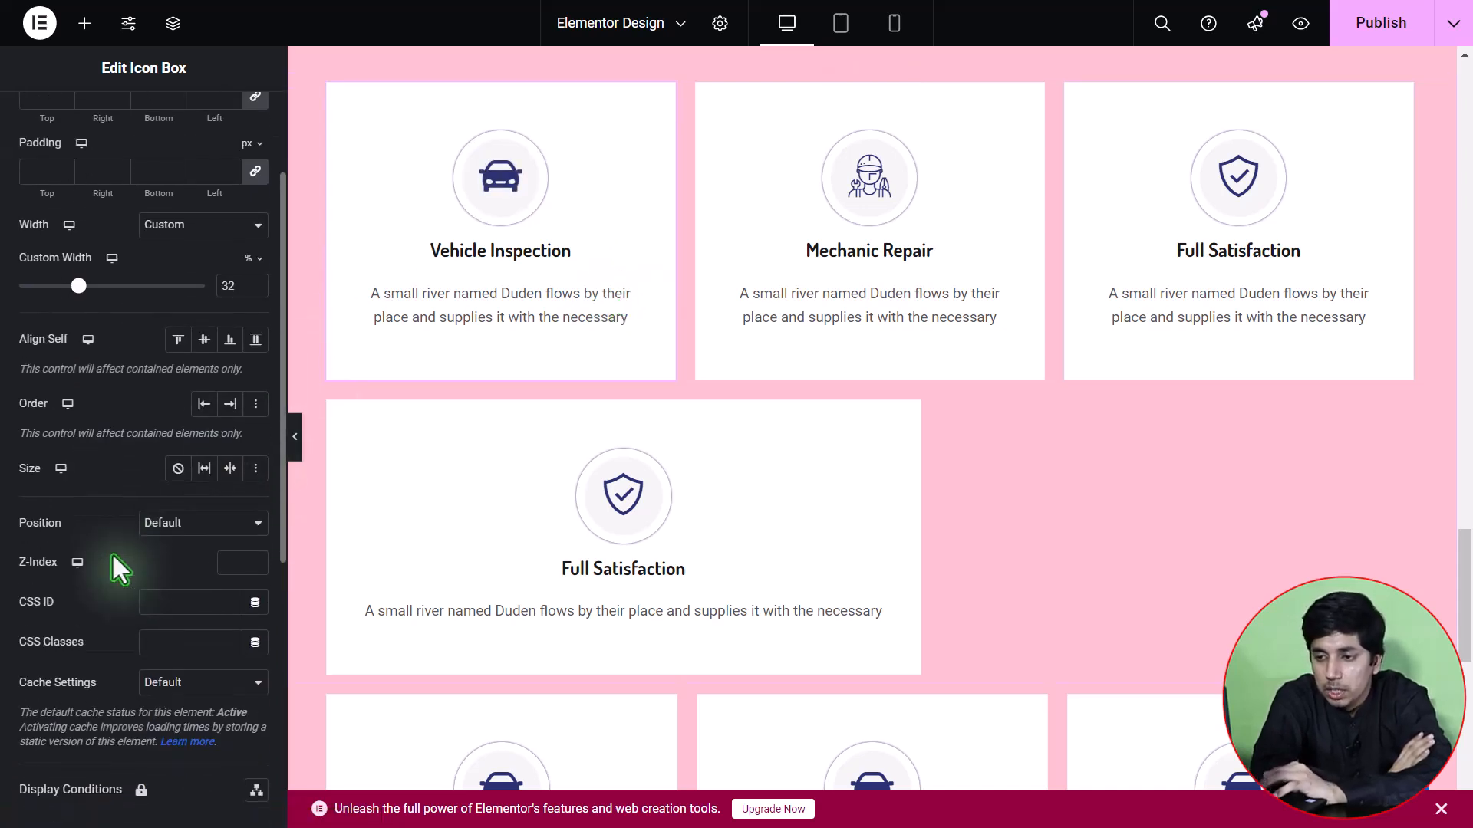
click(205, 468)
scroll(174, 537, up, 2)
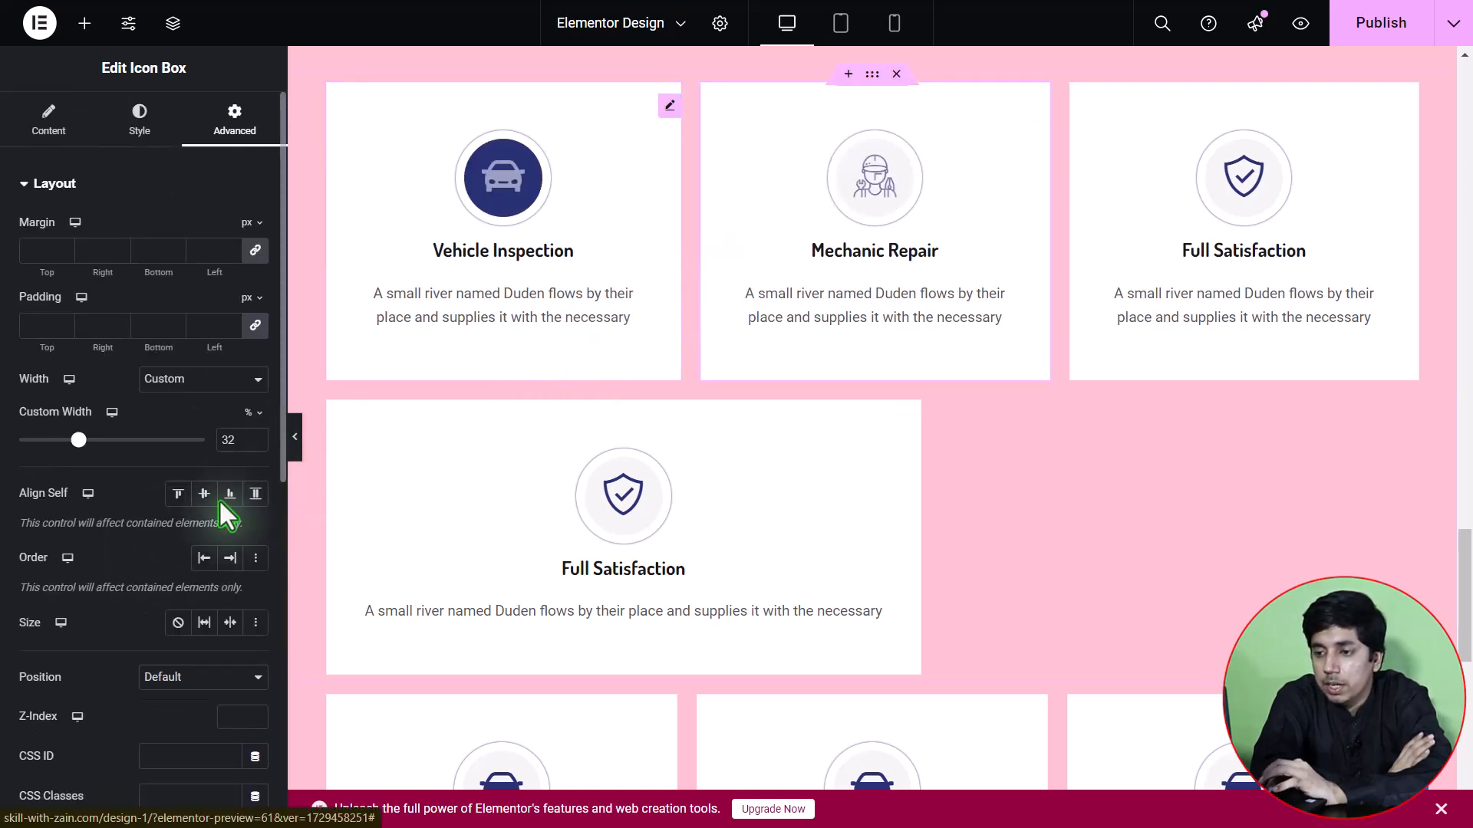
scroll(173, 537, down, 1)
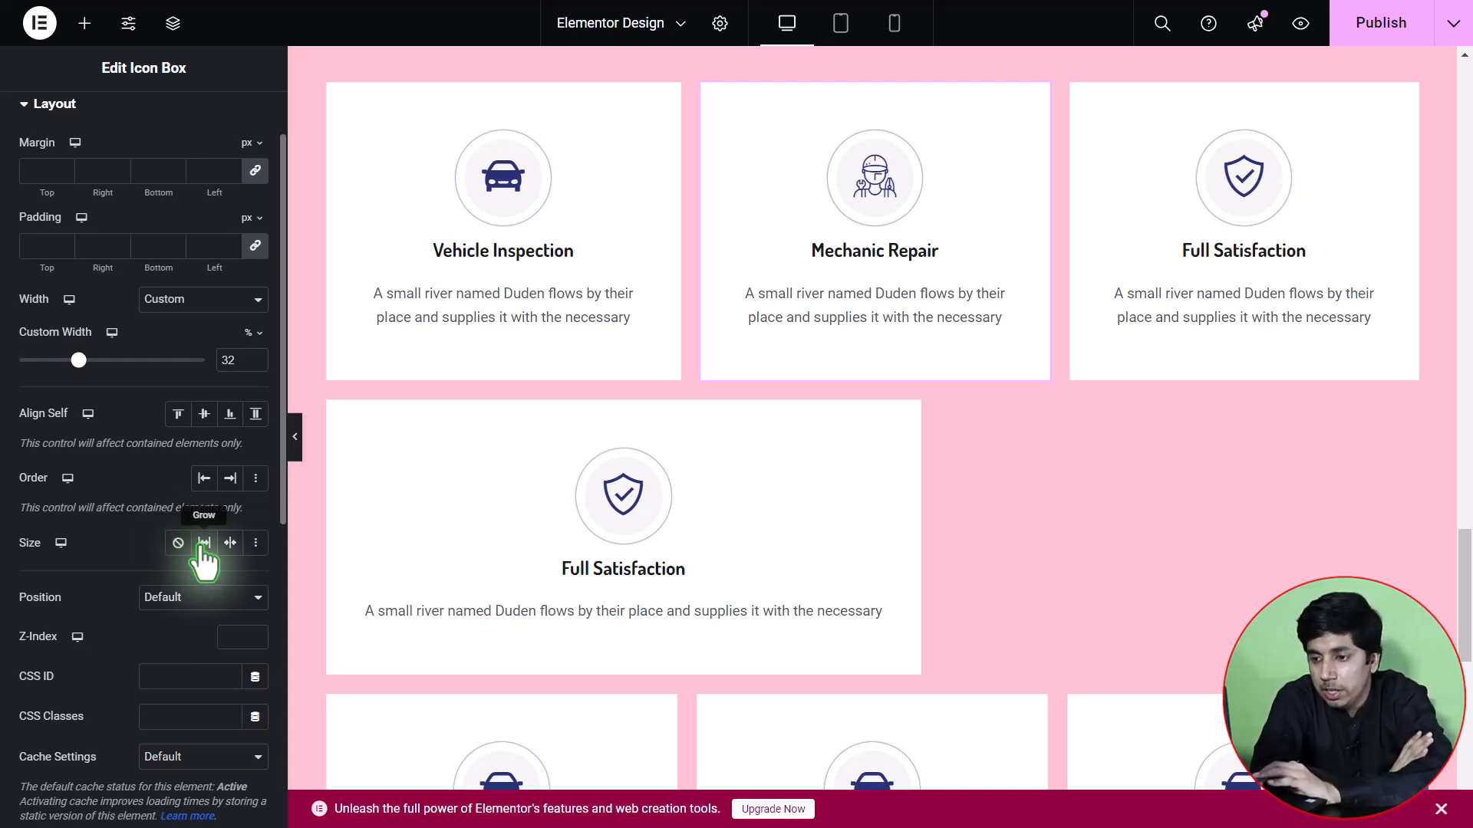
click(203, 544)
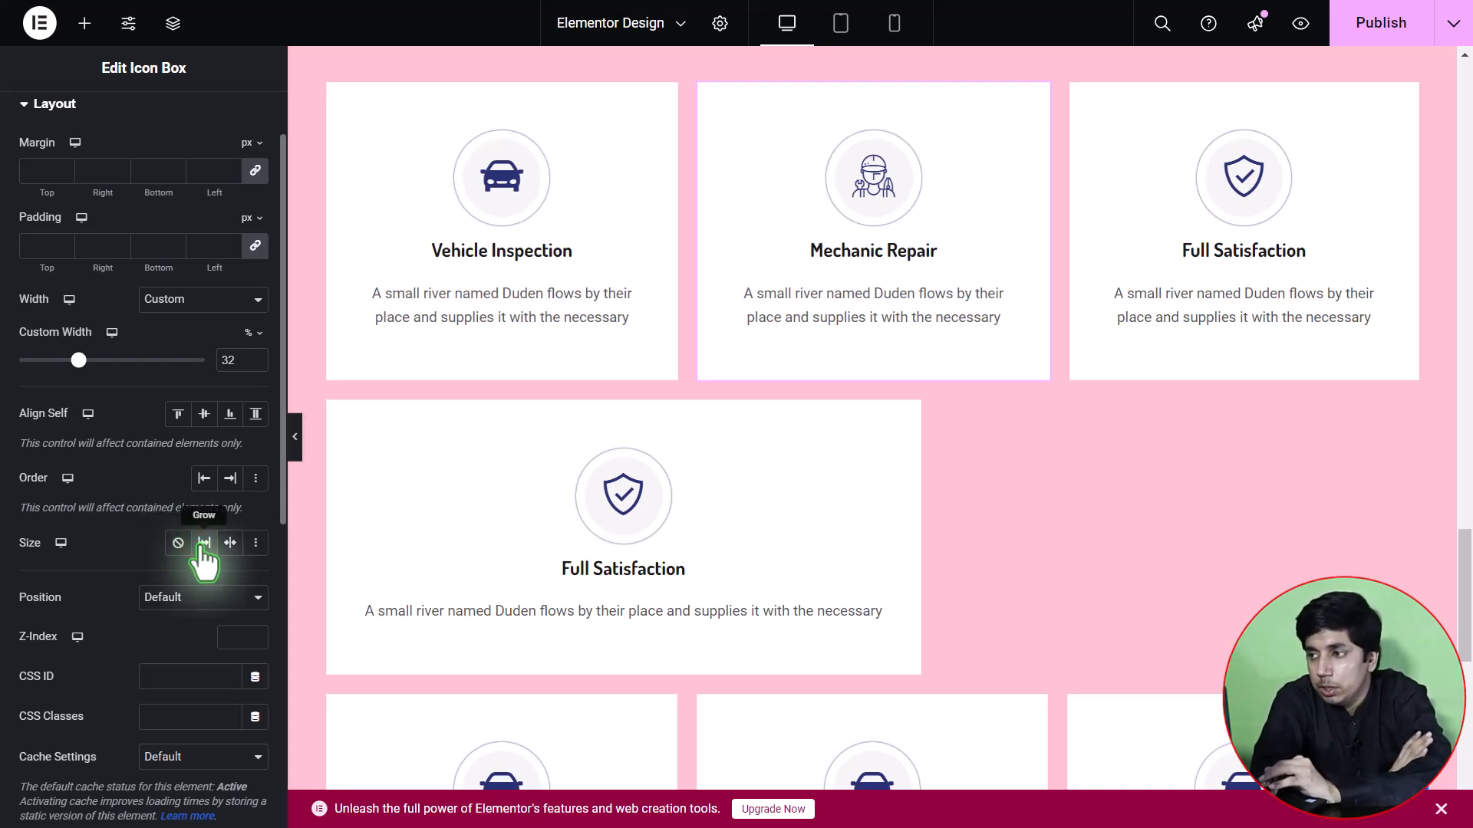
click(1125, 268)
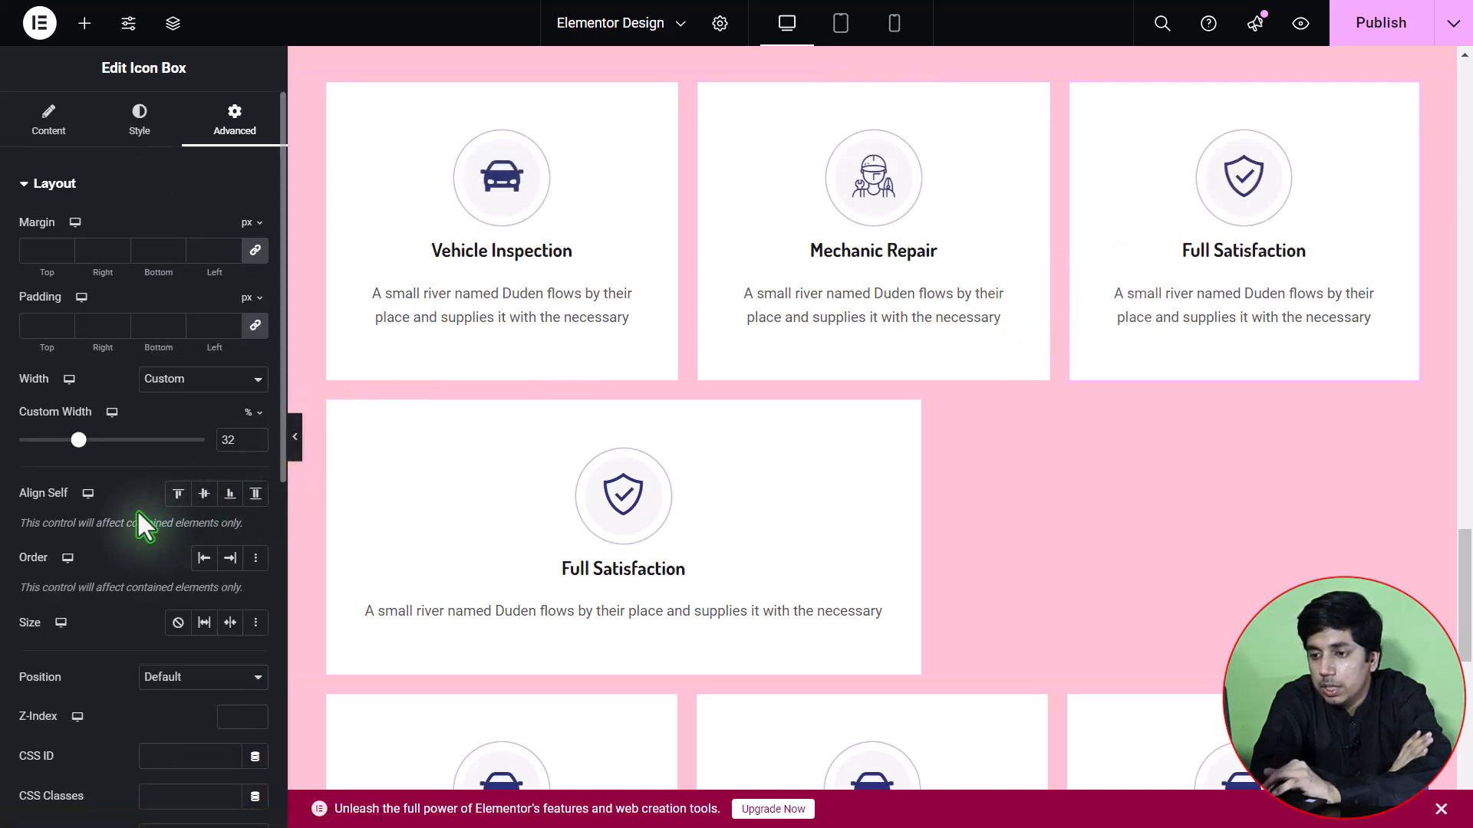
scroll(138, 512, down, 1)
click(203, 558)
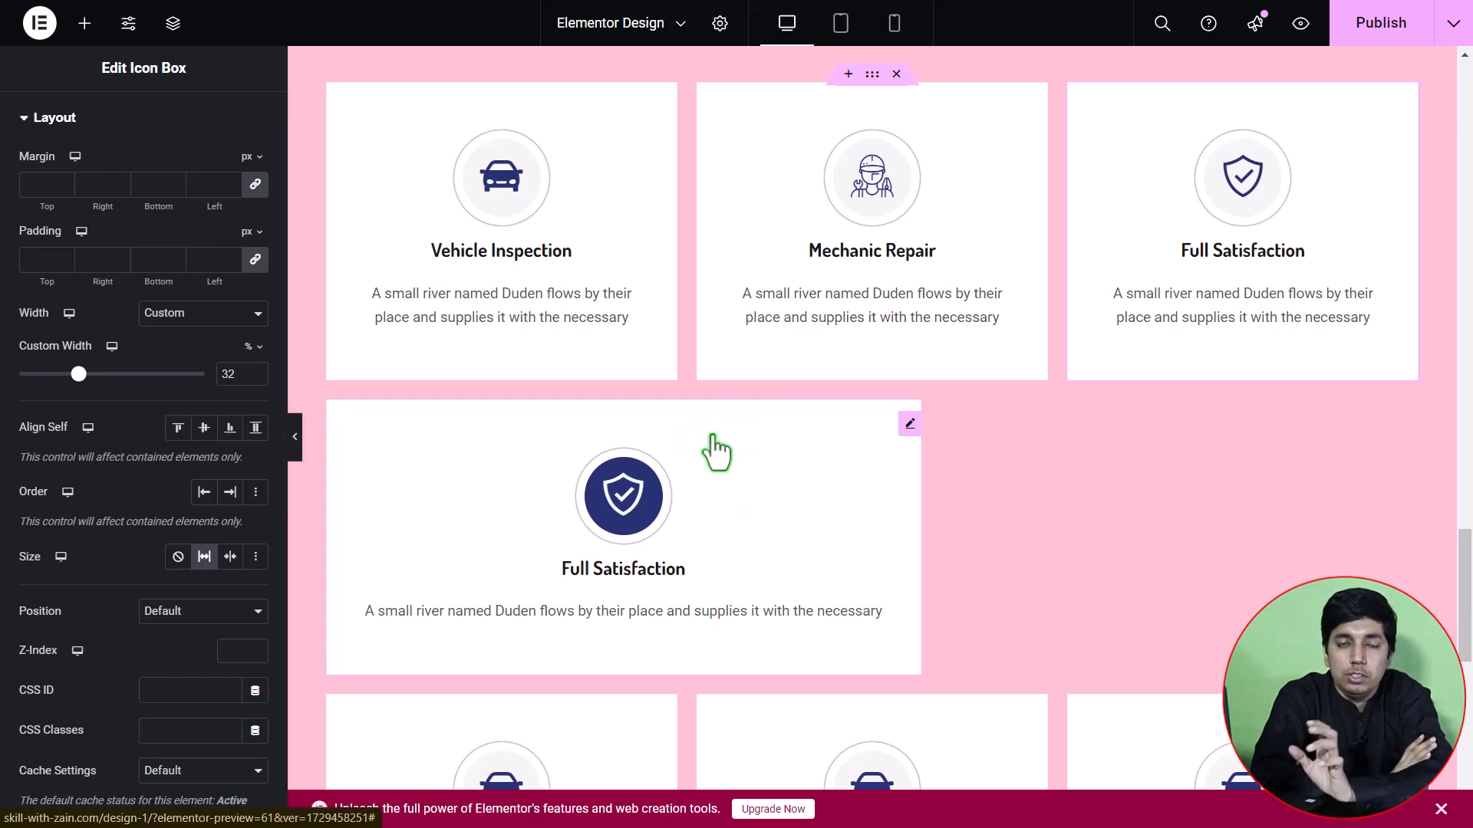
- Replace the leftover wide Full Satisfaction icon box with three duplicates of the first row's Full Satisfaction icon box
right_click(913, 618)
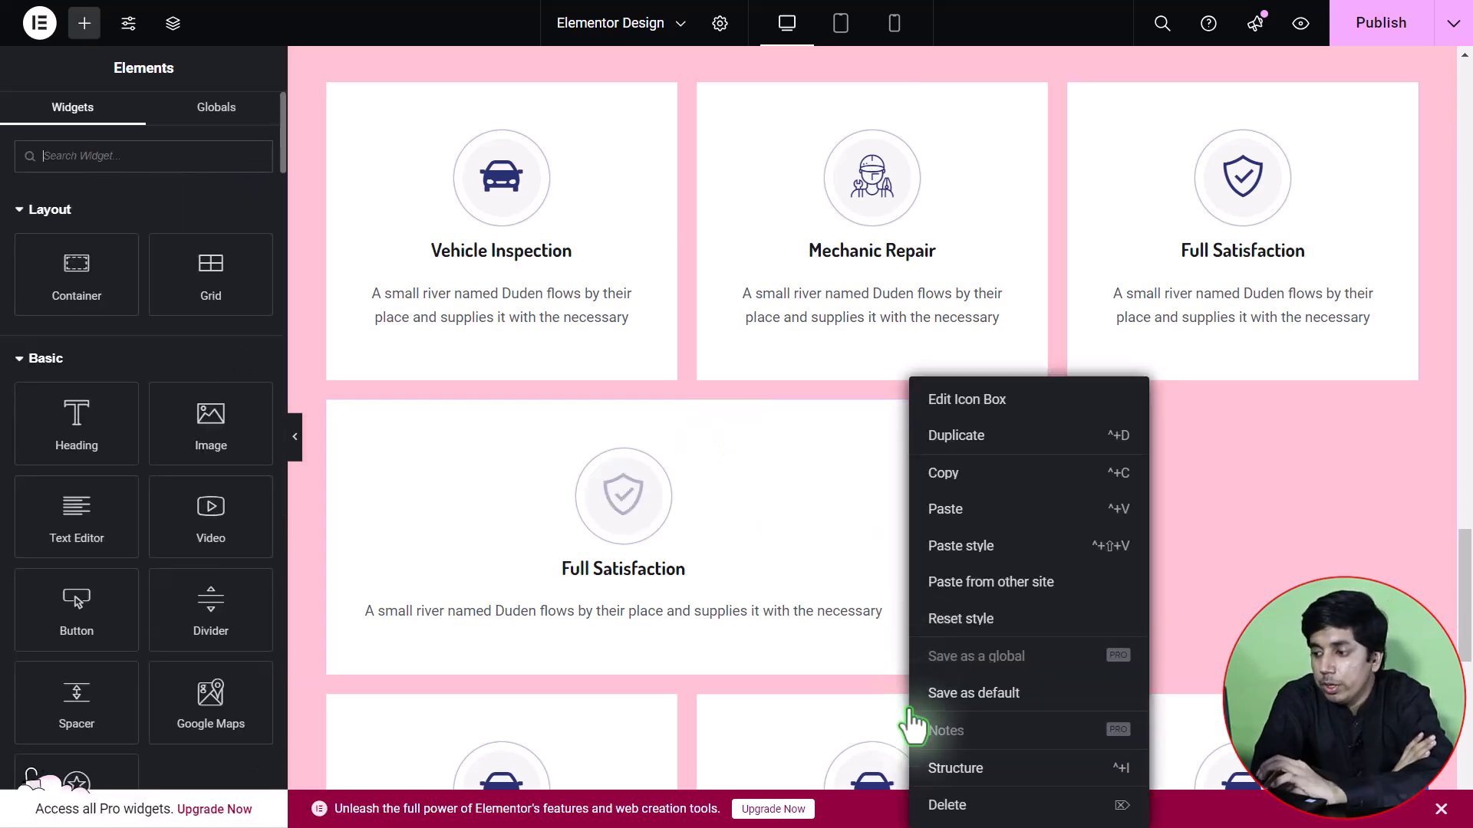
click(947, 805)
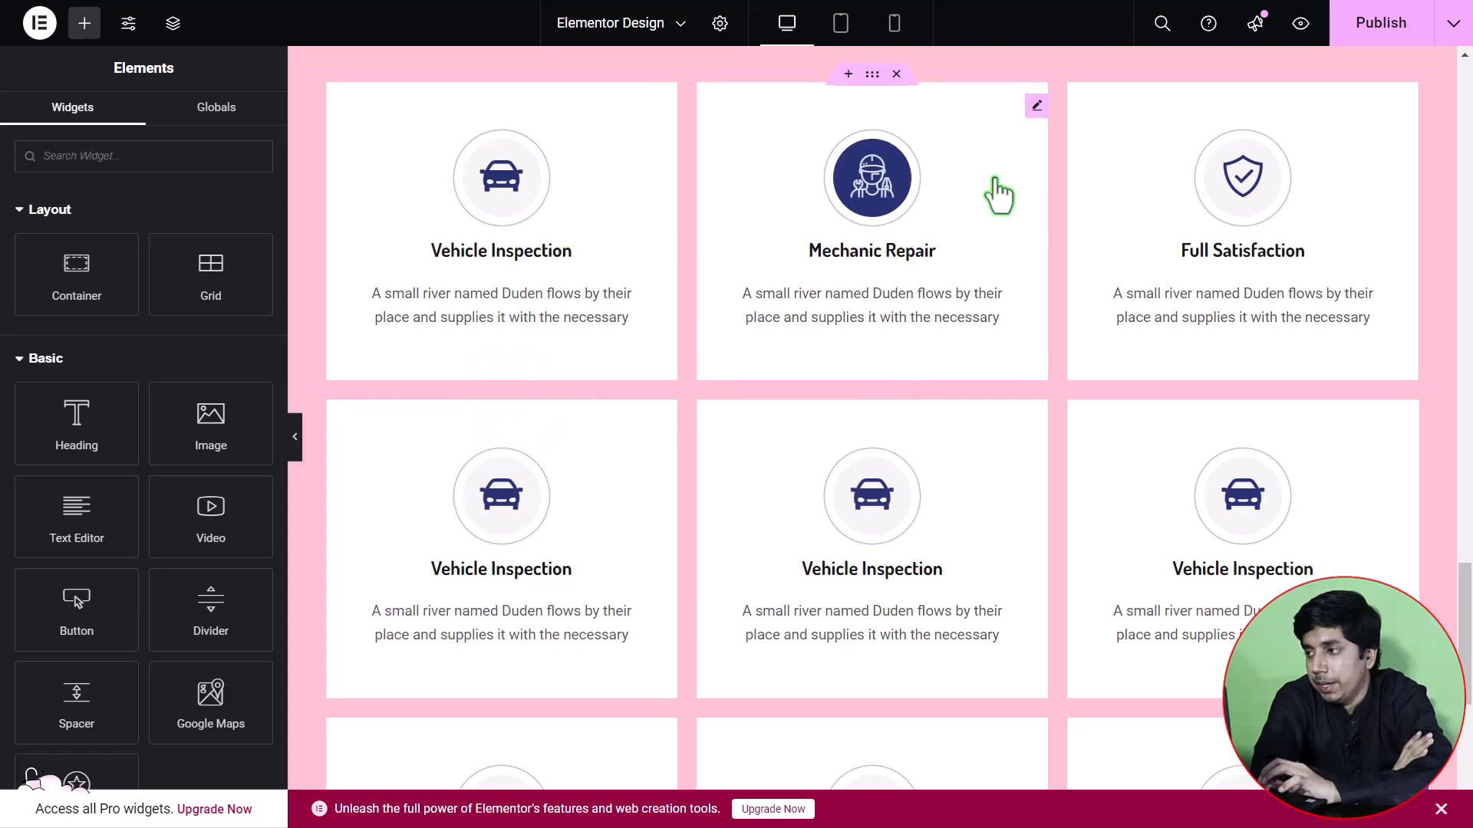
right_click(1150, 194)
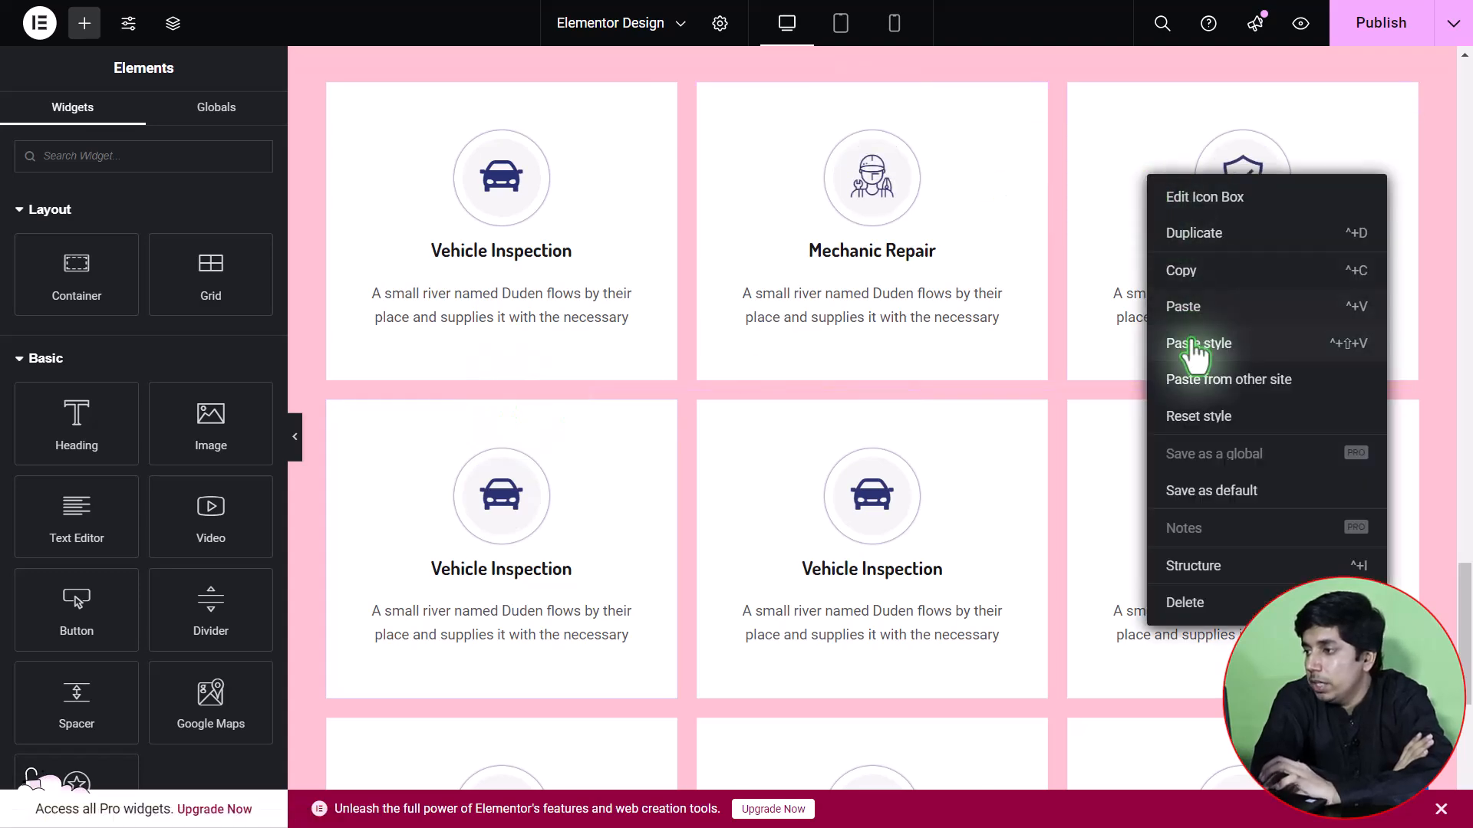
click(1198, 235)
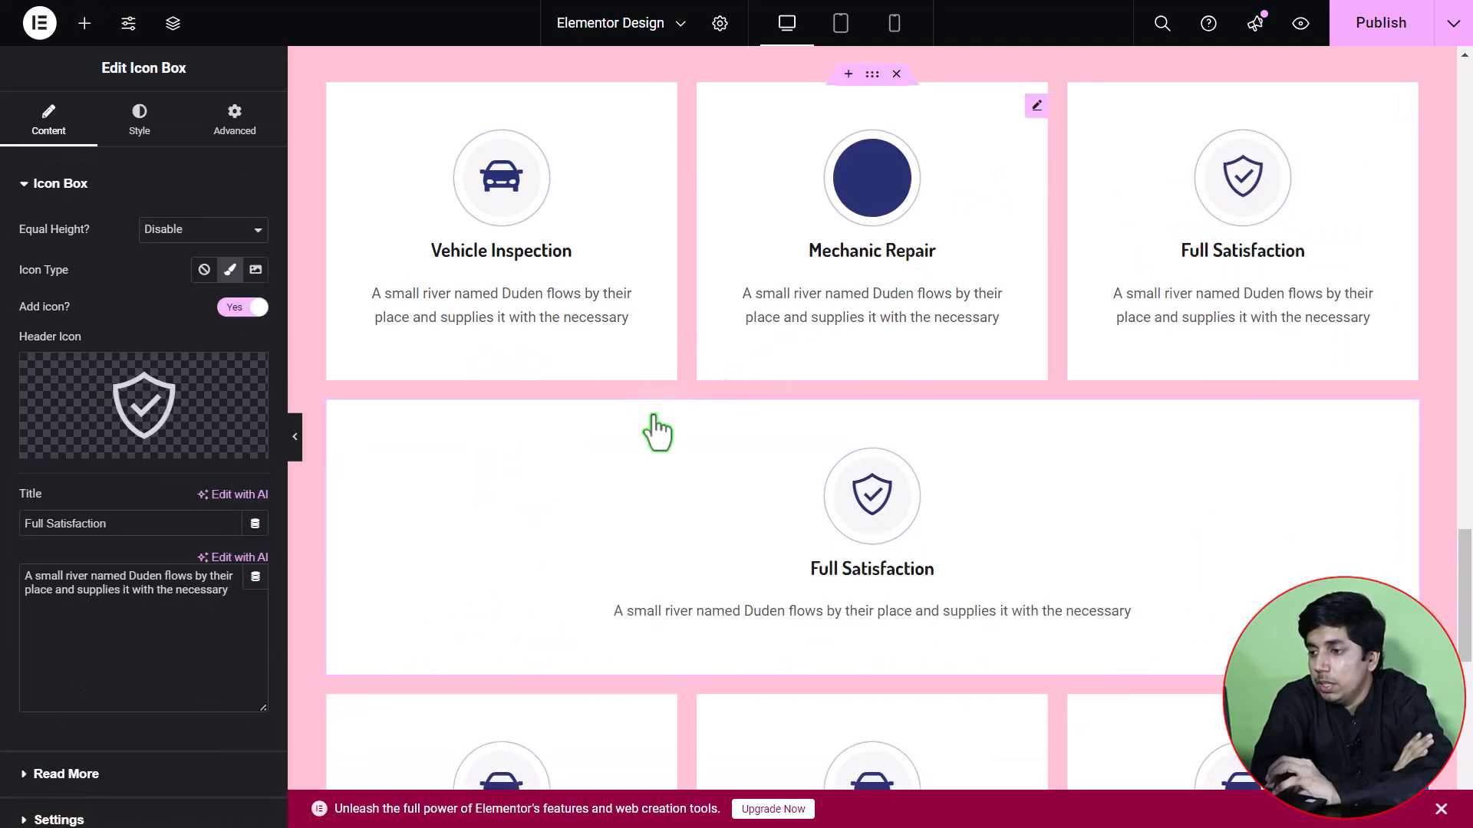
right_click(592, 492)
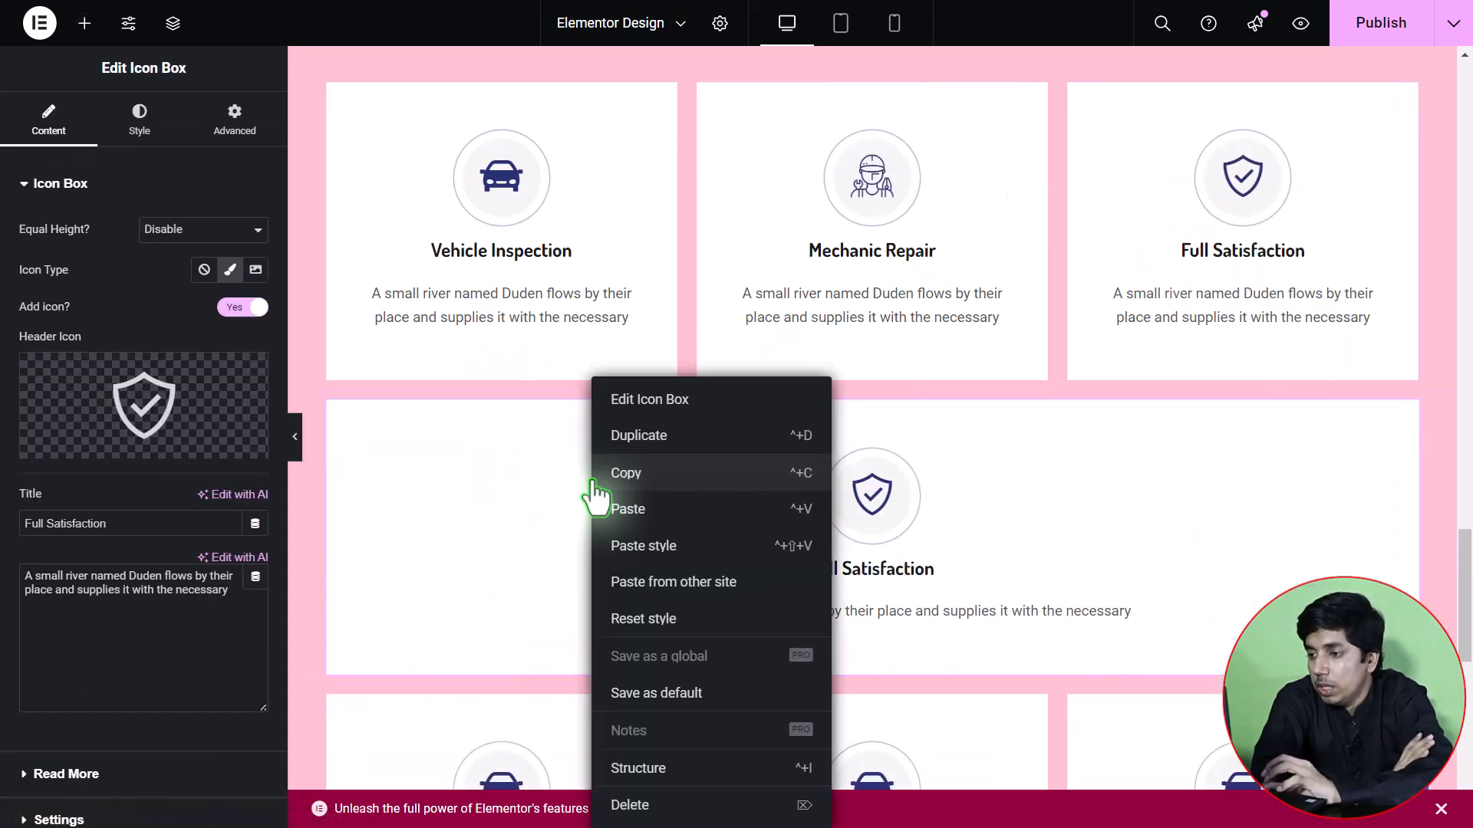
click(632, 444)
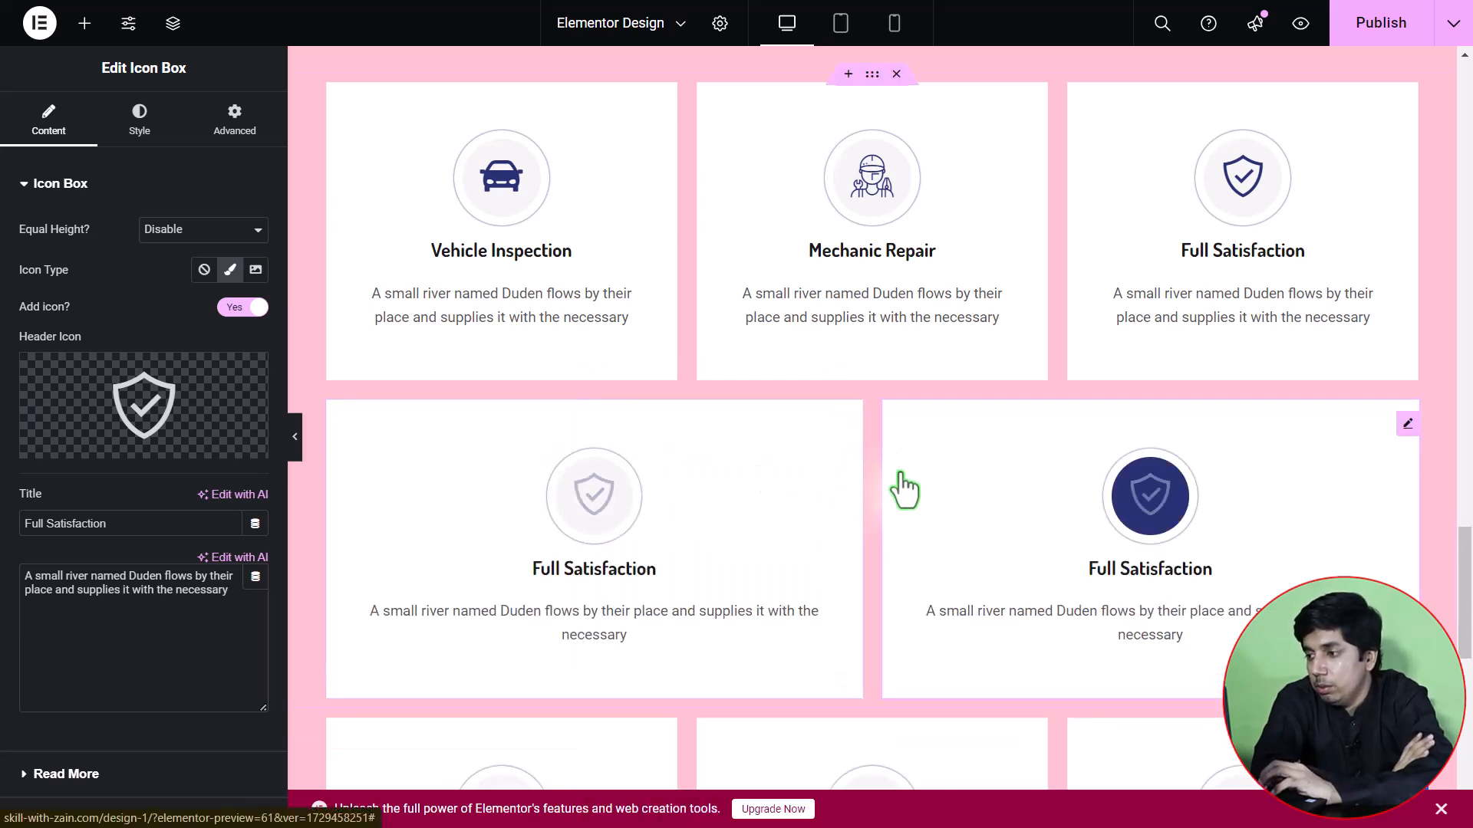
right_click(927, 486)
click(969, 435)
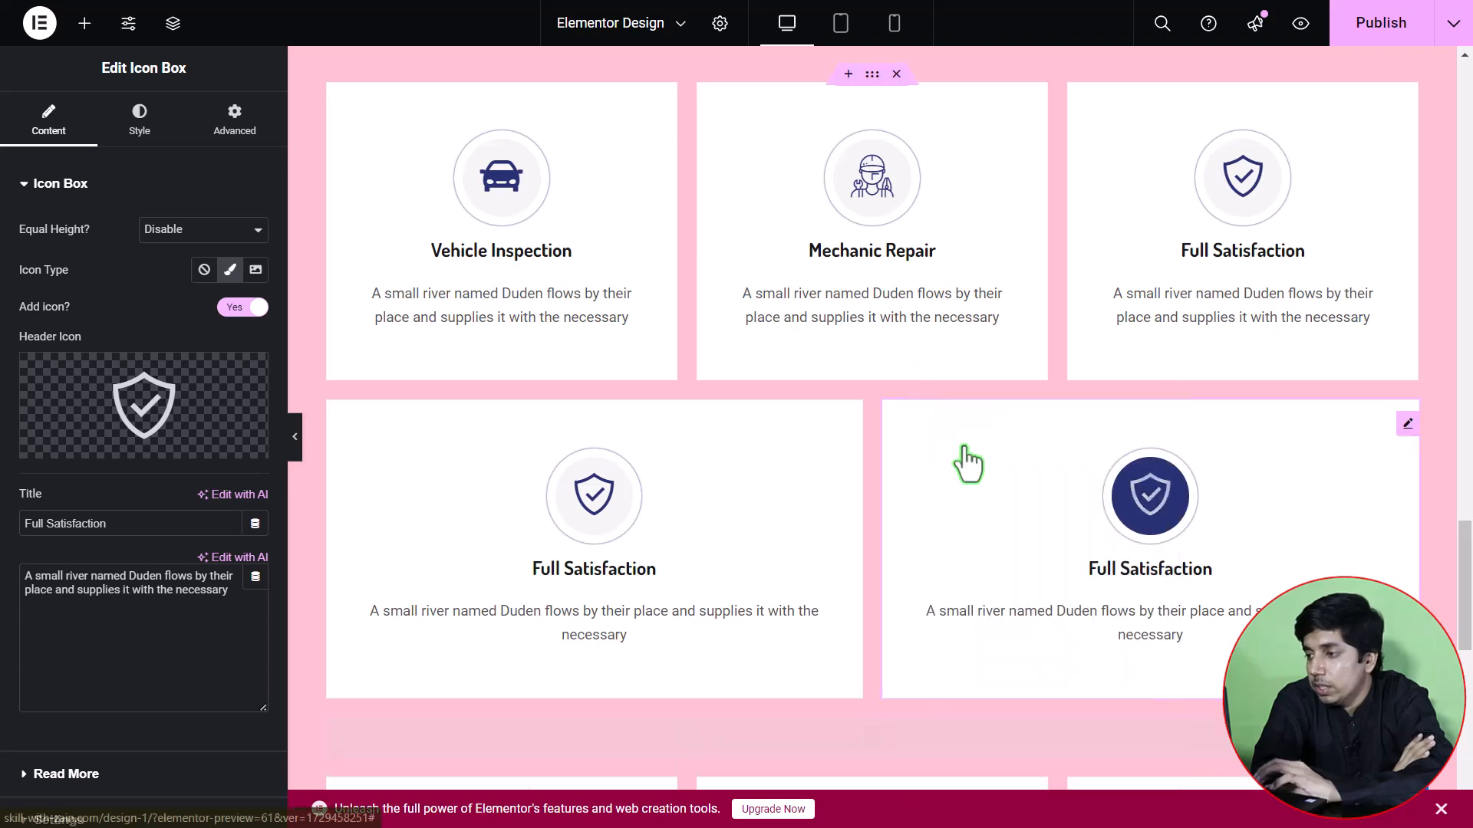
- Compare the Flexbox icon-box rows with the grid rows below, and inspect the layout settings of both containers
scroll(657, 276, down, 1)
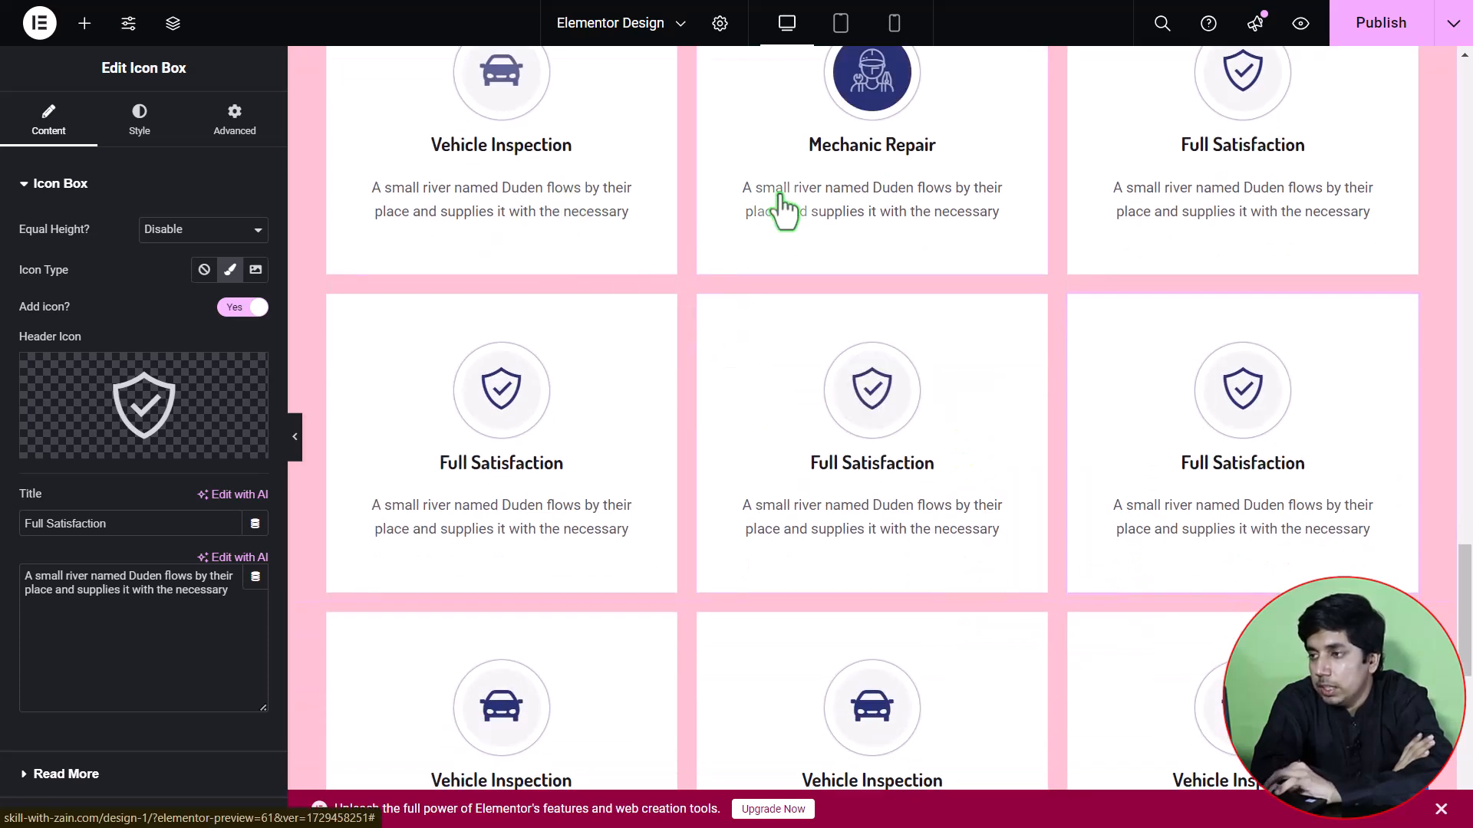
scroll(782, 207, up, 1)
scroll(782, 207, down, 4)
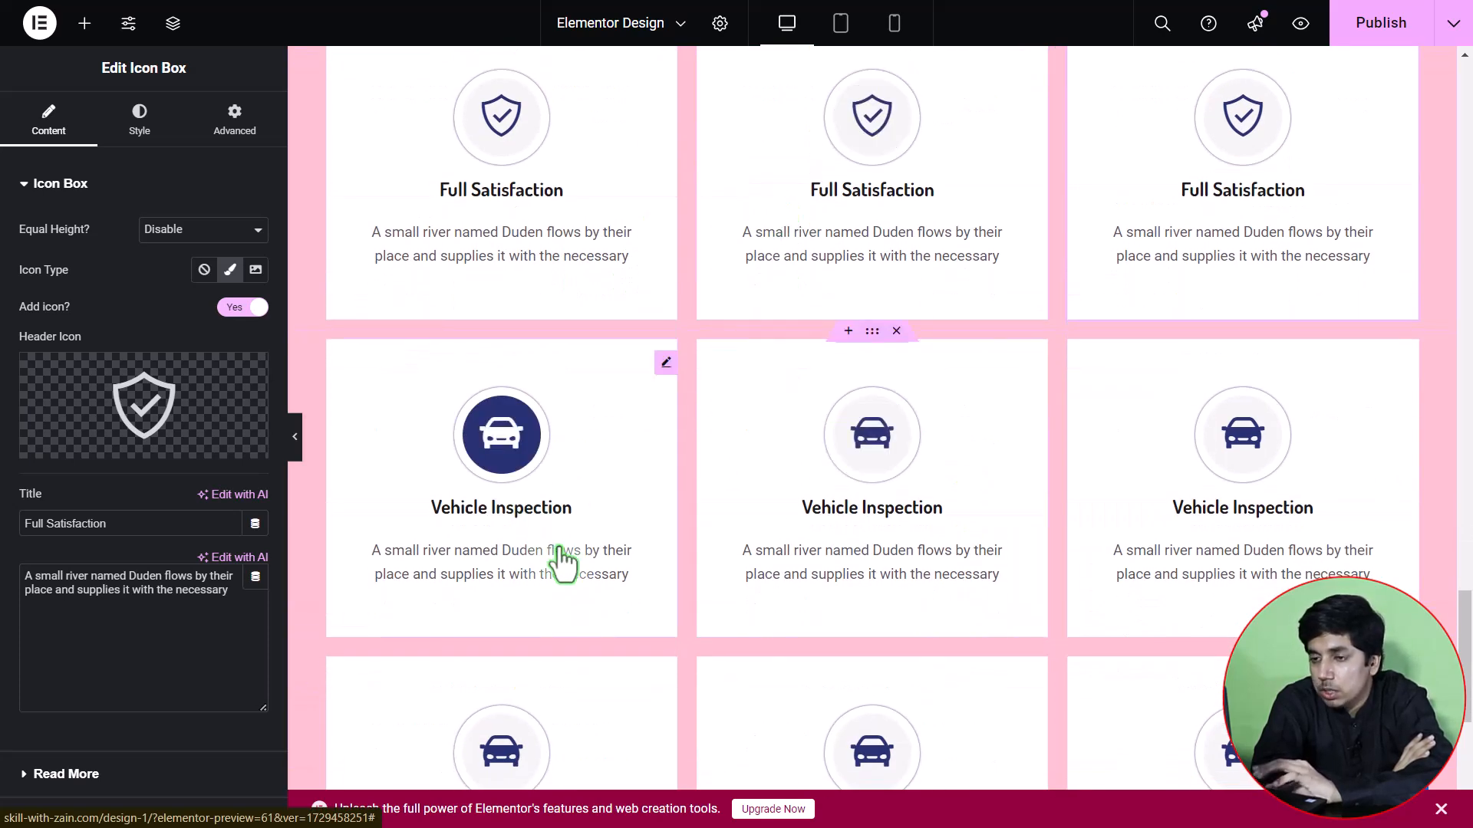
scroll(559, 559, up, 5)
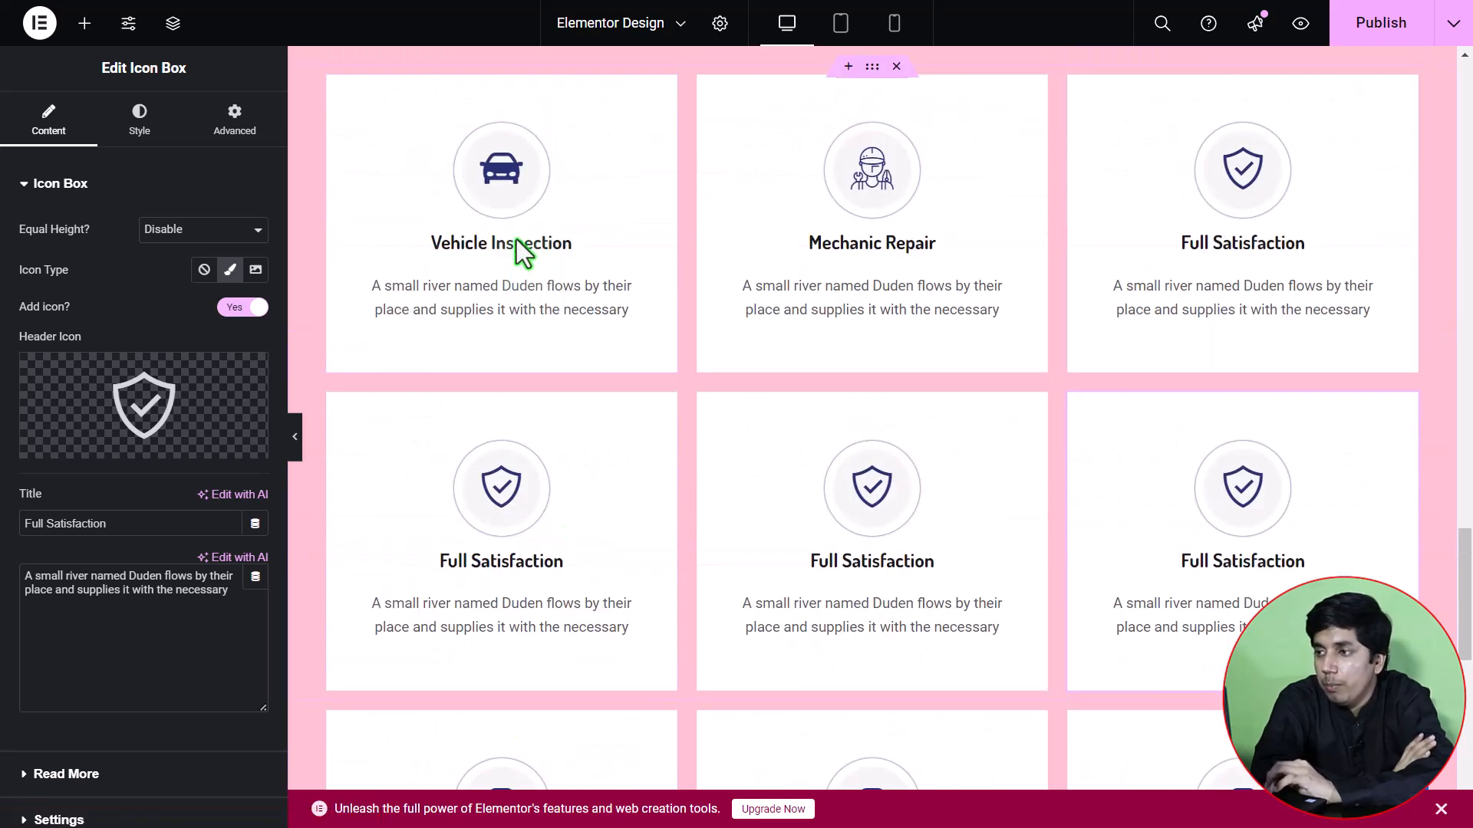
scroll(789, 188, up, 1)
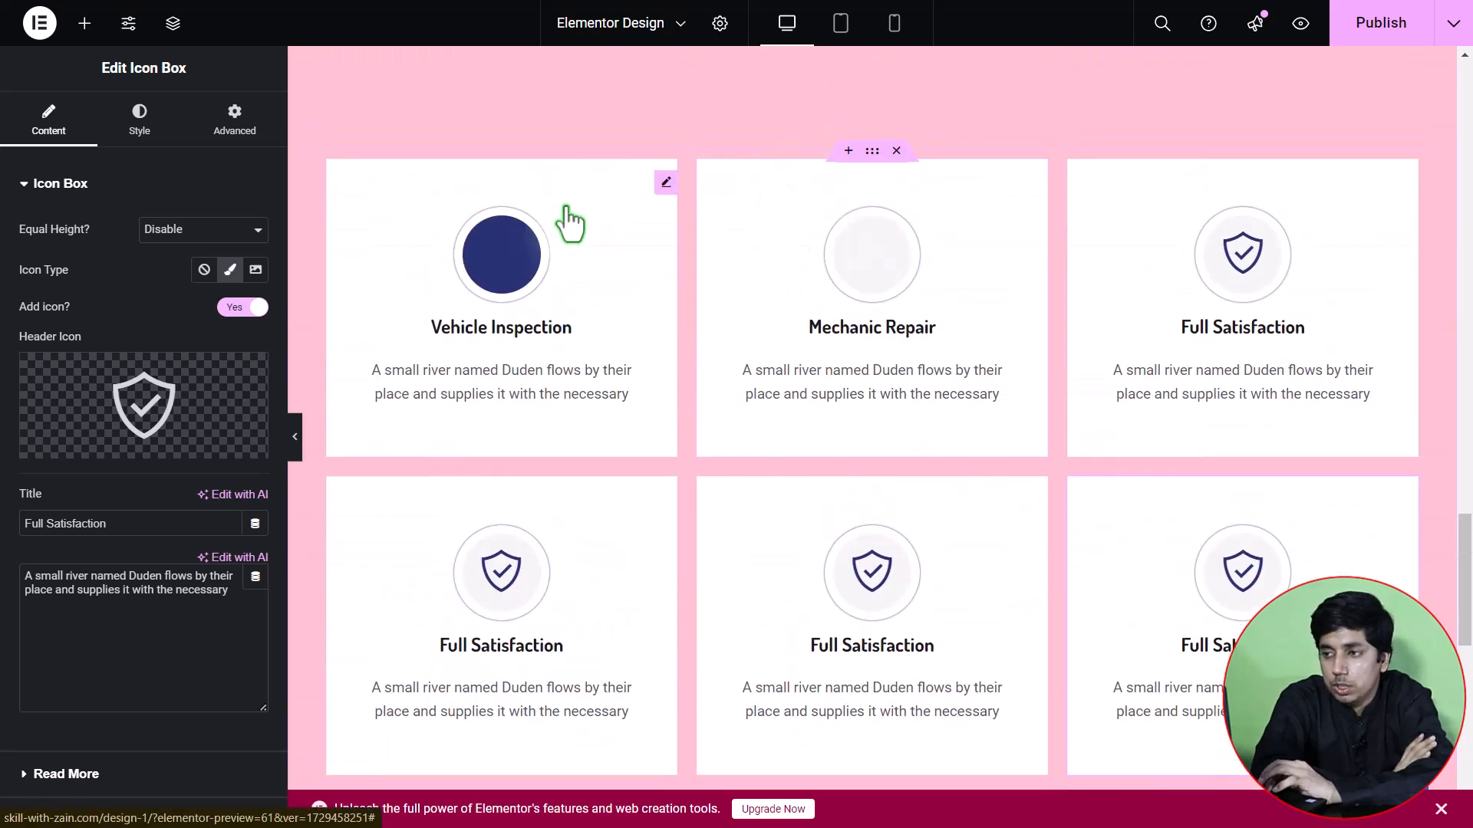
click(872, 151)
scroll(815, 273, down, 6)
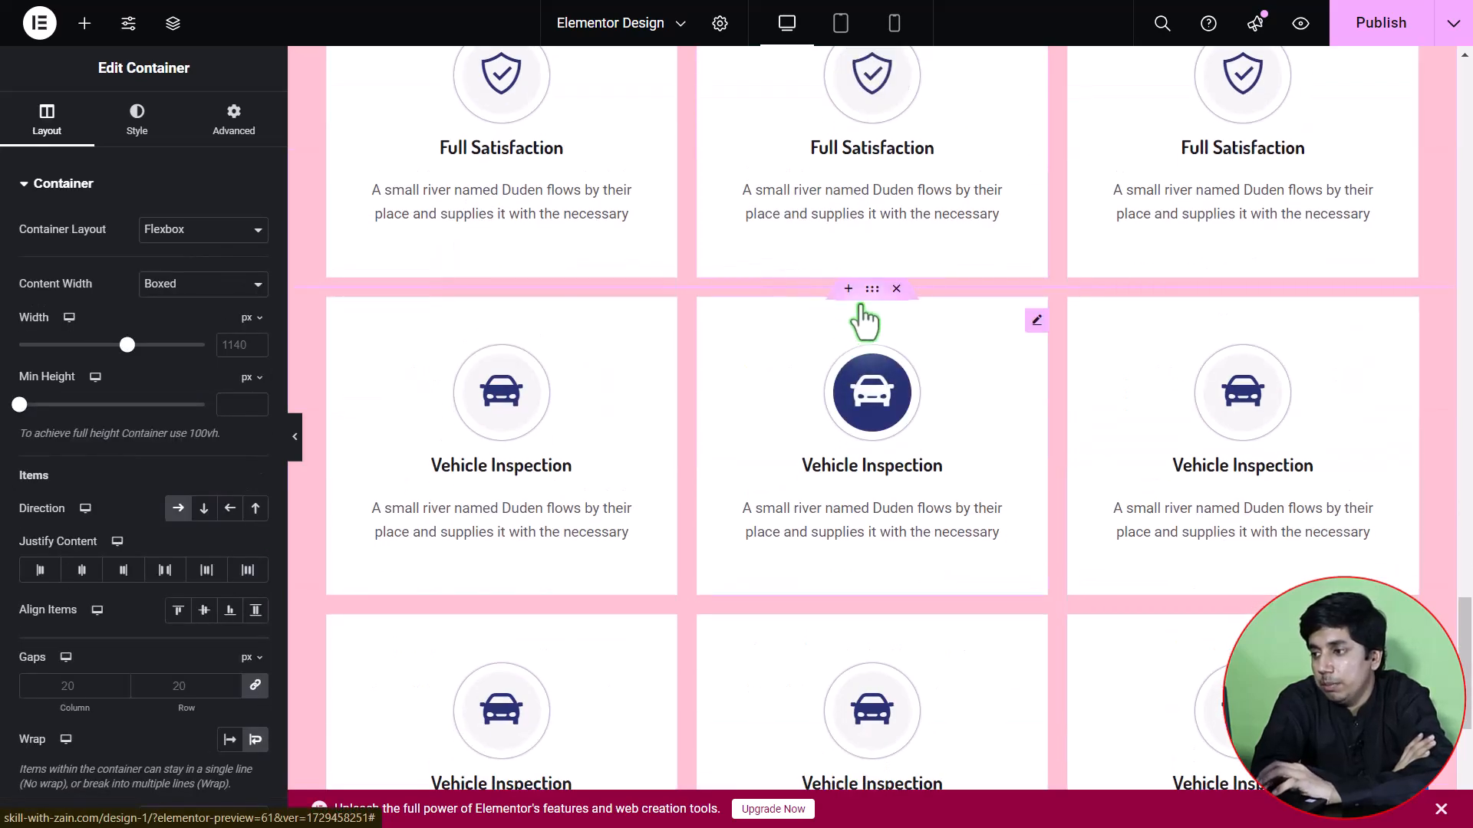
click(873, 291)
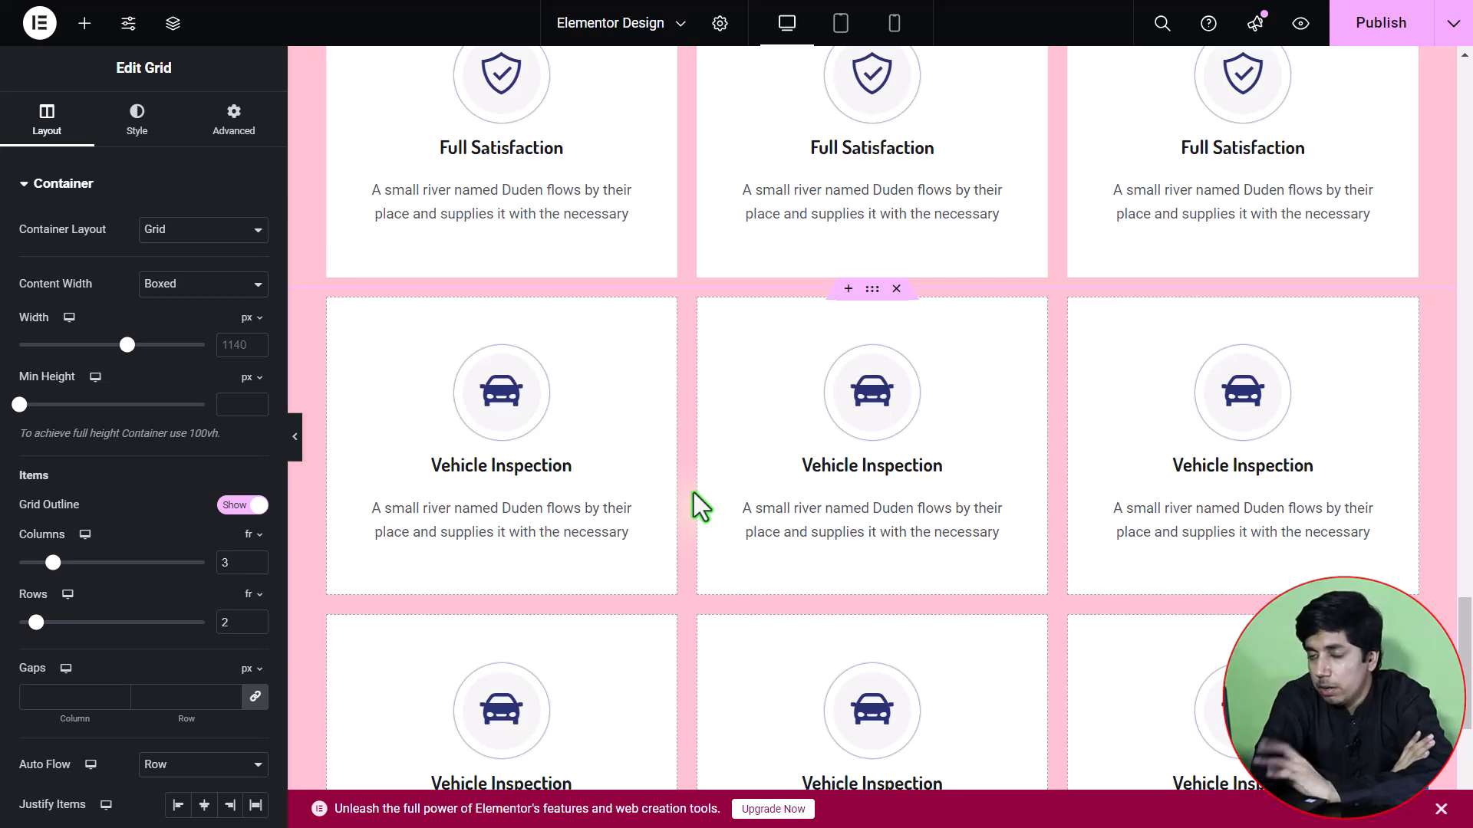
scroll(625, 565, down, 2)
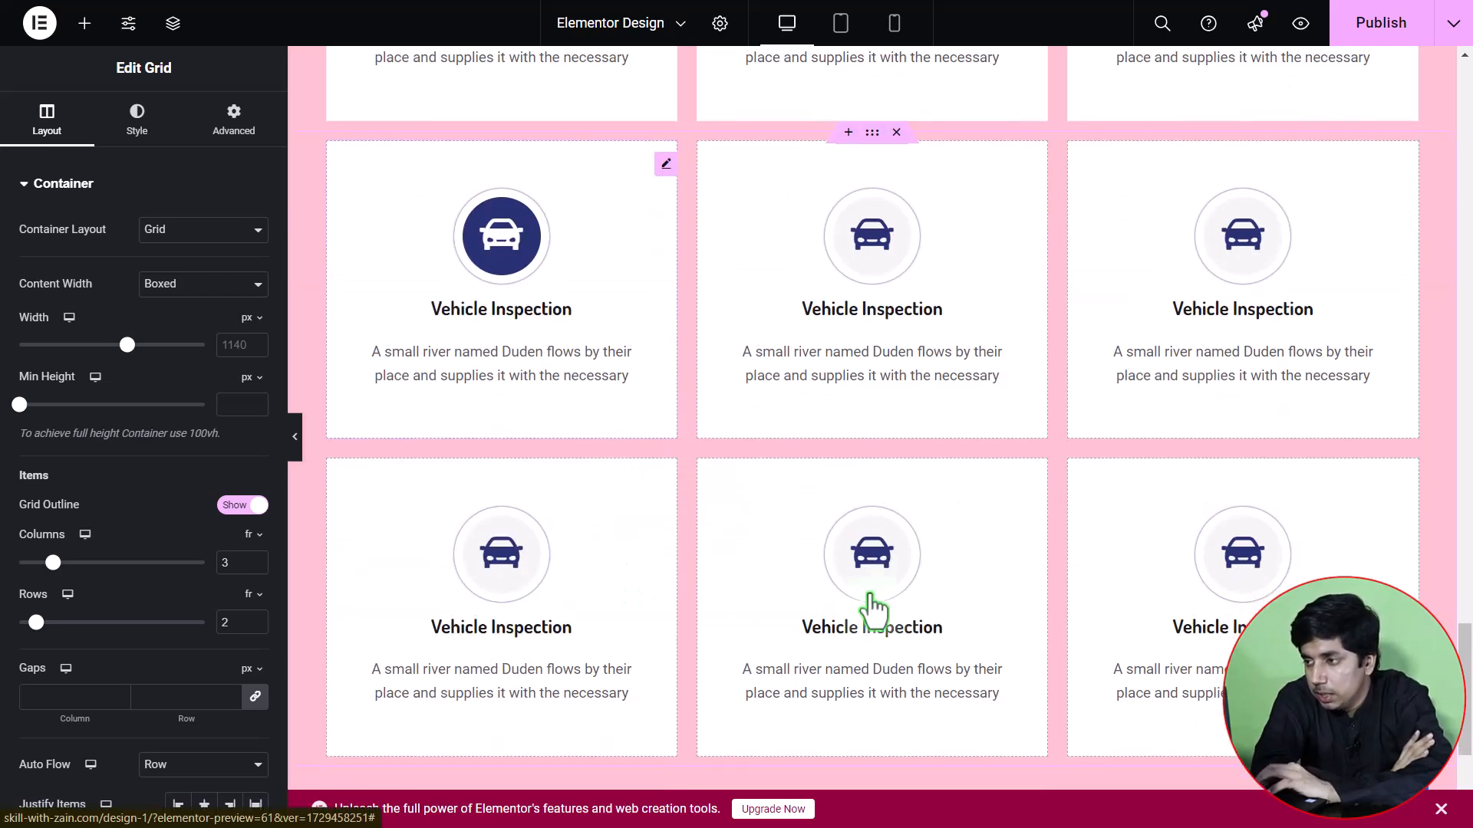
- Review the two Flexbox icon-box rows once more against the Vehicle Inspection grid beneath them
scroll(872, 426, up, 8)
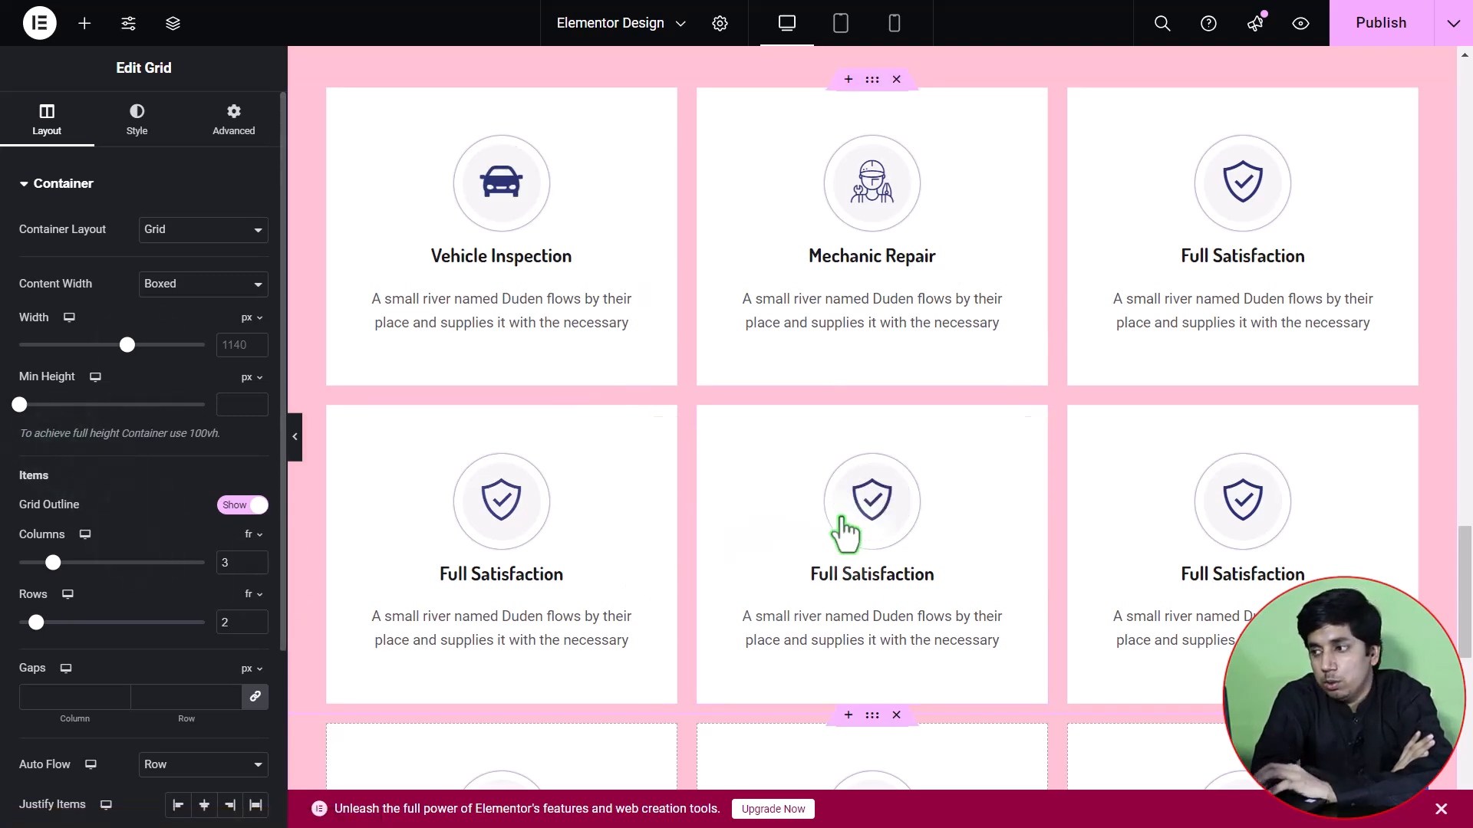
scroll(658, 467, down, 4)
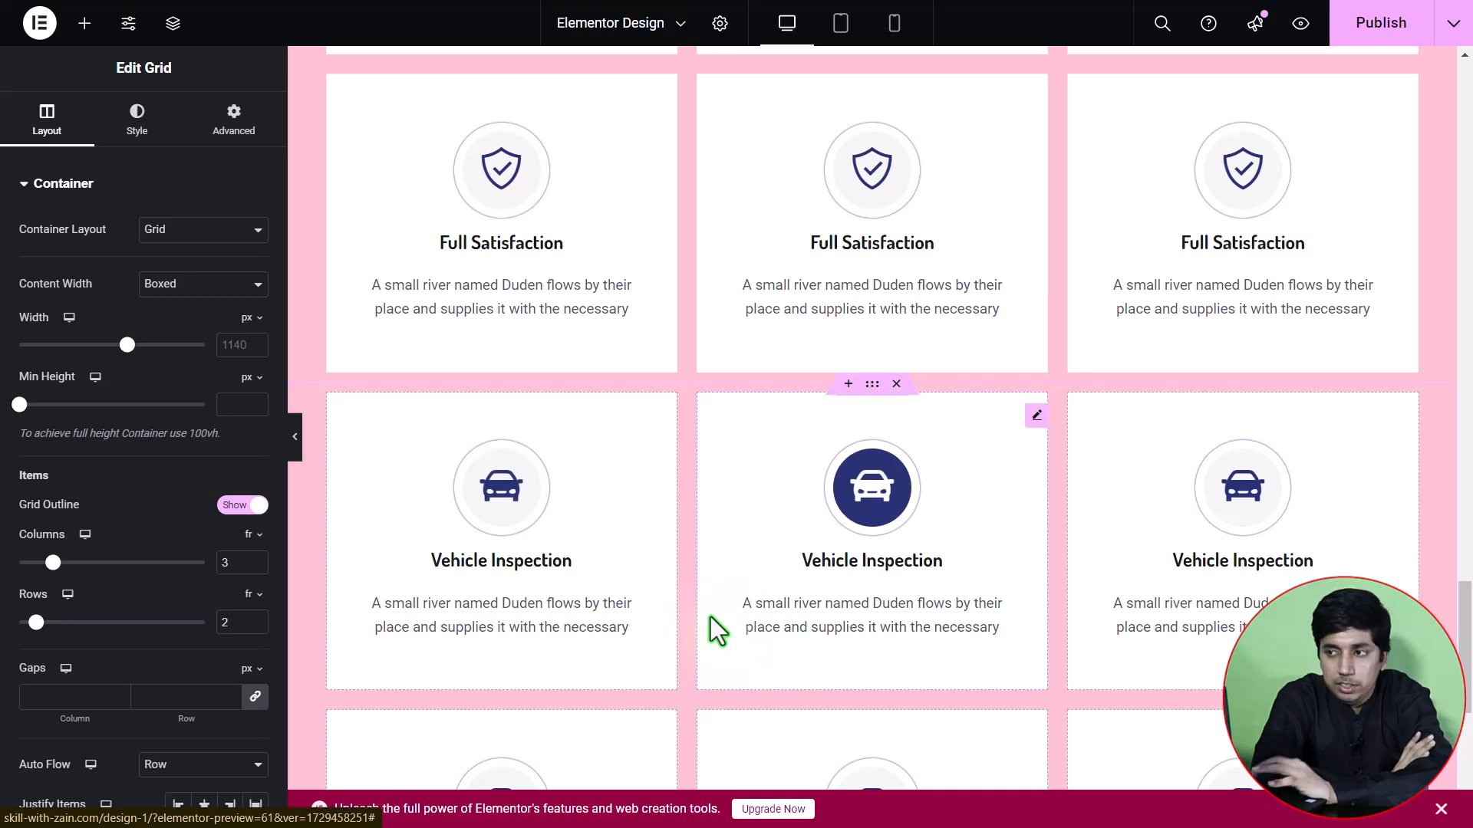
scroll(710, 616, up, 2)
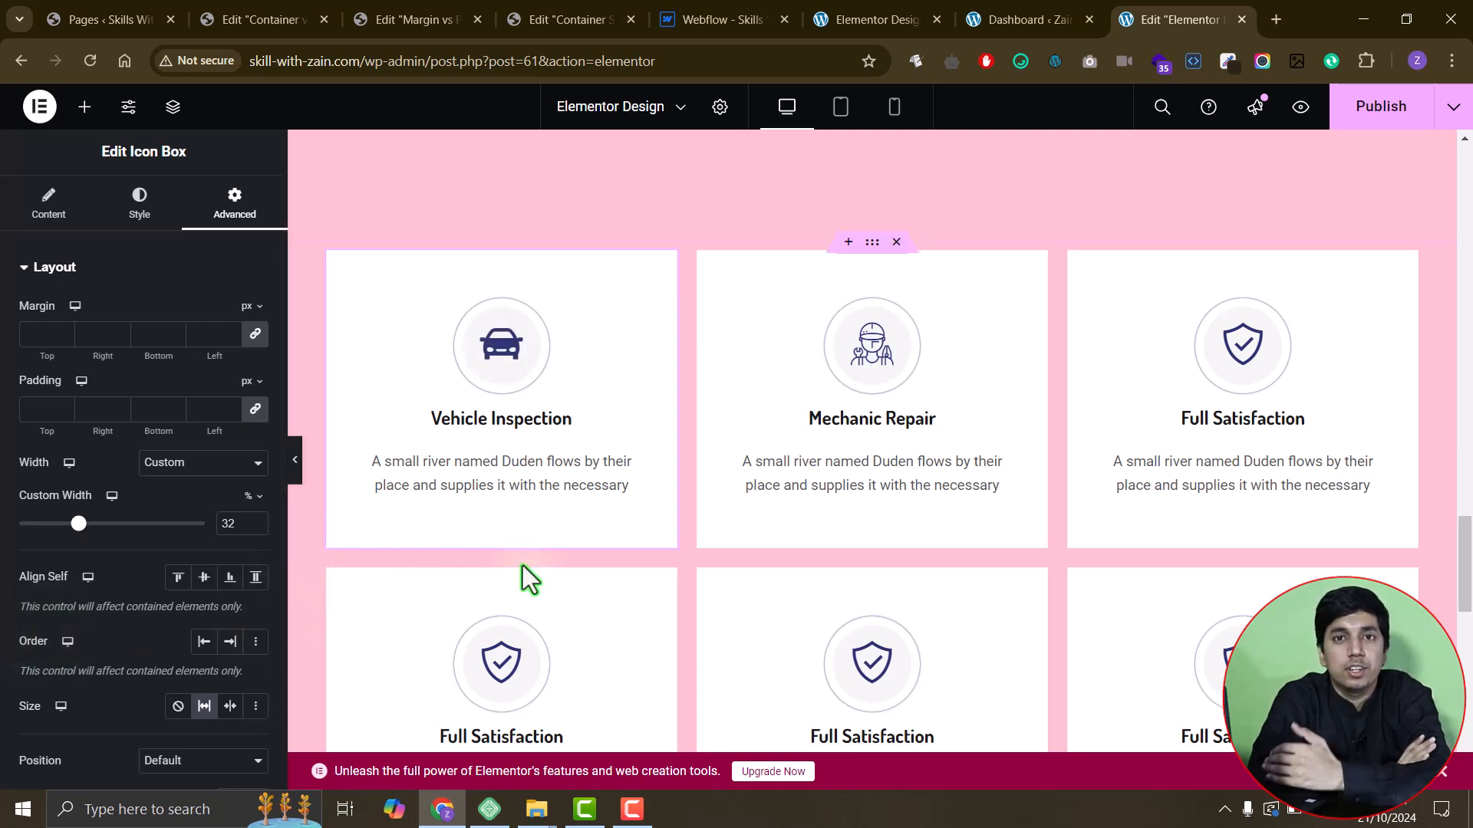
scroll(523, 568, down, 2)
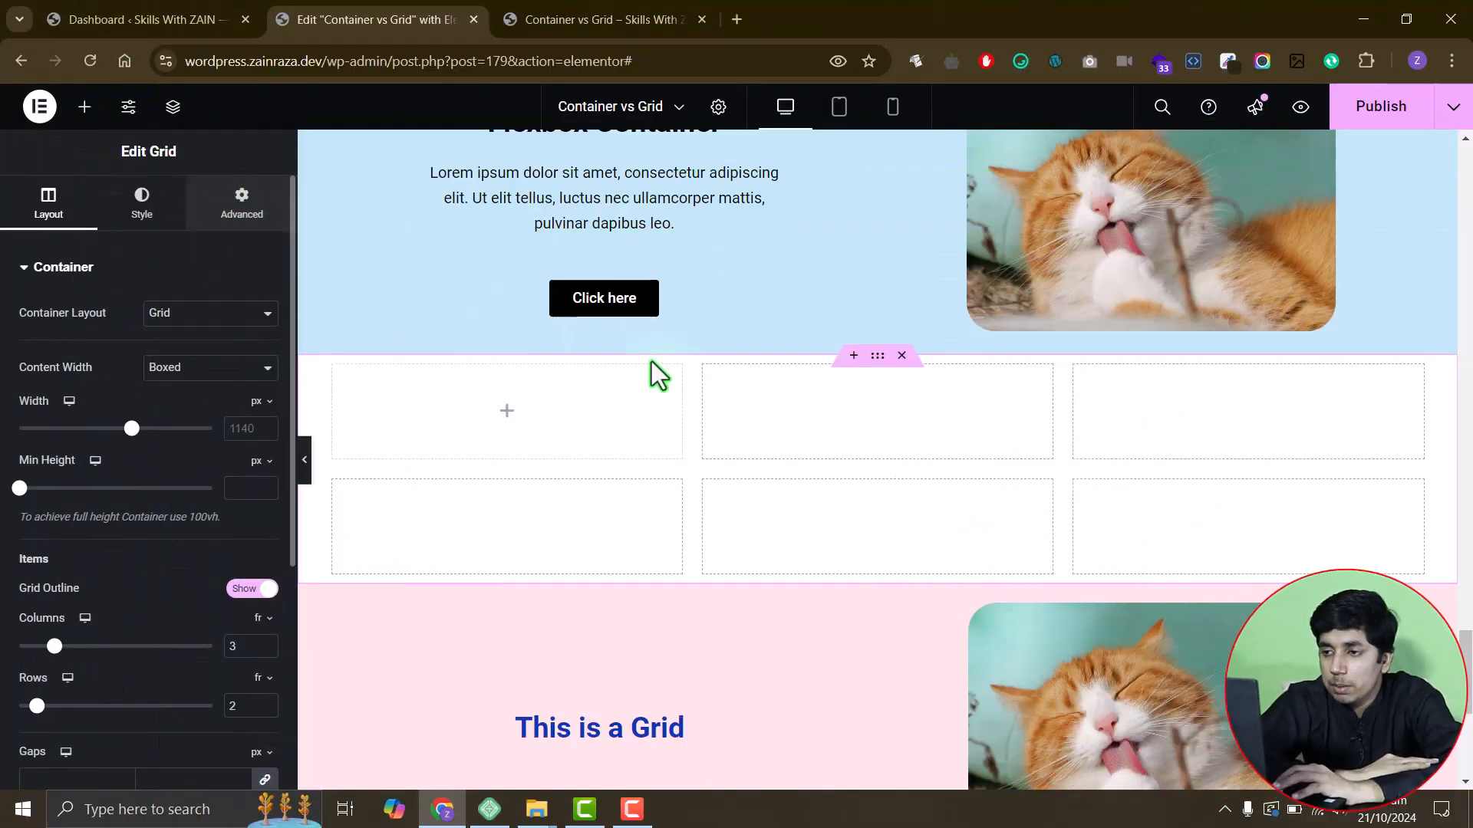
- Open the advanced layout settings of the blue Flexbox Container section on the Container vs Grid page
scroll(741, 395, up, 2)
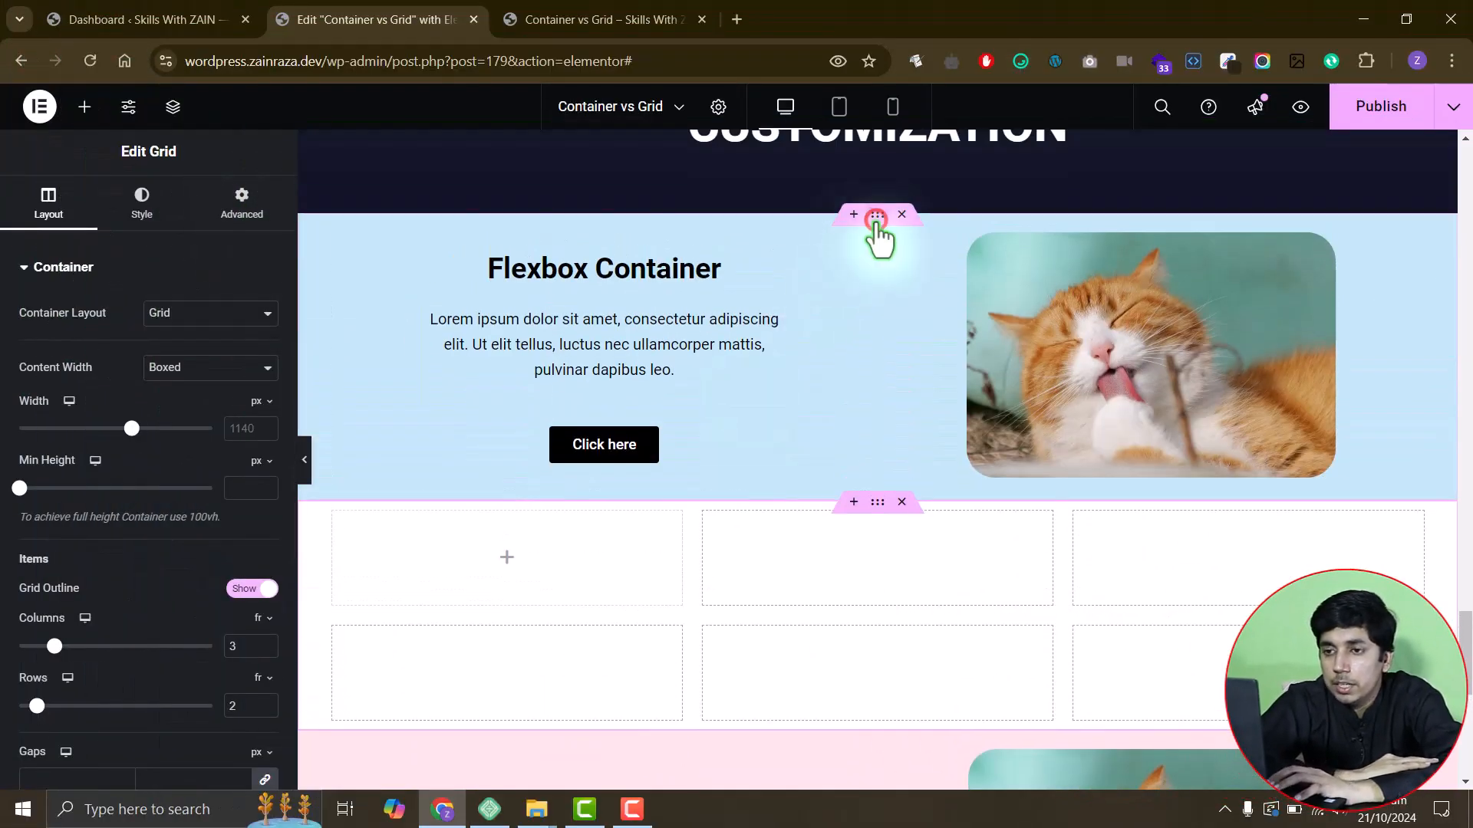
click(877, 219)
click(240, 204)
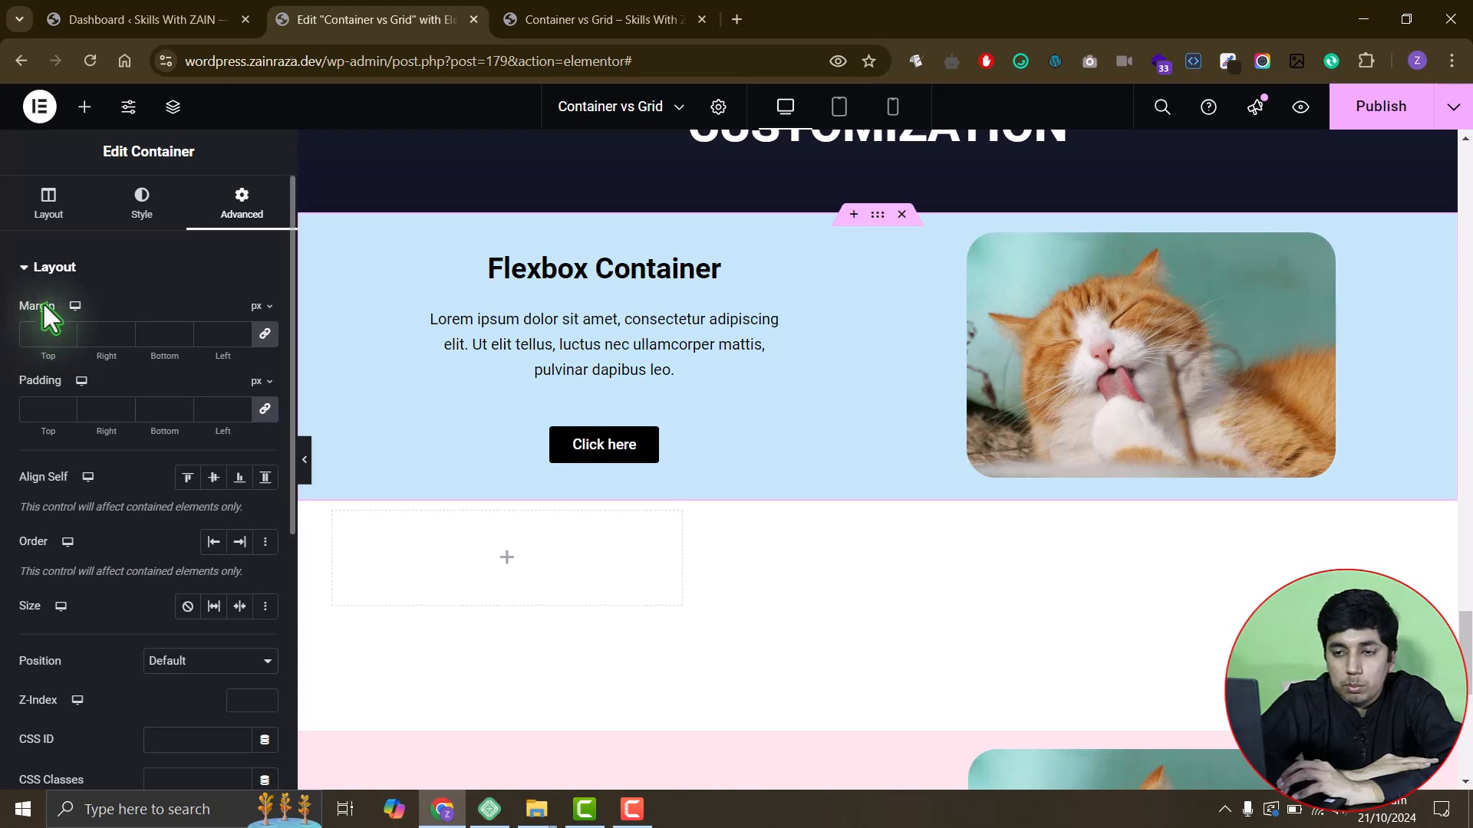